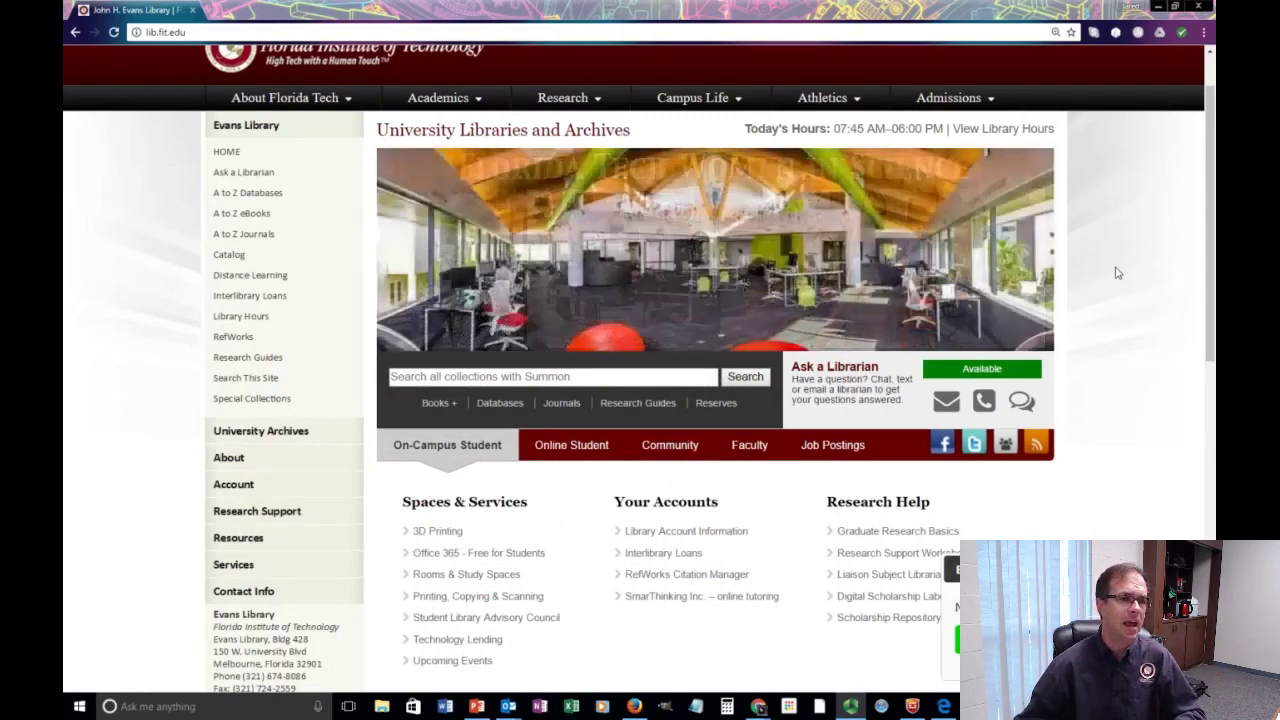
From the Graduate Research guide's Graduate Writing page, download the MS Word thesis template and open it.
scroll(1122, 288, down, 1)
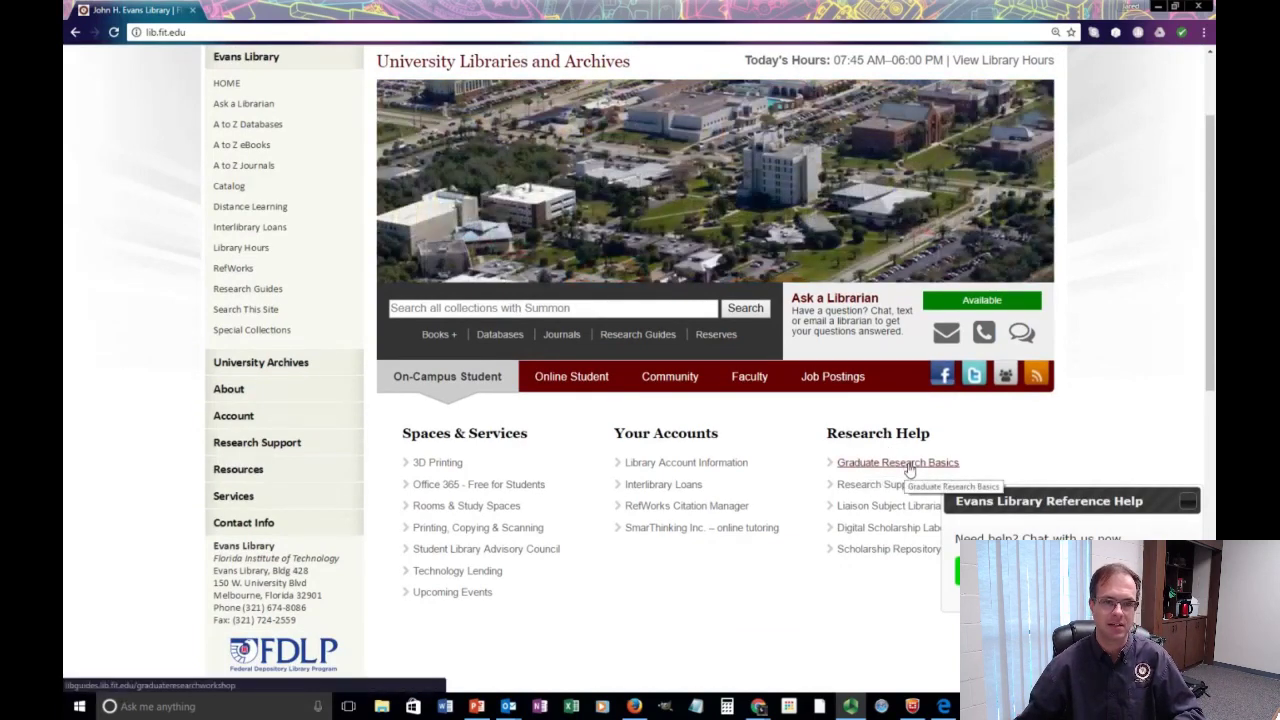
click(910, 470)
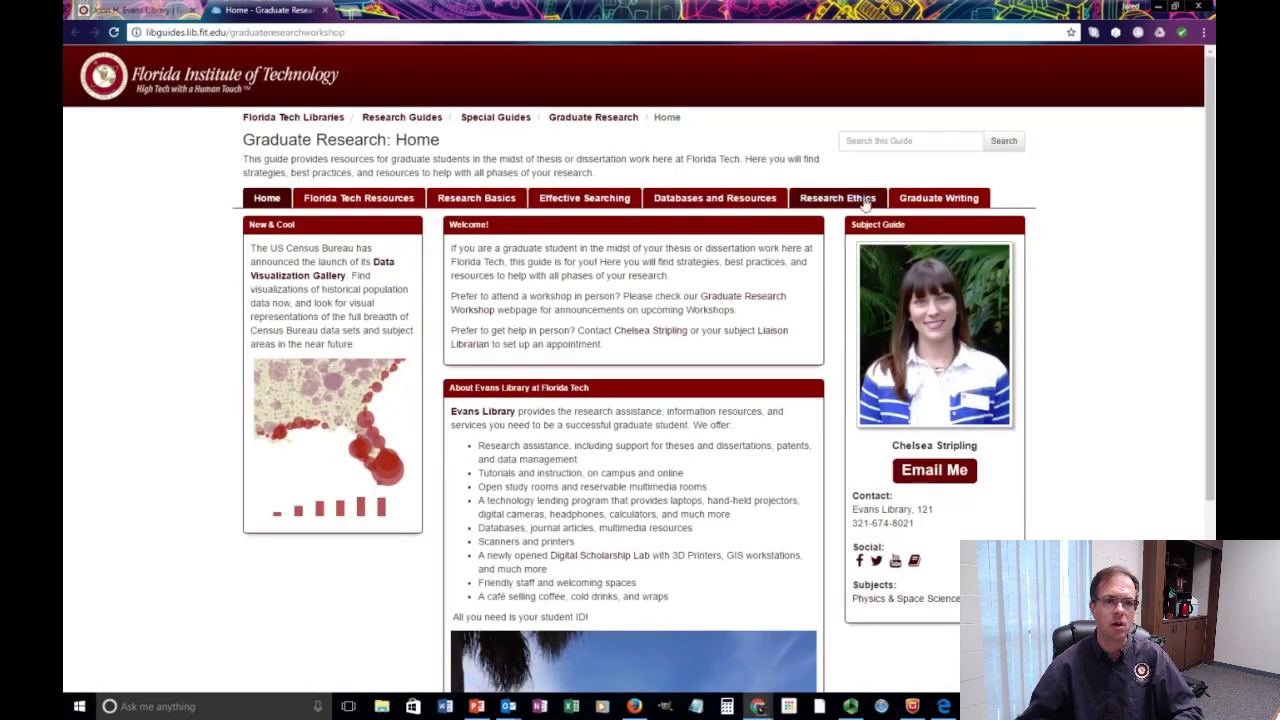
click(965, 199)
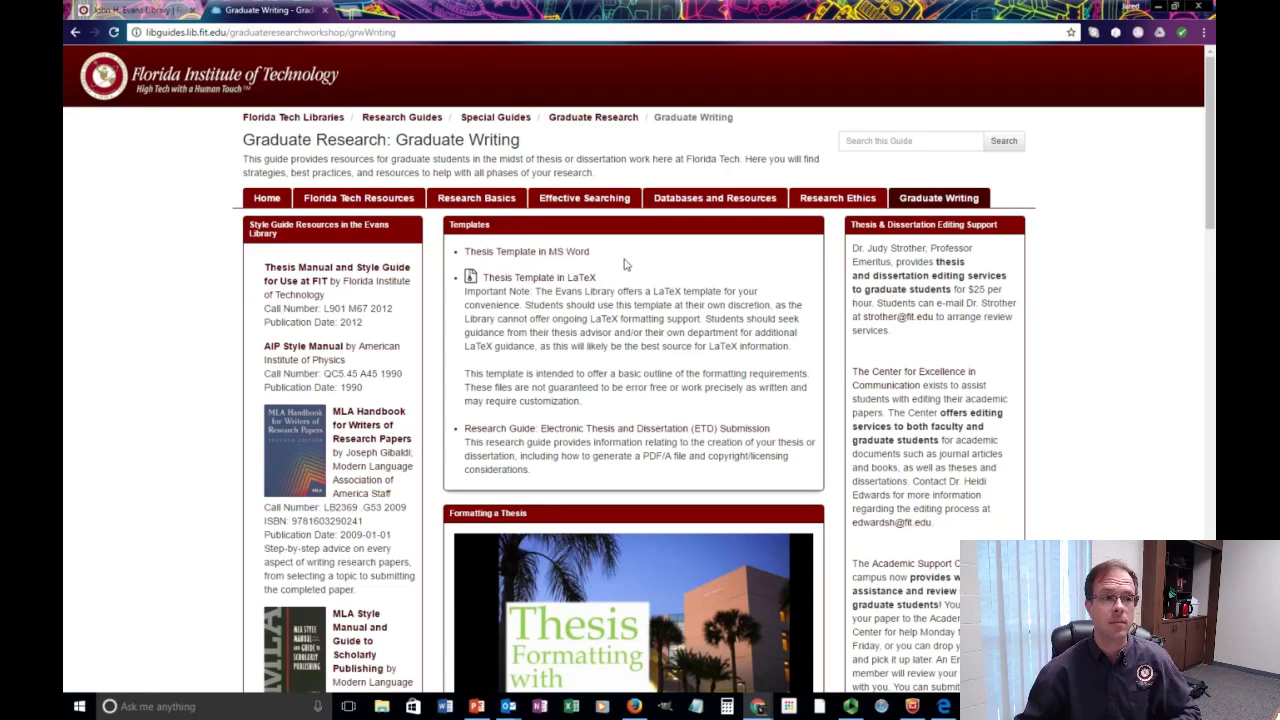
click(548, 257)
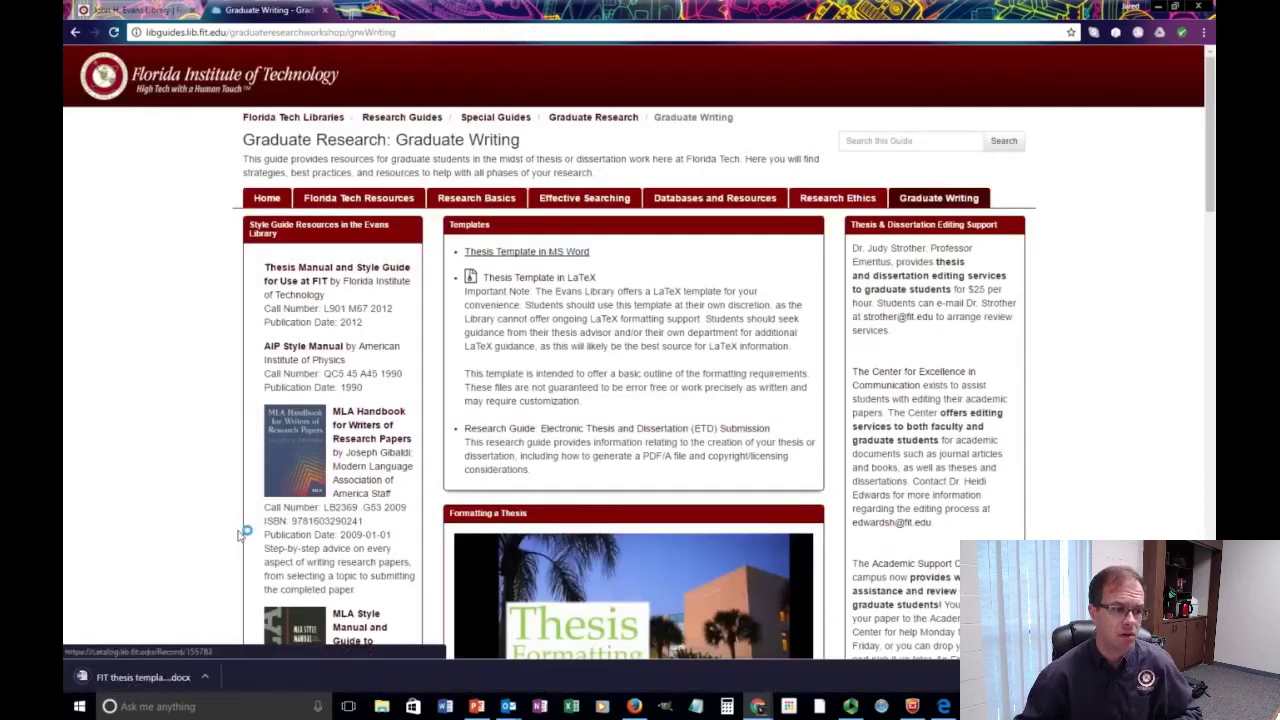
click(176, 678)
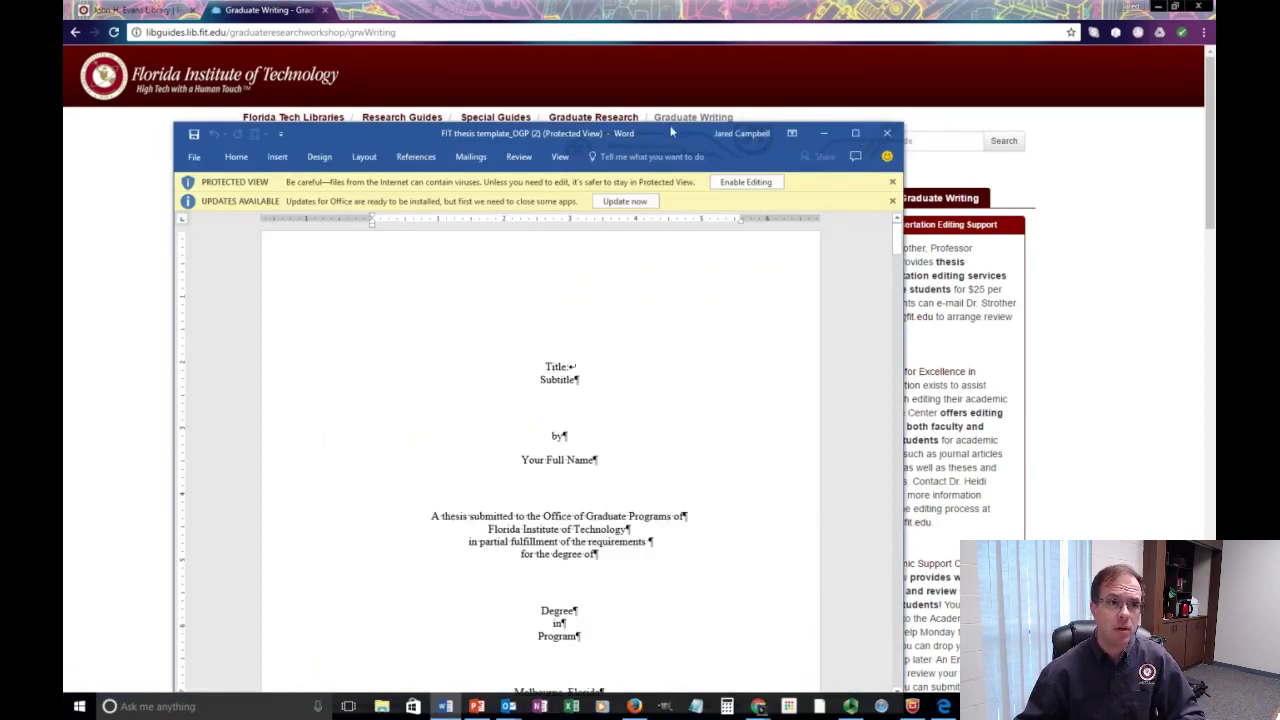
Move the Word window up and to the right.
drag(672, 133, 724, 59)
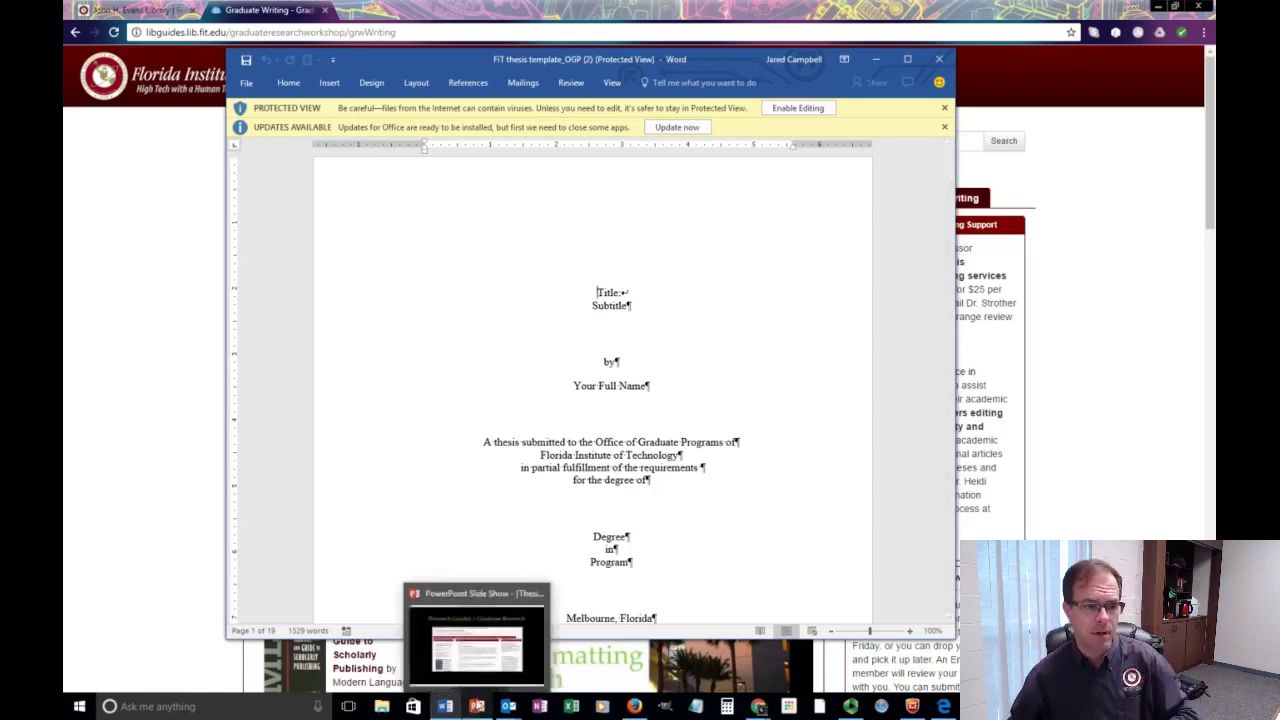
Advance the PowerPoint slide show to the Template slide, then return to Word and maximize it.
click(474, 708)
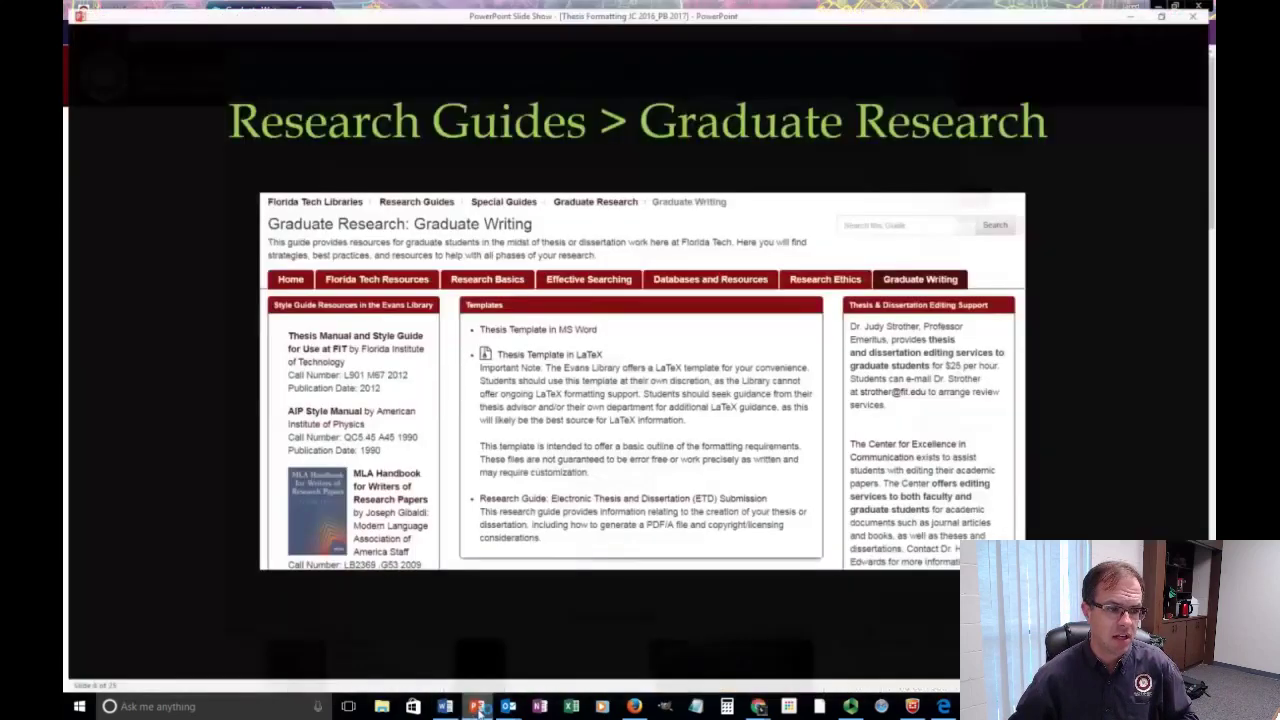
click(548, 616)
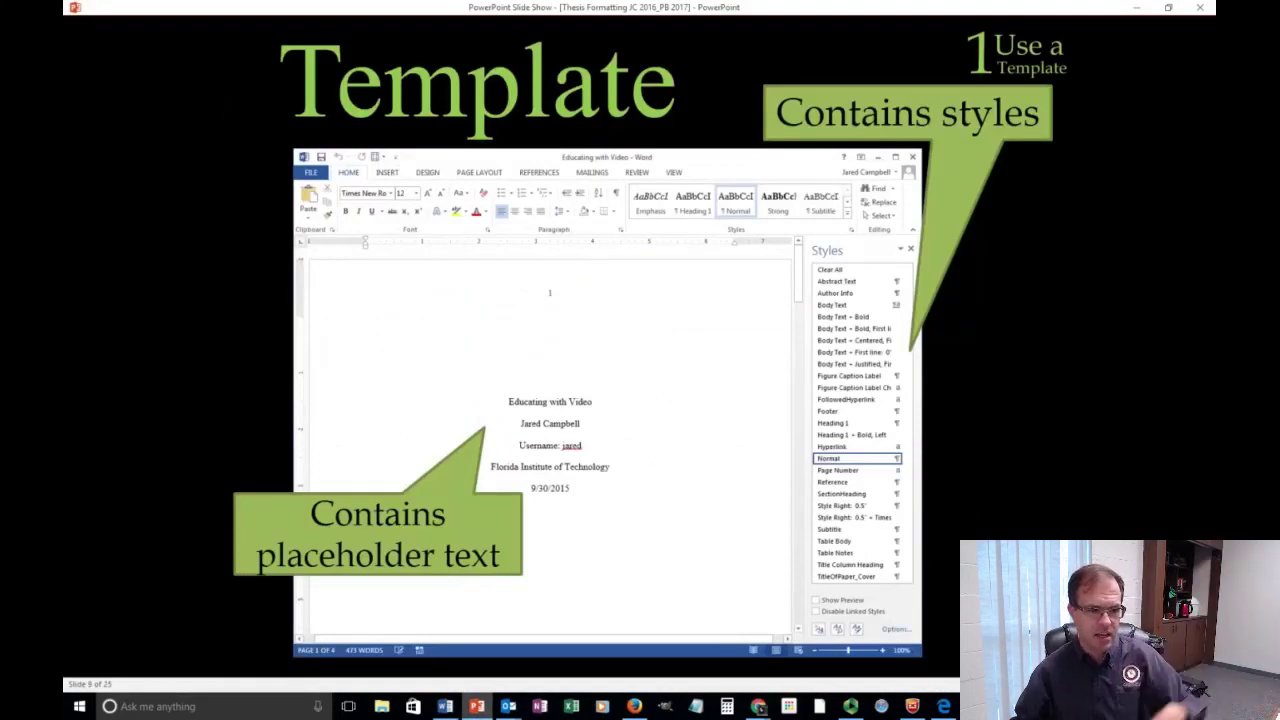
click(446, 707)
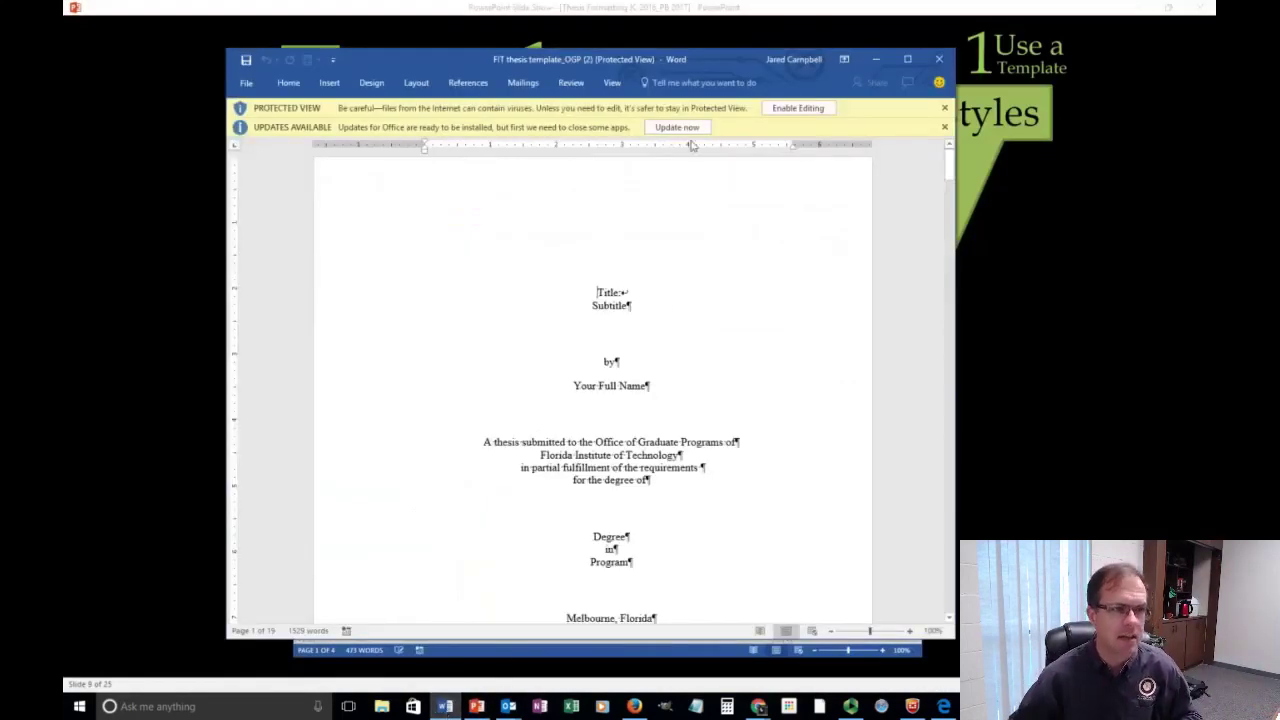
click(905, 61)
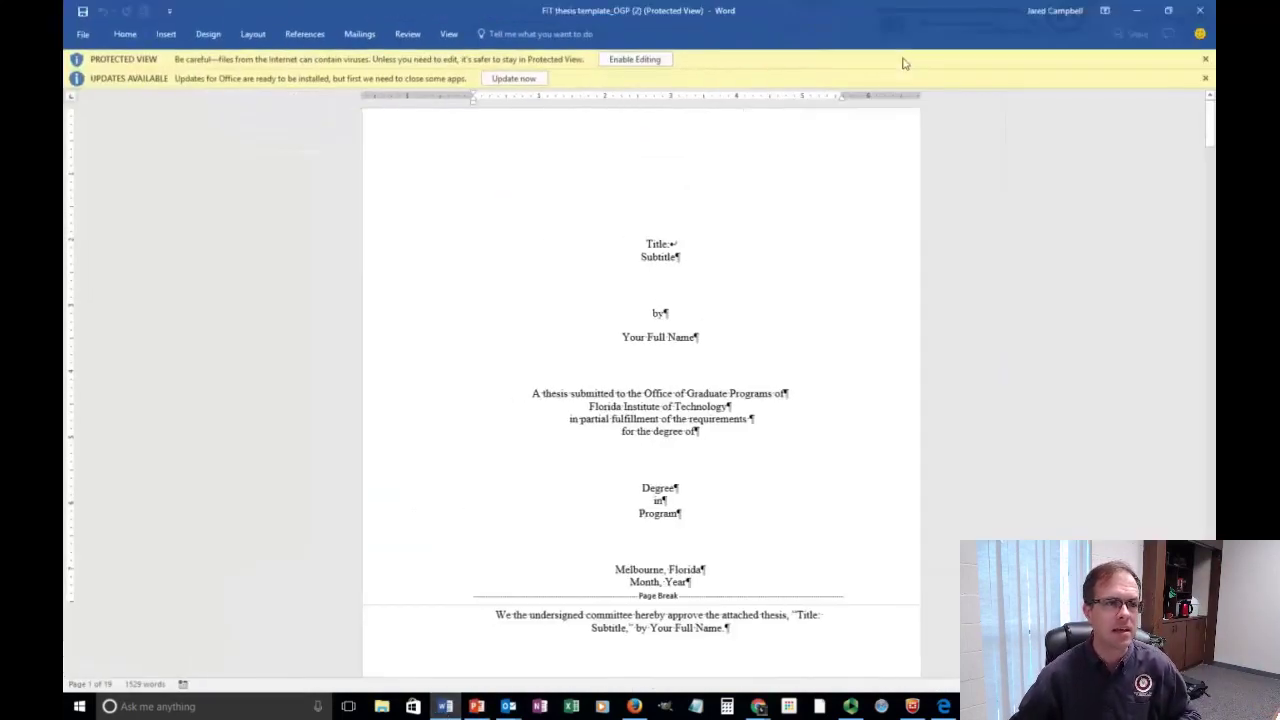
Enable editing of the template and dismiss the Office updates notice.
click(649, 61)
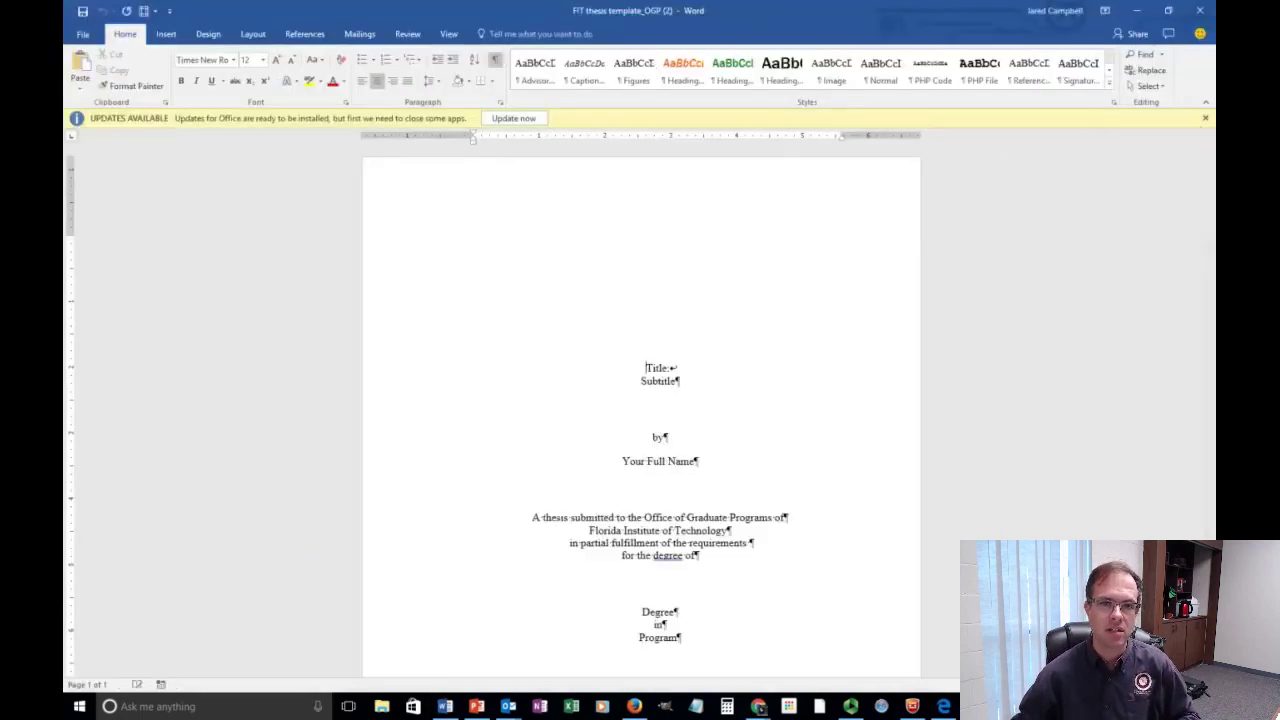
click(1205, 119)
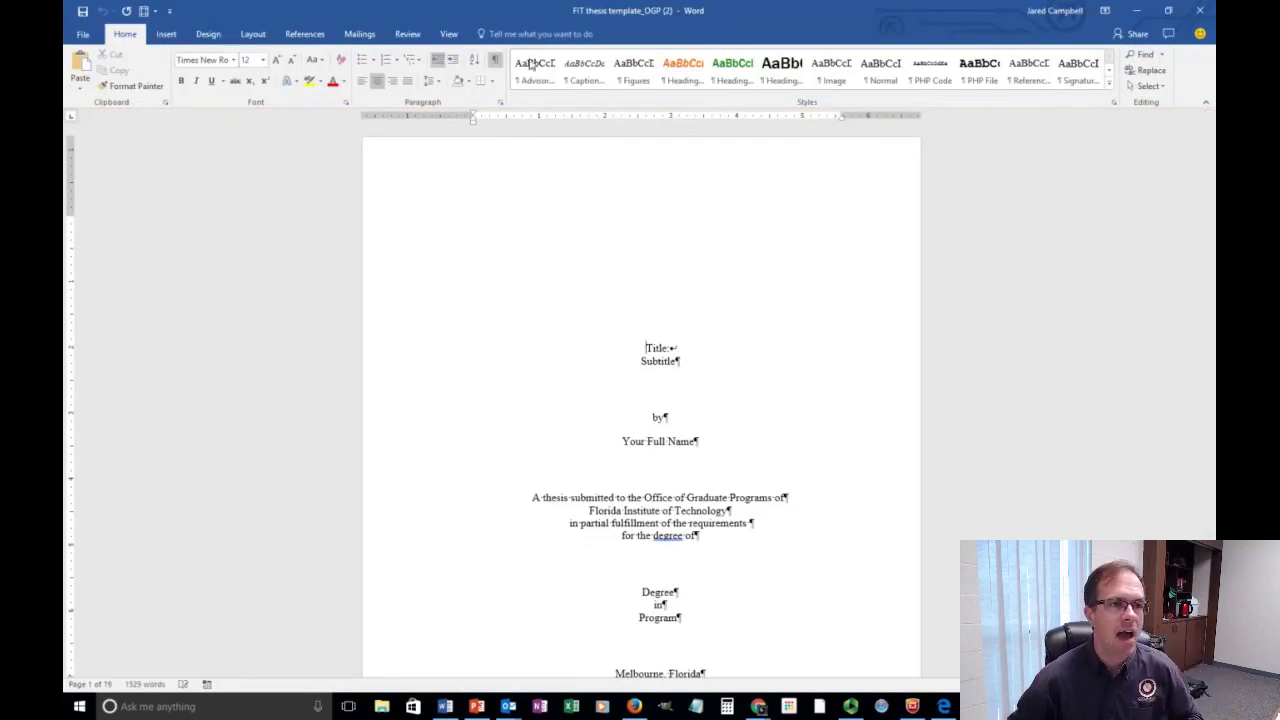
scroll(729, 446, down, 1)
scroll(729, 446, up, 1)
Hide the paragraph and formatting marks and bring up the Styles list.
click(494, 60)
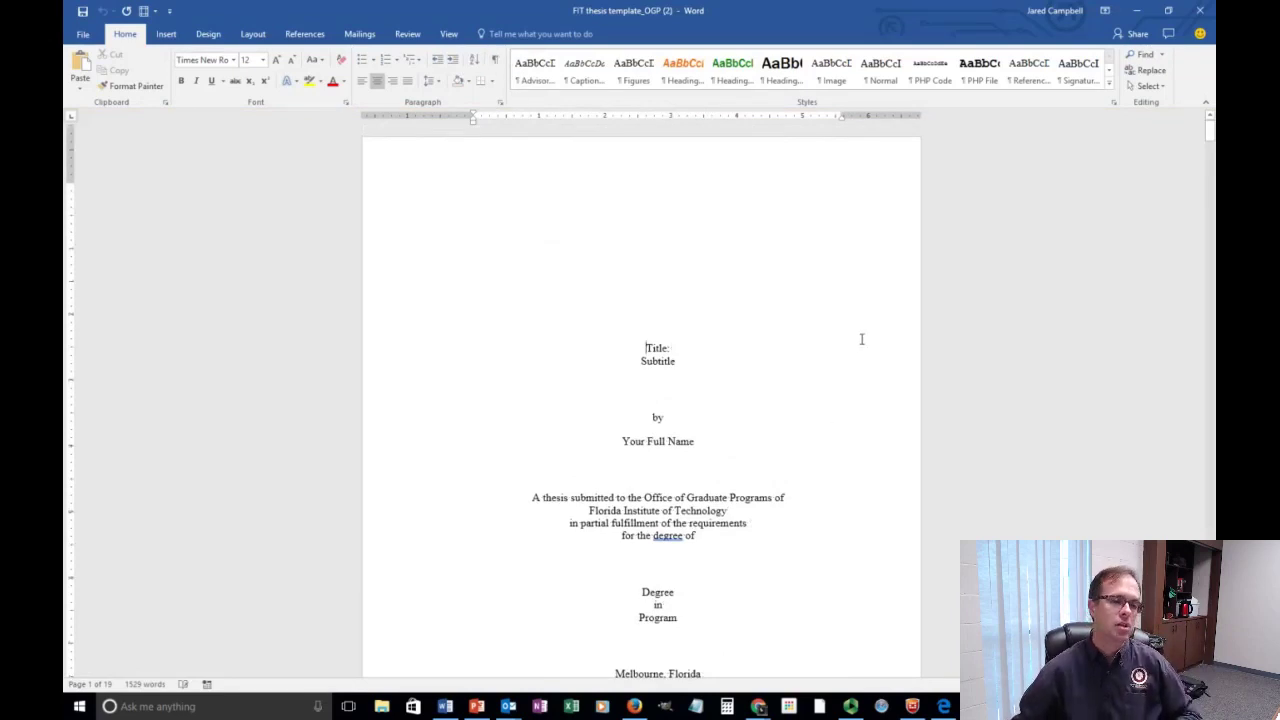
scroll(860, 335, down, 10)
scroll(886, 341, down, 10)
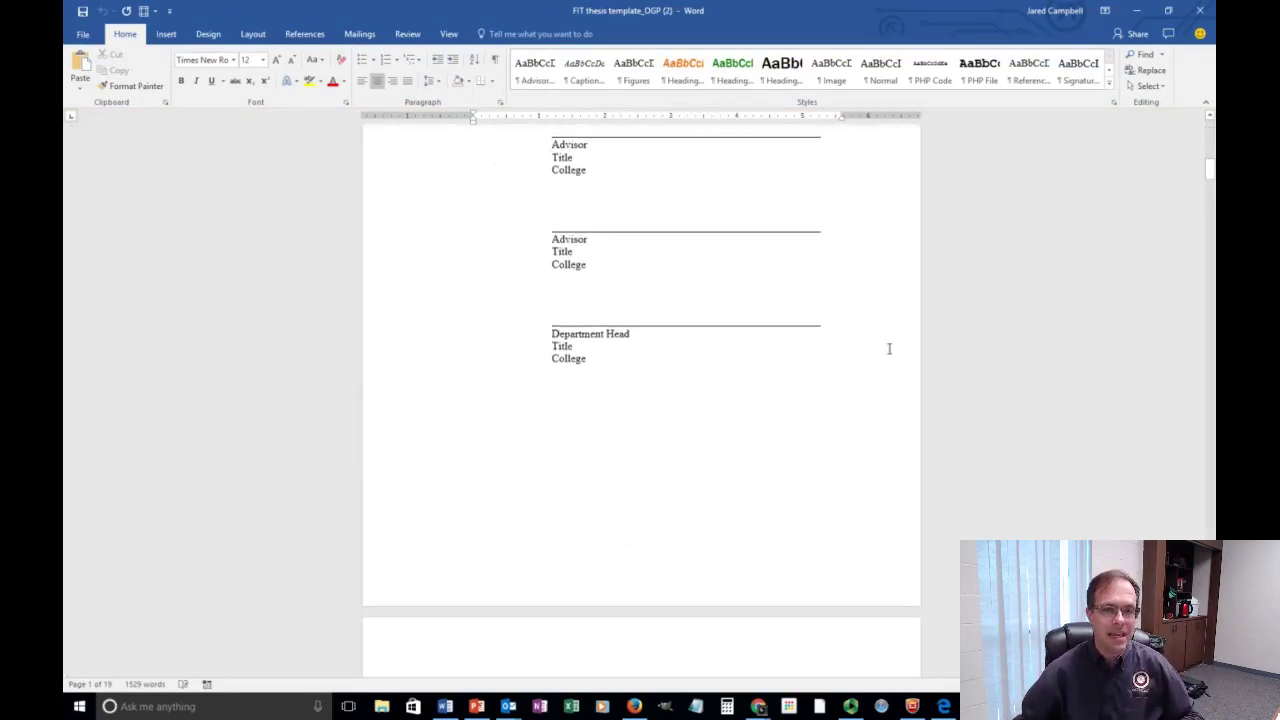
drag(1209, 180, 1209, 130)
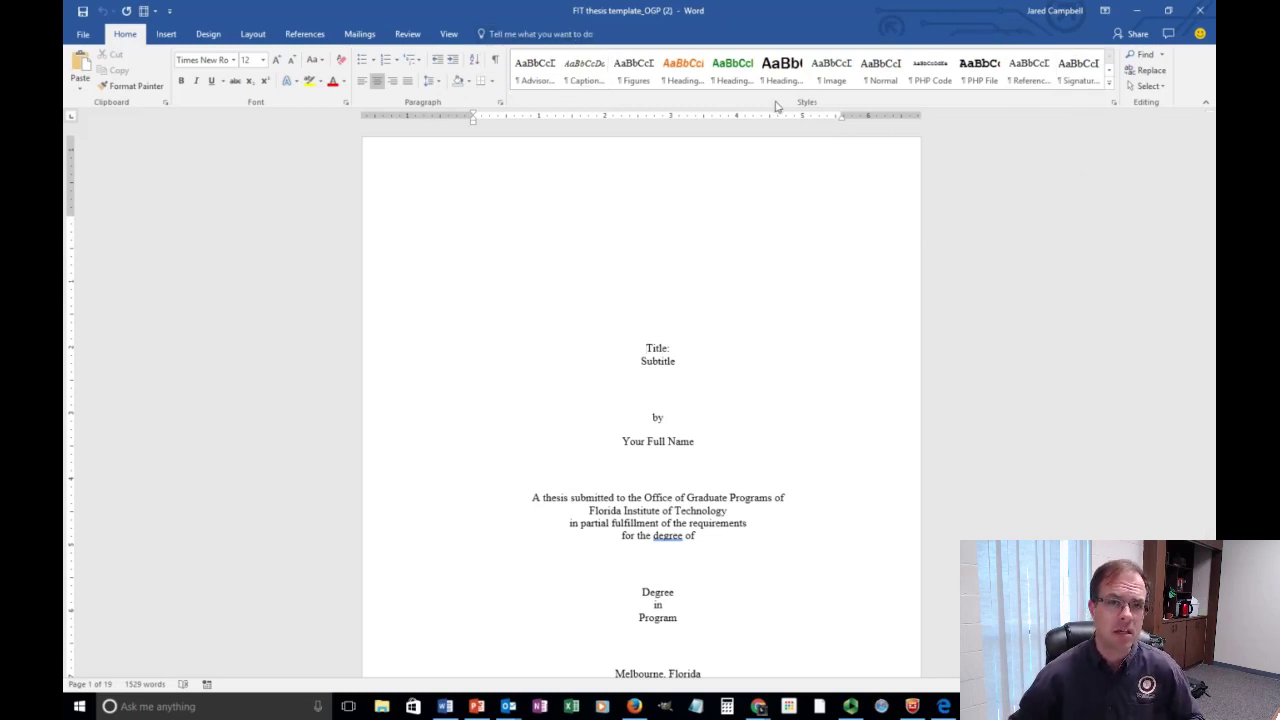
click(1114, 106)
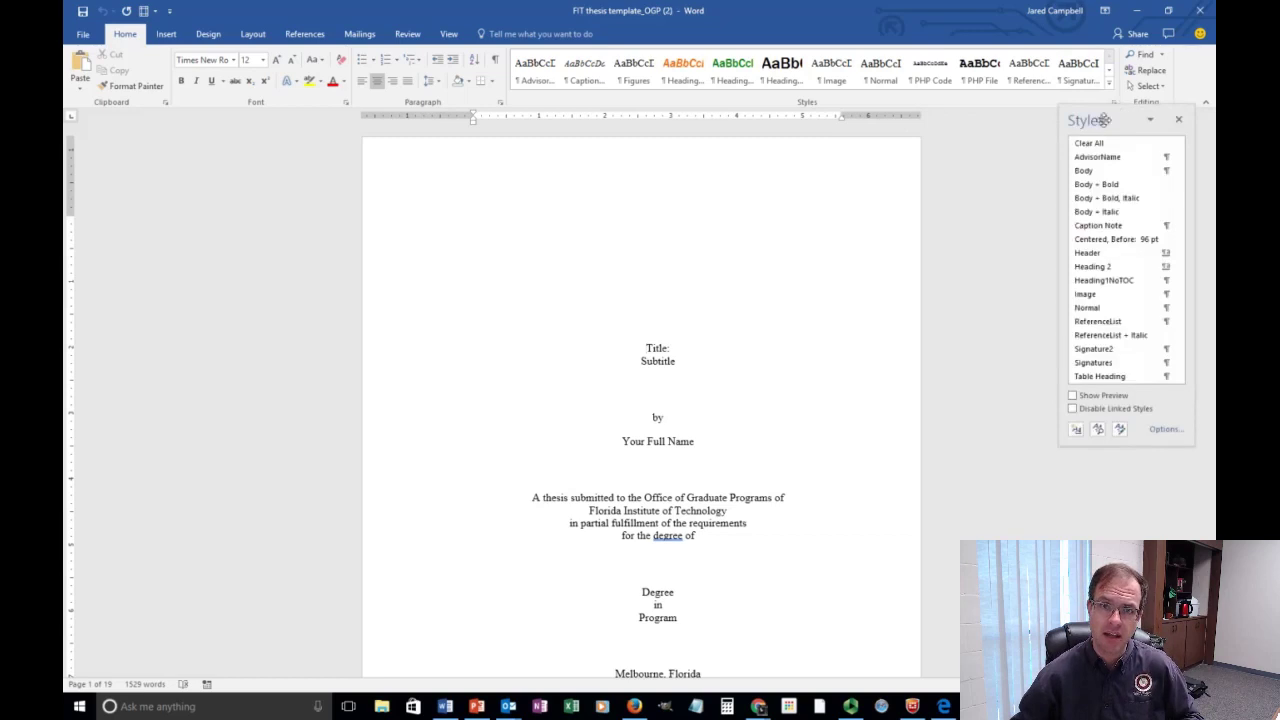
Dock the Styles pane on the right and scroll through the title, signature and Abstract pages to the Section breaks picture.
drag(1101, 122, 1204, 127)
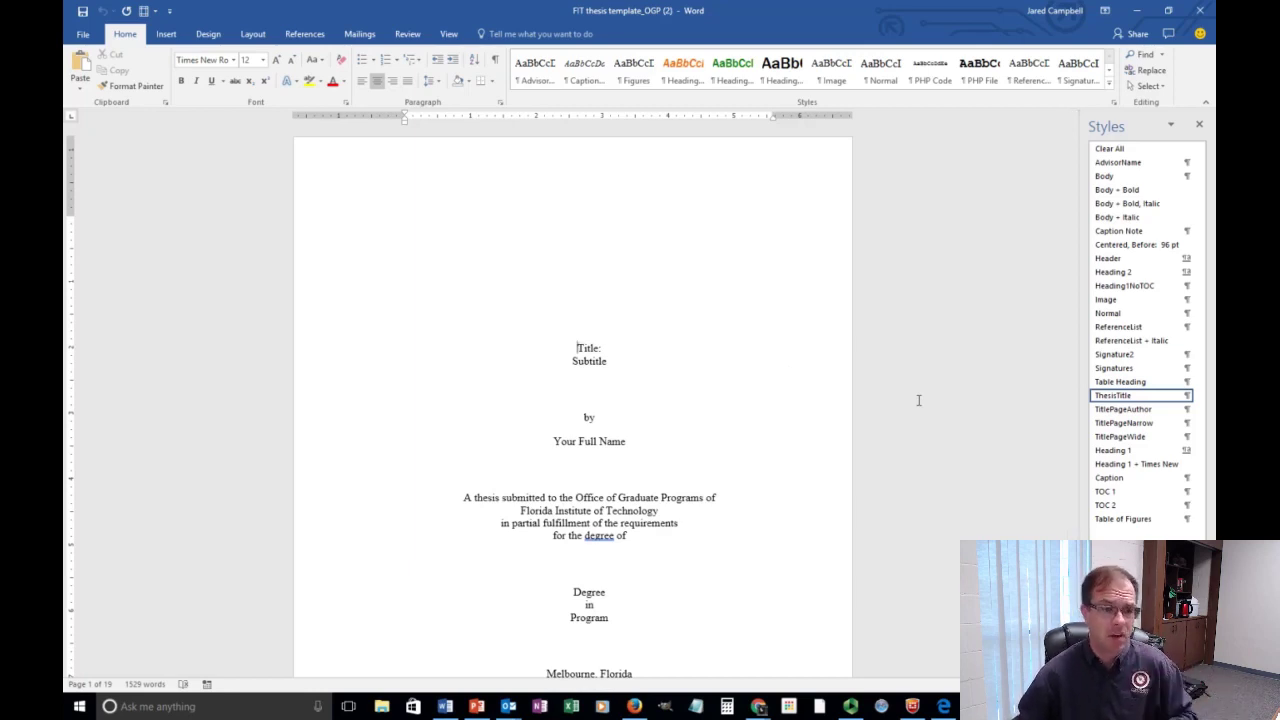
scroll(770, 360, down, 4)
scroll(776, 360, down, 12)
scroll(775, 367, down, 12)
scroll(780, 366, up, 4)
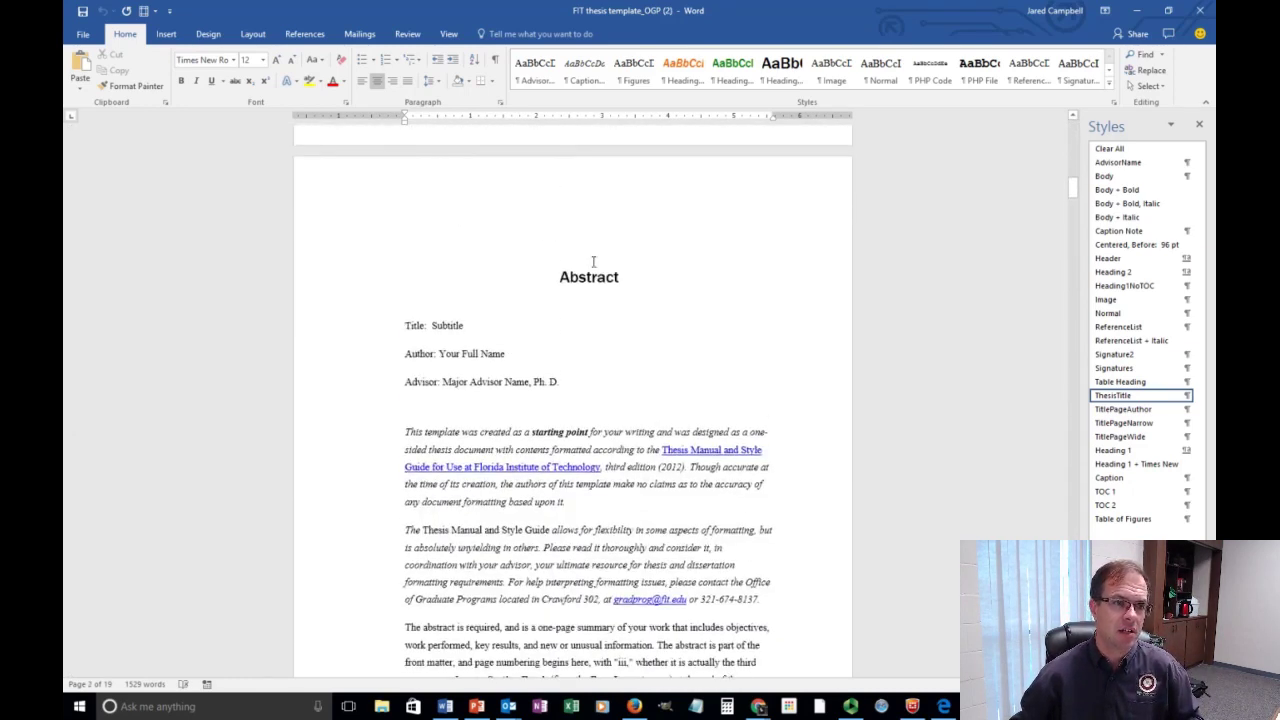
scroll(634, 280, down, 5)
scroll(636, 312, down, 11)
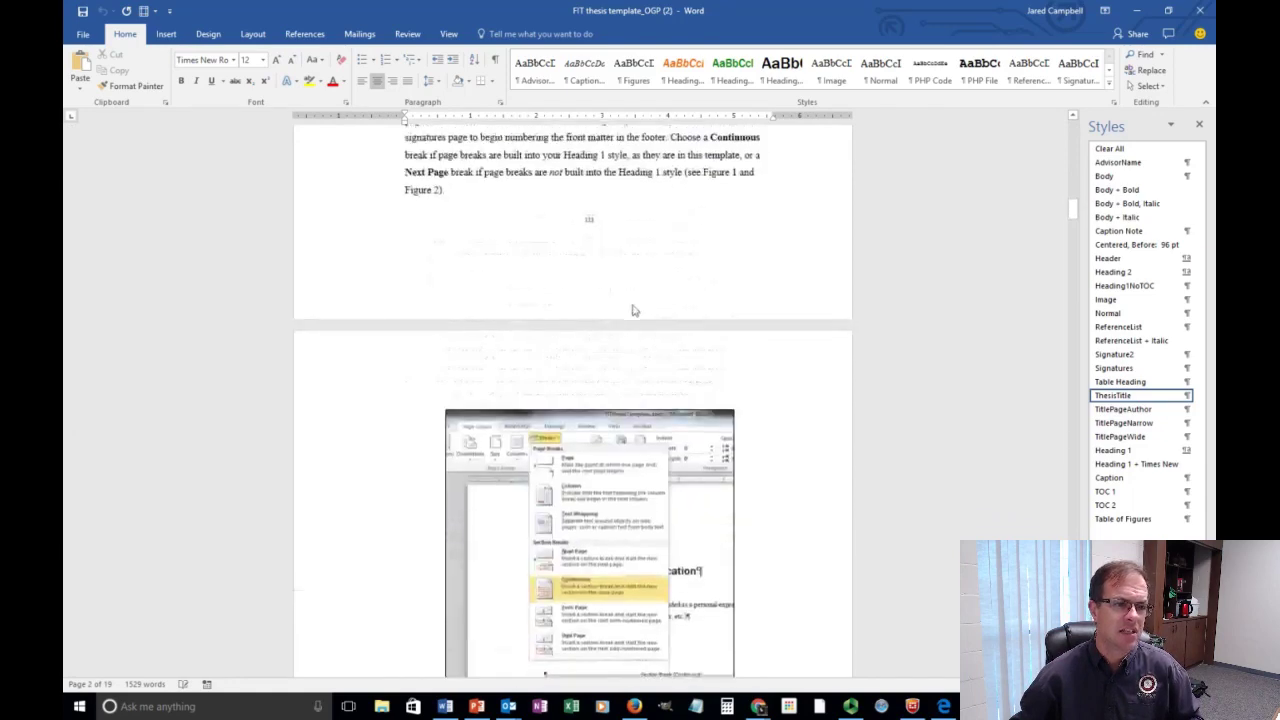
scroll(630, 322, up, 8)
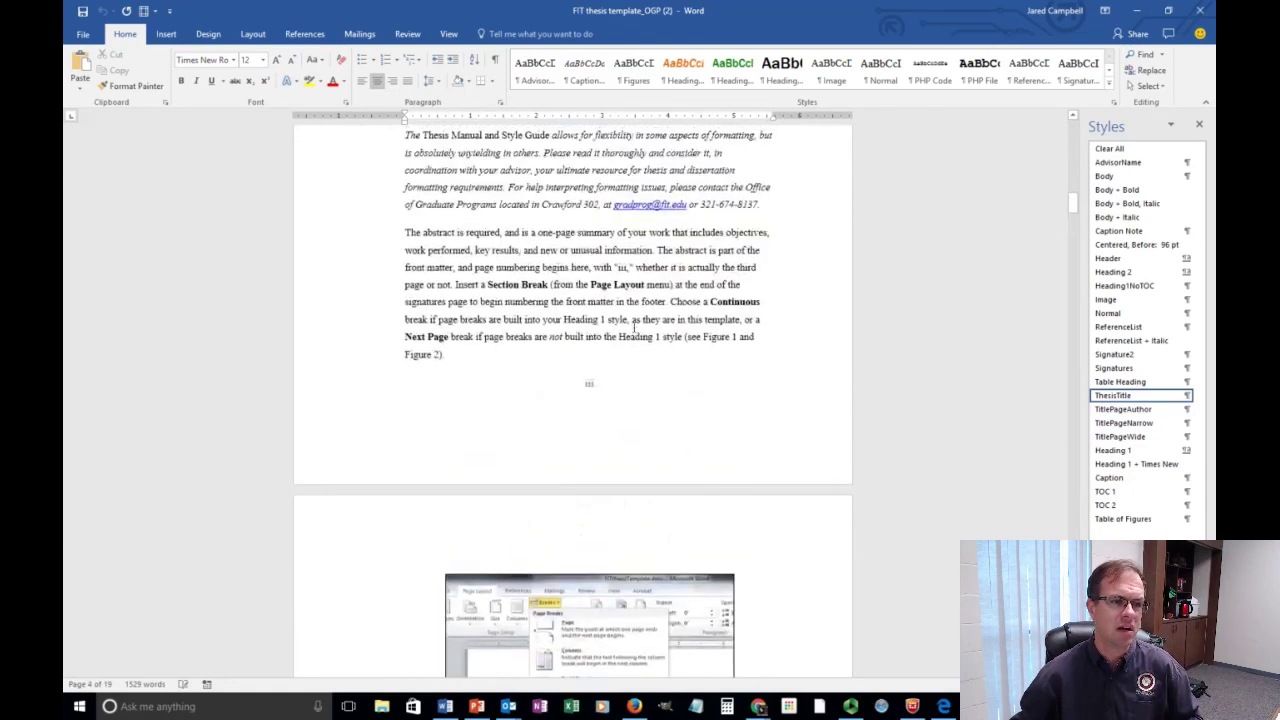
click(464, 578)
Add a Heading 1 line 'Some interesting screen shots' above the Section breaks screenshot.
click(432, 566)
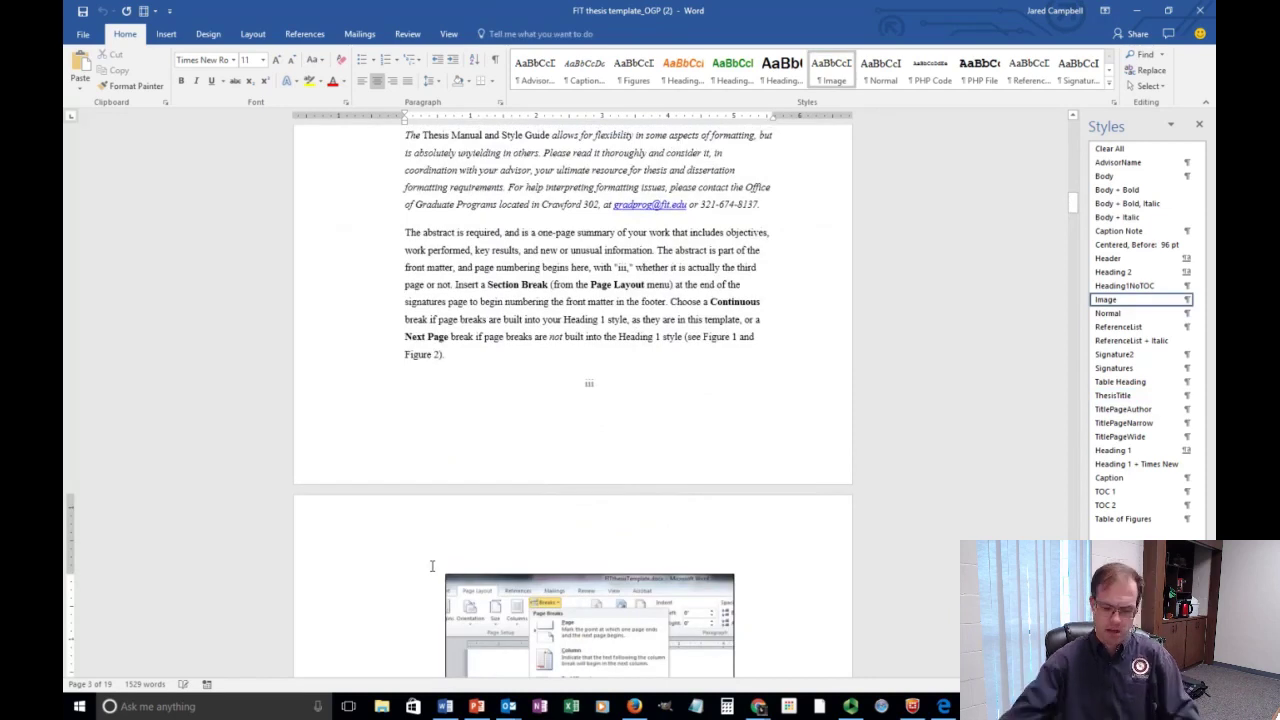
scroll(432, 566, down, 4)
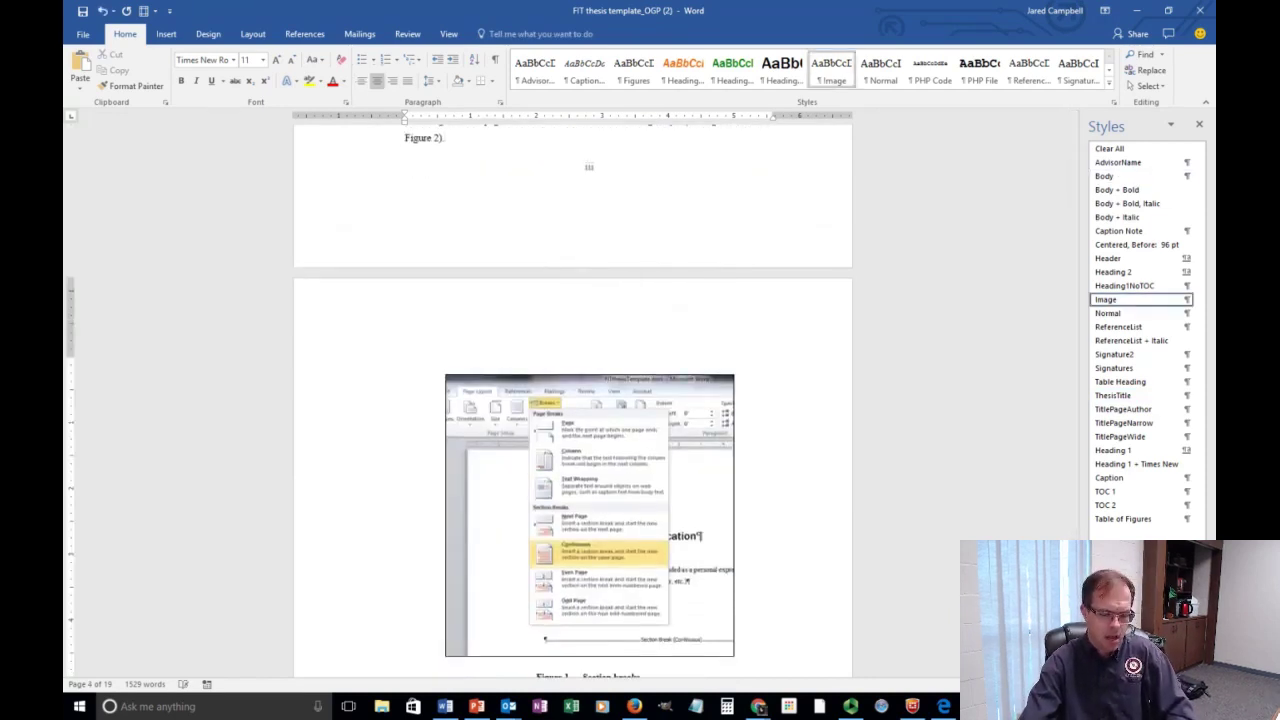
text(Some inte)
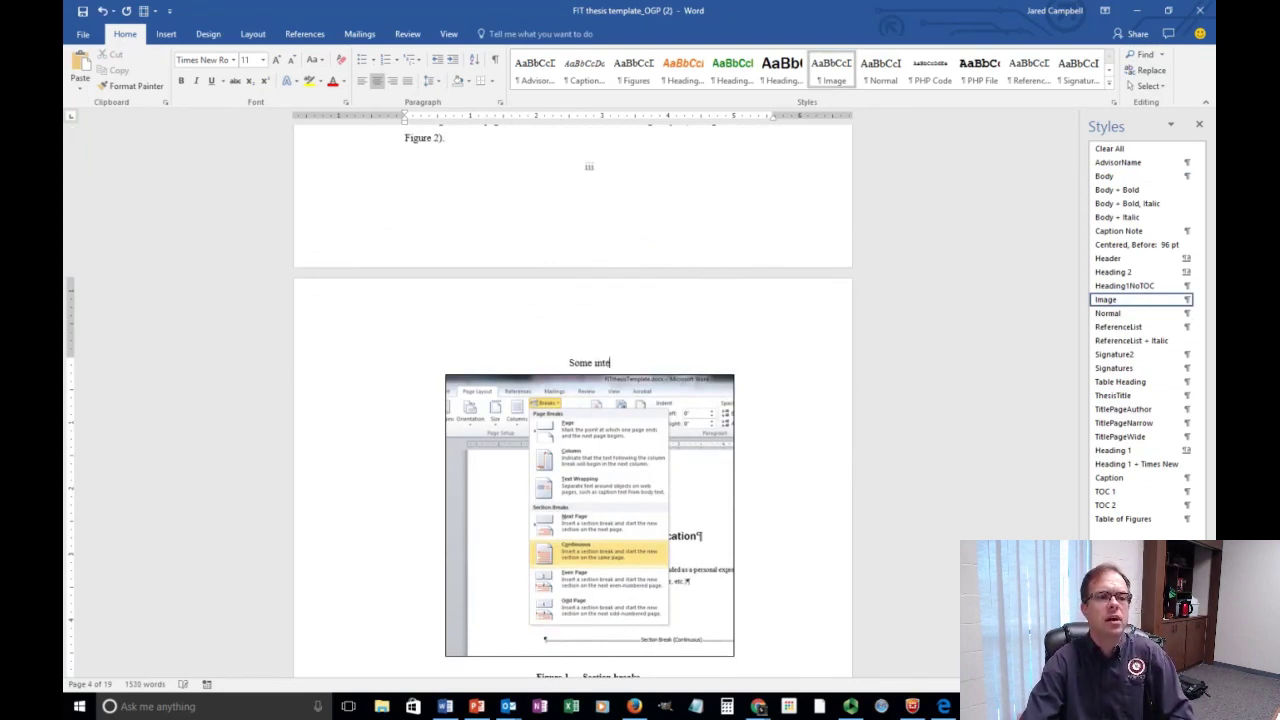
text(res)
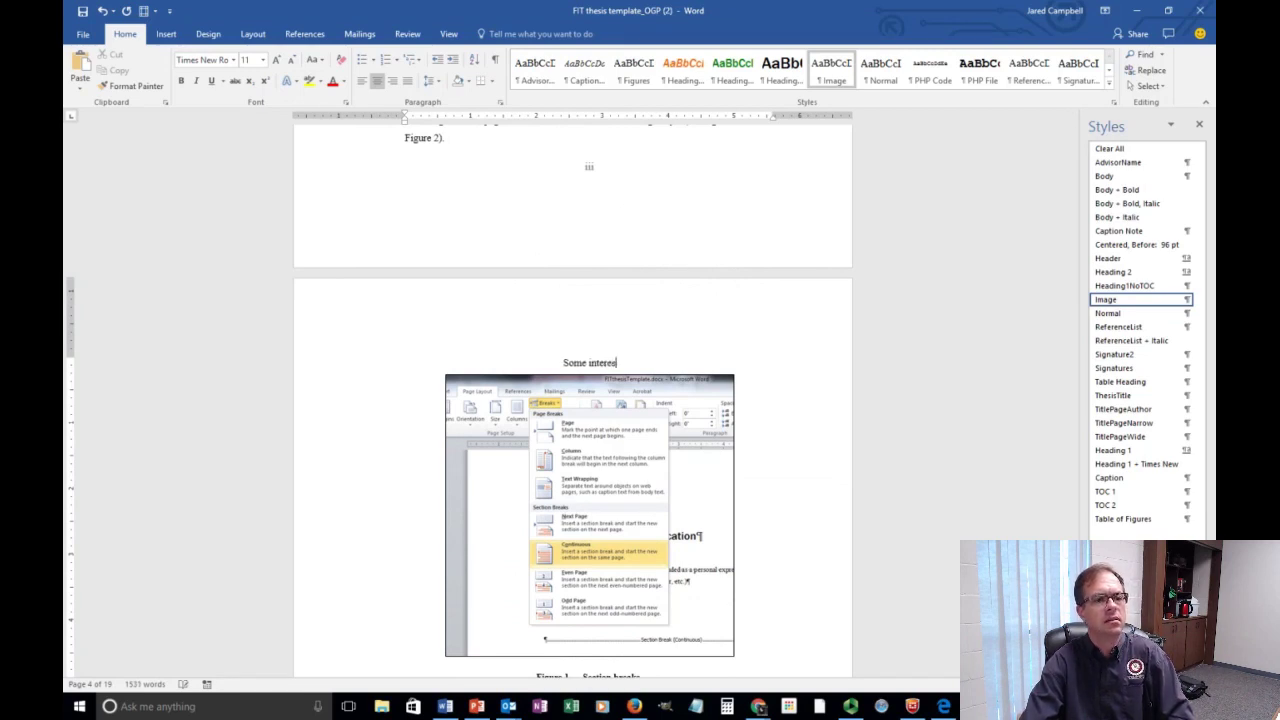
text(ting screen shots)
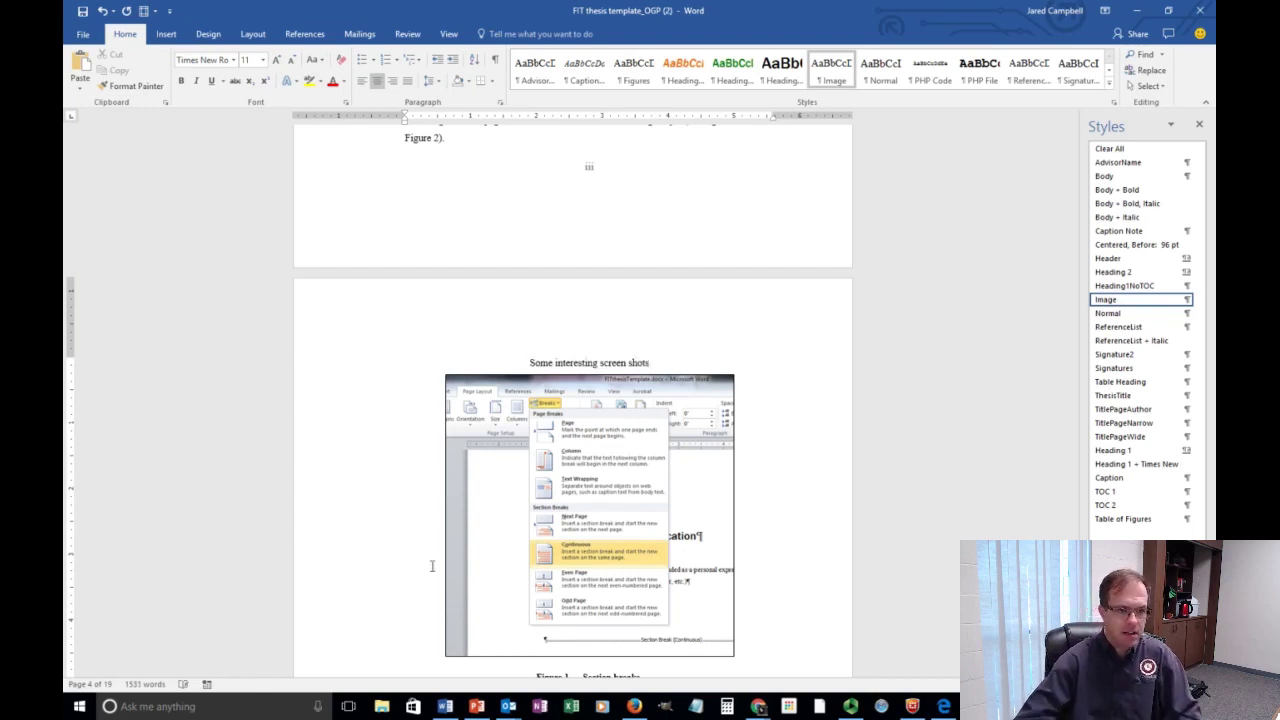
drag(650, 363, 537, 363)
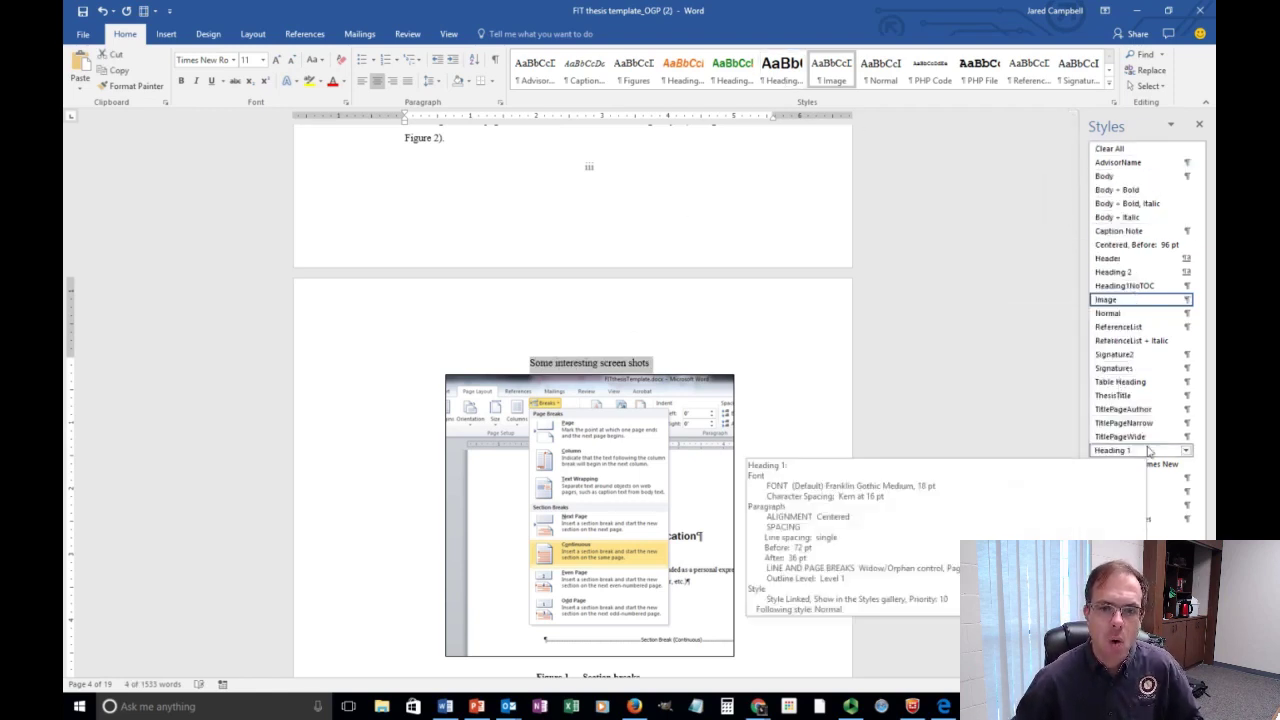
click(1112, 450)
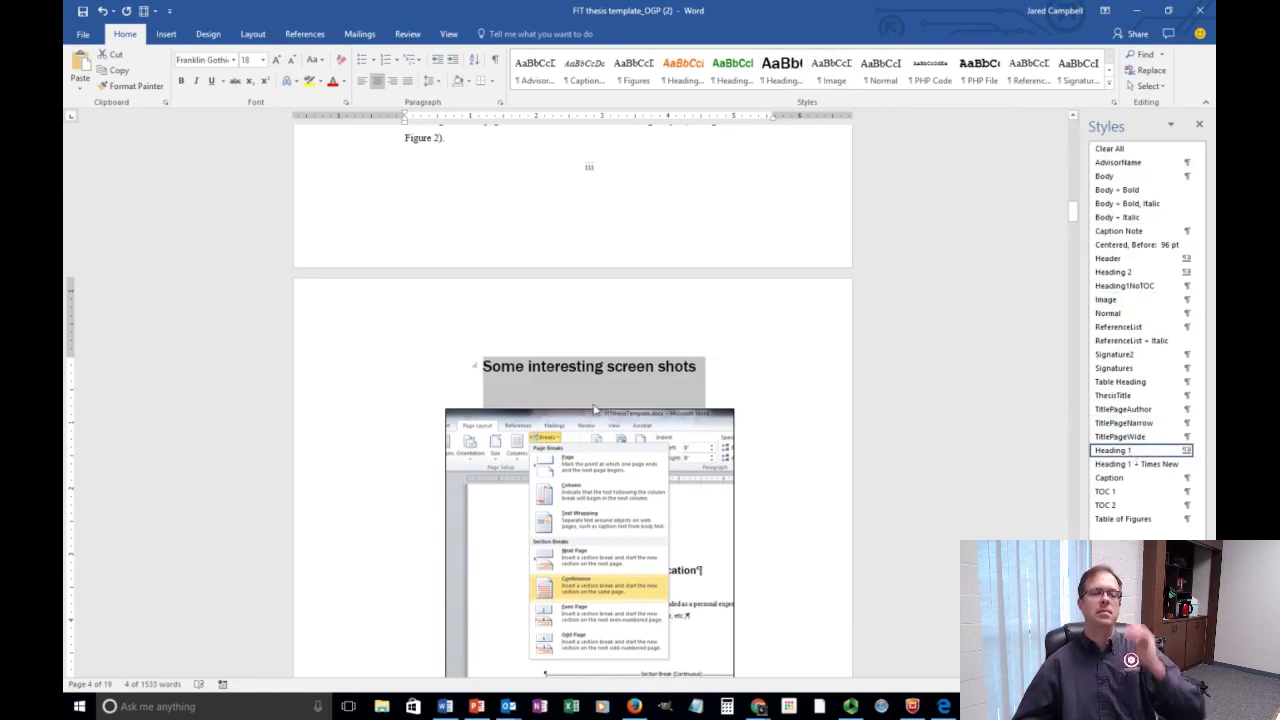
click(755, 381)
Scroll down to the Figure 2 screenshot, selecting and then deselecting it.
scroll(756, 385, down, 10)
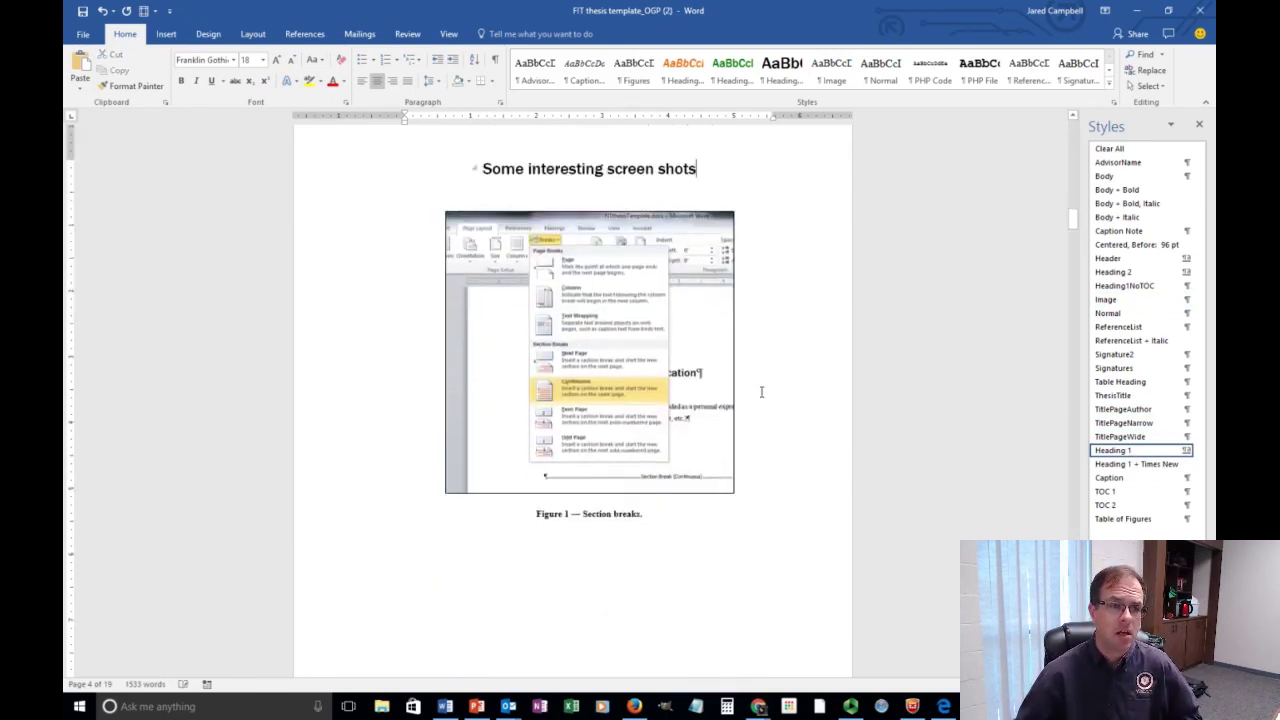
scroll(756, 395, down, 3)
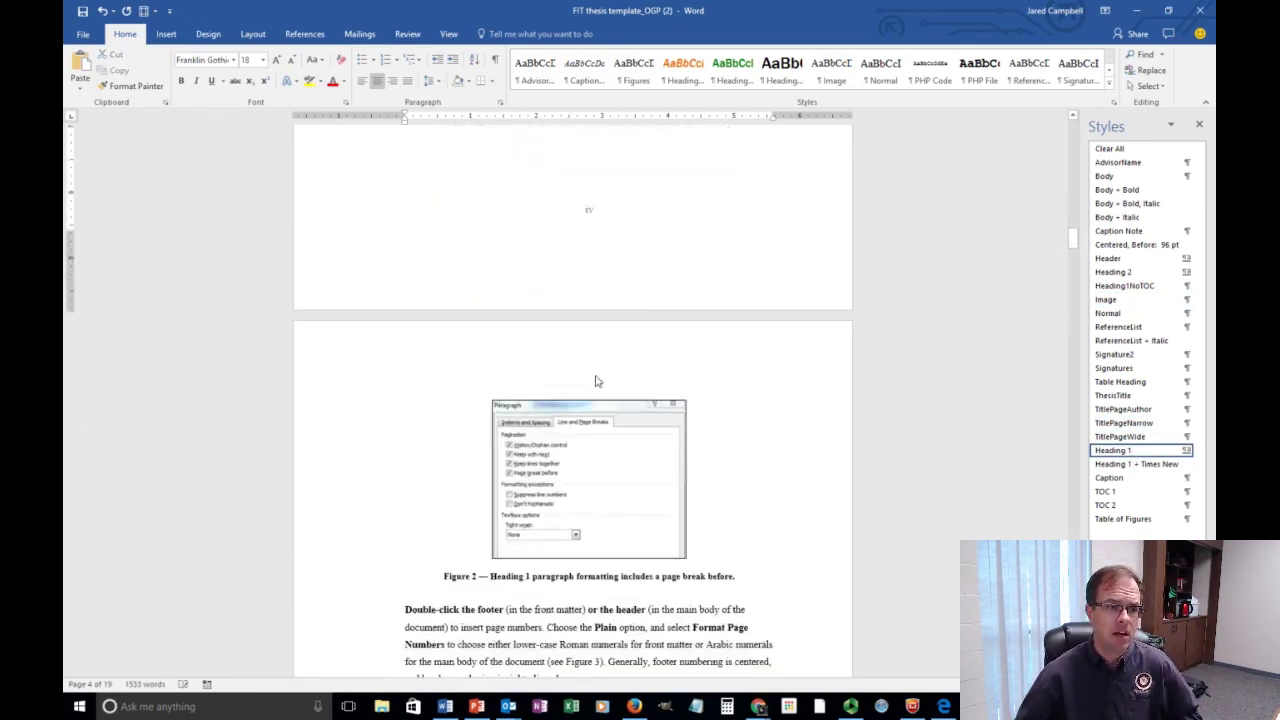
click(575, 410)
click(480, 436)
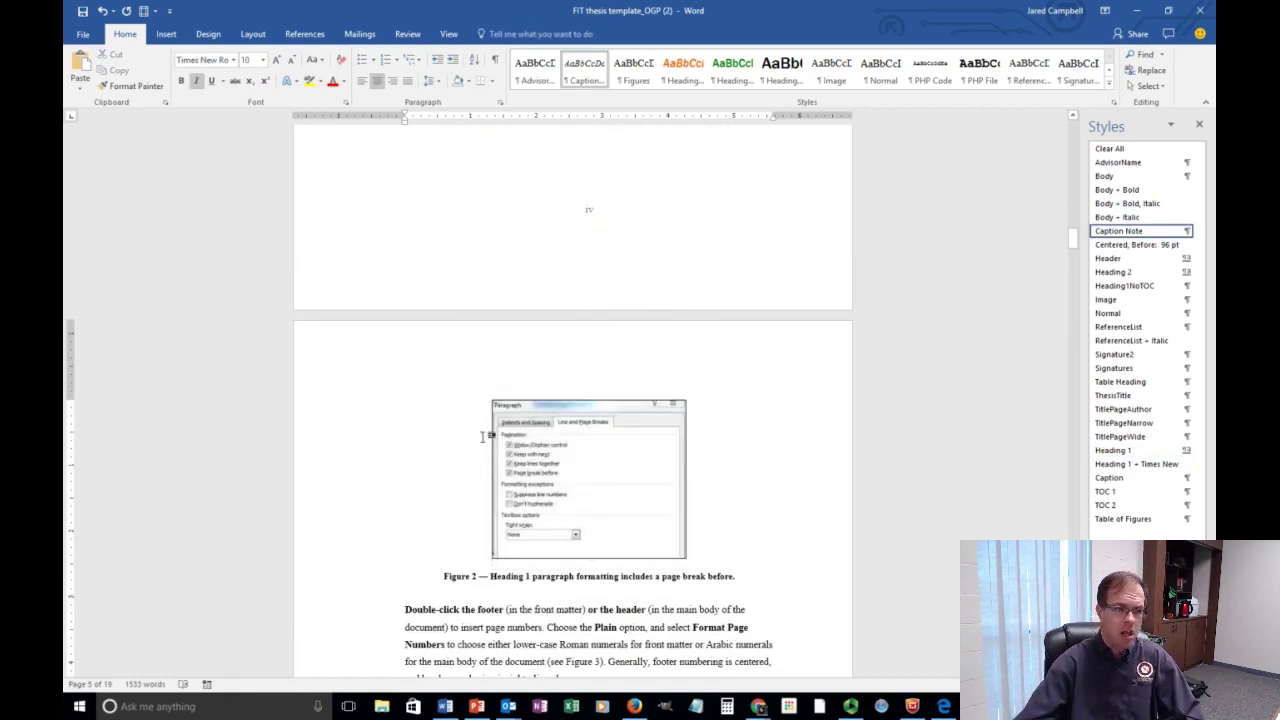
Add a Heading 2 line 'Information about the footer' above the footer instructions.
click(409, 616)
key(Return)
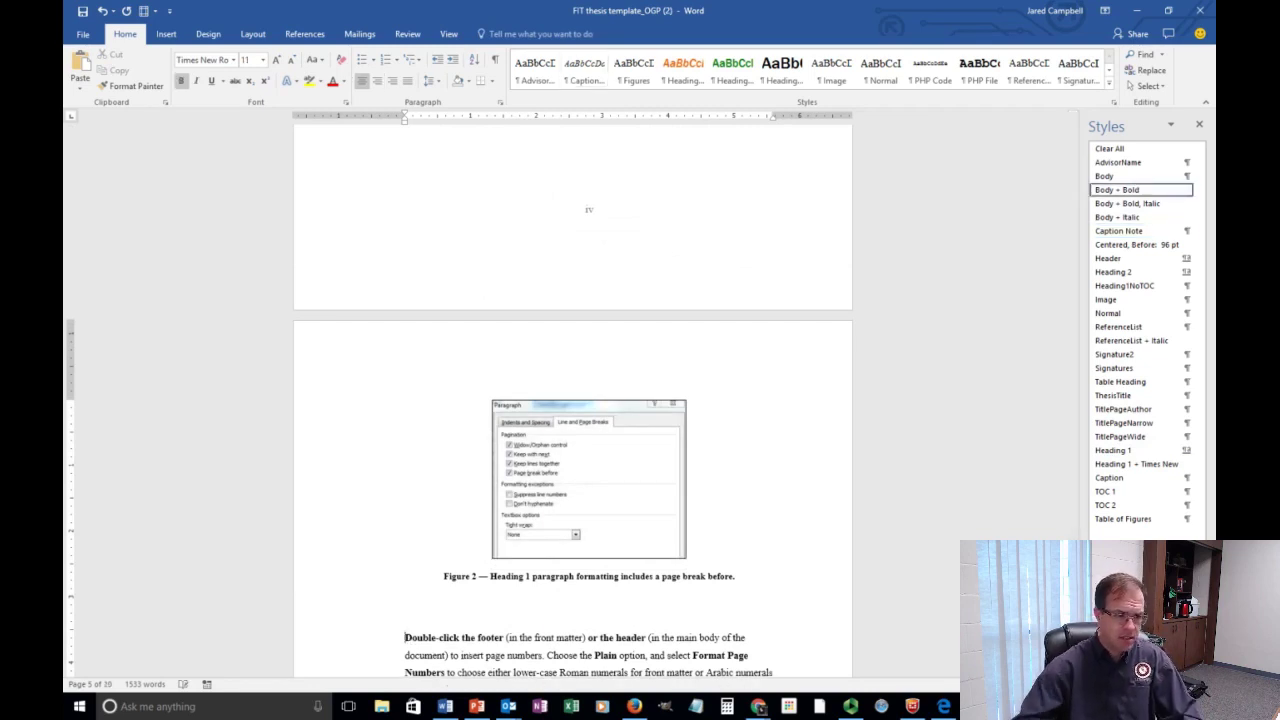
scroll(483, 615, down, 2)
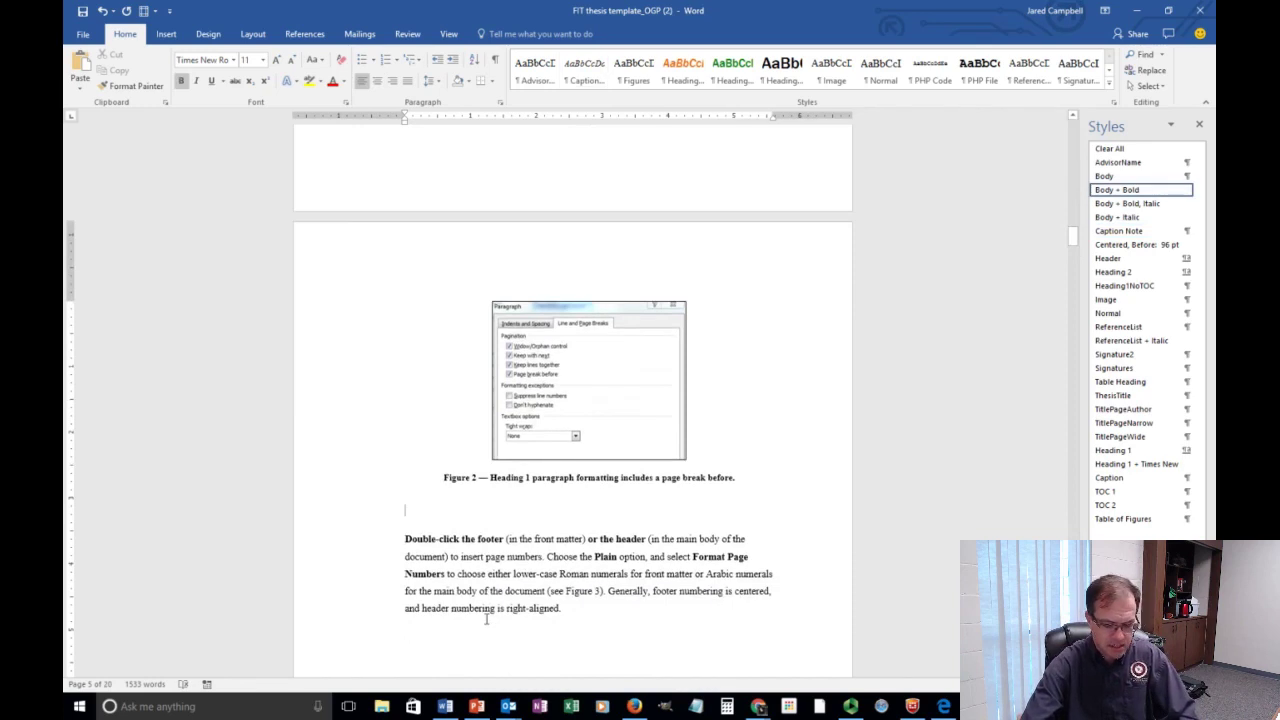
text(Information)
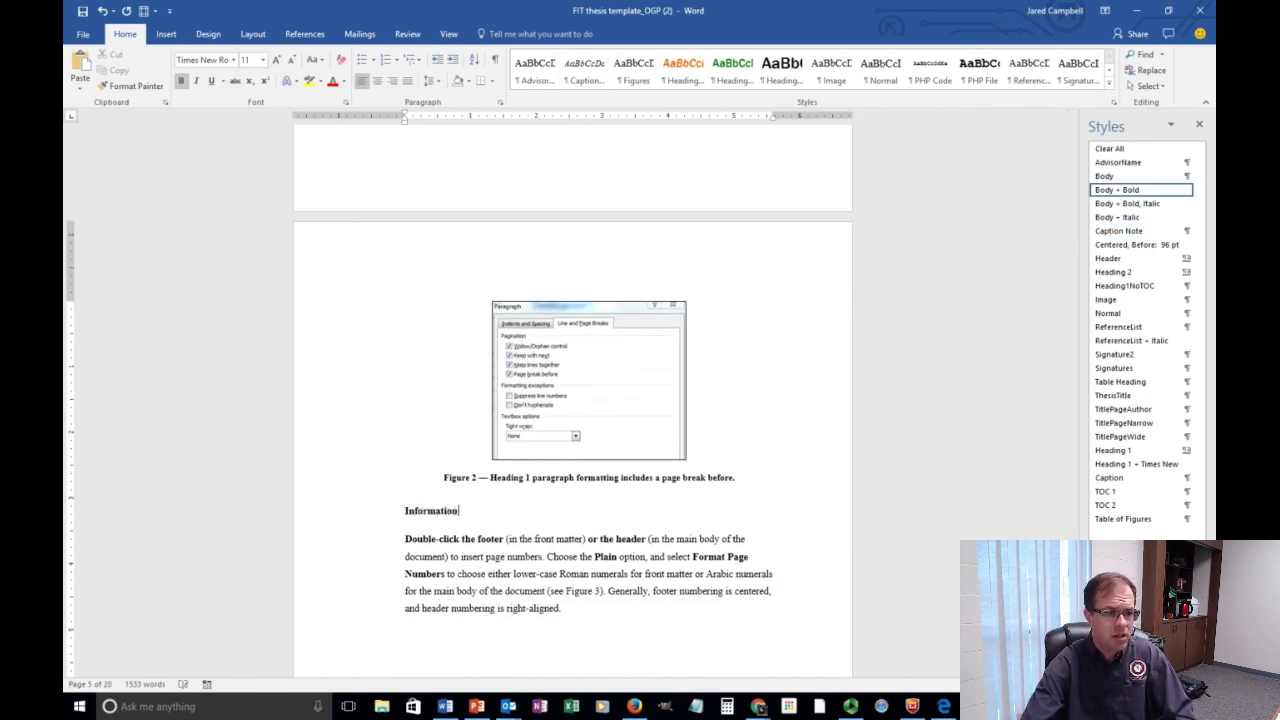
text( about the footer)
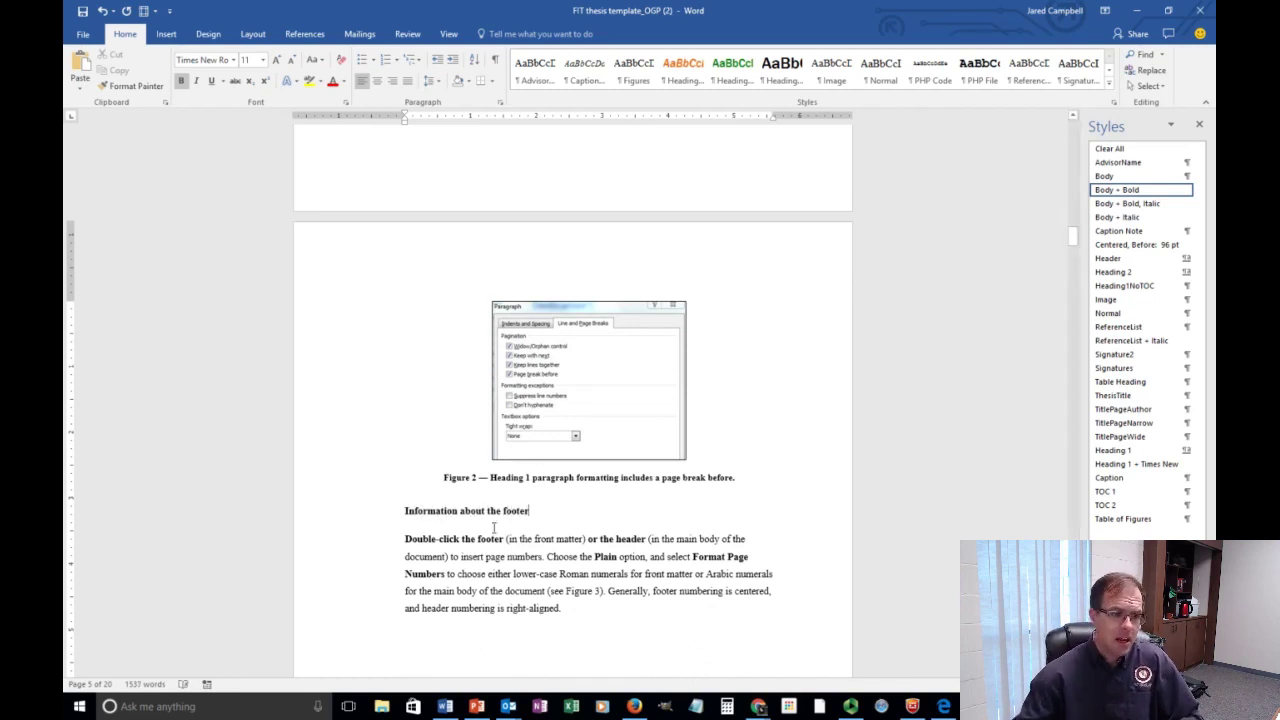
drag(534, 513, 406, 522)
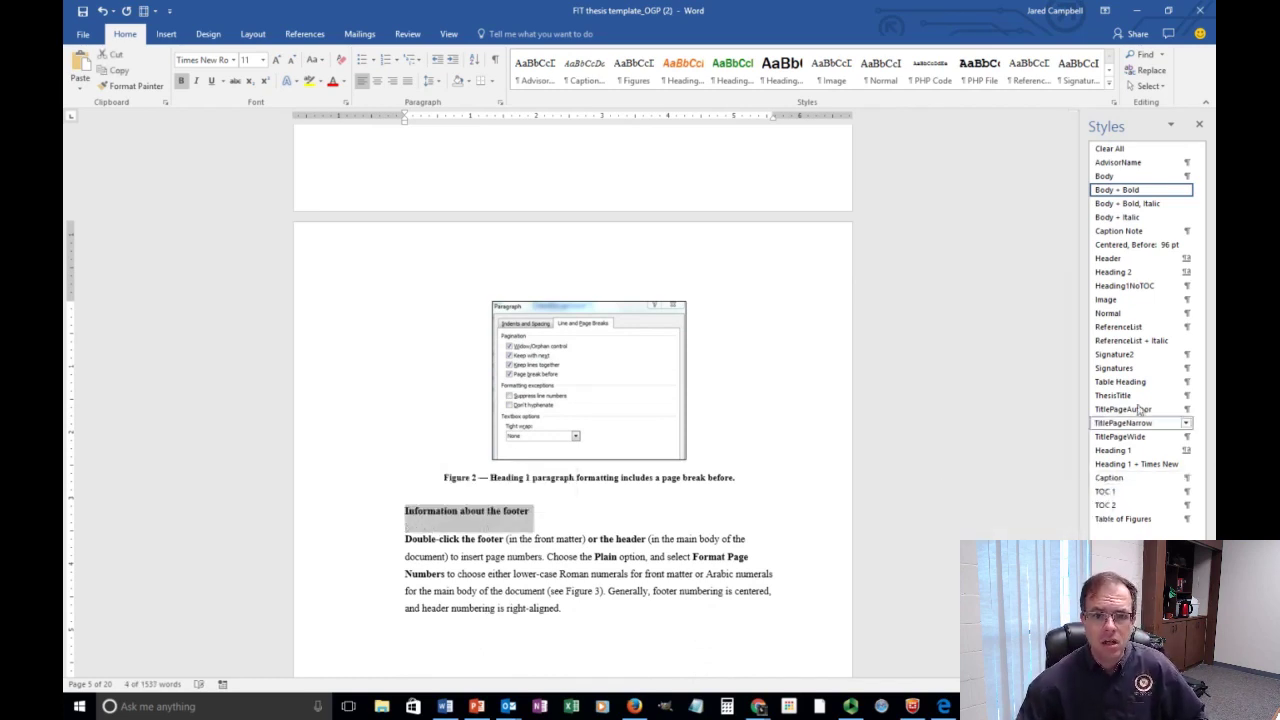
click(1127, 277)
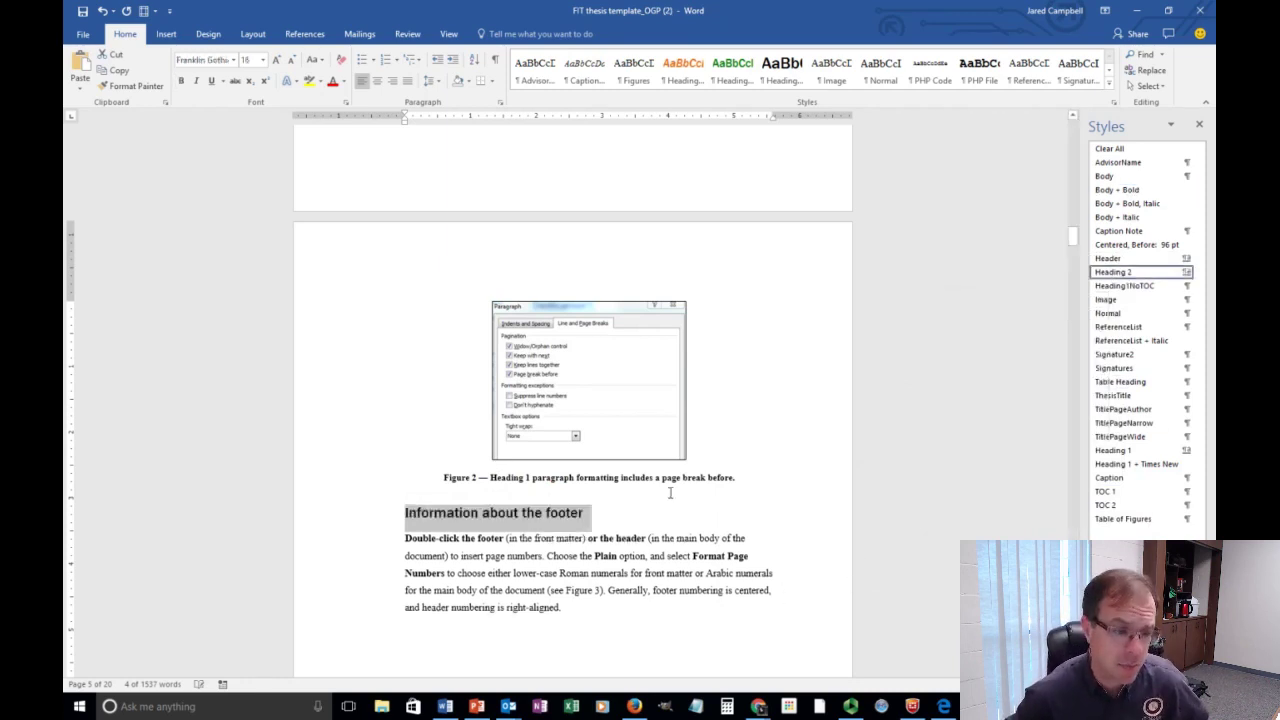
Check the styles of both new headings, then scroll to the Table of Contents page.
scroll(669, 500, up, 10)
scroll(672, 510, up, 1)
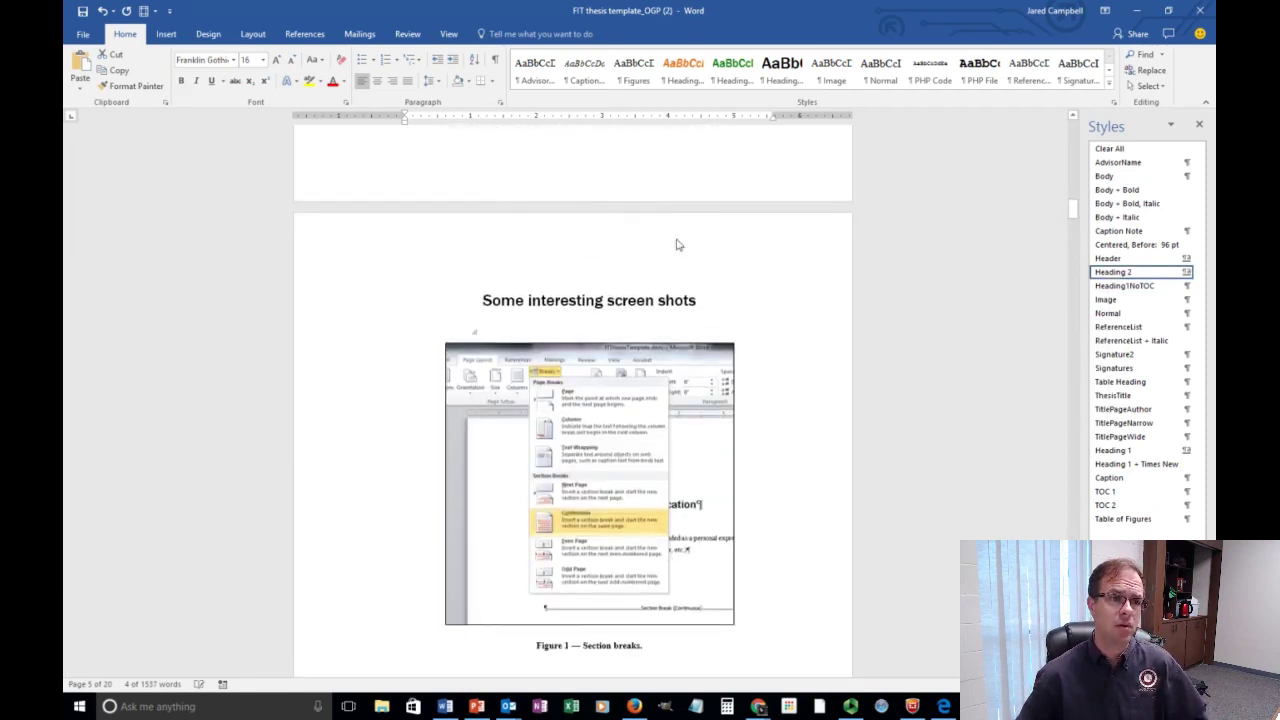
click(665, 300)
scroll(834, 355, down, 12)
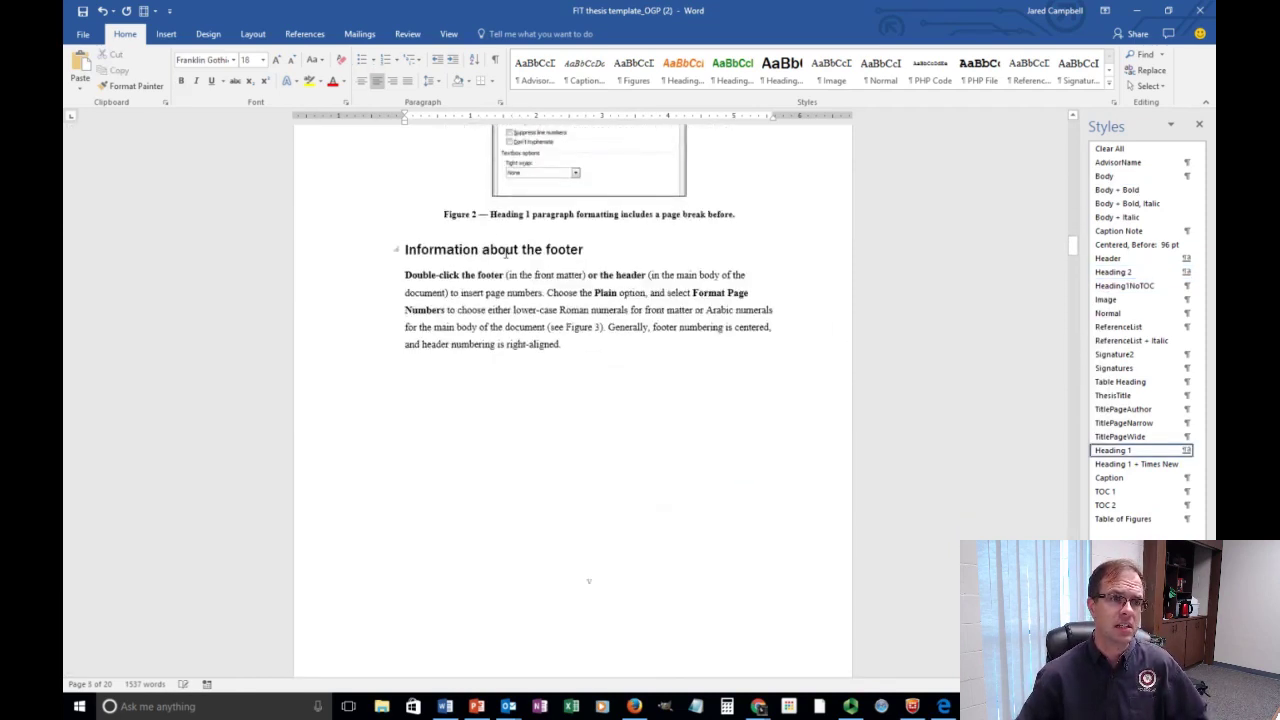
click(505, 252)
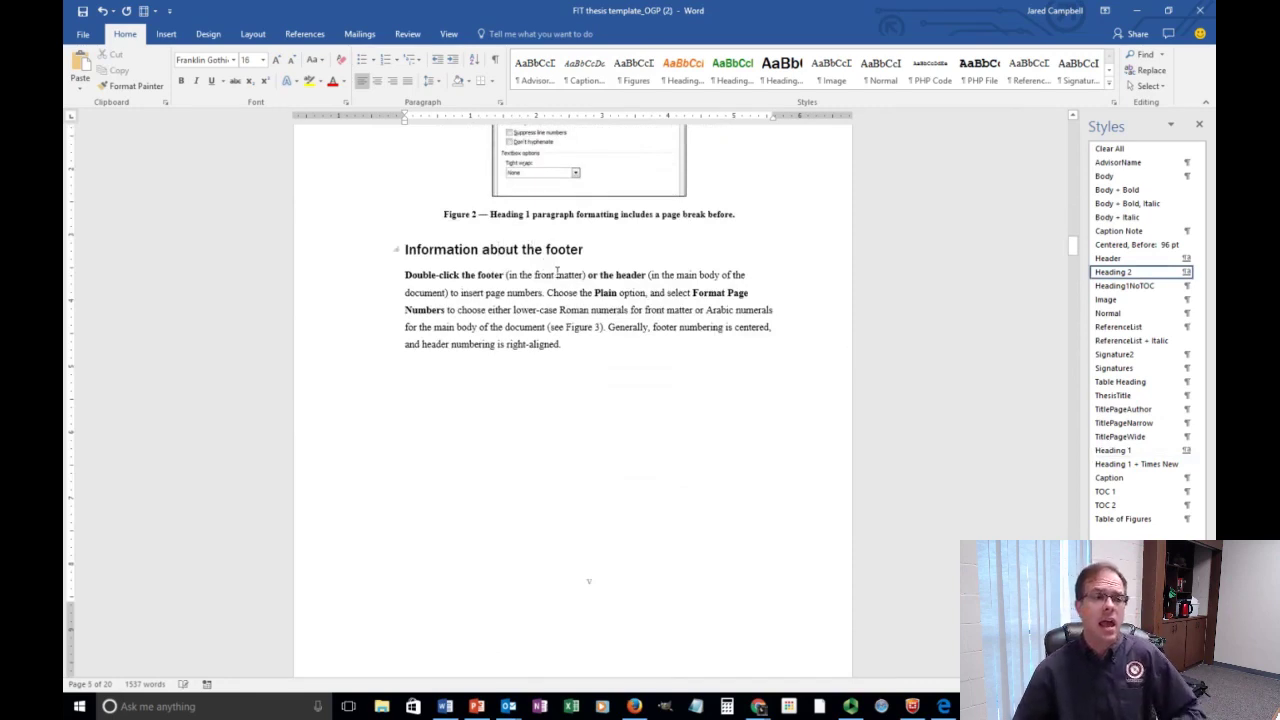
scroll(545, 270, down, 15)
scroll(549, 290, down, 10)
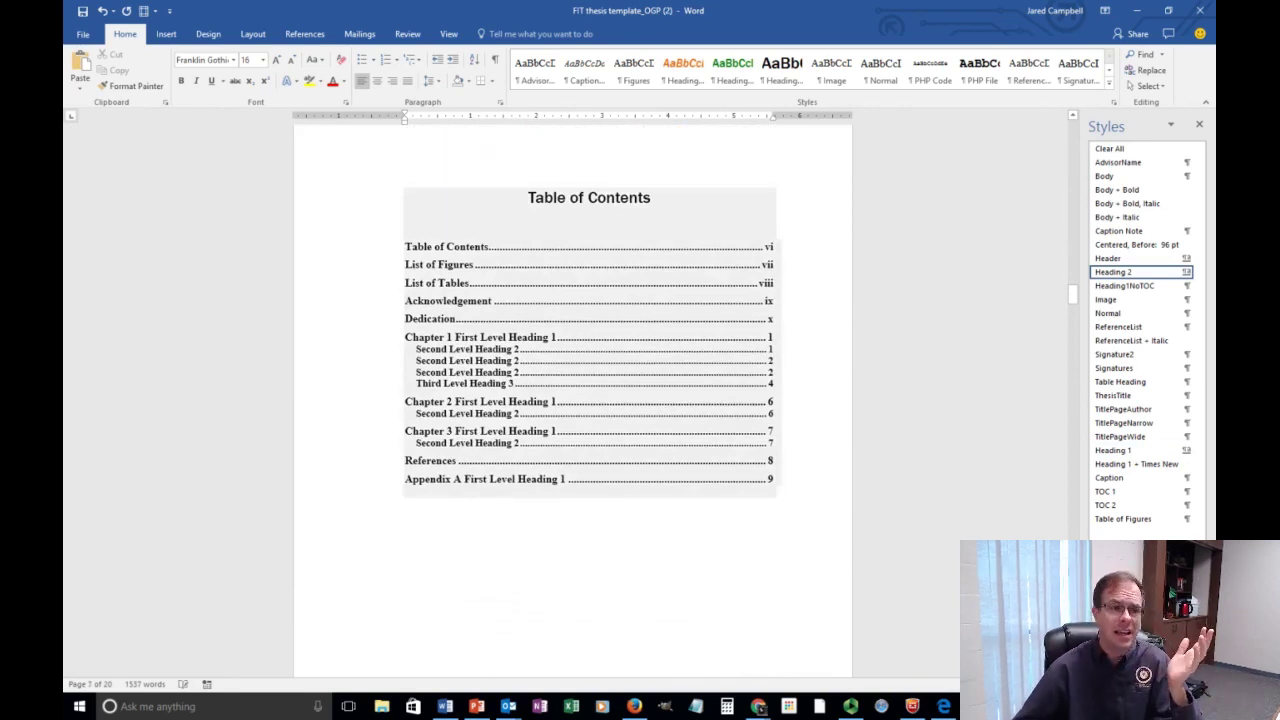
Update the entire Table of Contents so it includes the two new headings.
click(531, 221)
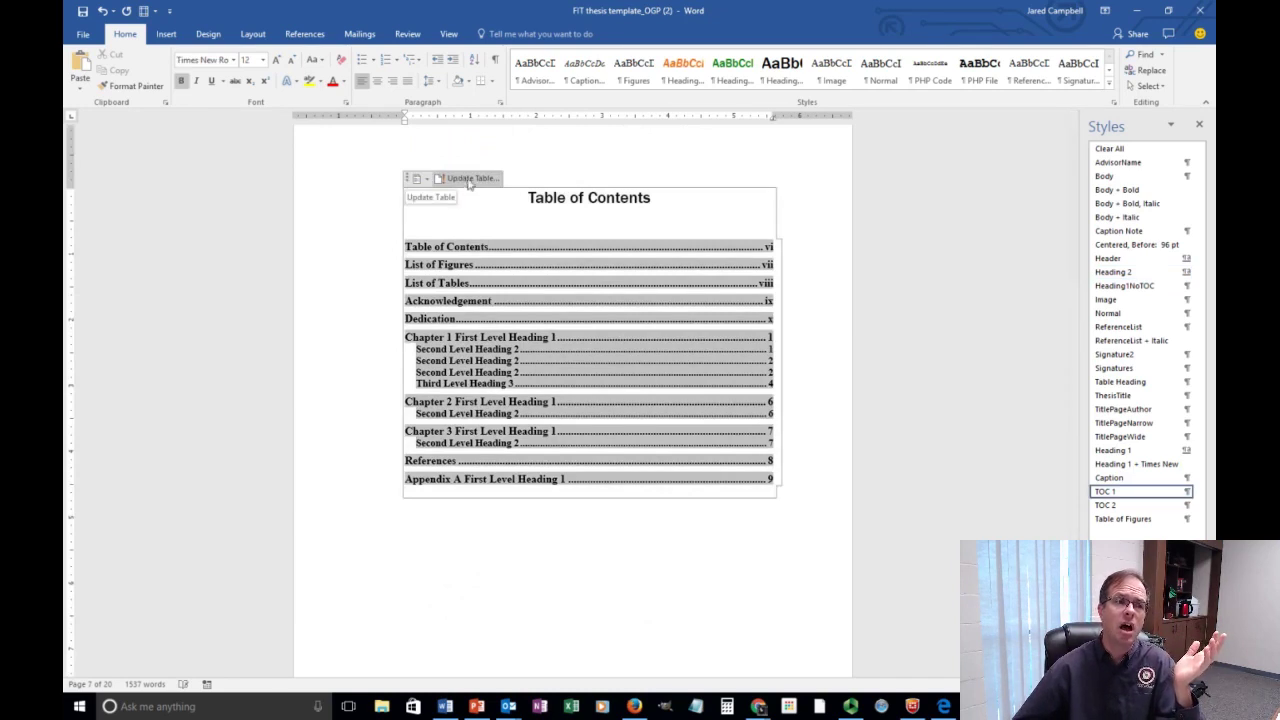
click(469, 182)
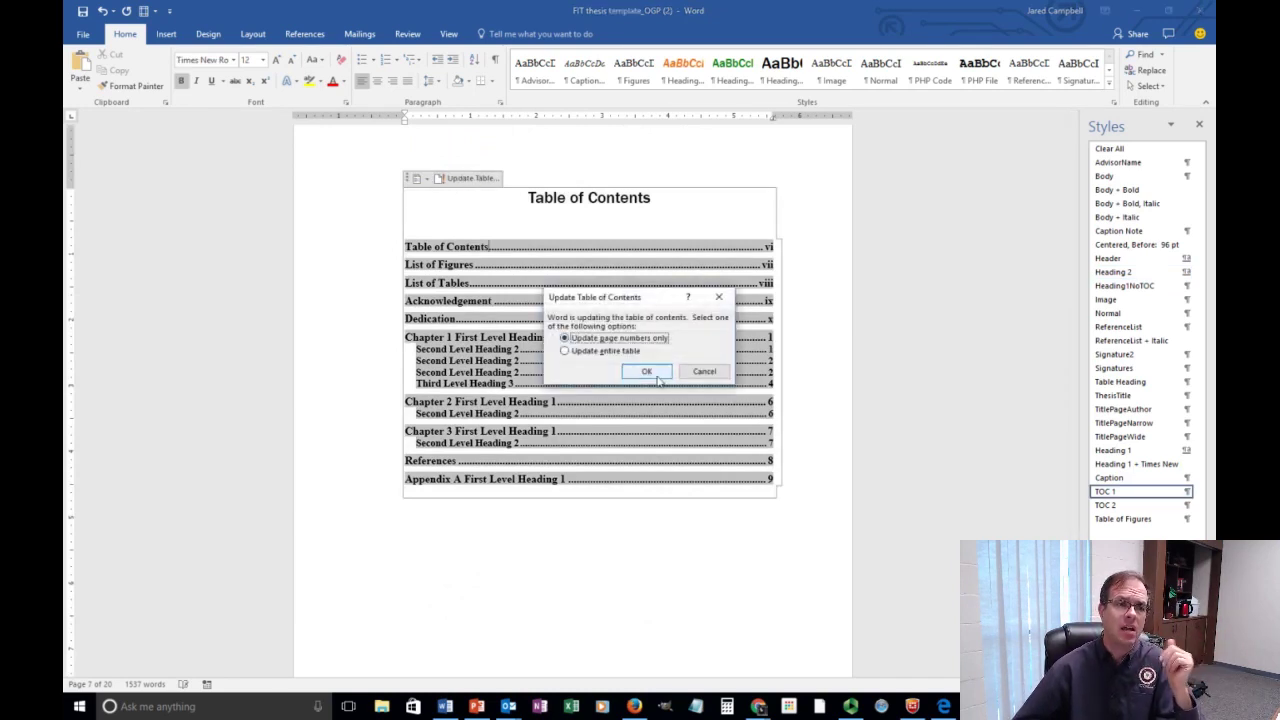
click(589, 353)
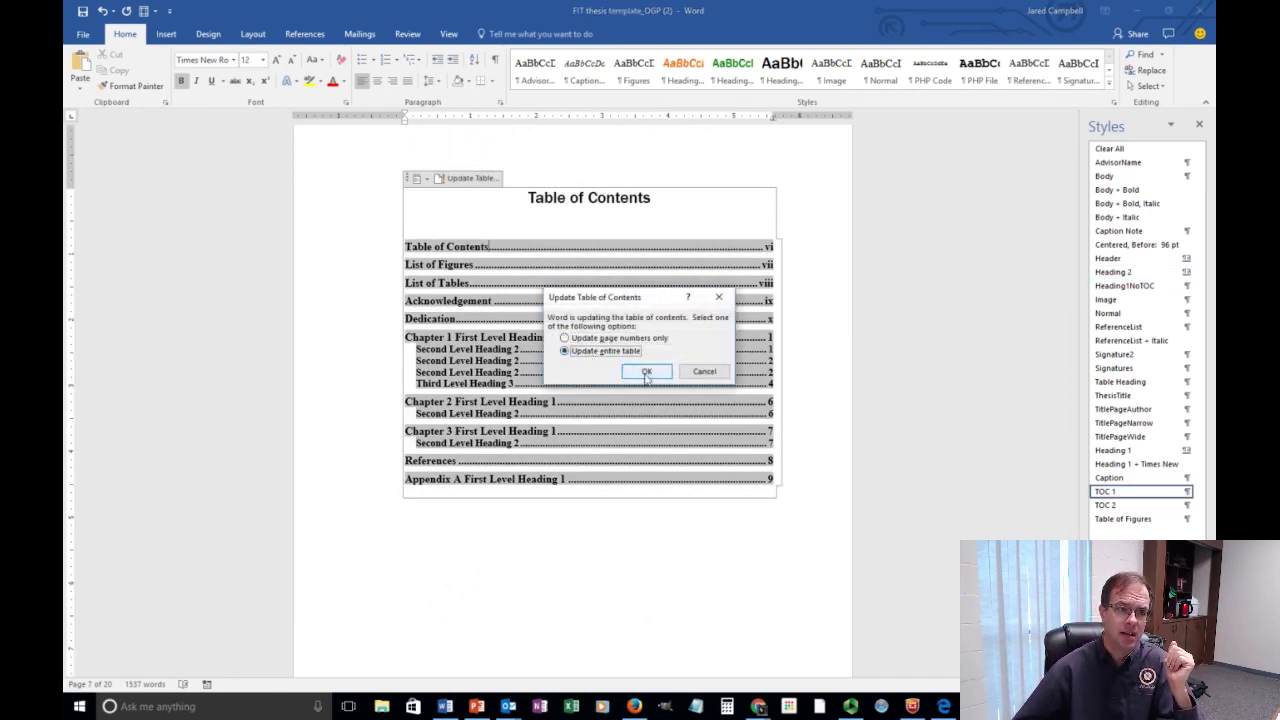
click(646, 372)
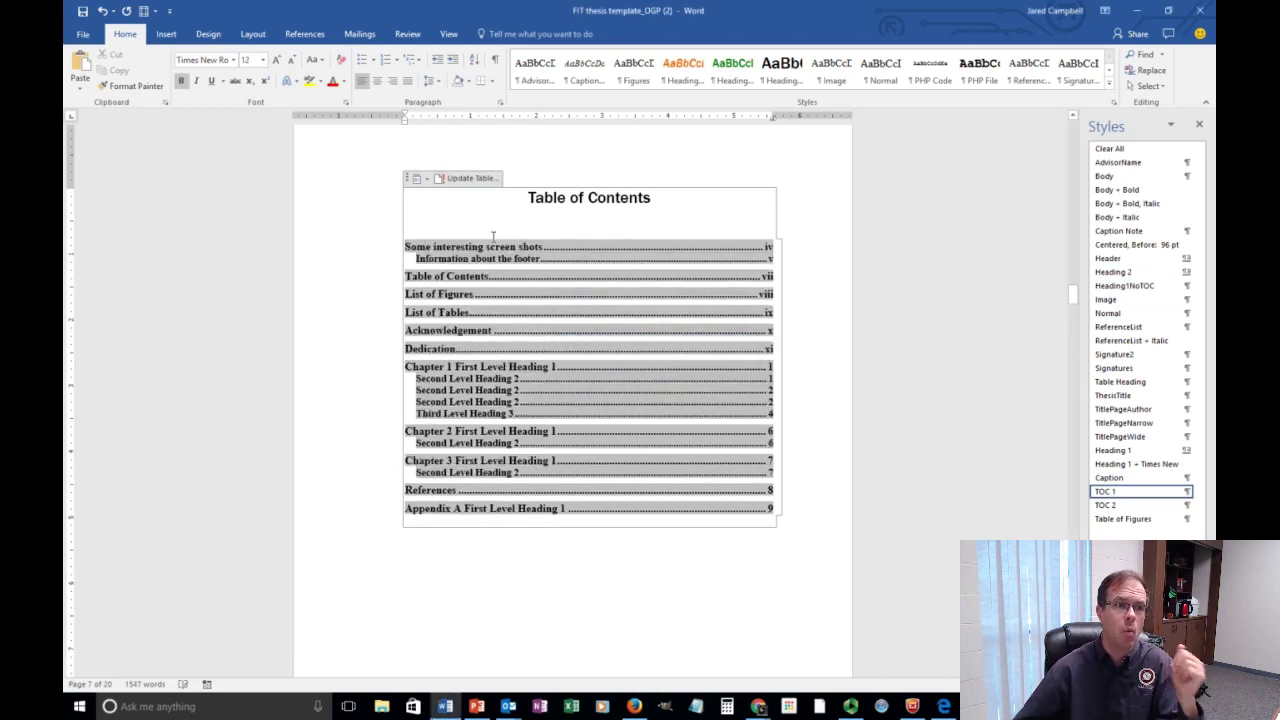
Start a new style, Style1, from a TOC 2 entry's formatting.
click(451, 259)
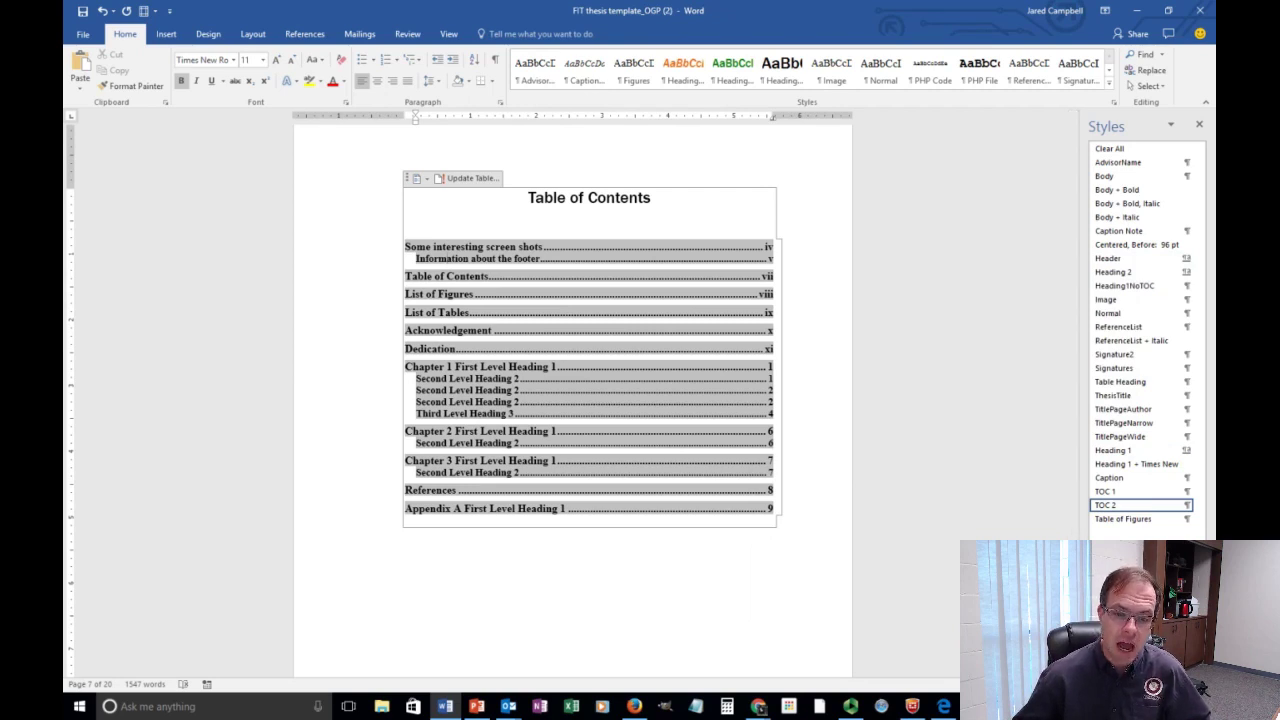
click(1099, 662)
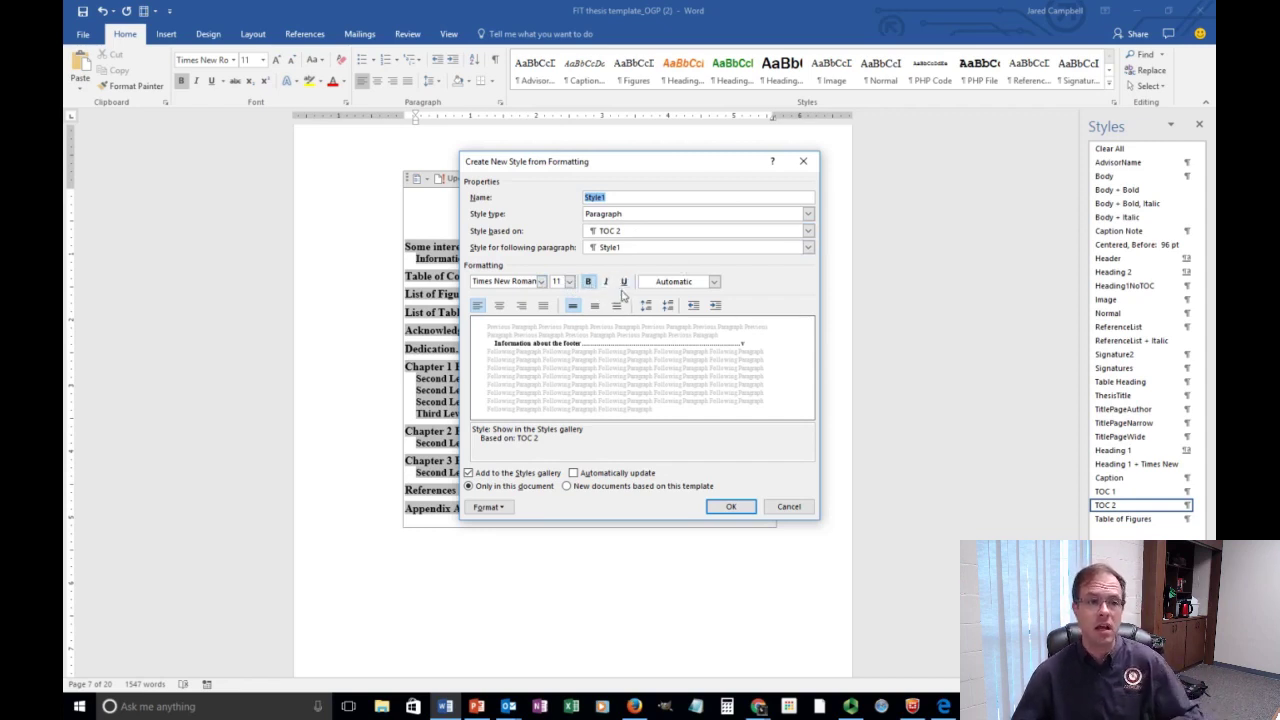
Look at the font colour choices, then cancel Style1 without saving and click the Table of Contents title.
click(714, 282)
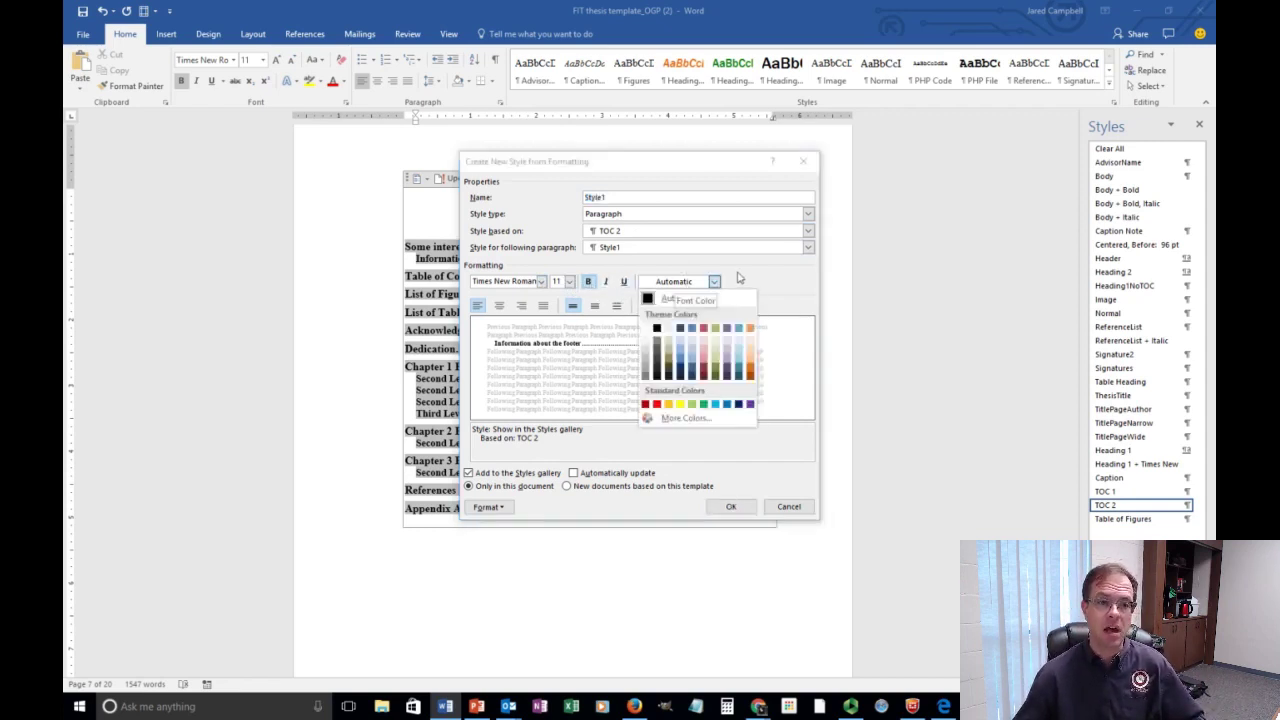
click(745, 278)
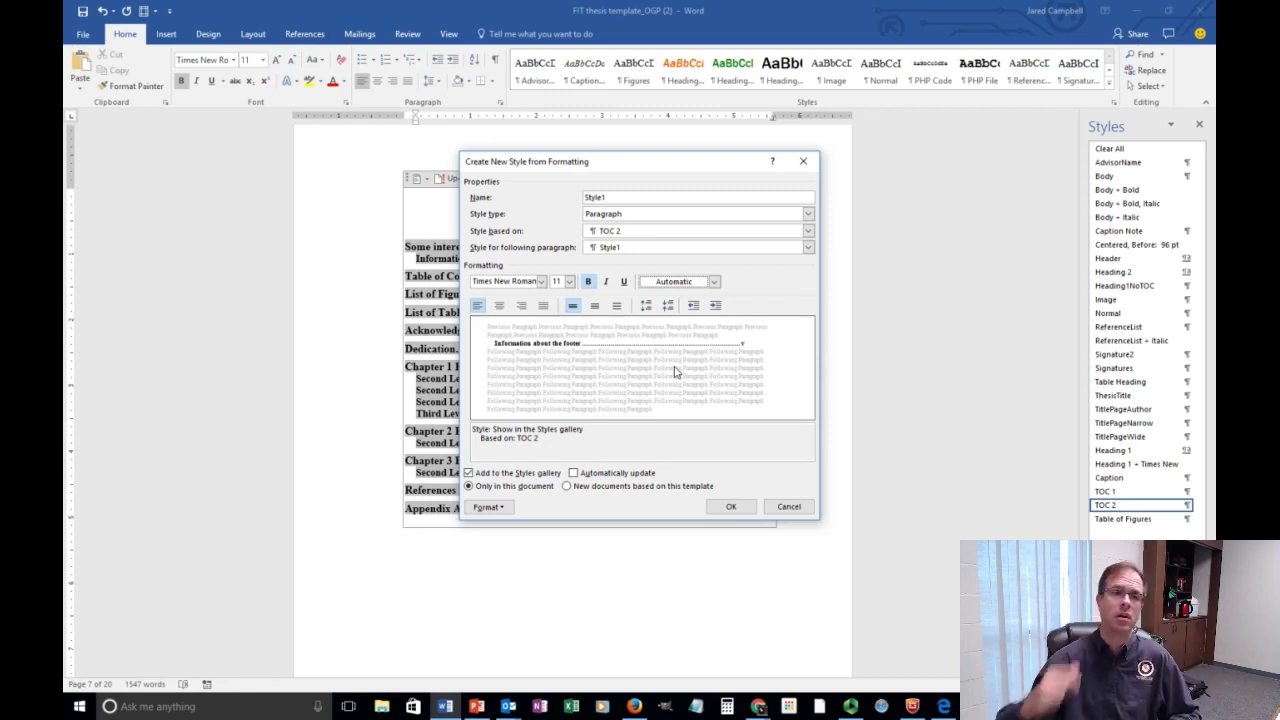
click(803, 161)
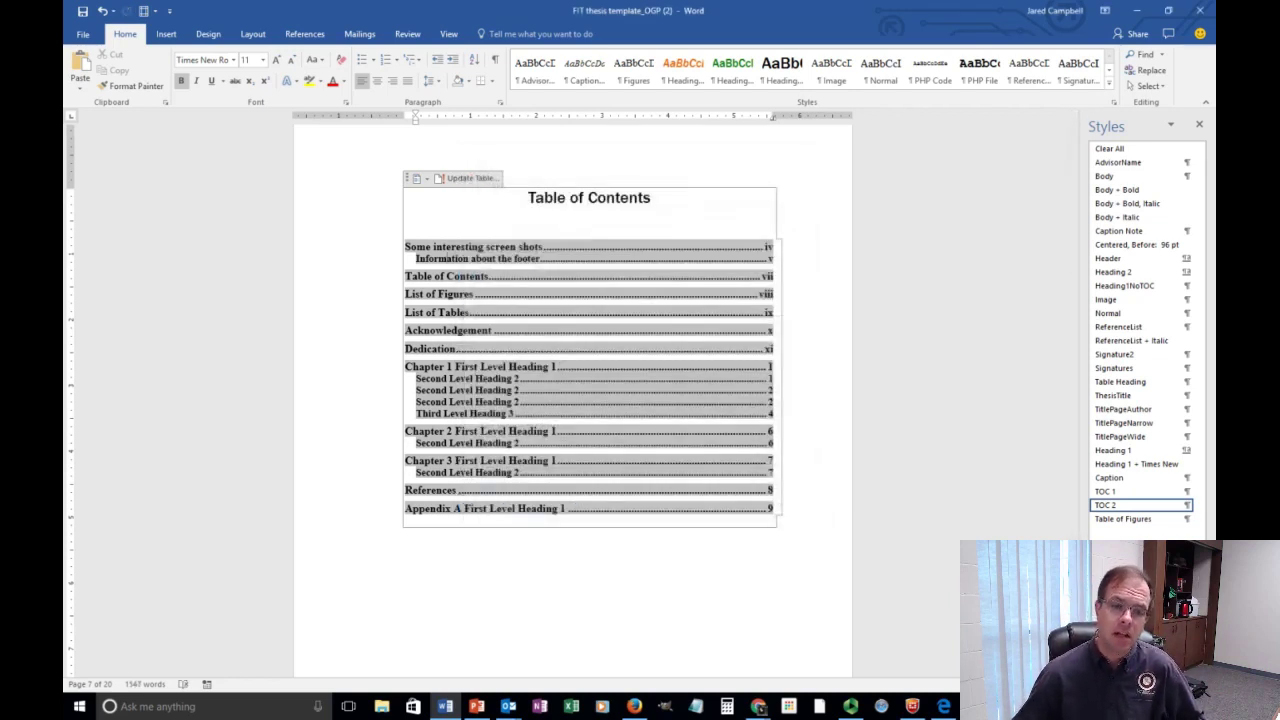
click(623, 206)
drag(656, 204, 530, 204)
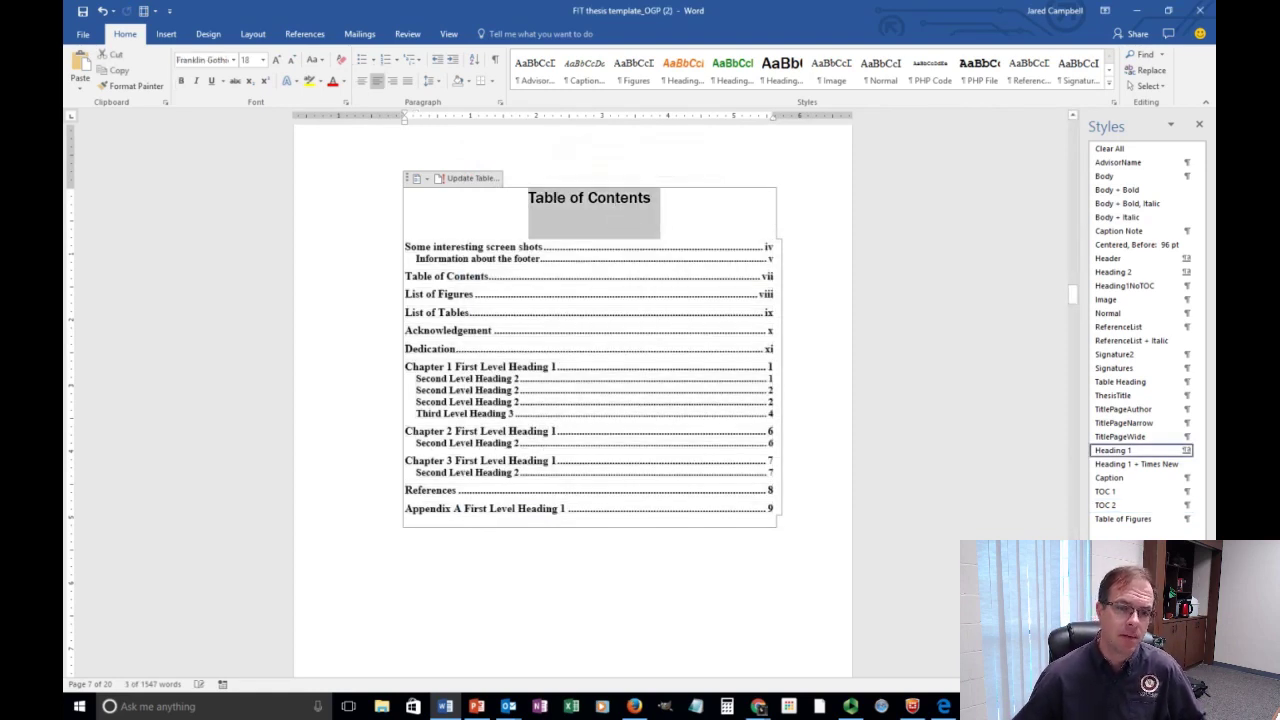
click(1121, 668)
drag(130, 460, 831, 172)
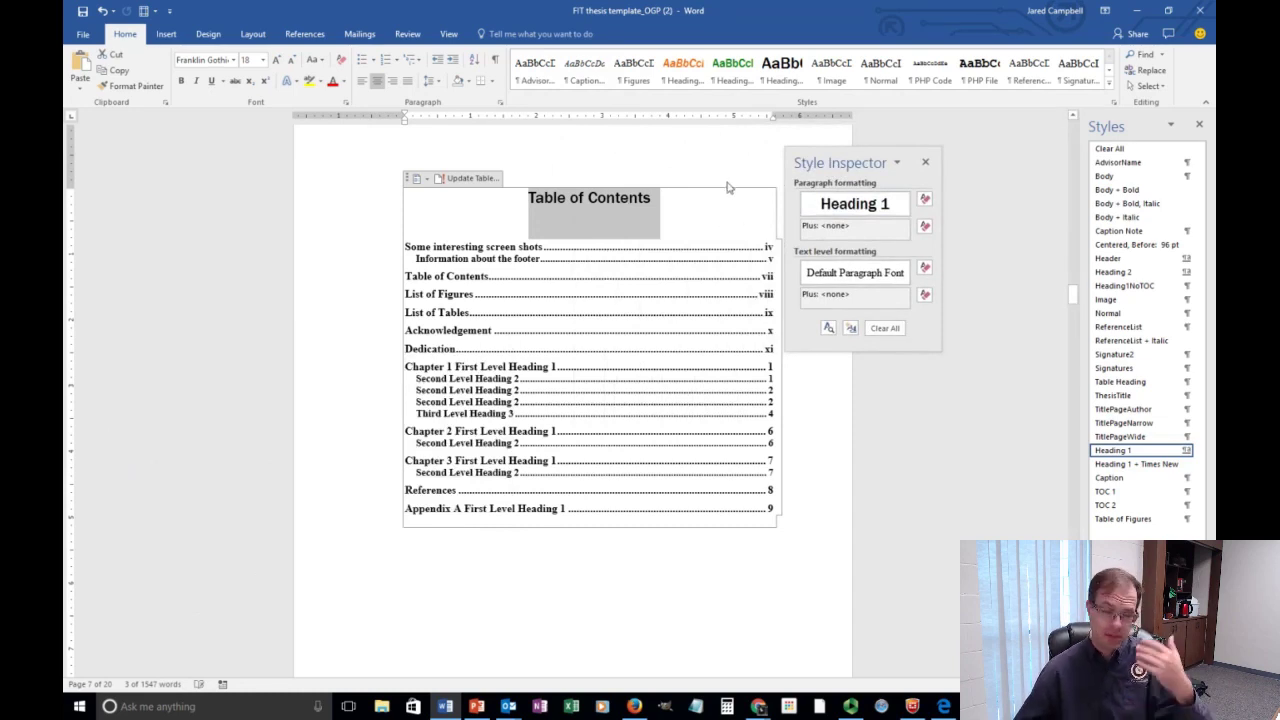
mouse_move(876, 203)
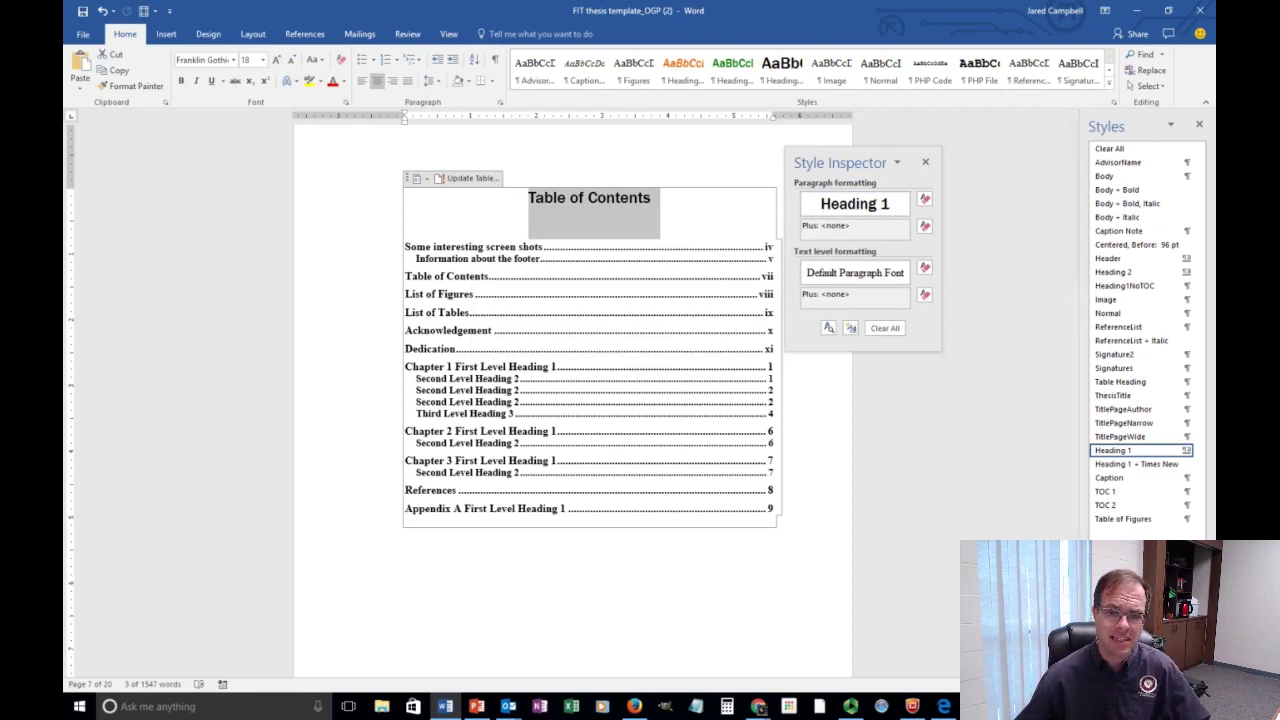
click(925, 162)
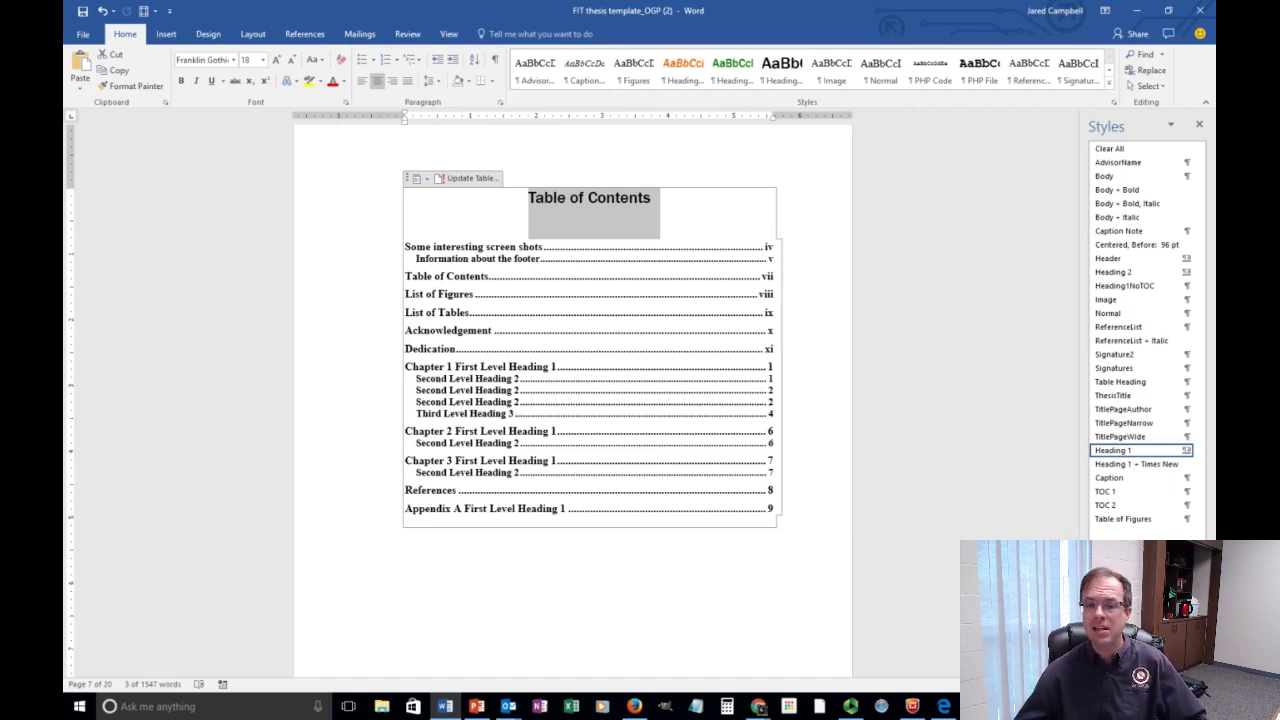
click(1139, 667)
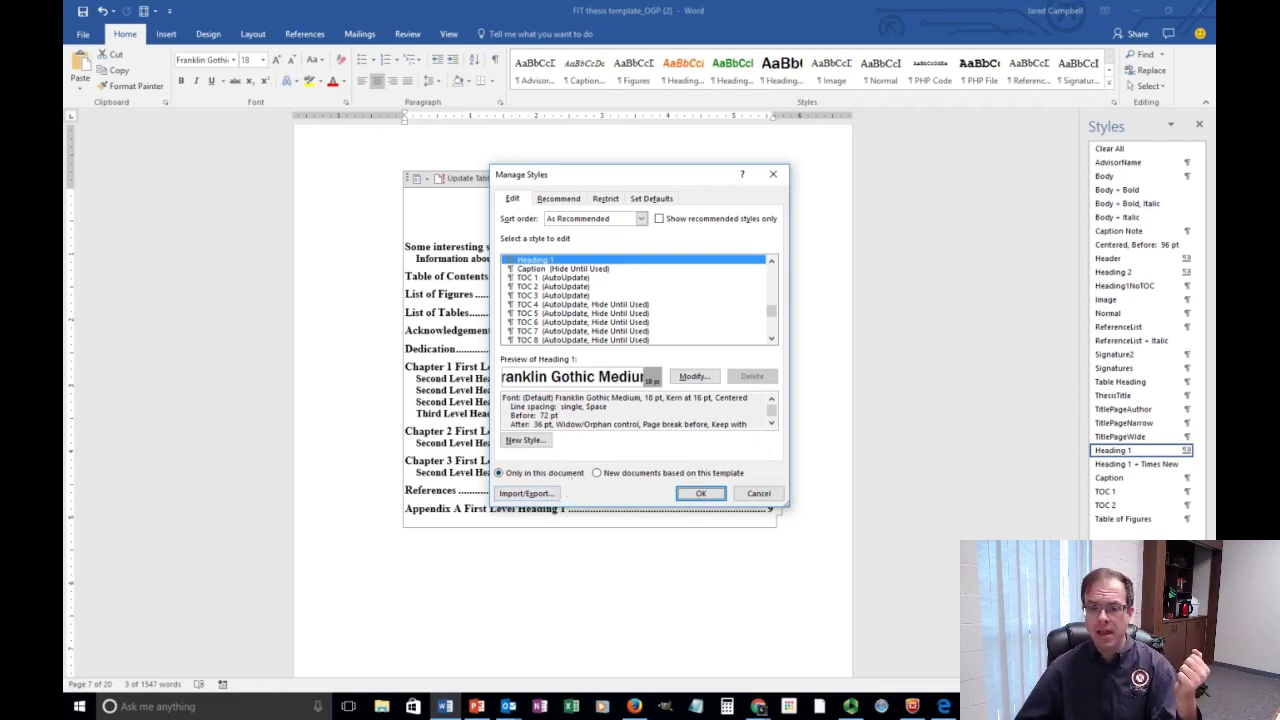
click(773, 174)
click(814, 160)
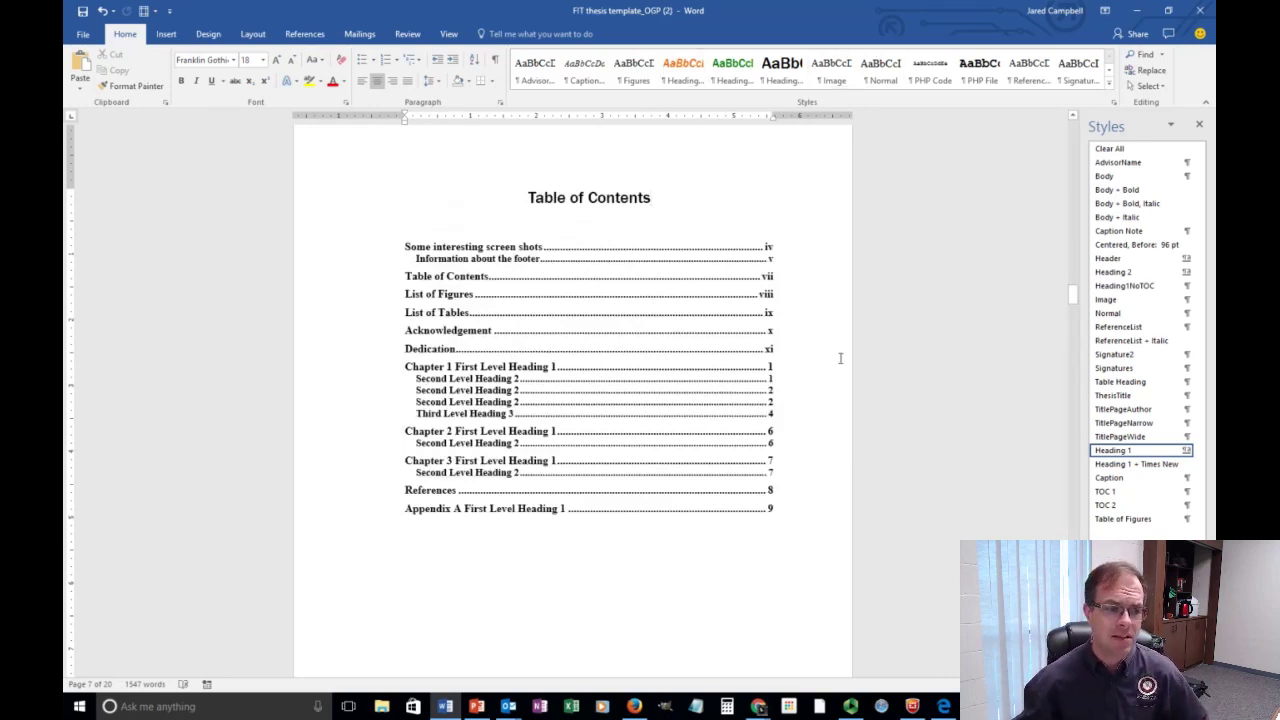
click(479, 712)
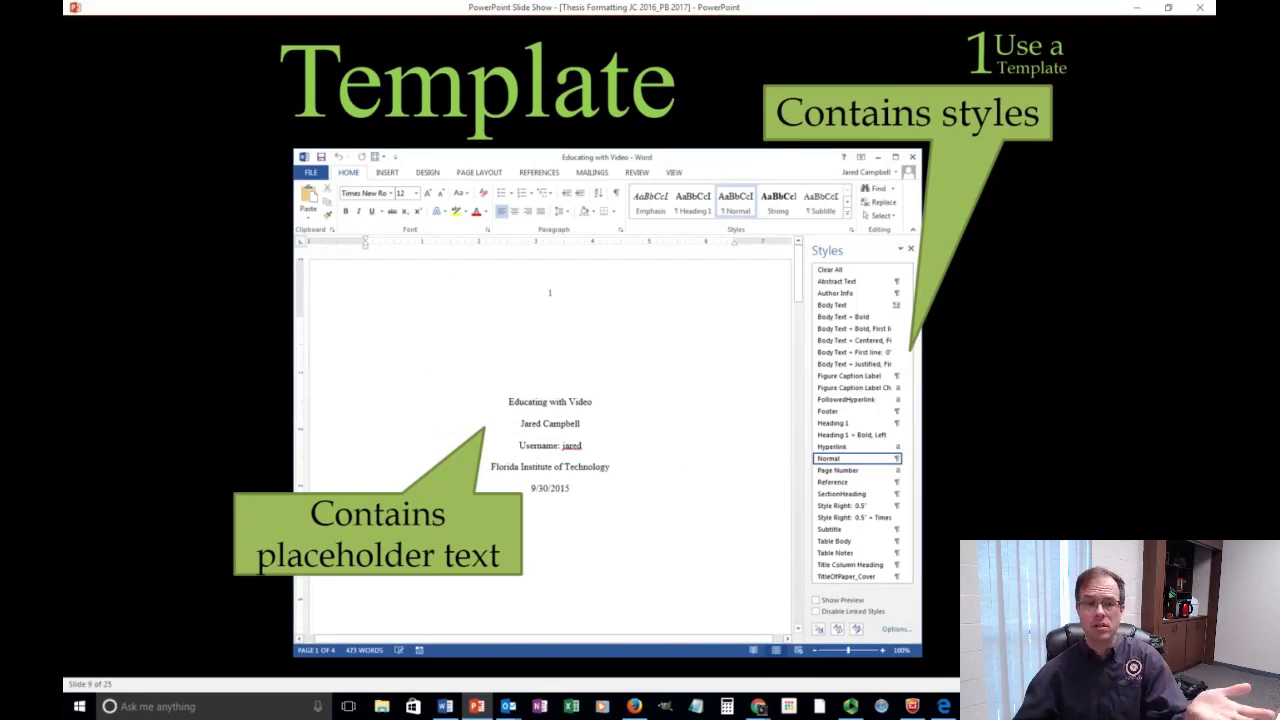
click(449, 710)
scroll(920, 306, up, 3)
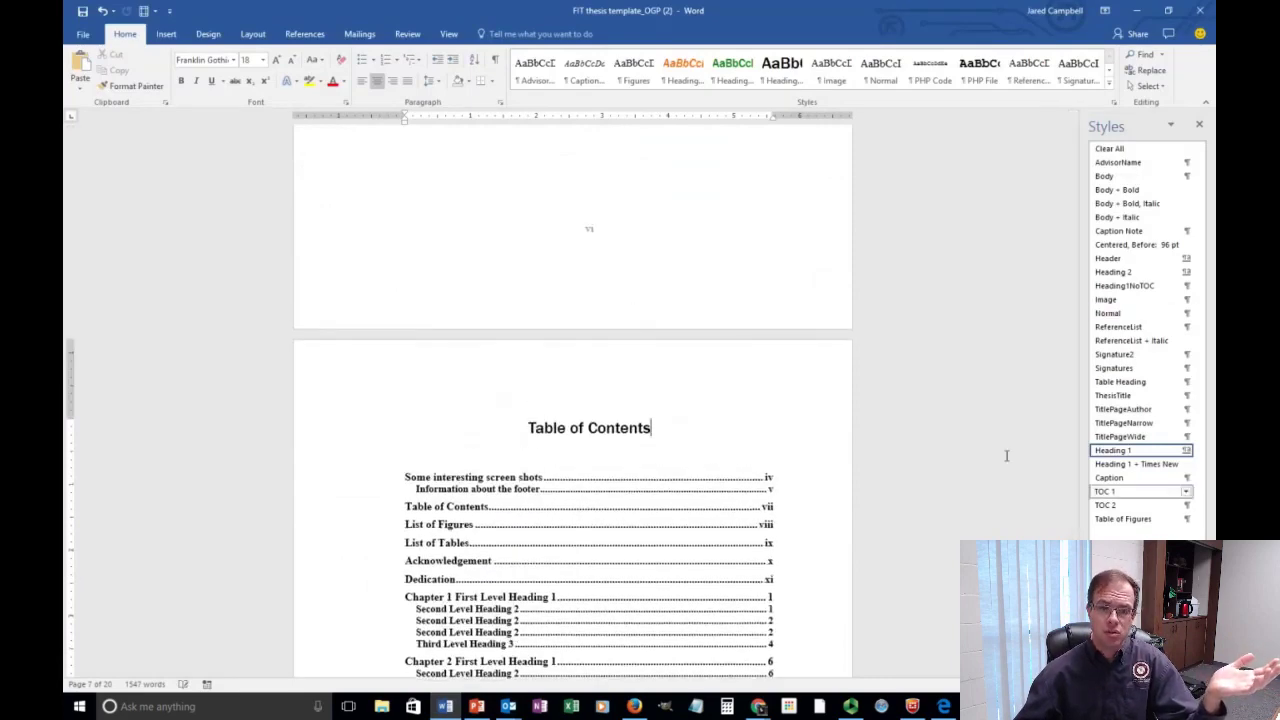
Scroll to the List of Figures page listing eight entries, 'Figure 1 — Section breaks' to 'Figure 8 — The pilcrow'.
scroll(717, 358, up, 12)
drag(1073, 262, 1096, 136)
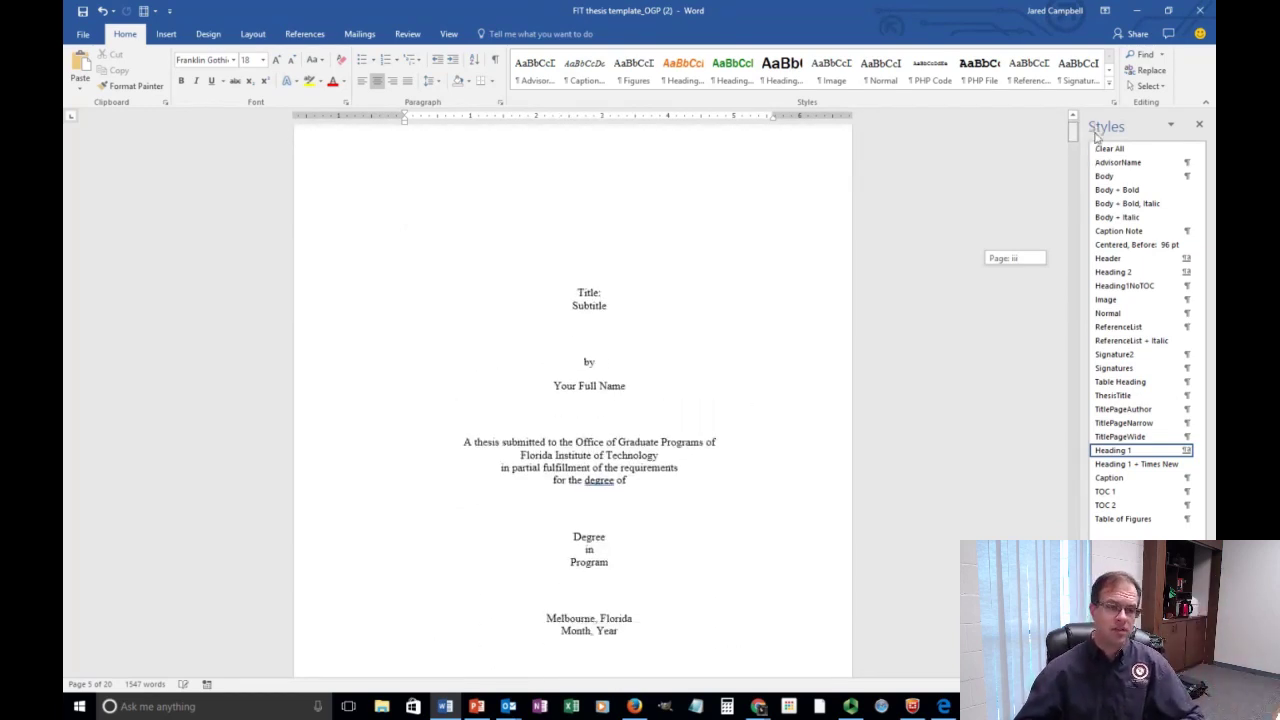
drag(1095, 137, 1101, 139)
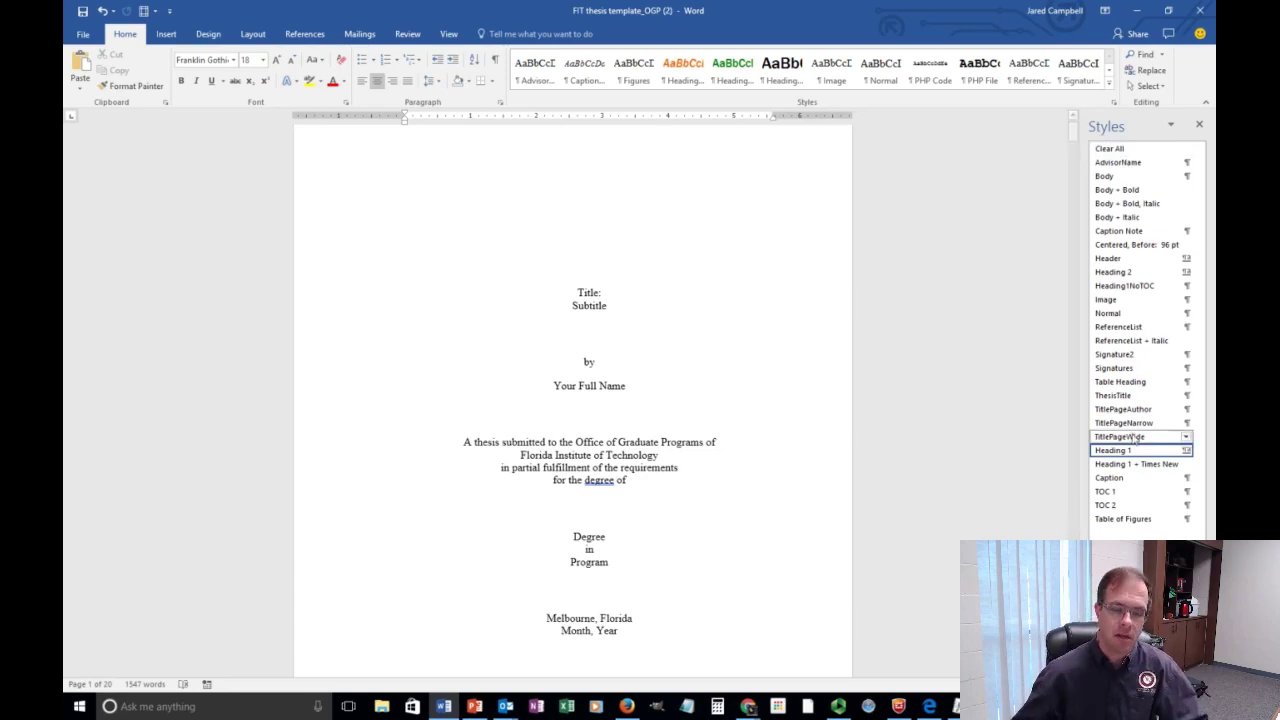
scroll(808, 480, down, 8)
scroll(816, 485, down, 10)
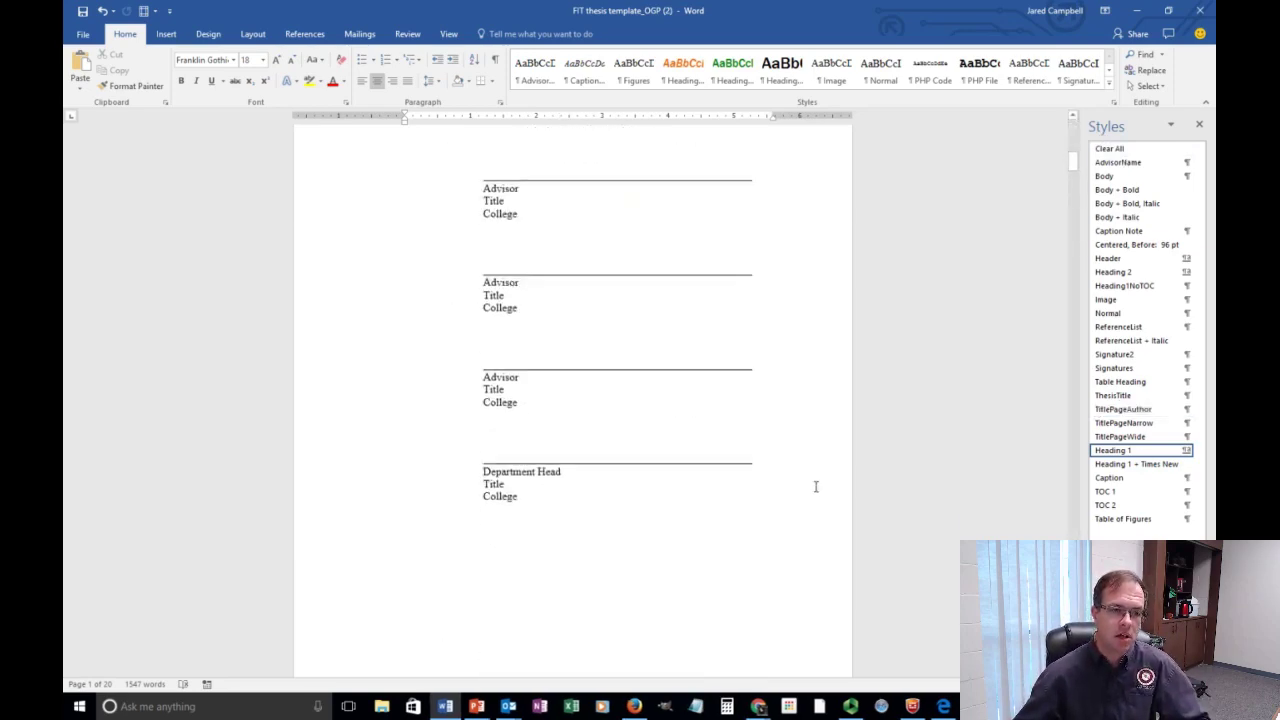
scroll(816, 488, down, 10)
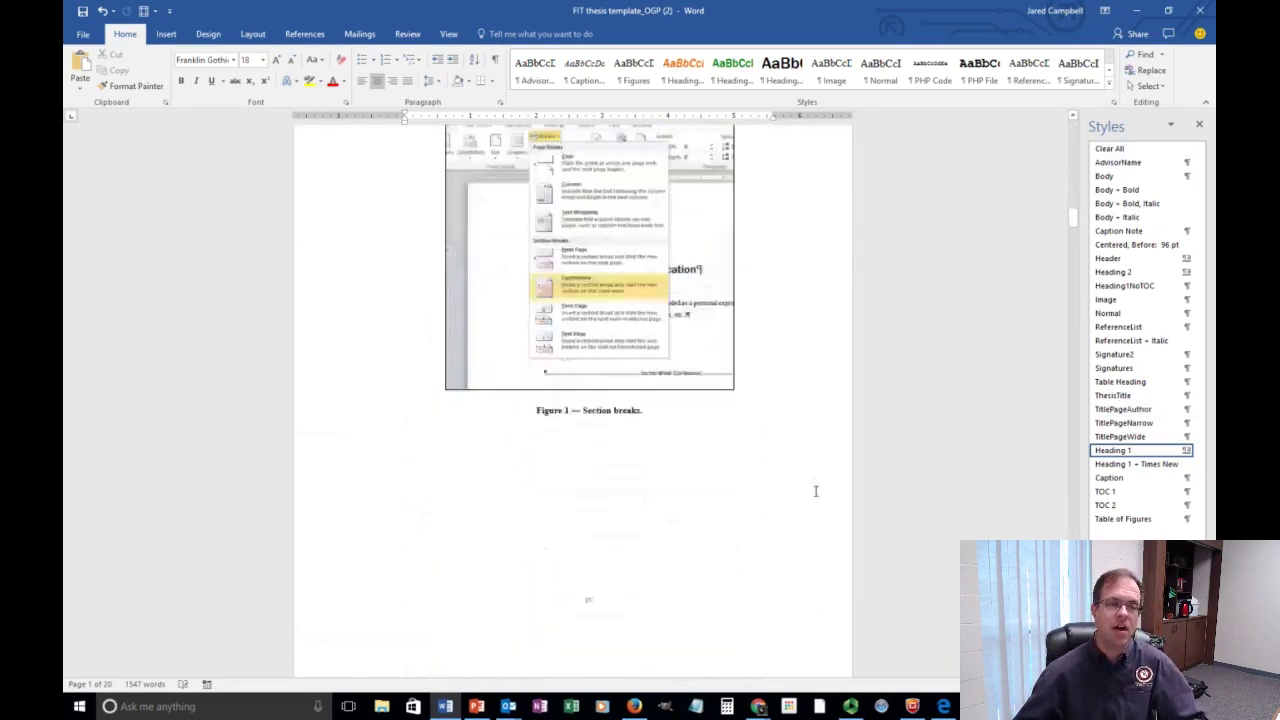
scroll(815, 478, down, 10)
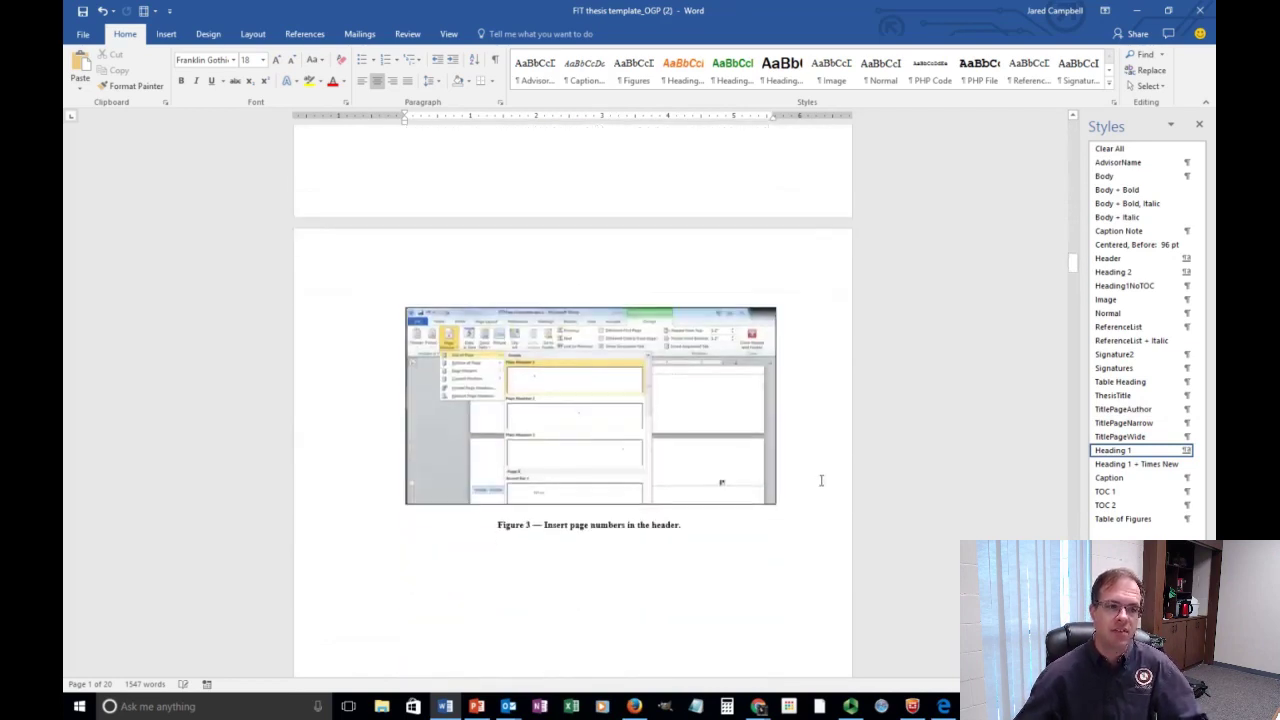
scroll(820, 485, down, 2)
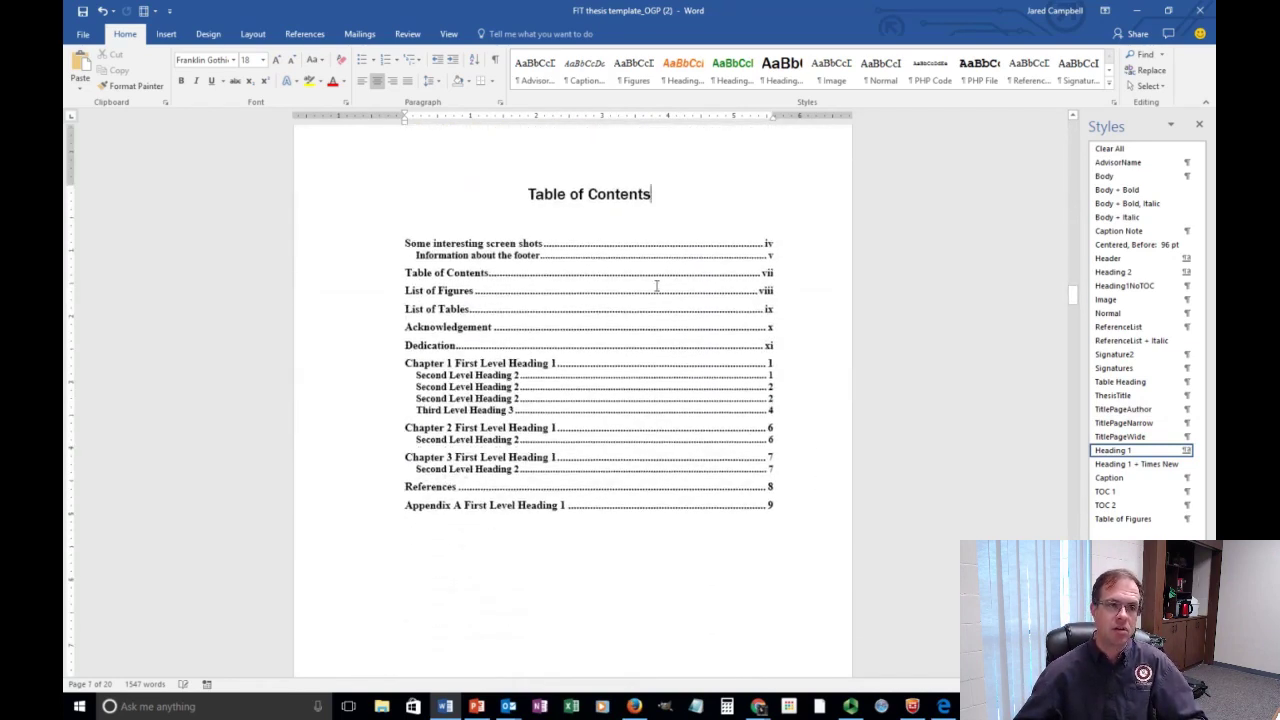
scroll(630, 332, down, 5)
scroll(630, 332, down, 6)
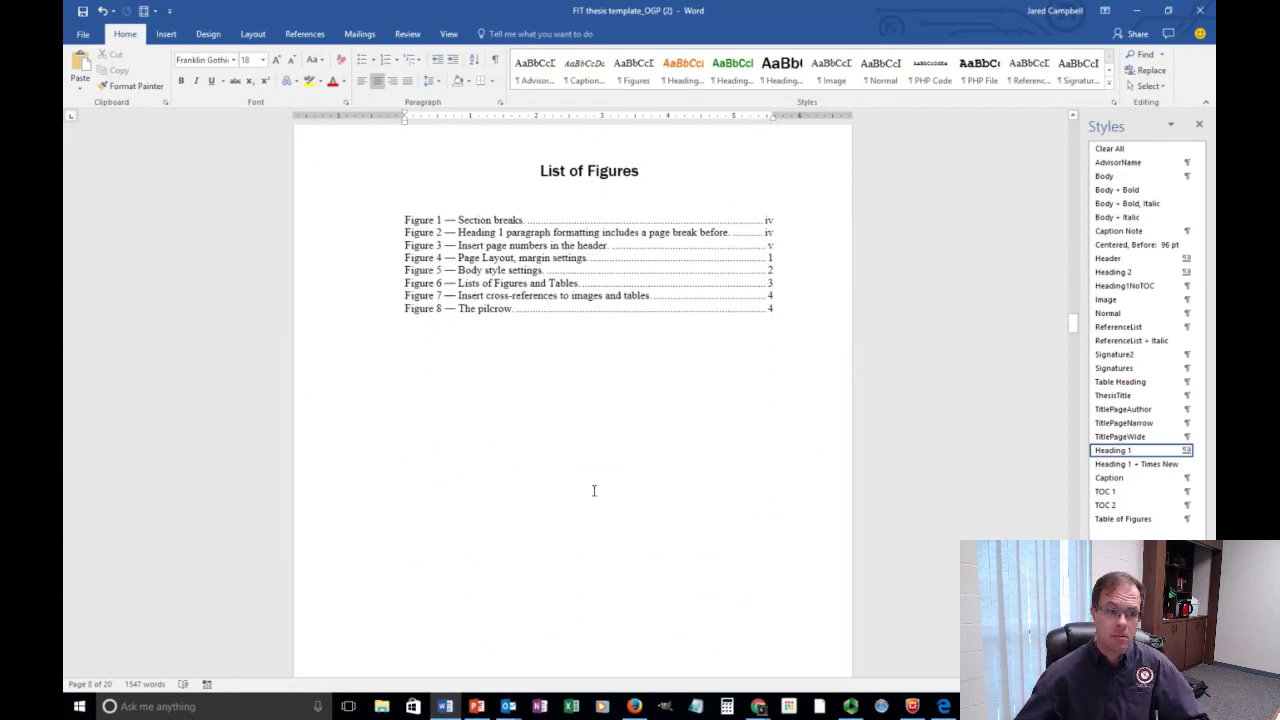
Advance the PowerPoint slide show to the 'Use the Pilcrow' slide, then return to the Word thesis template.
click(478, 706)
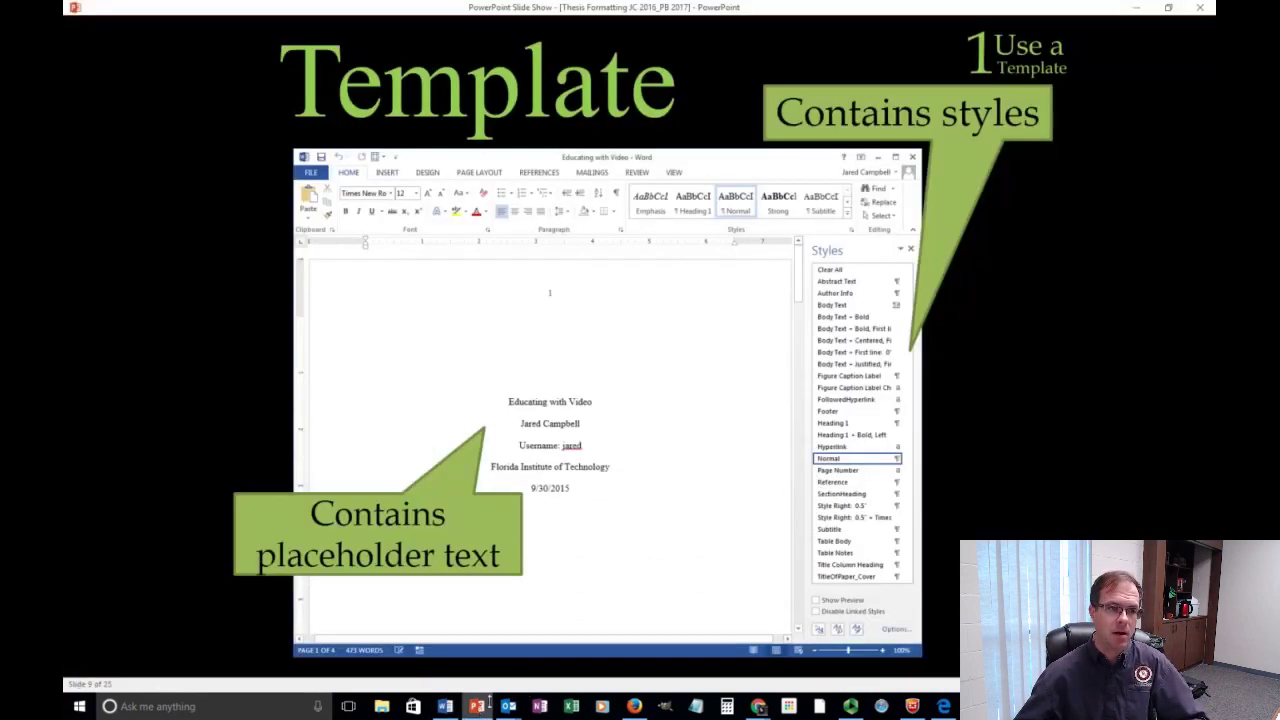
click(934, 377)
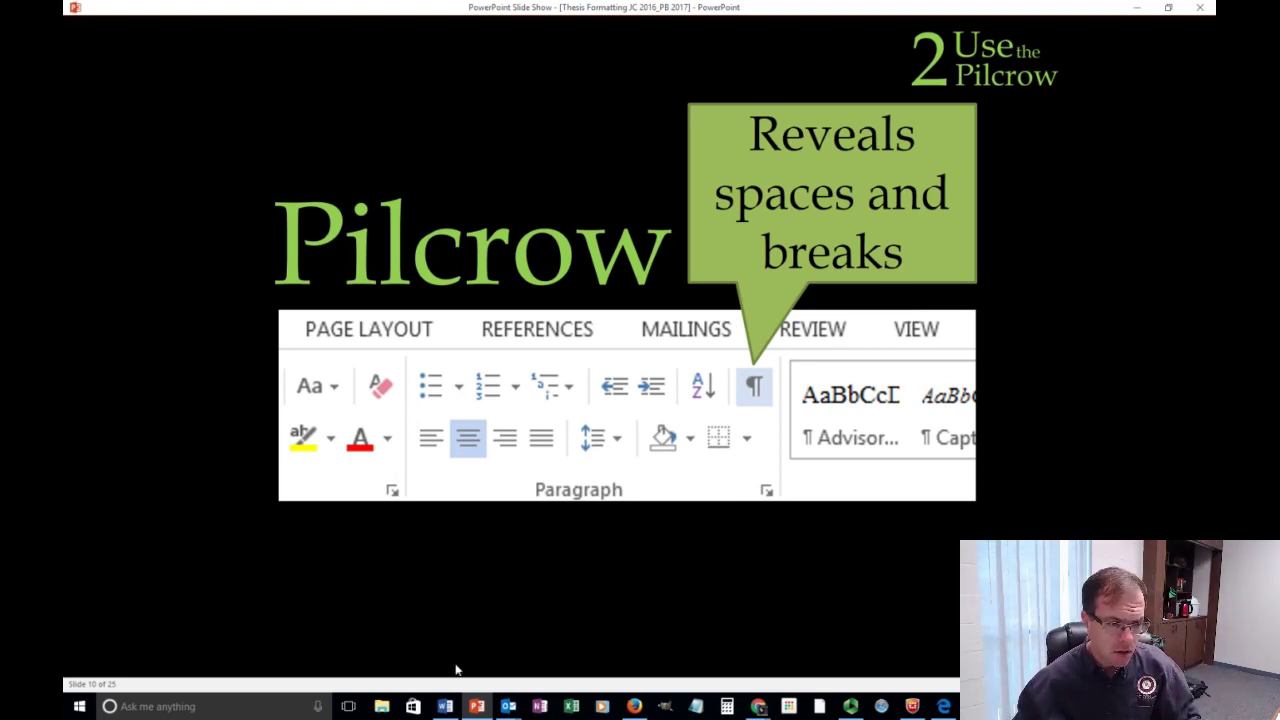
click(445, 706)
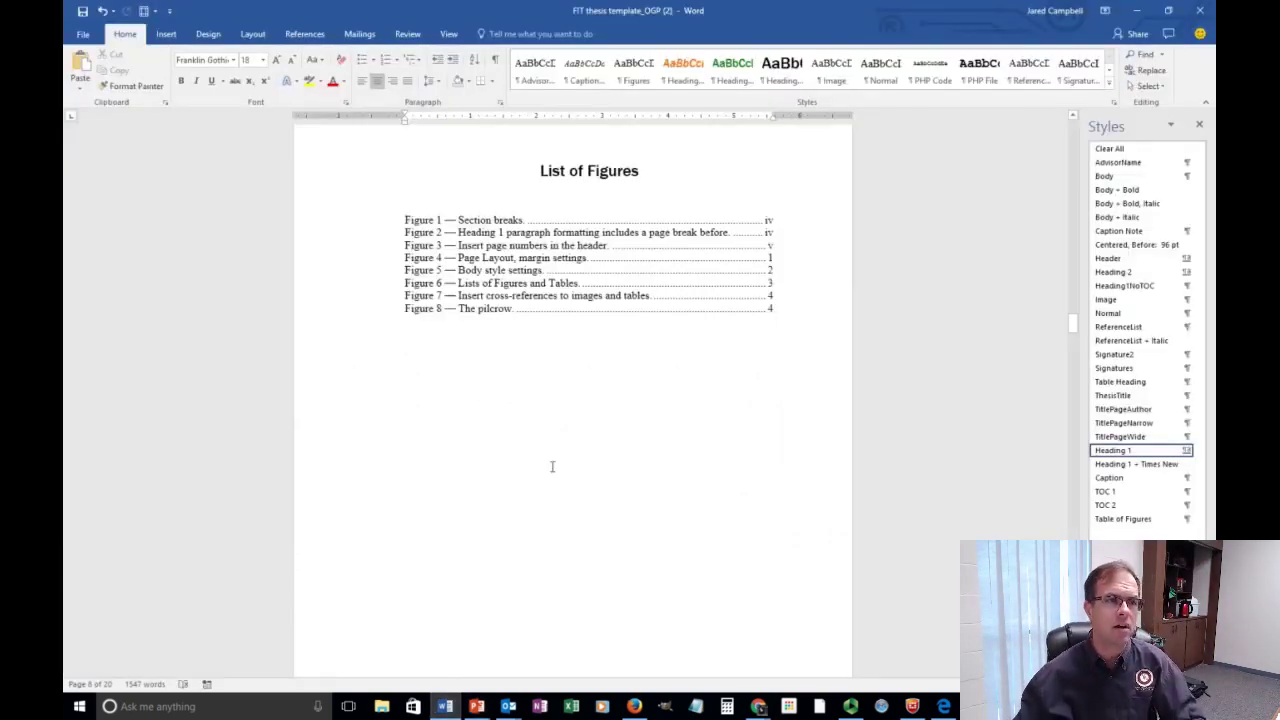
Drag the scrollbar up to the title page with the Title, Subtitle, author and degree placeholders.
scroll(551, 466, up, 2)
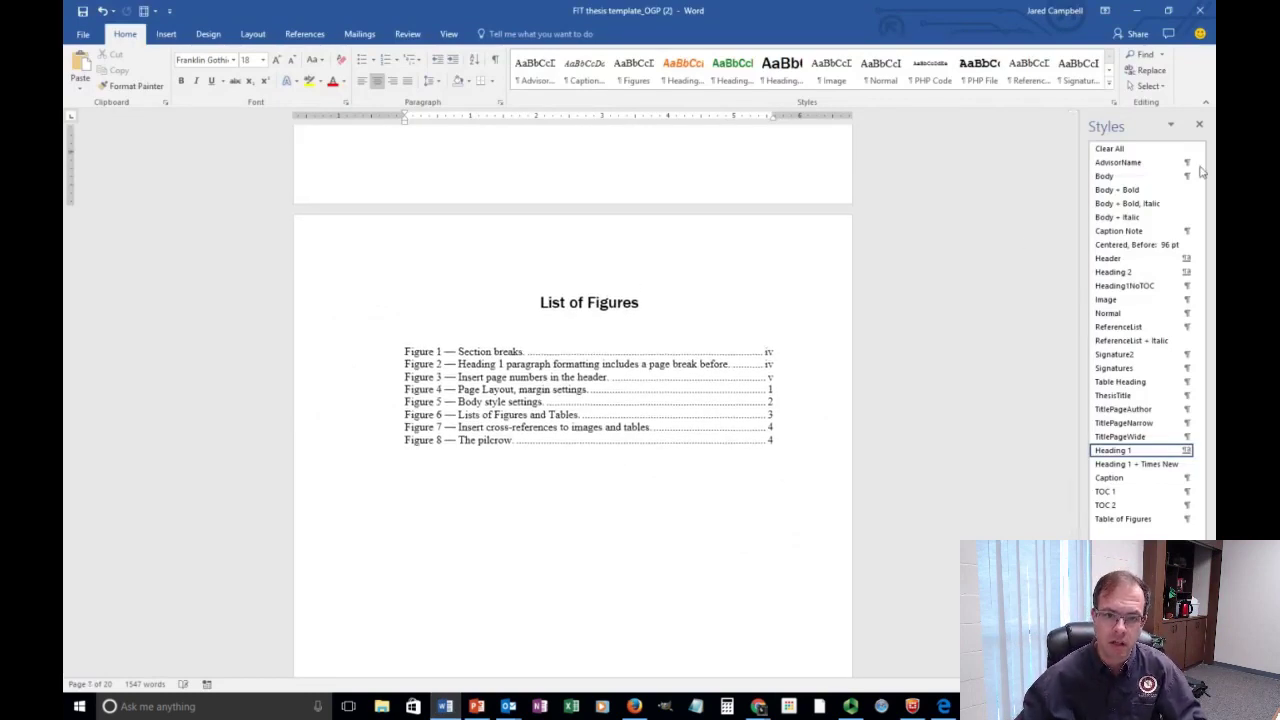
drag(1071, 320, 1063, 126)
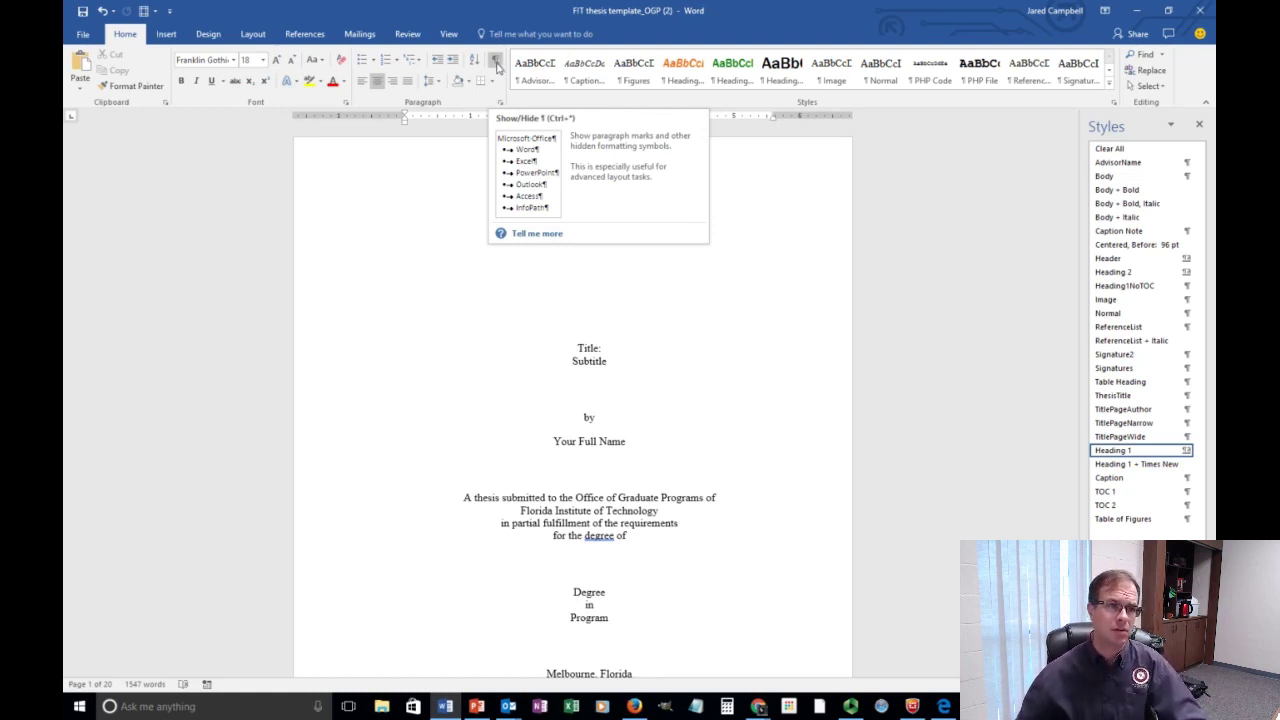
Turn on Show/Hide ¶, scroll down to Figure 1 to view the breaks, then return to the slide show.
click(495, 62)
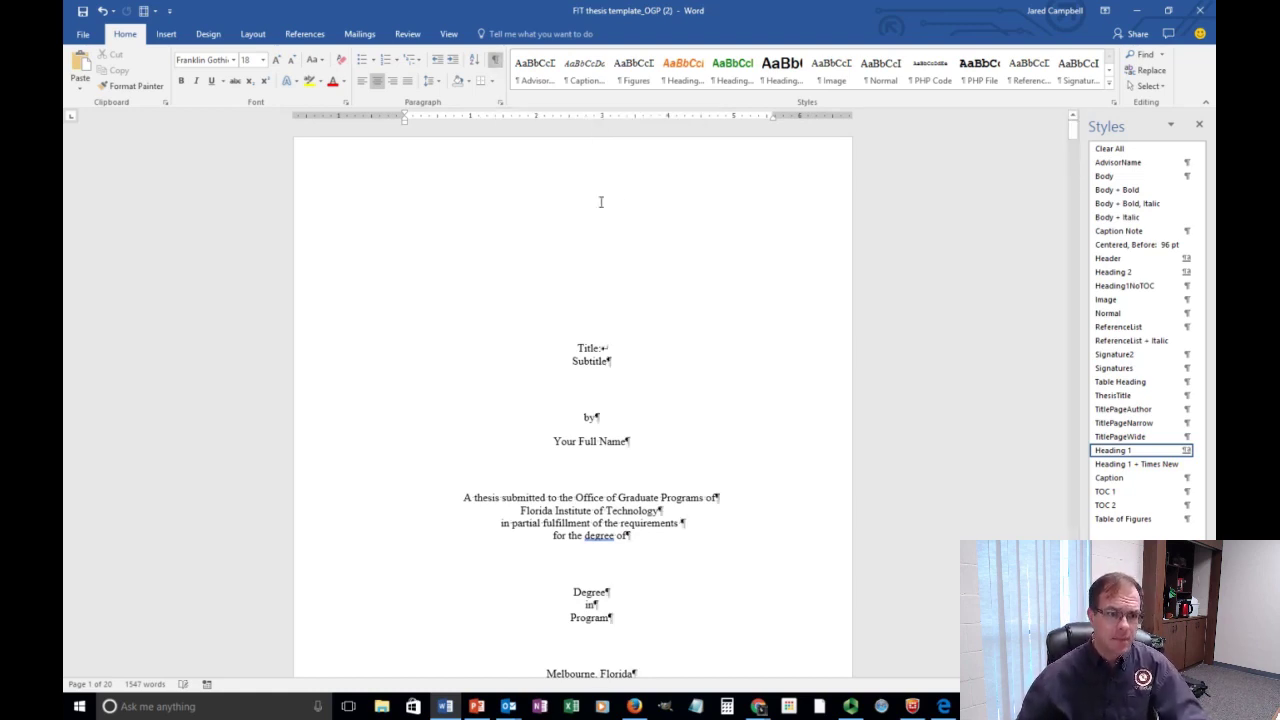
scroll(665, 379, down, 1)
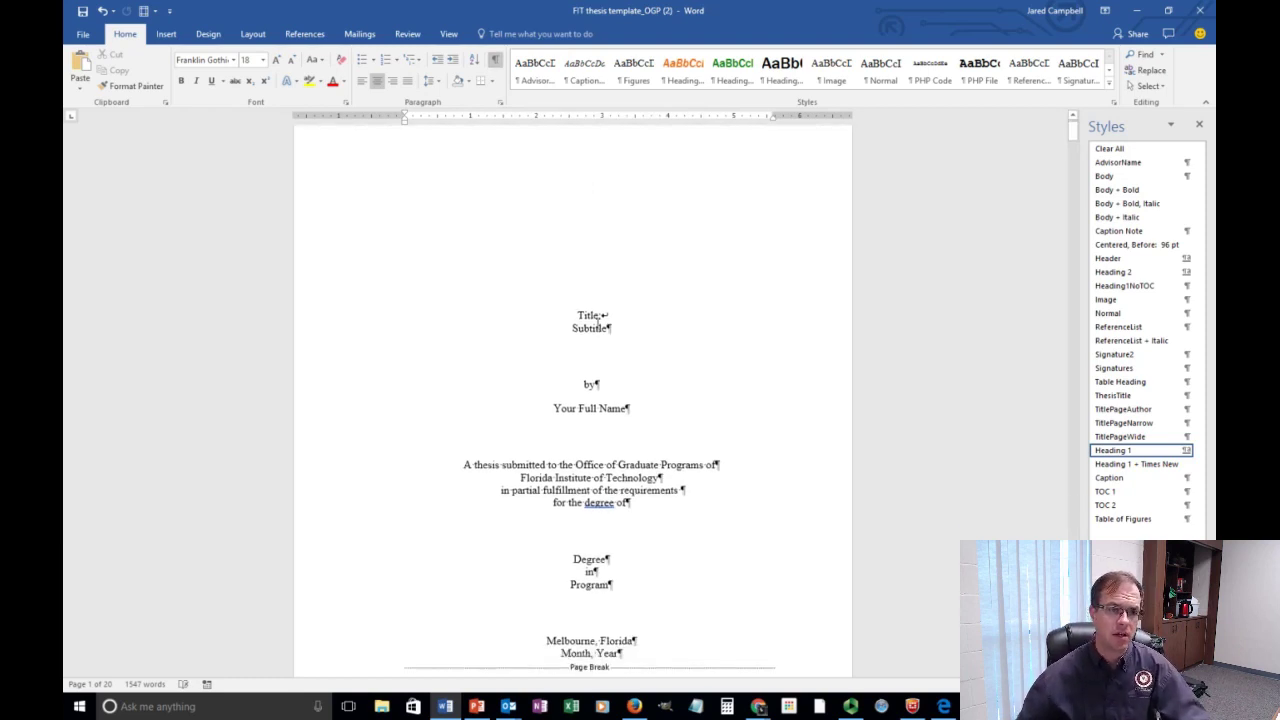
scroll(634, 369, down, 8)
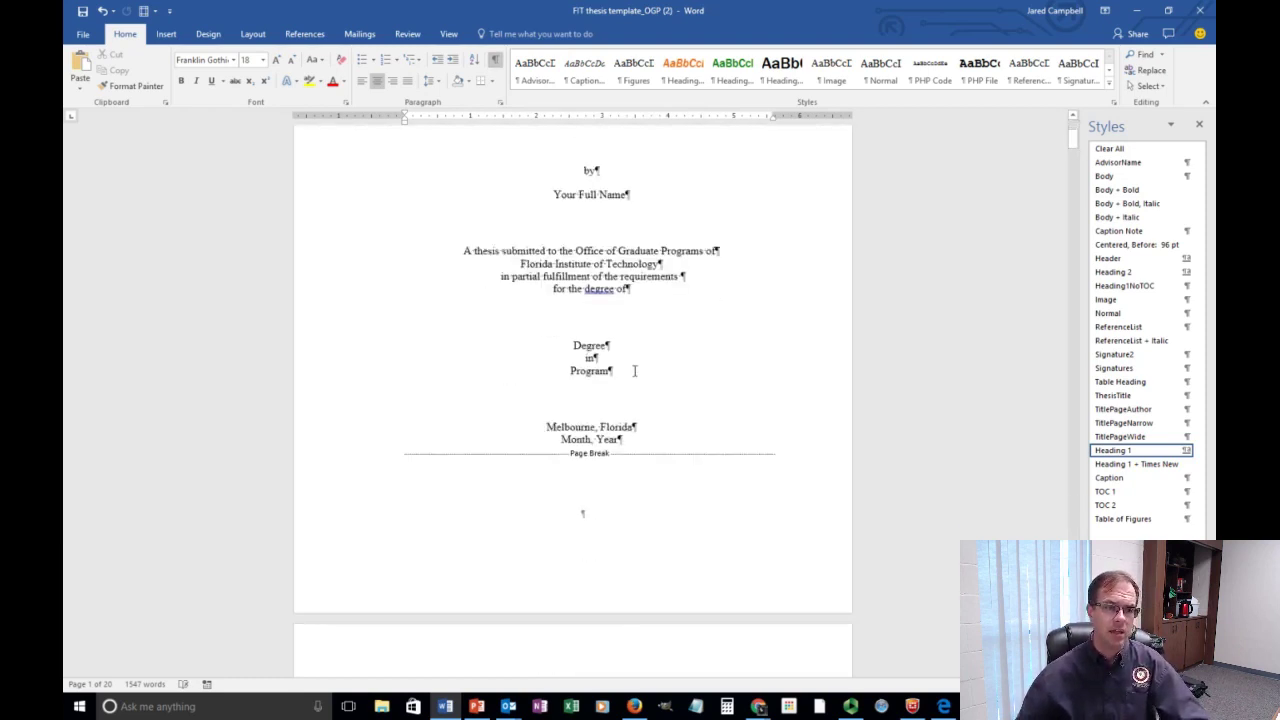
scroll(640, 255, down, 12)
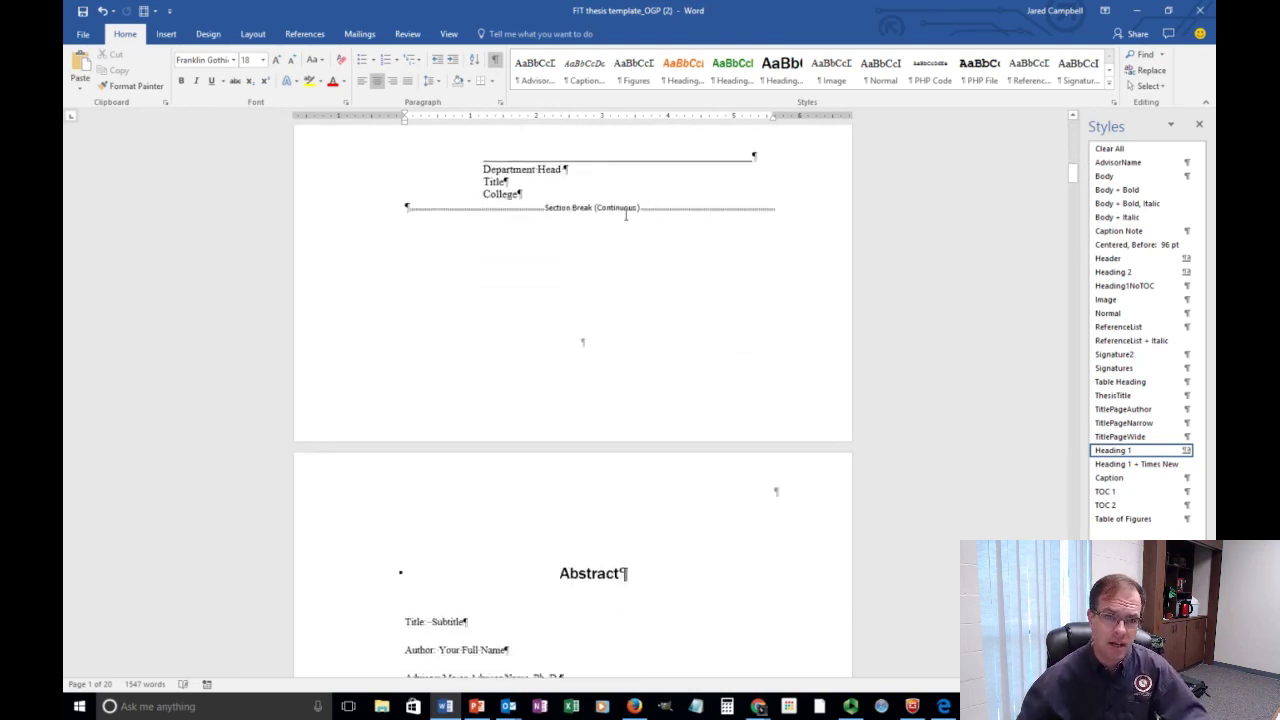
scroll(680, 323, down, 11)
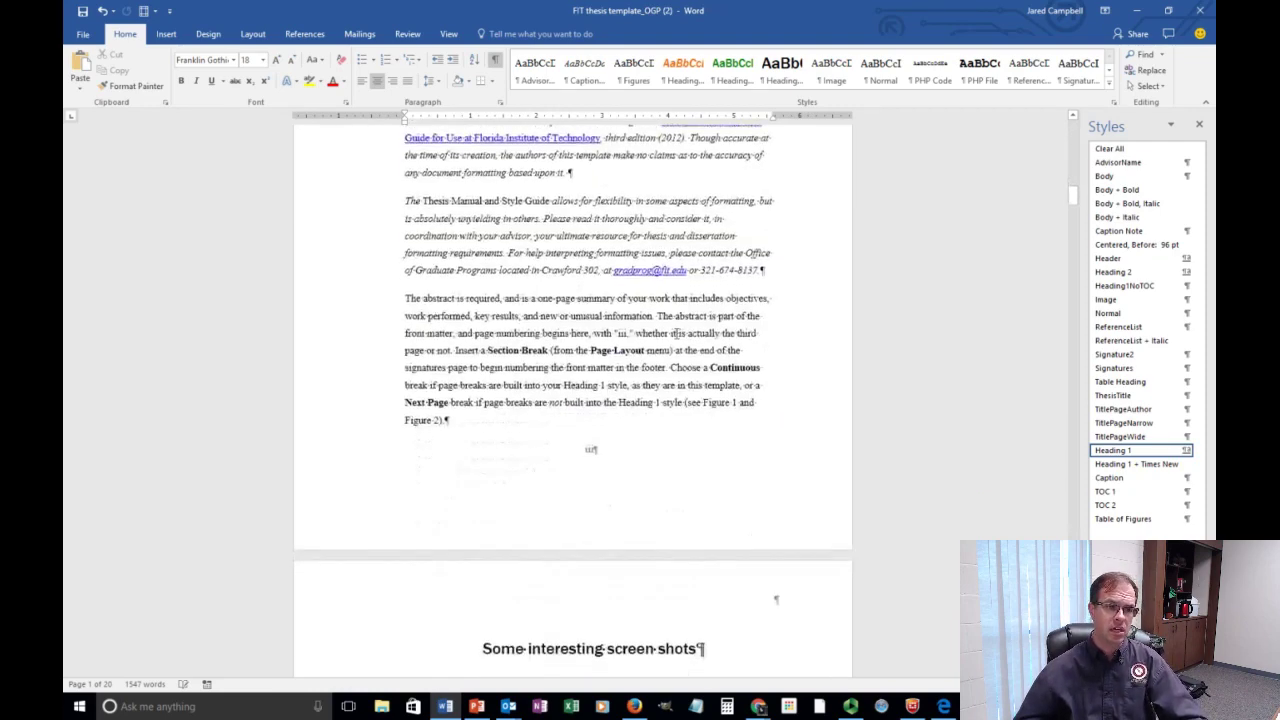
scroll(690, 505, down, 2)
scroll(690, 505, down, 7)
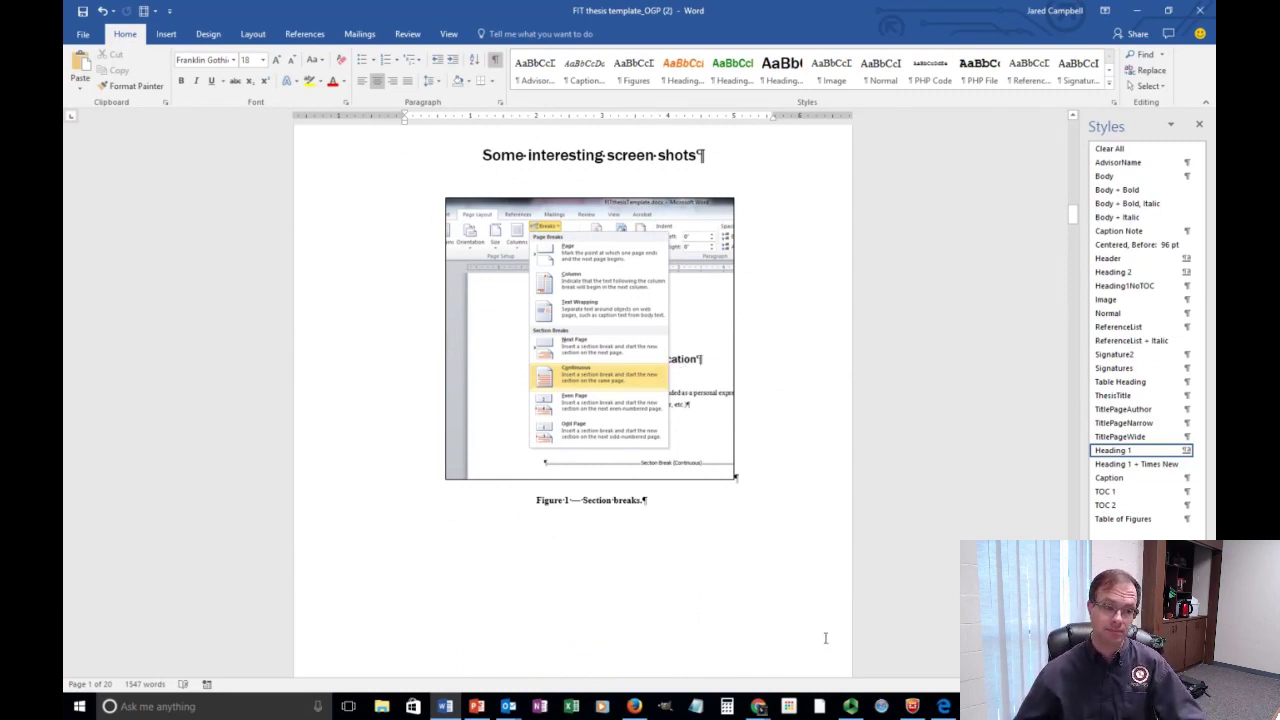
click(477, 706)
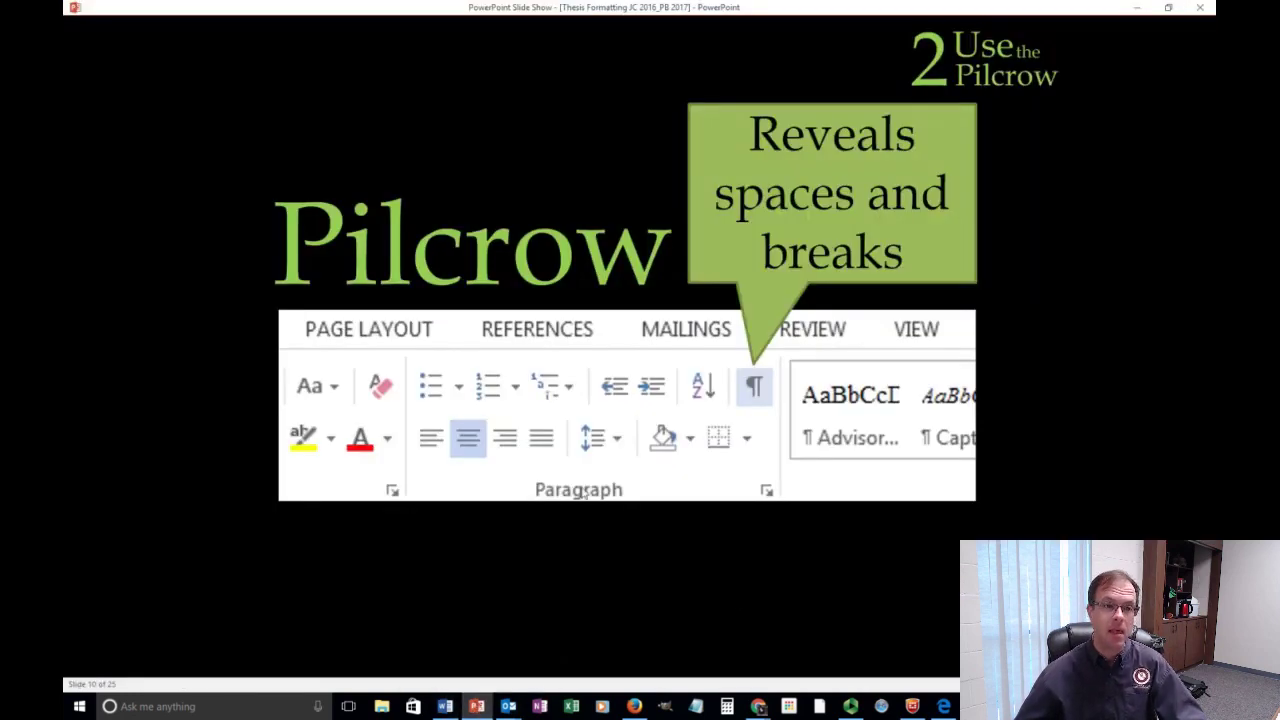
Advance the slide show to the 'Styles' slide on viewing, applying and managing styles.
click(840, 601)
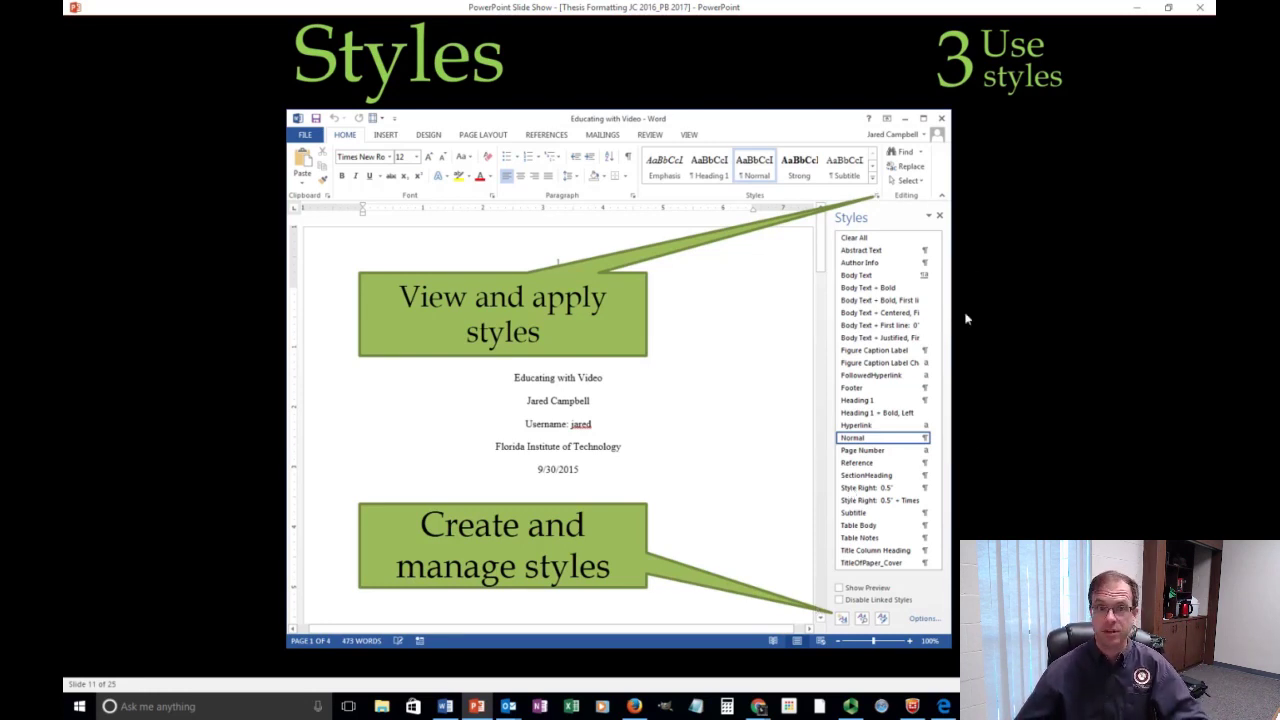
Advance past the Modify Style slide to the paragraph spacing and page break slide, then return to Word.
click(996, 333)
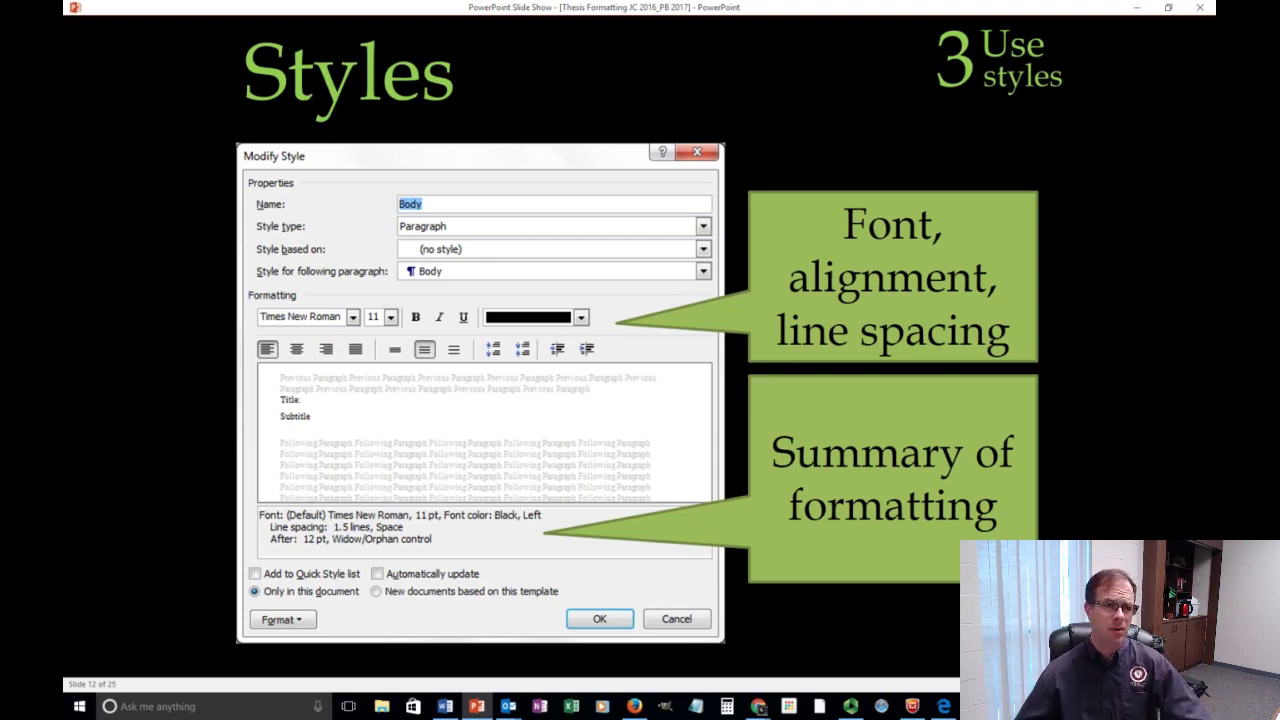
key(Right)
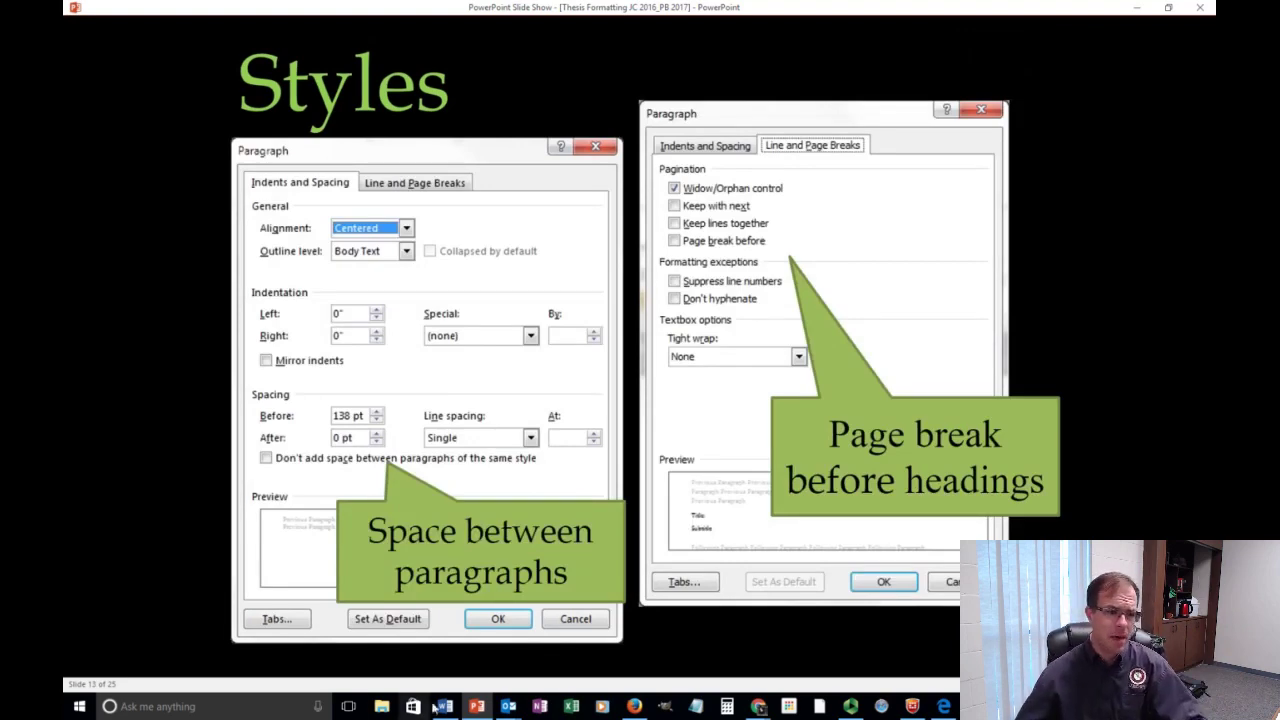
mouse_move(509, 706)
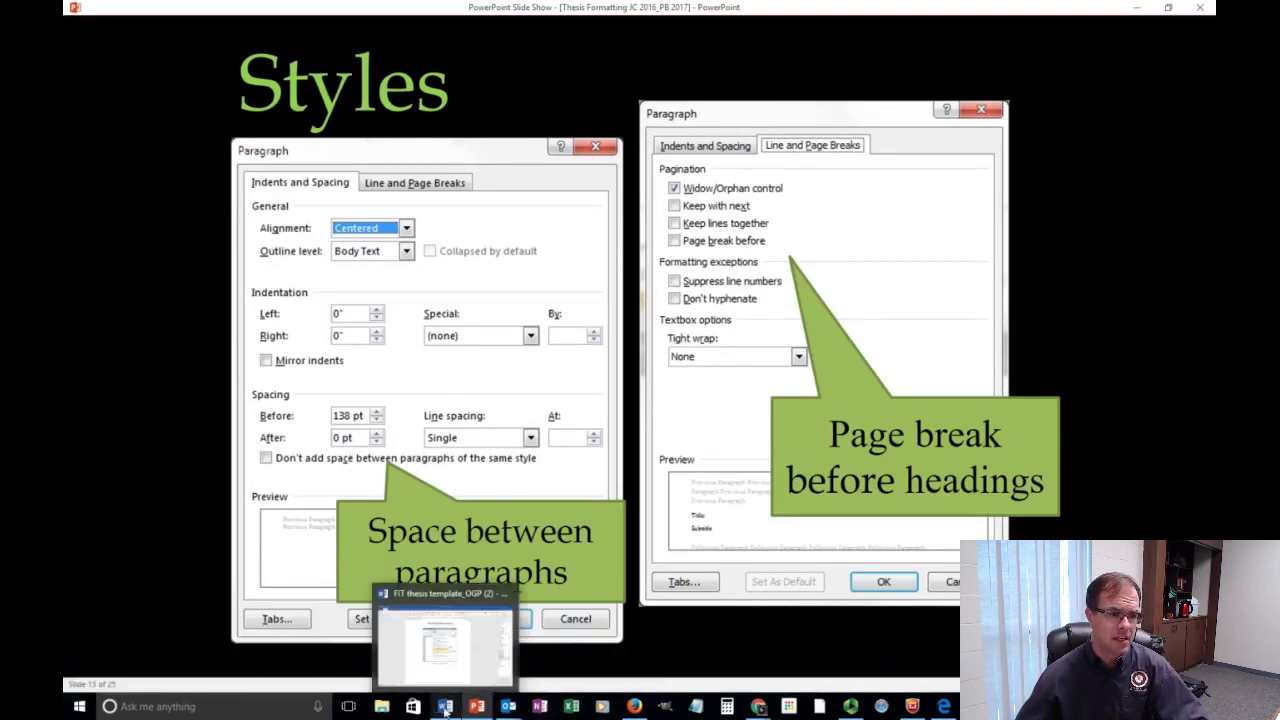
click(445, 706)
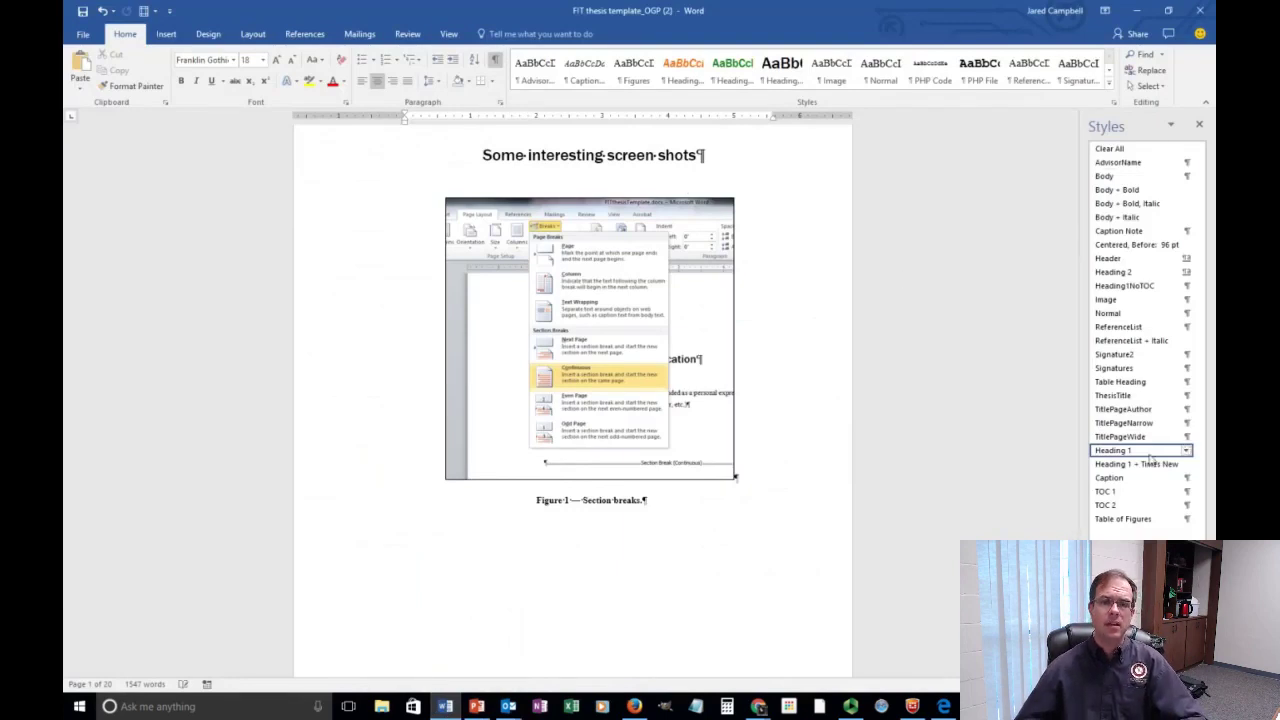
Browse the Styles pane Options and all Manage Styles tabs, then inspect the heading's Heading 1 style.
click(1183, 665)
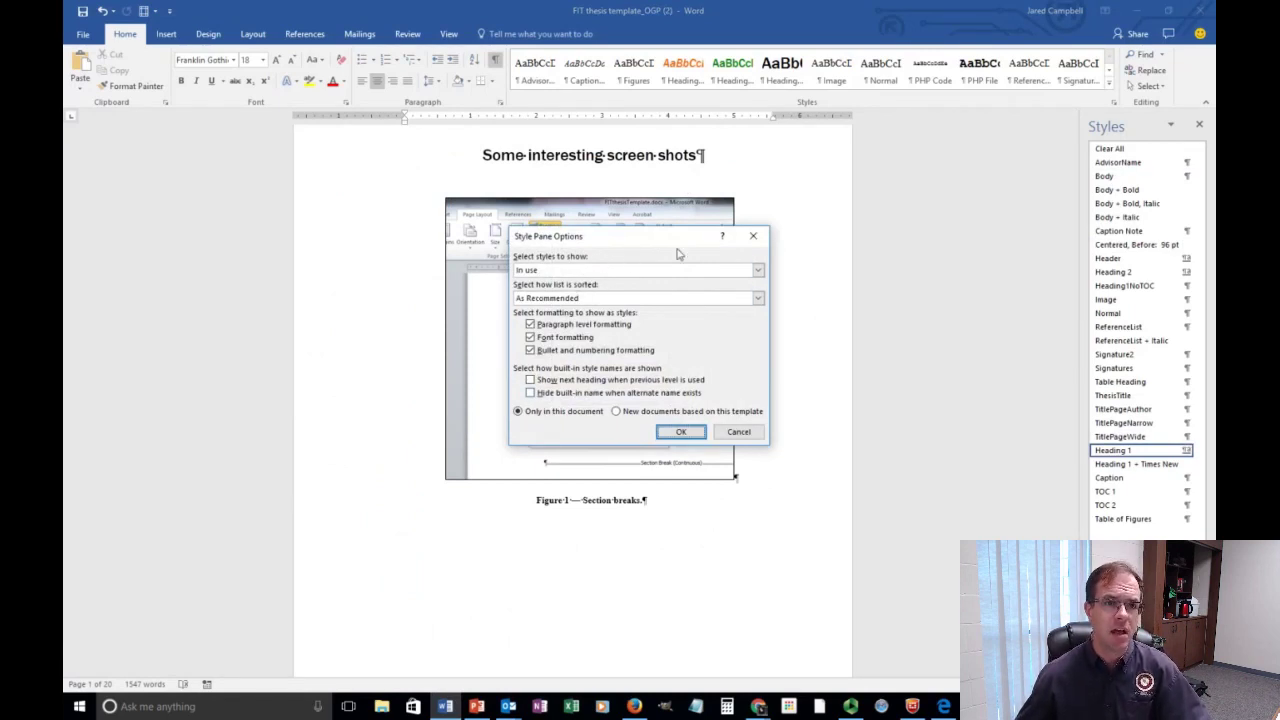
click(760, 240)
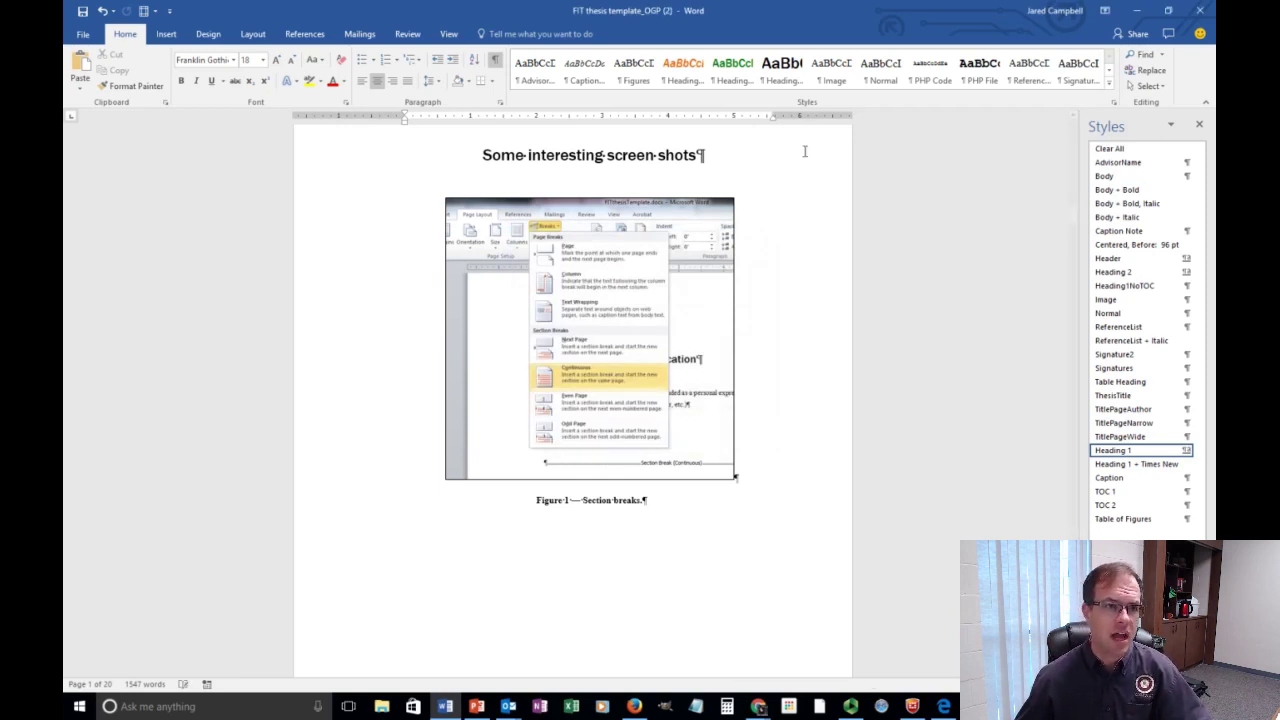
click(1134, 666)
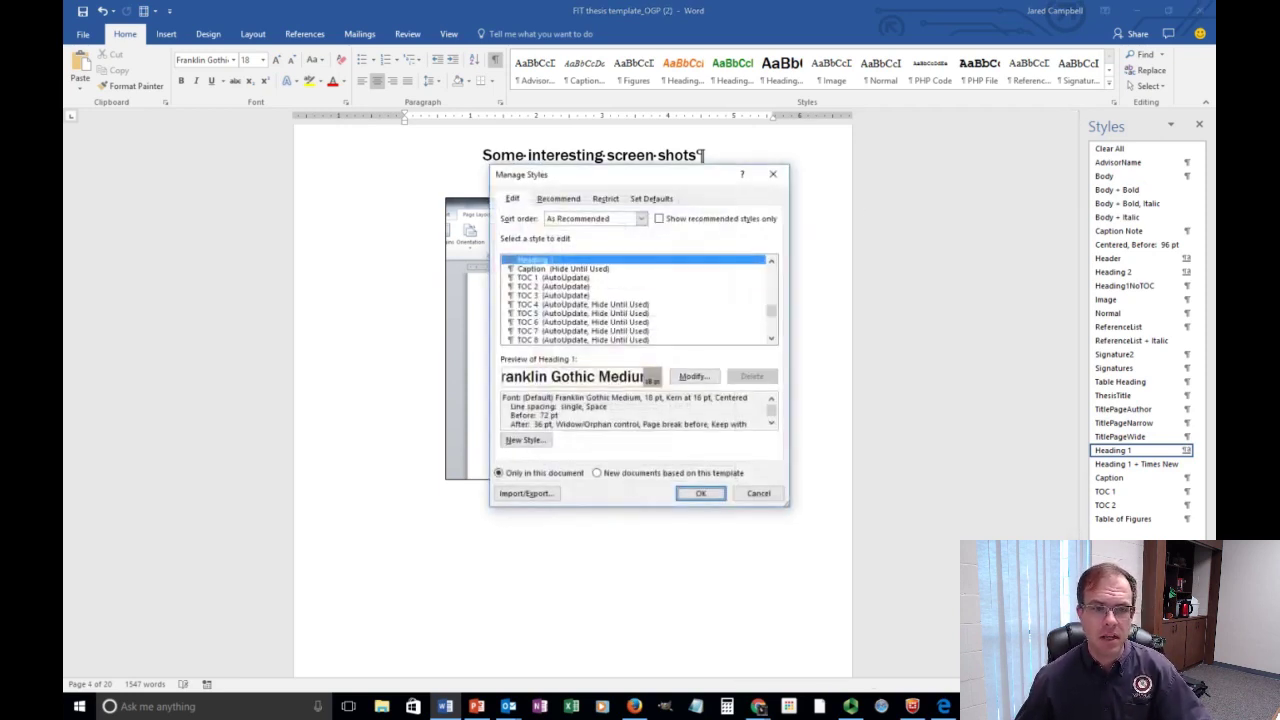
click(558, 199)
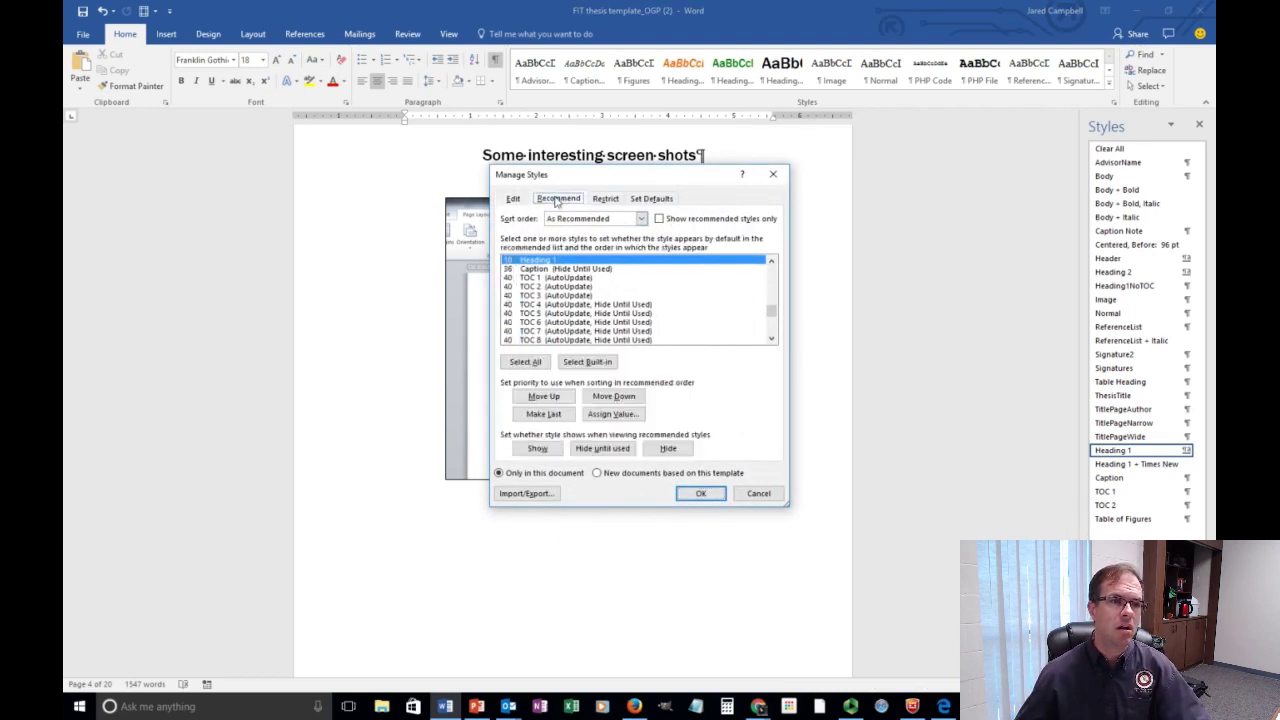
click(512, 199)
click(612, 200)
click(652, 199)
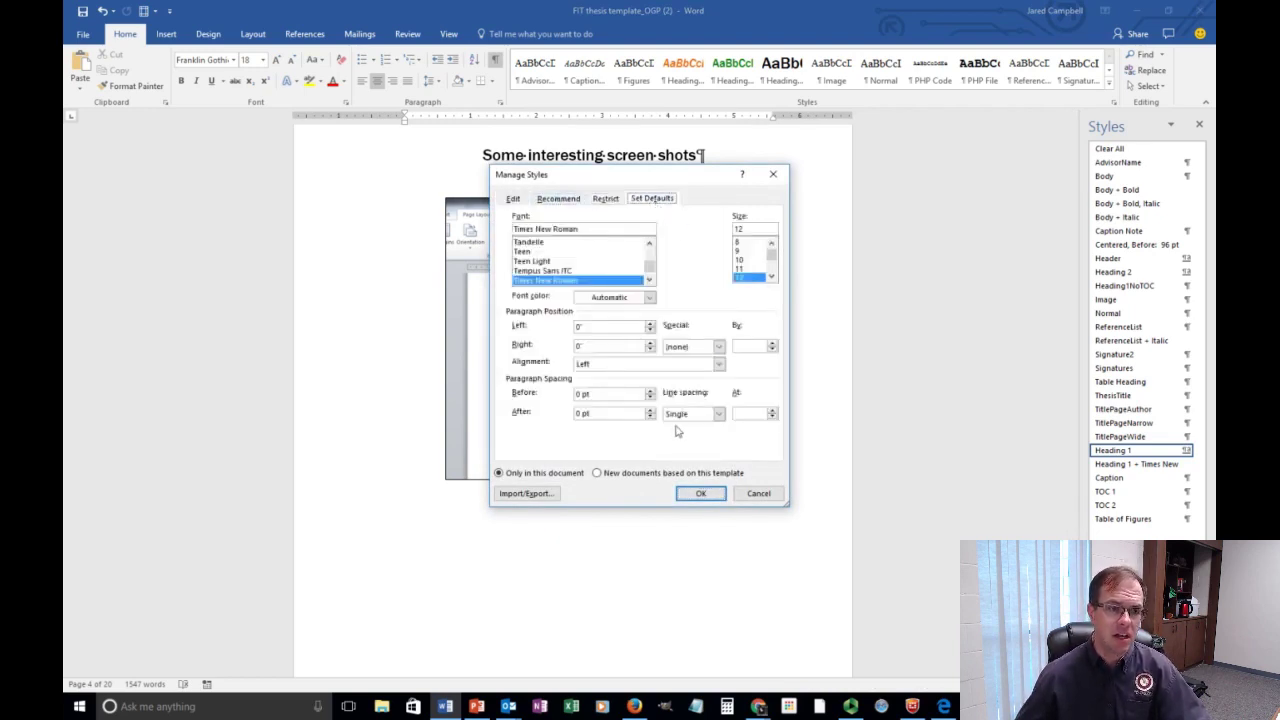
click(773, 174)
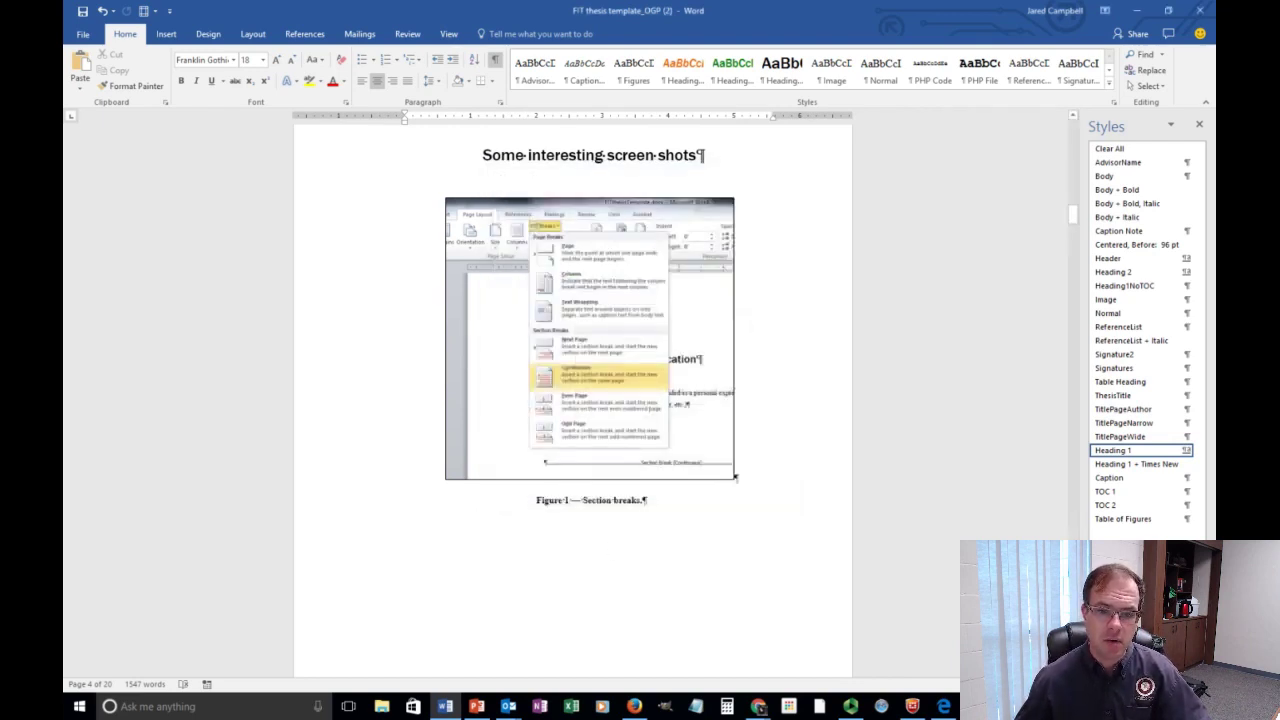
click(1121, 663)
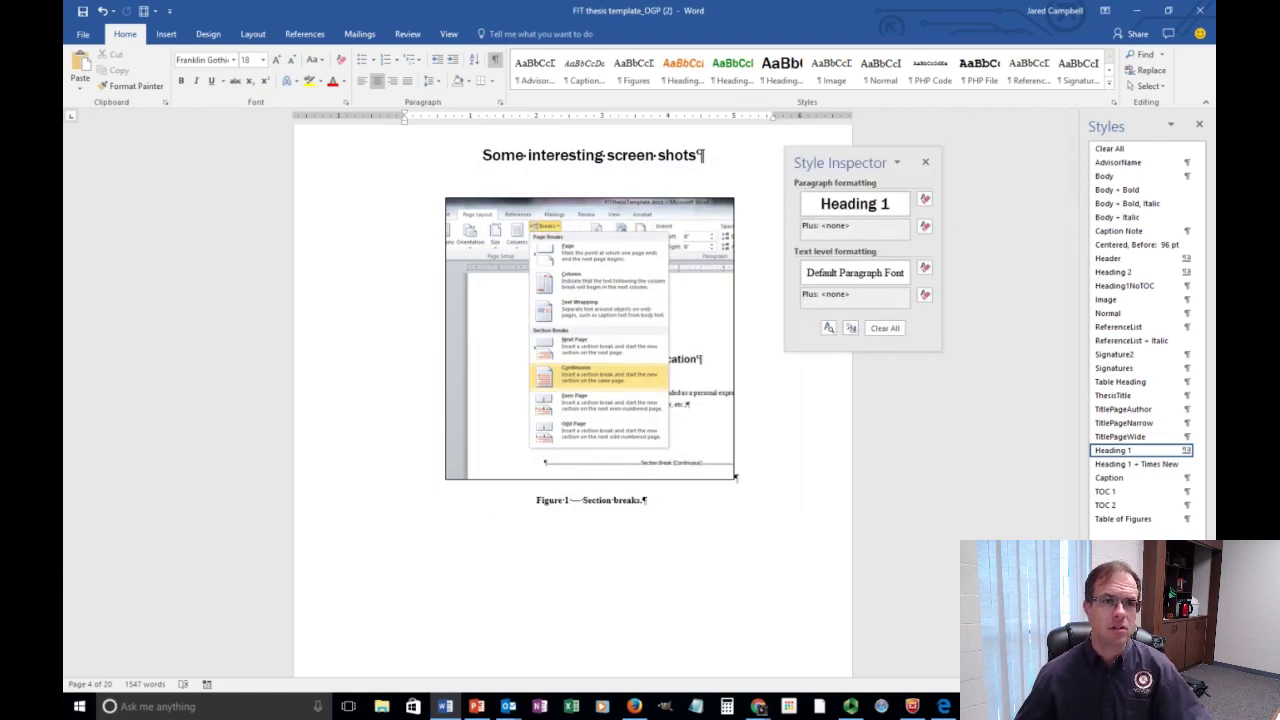
Reveal the heading's full formatting, close Style Inspector and Reveal Formatting, and return to the slide show.
click(828, 329)
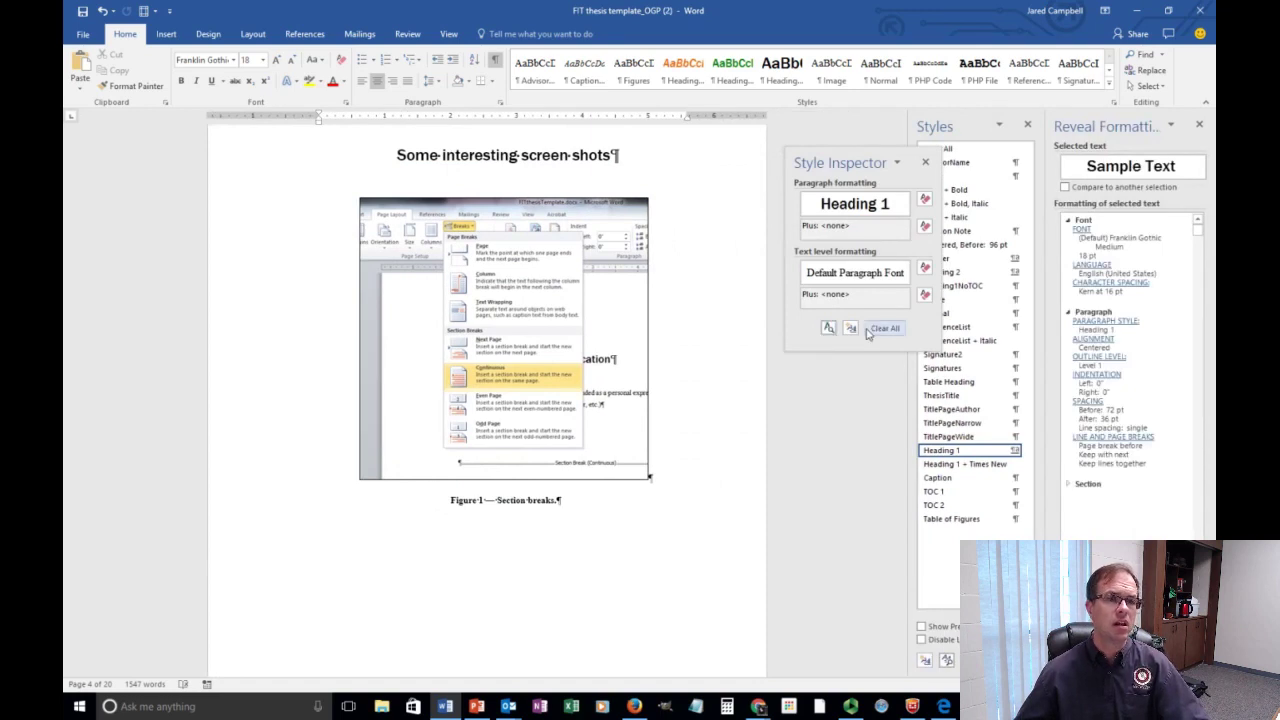
click(898, 163)
click(925, 162)
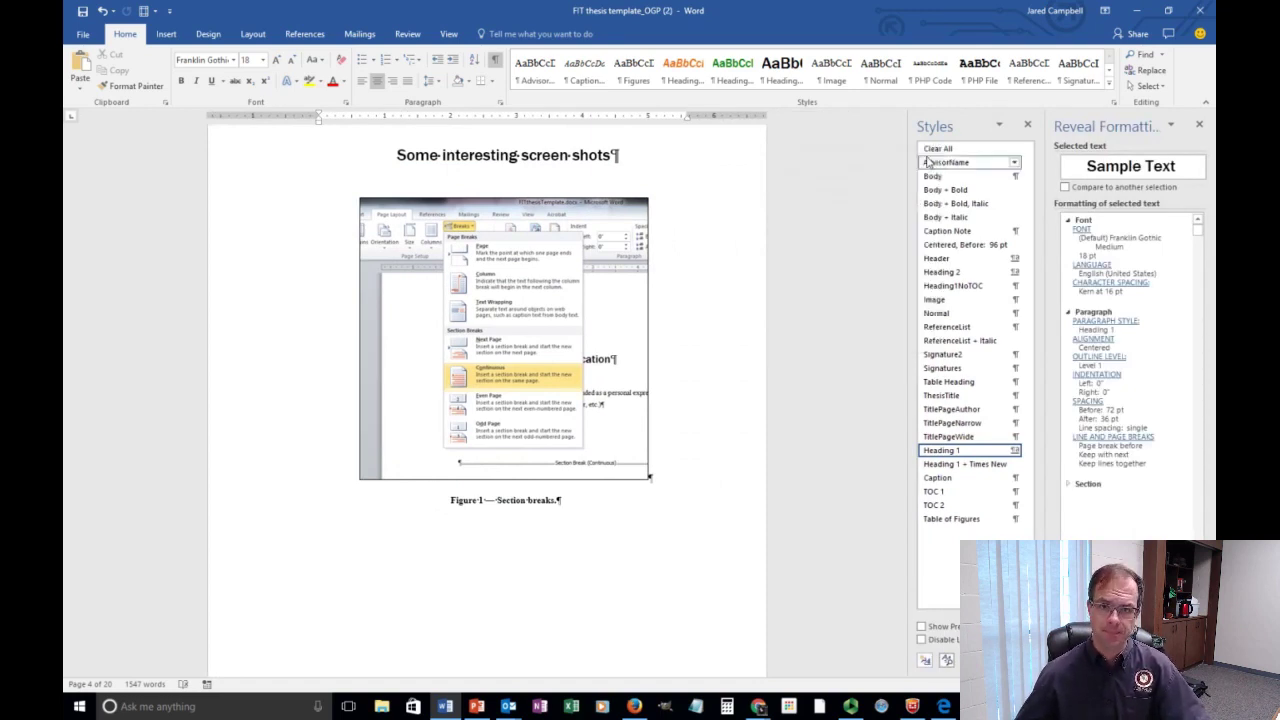
click(1200, 130)
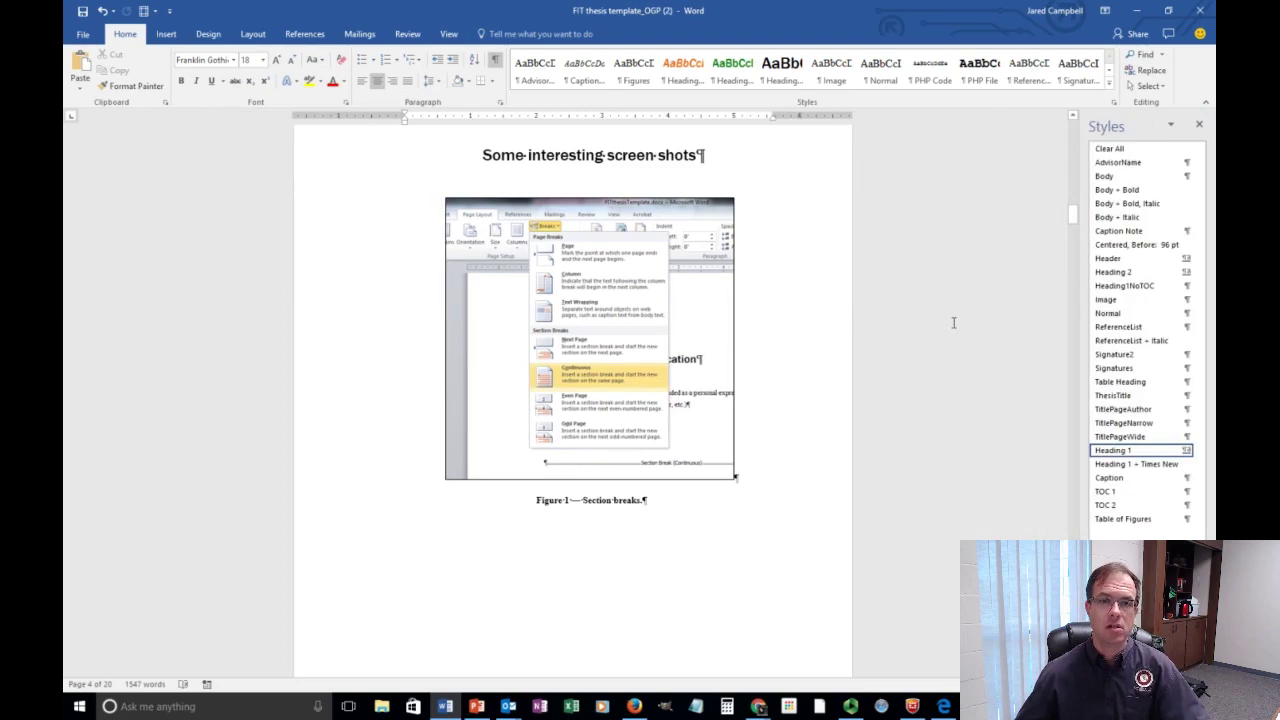
click(477, 705)
Advance through the Table of Contents and Table of Figures slides, then return to Word's Abstract page.
click(580, 441)
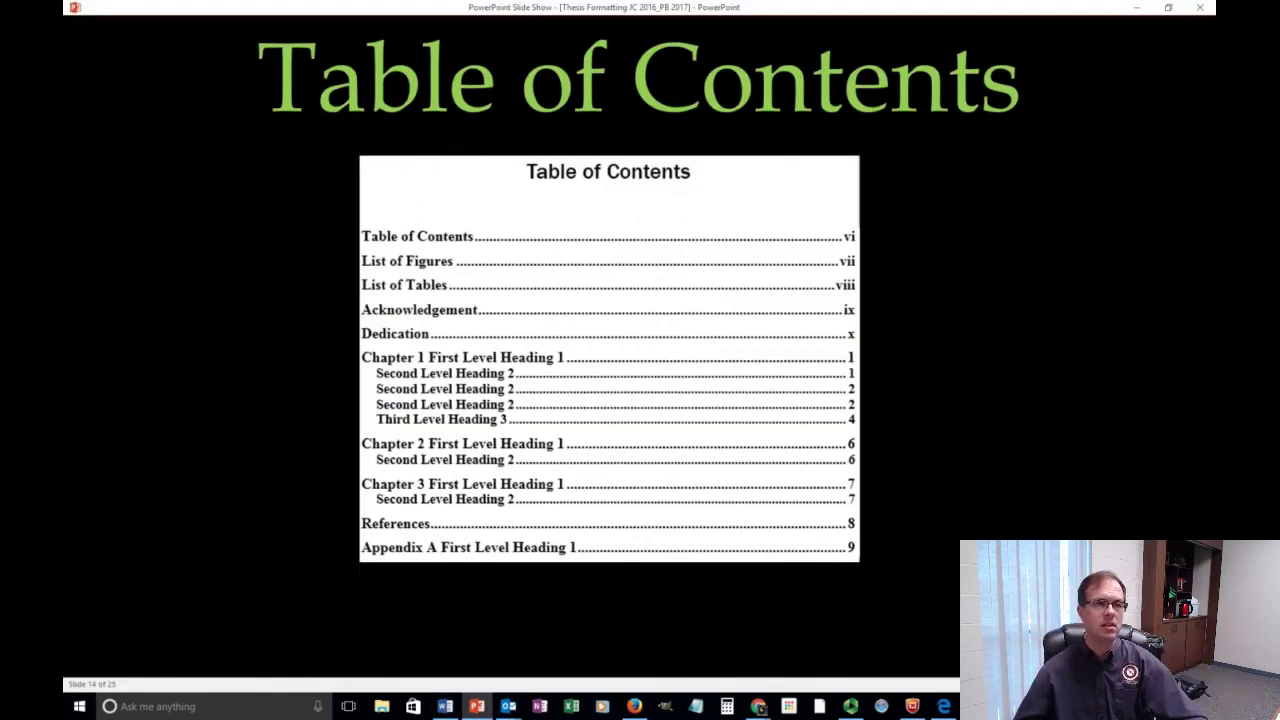
key(Right)
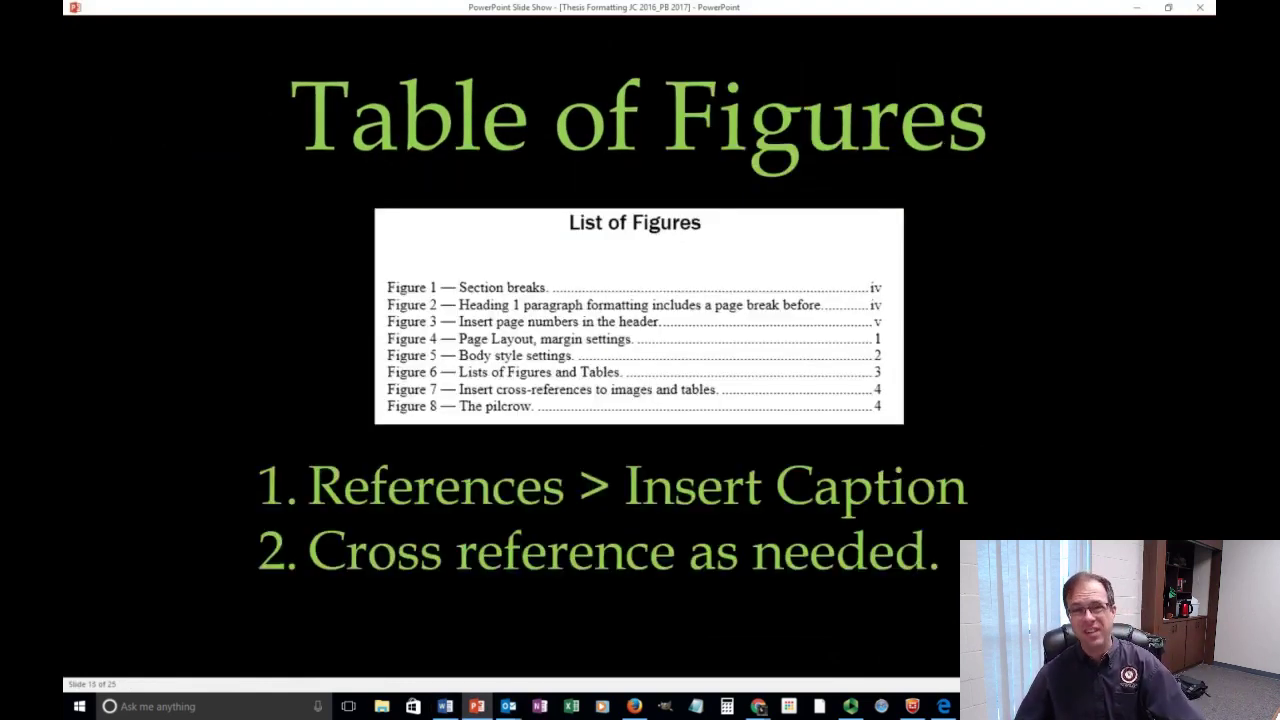
click(445, 706)
scroll(420, 322, up, 15)
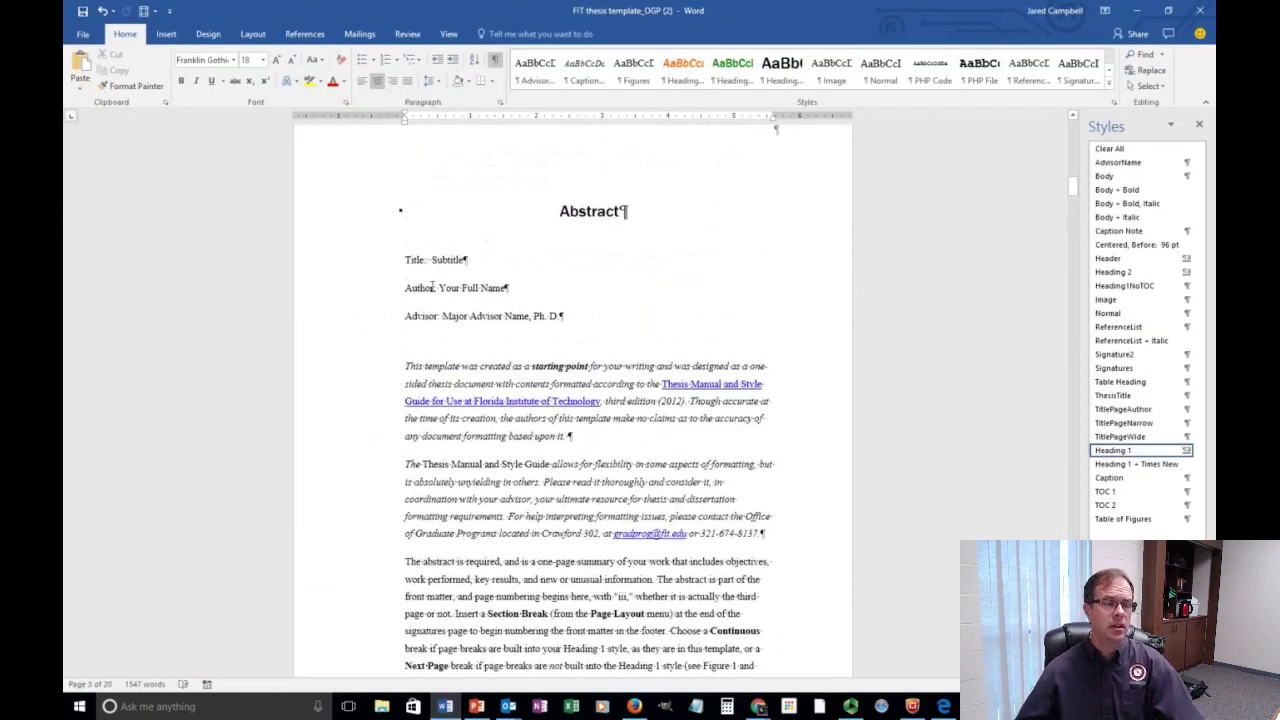
Remove the old Table of Contents from the thesis template using its content control menu.
scroll(430, 322, down, 10)
scroll(454, 318, down, 12)
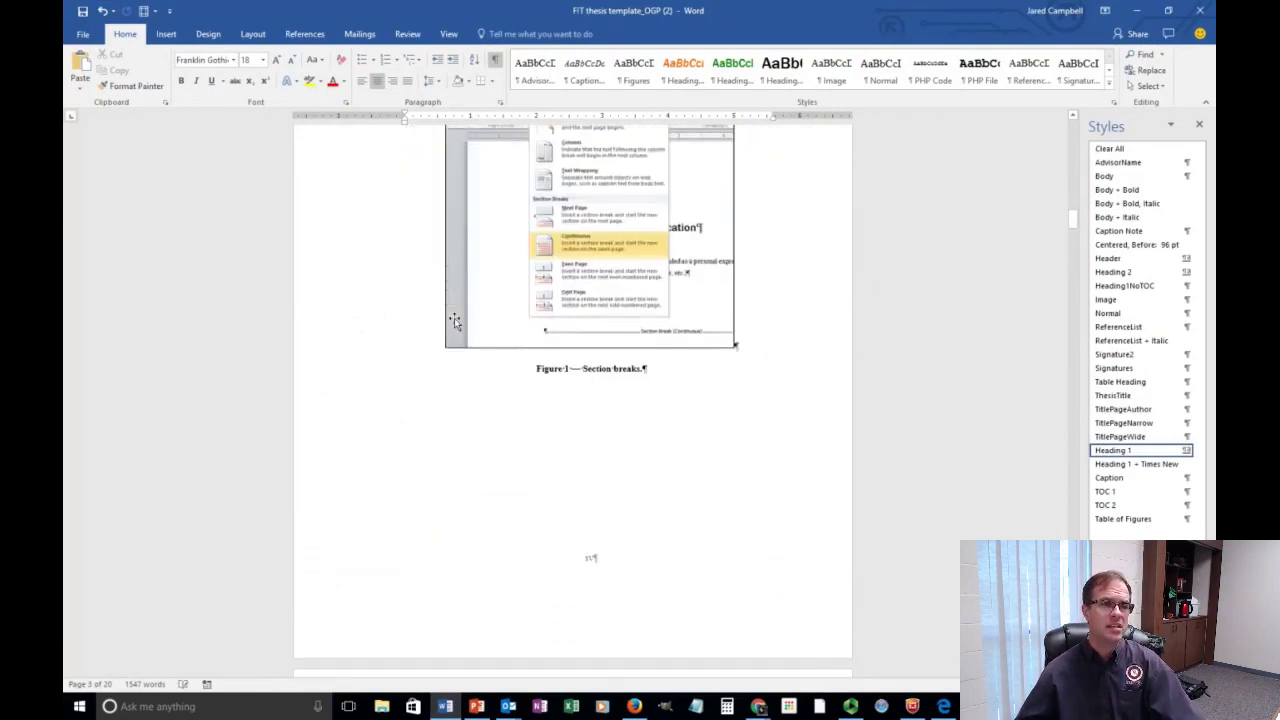
mouse_move(1070, 250)
mouse_down()
mouse_move(1092, 196)
mouse_move(1108, 302)
mouse_up()
click(686, 347)
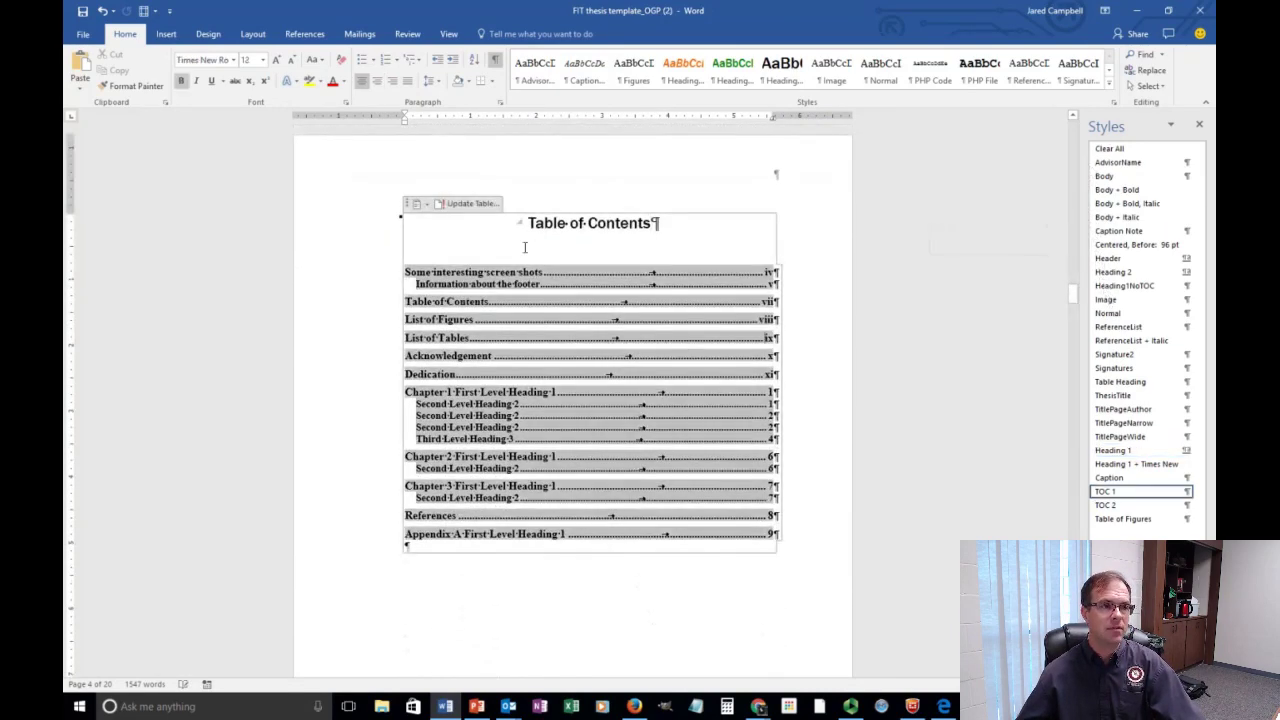
key(Delete)
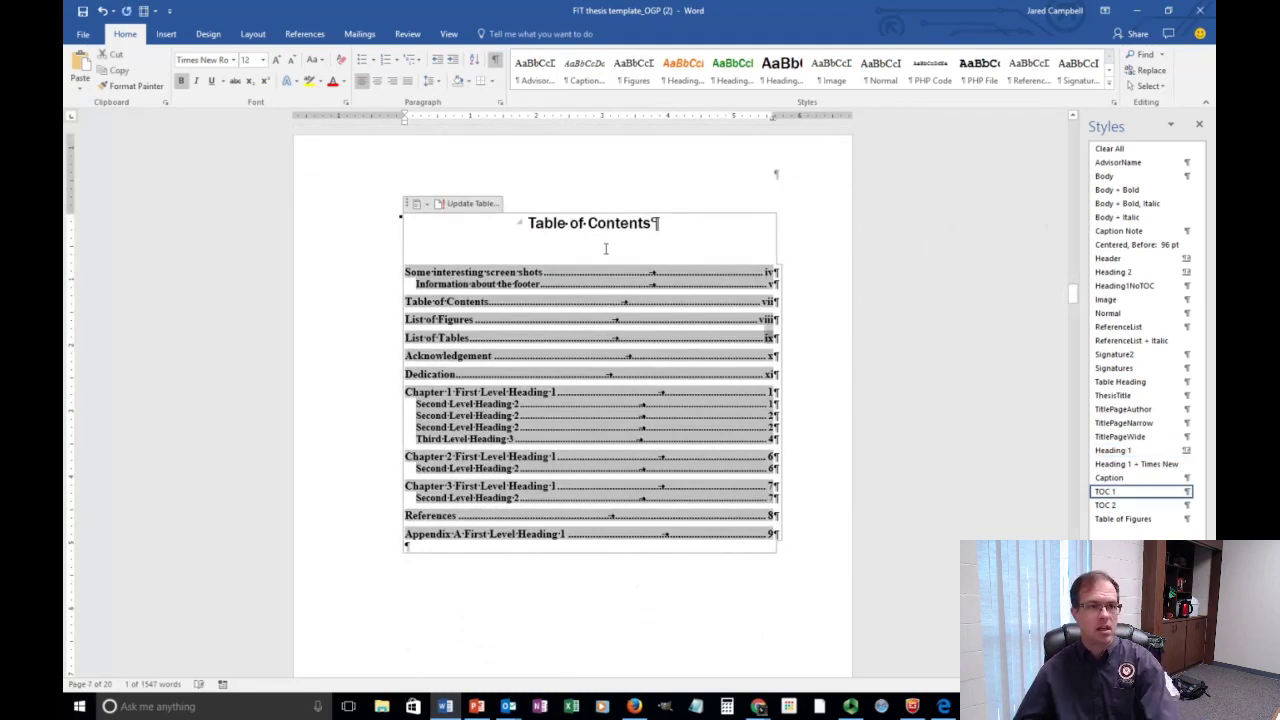
click(419, 204)
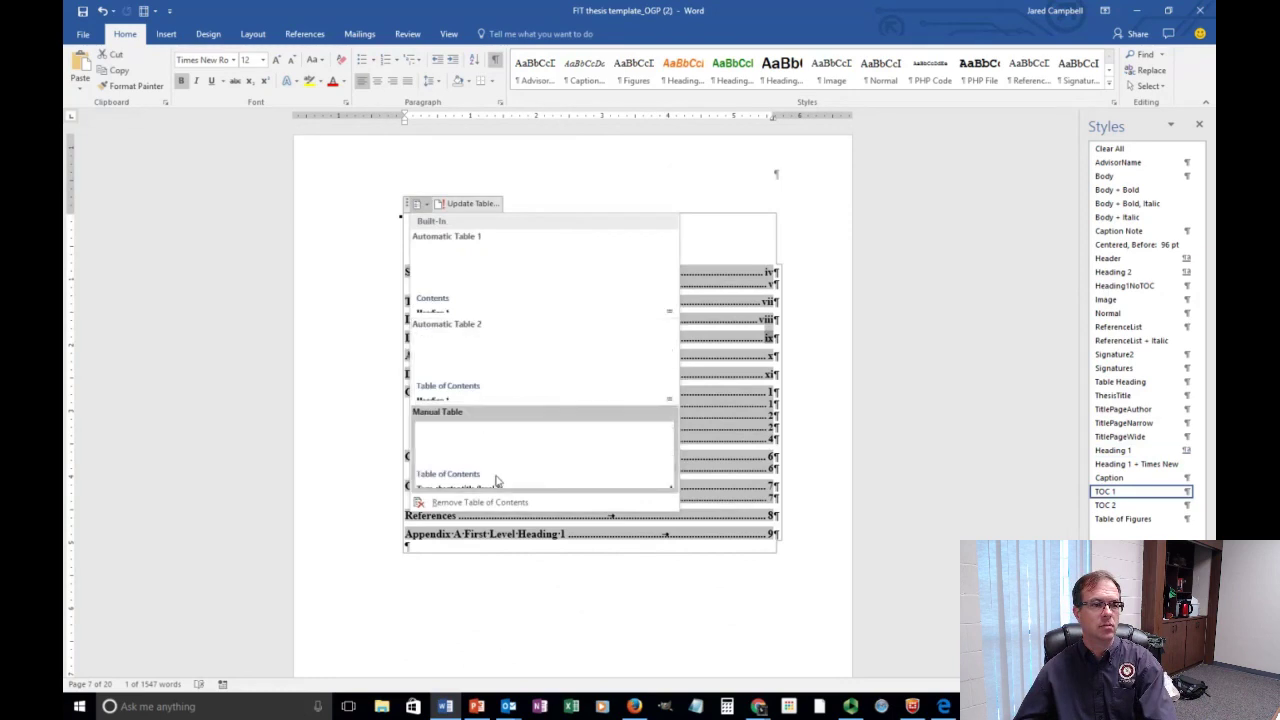
click(507, 503)
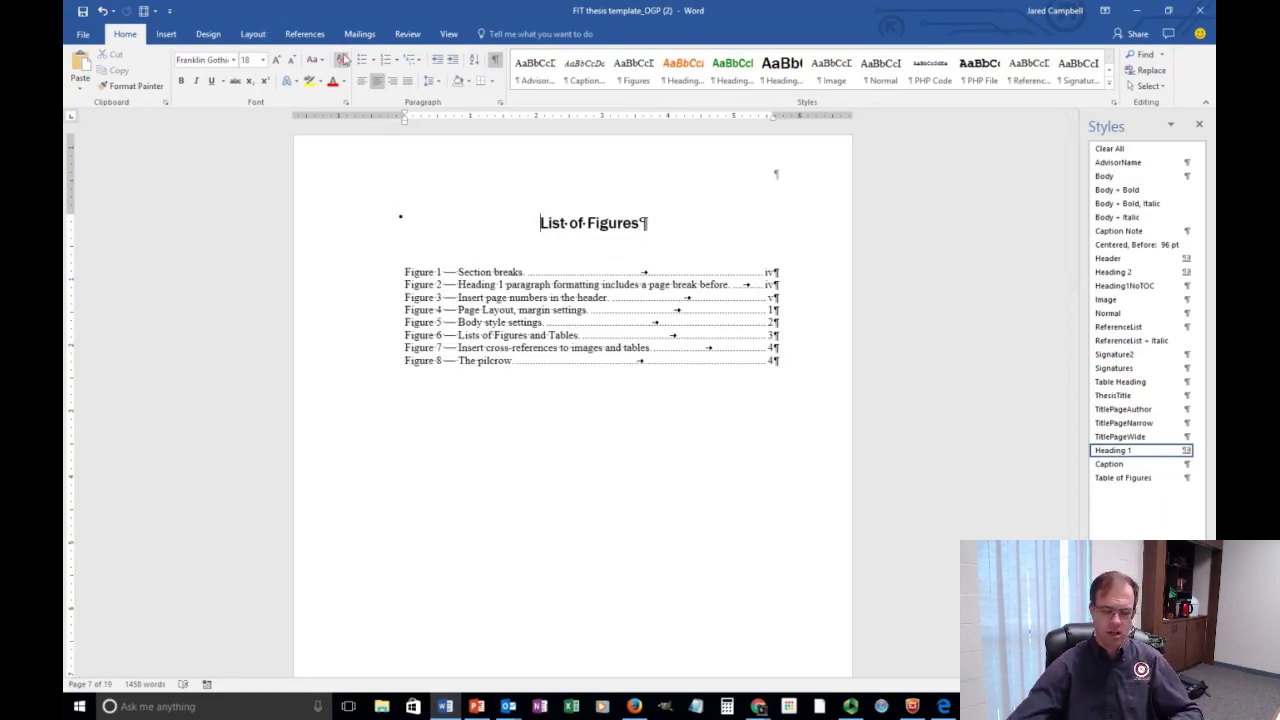
Insert Automatic Table 1 contents on a new empty line before the List of Figures.
key(Return)
key(Up)
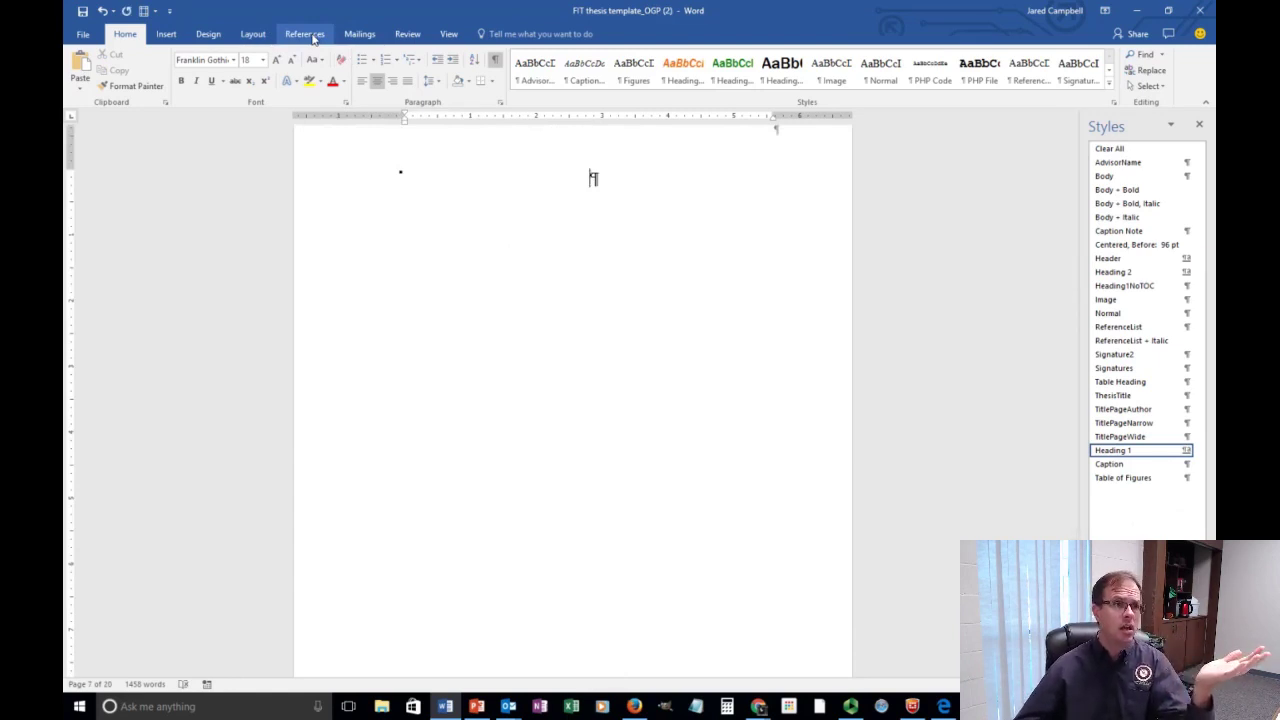
click(307, 34)
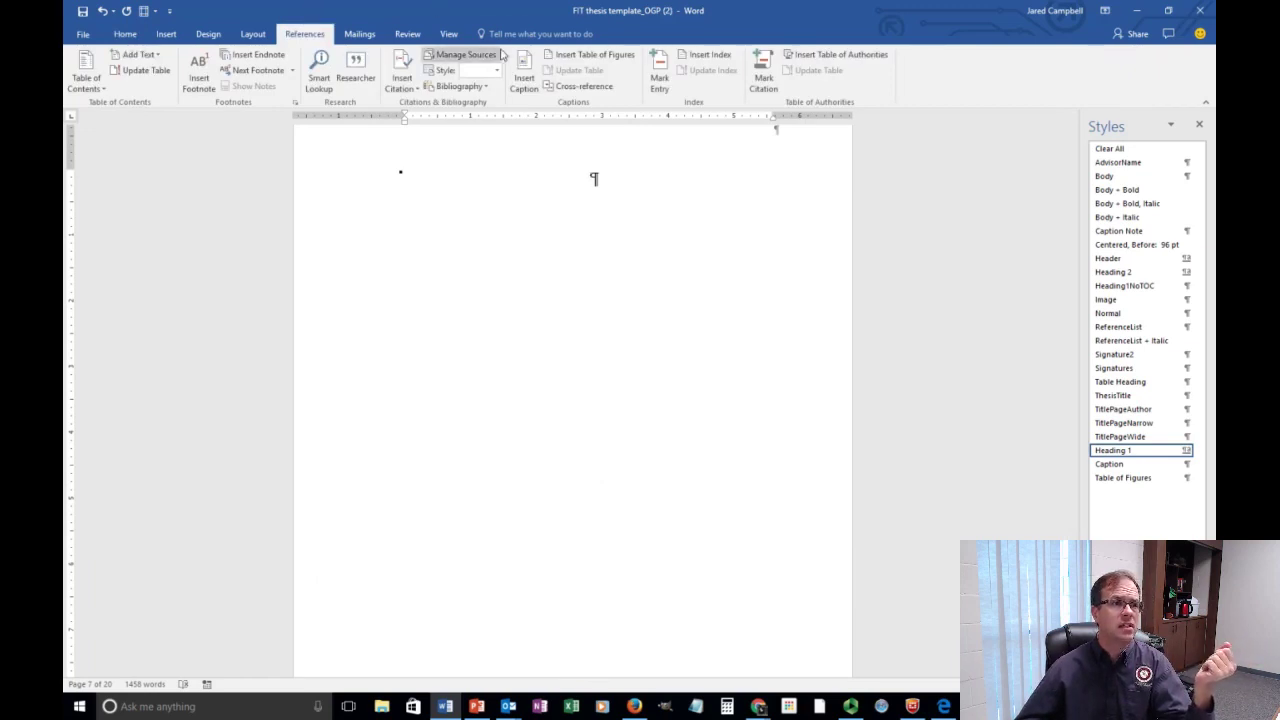
click(86, 82)
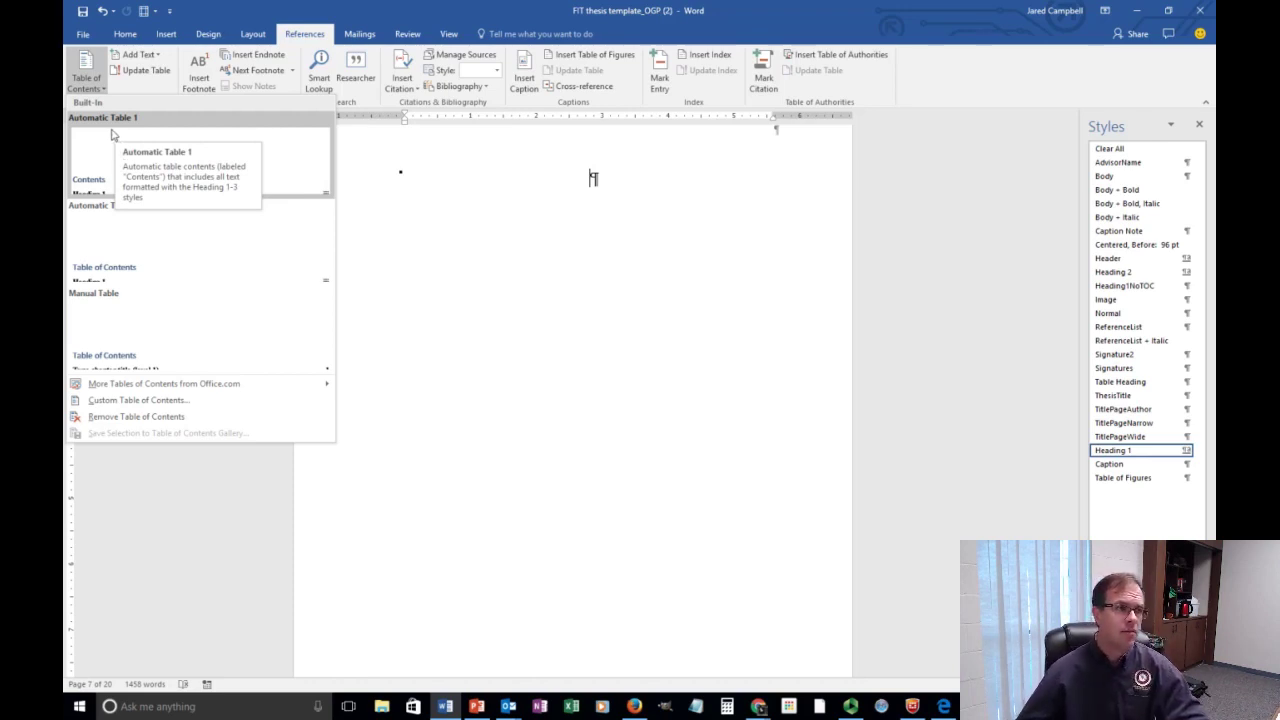
click(112, 141)
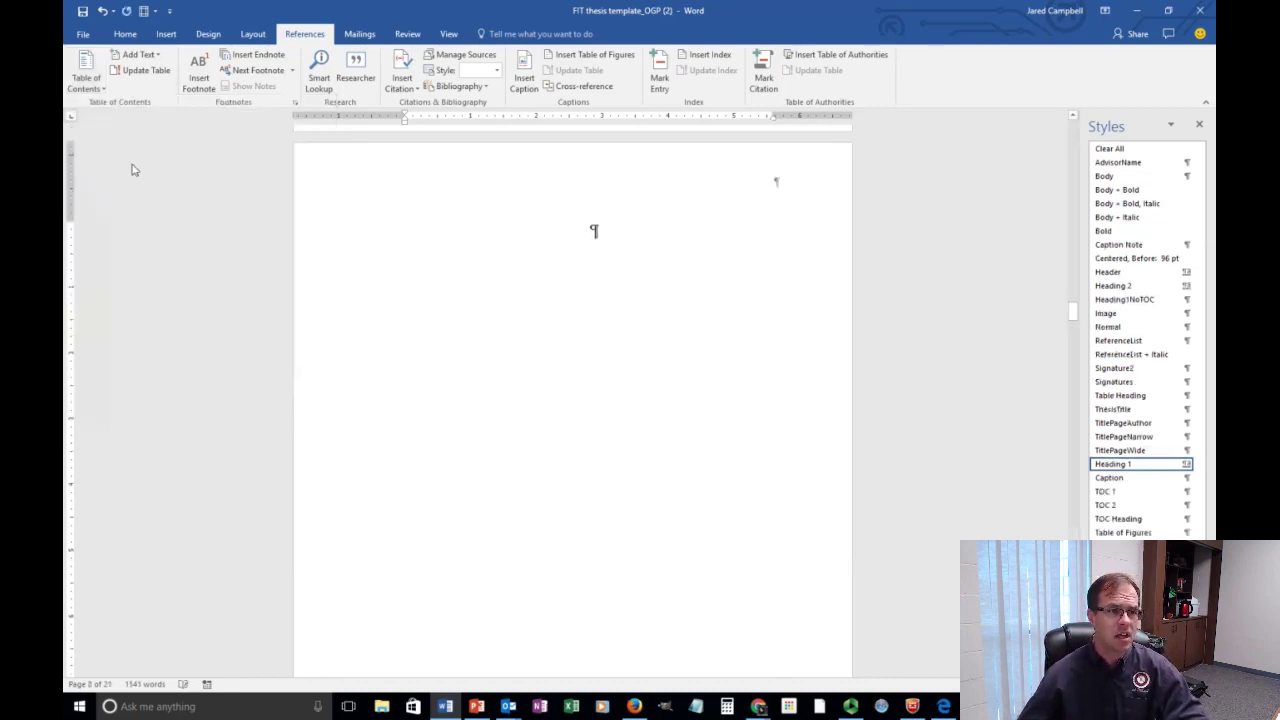
Update the entire misplaced Contents table, then remove that table of contents.
scroll(484, 287, up, 10)
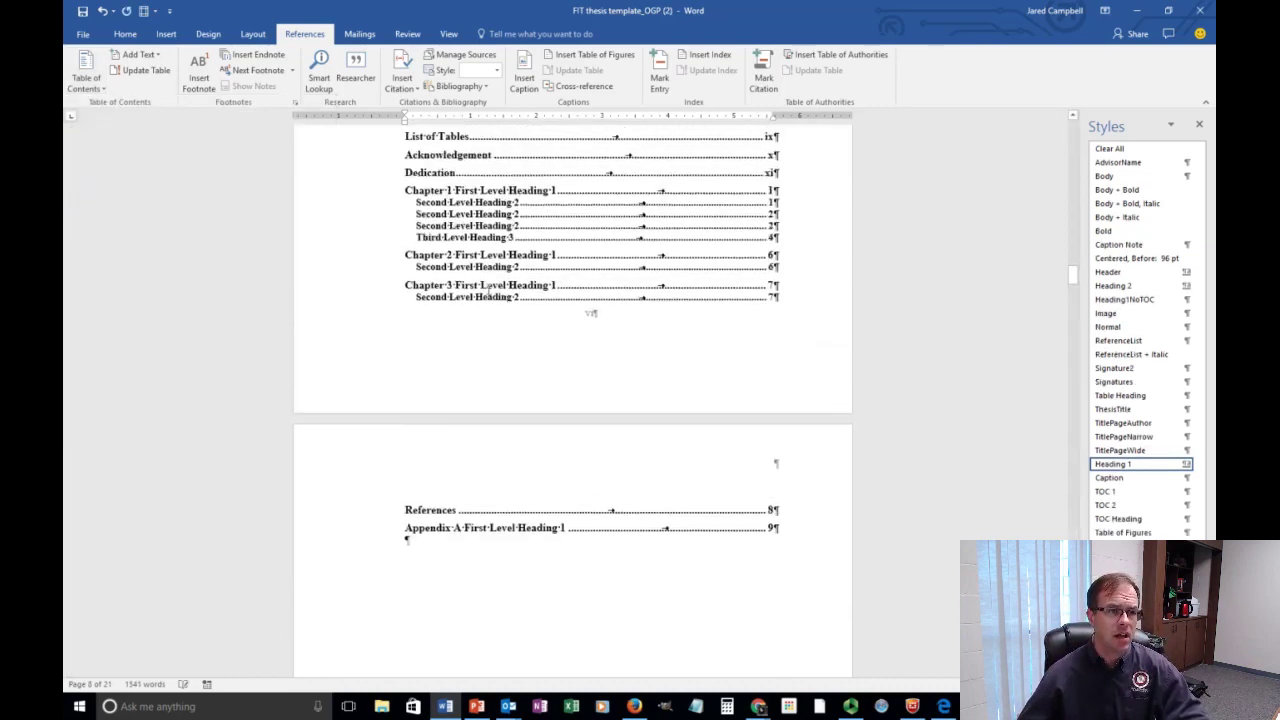
scroll(488, 289, up, 1)
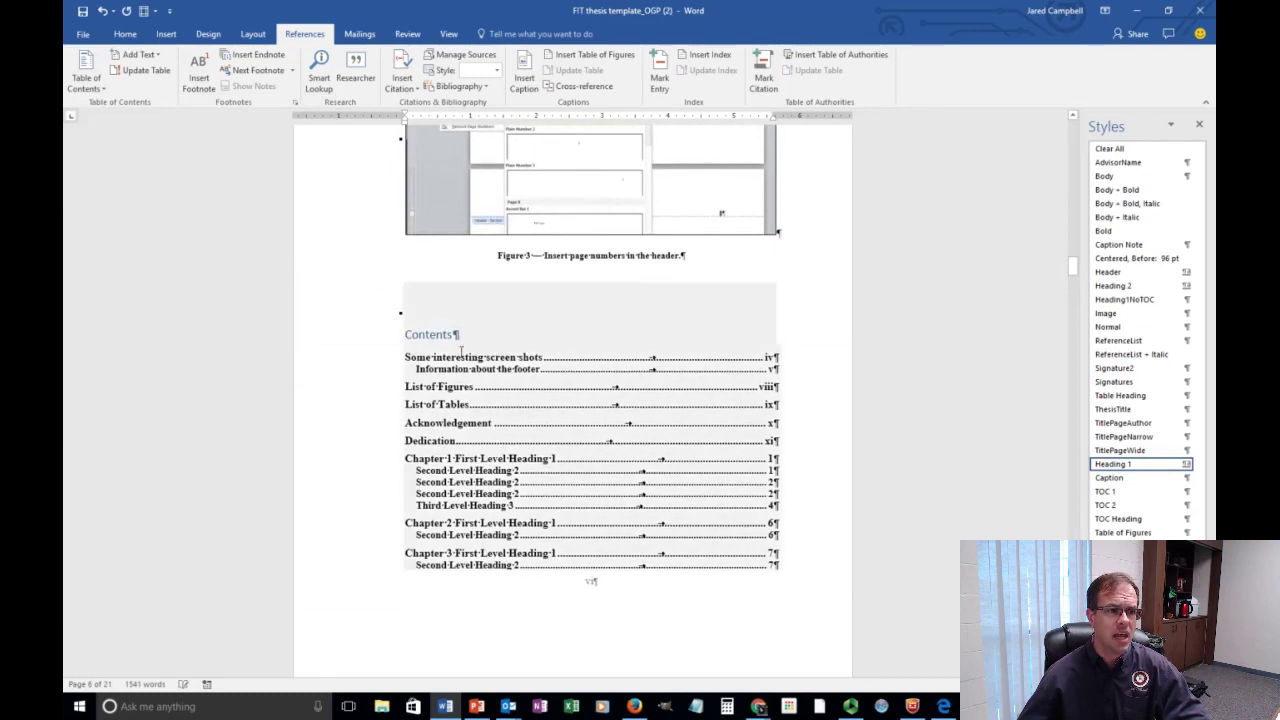
click(453, 318)
click(468, 278)
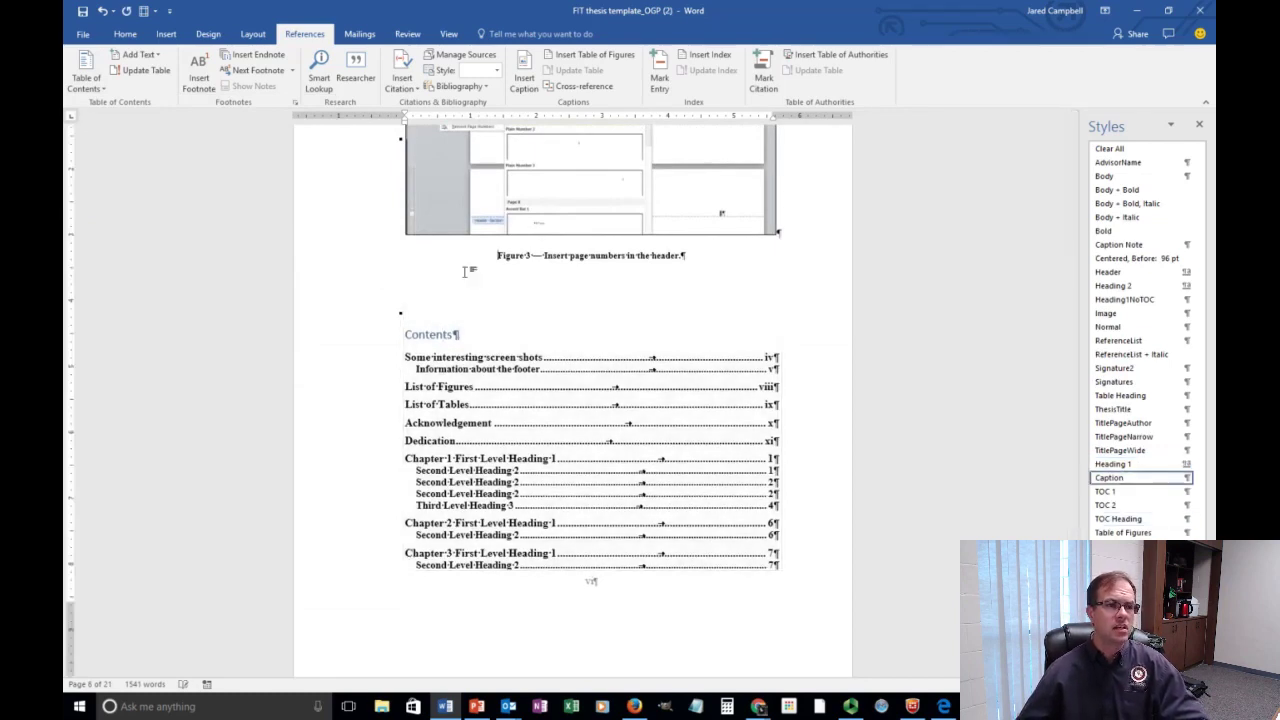
click(450, 337)
click(461, 278)
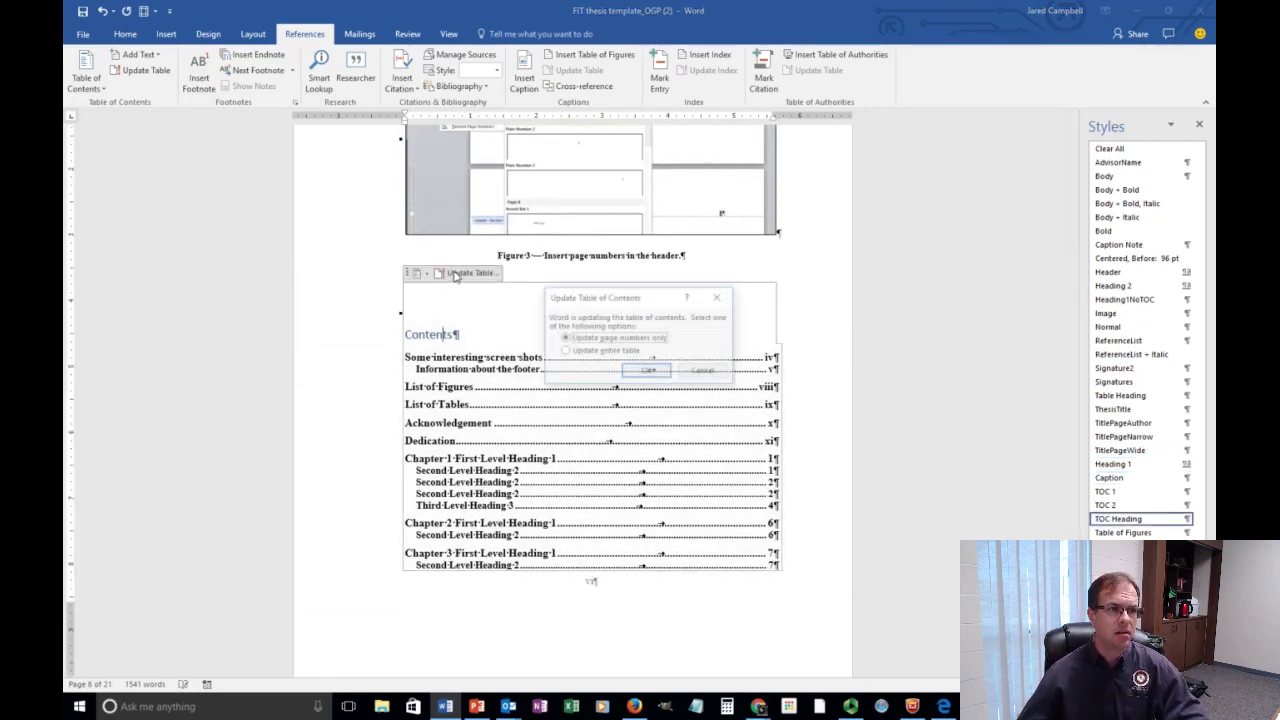
click(572, 351)
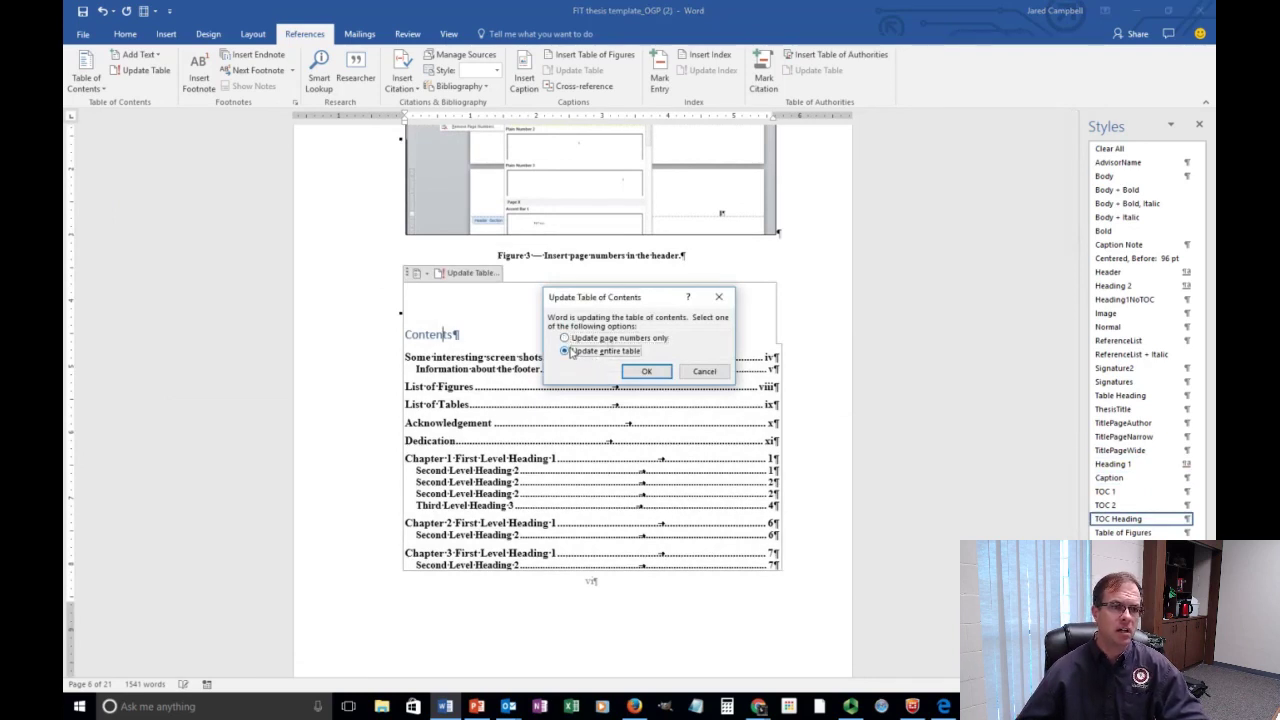
click(612, 337)
click(590, 353)
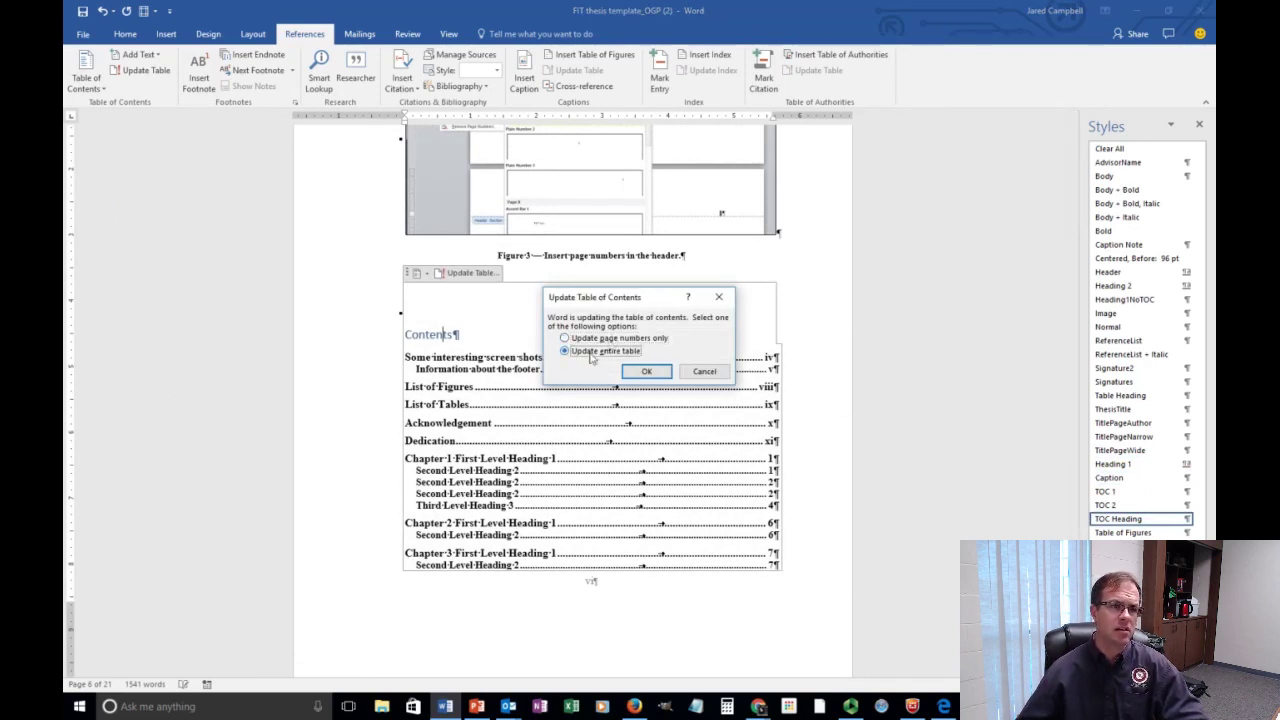
click(646, 372)
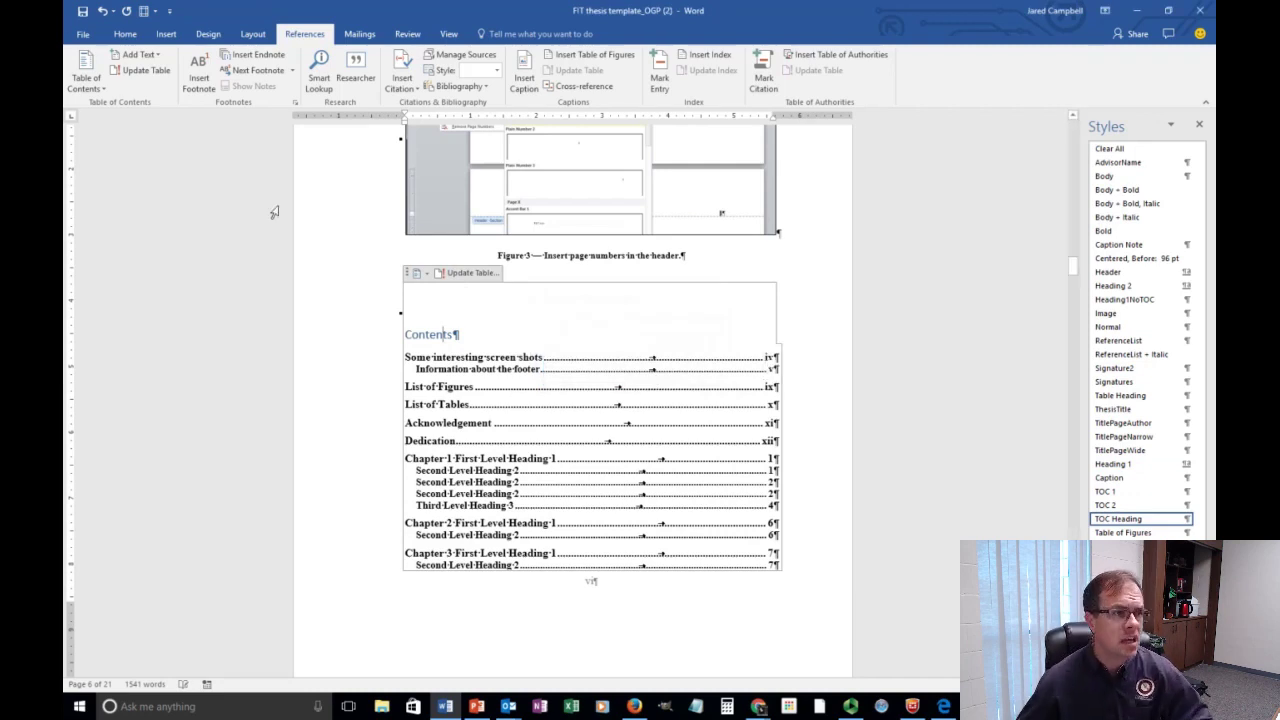
click(425, 274)
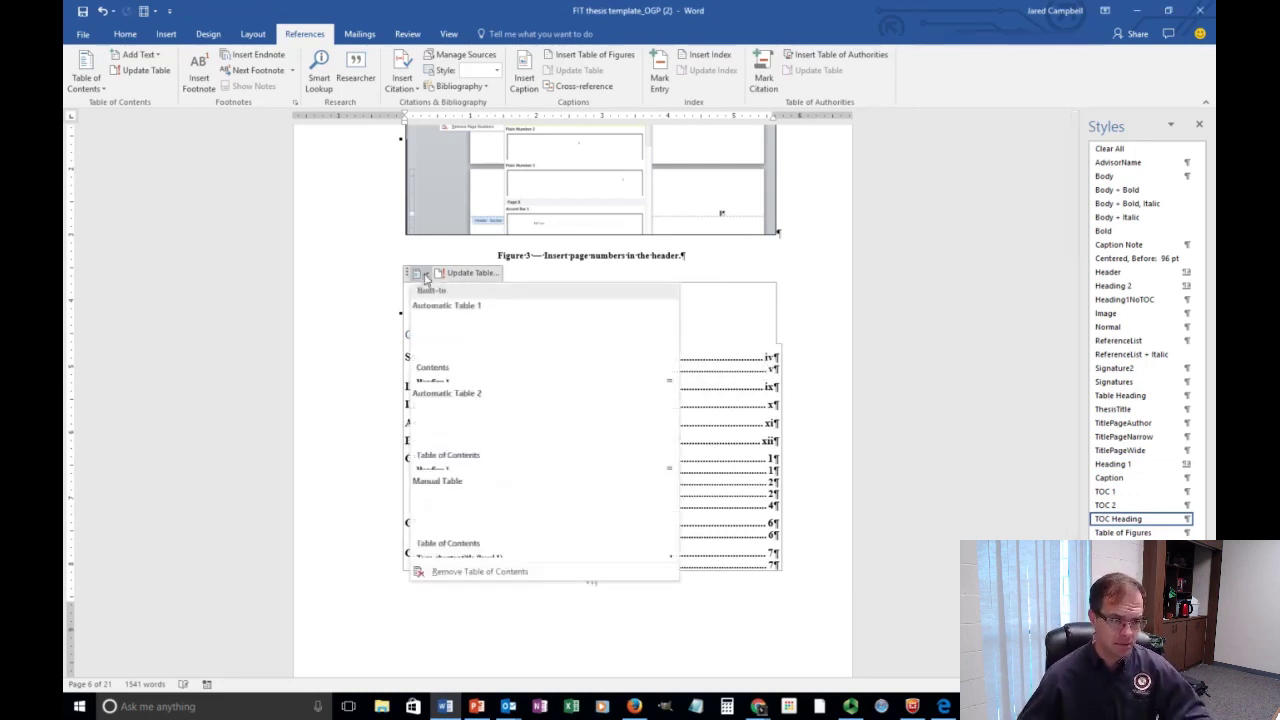
click(478, 572)
Add a paragraph after the Figure 3 caption and insert a page break.
click(719, 289)
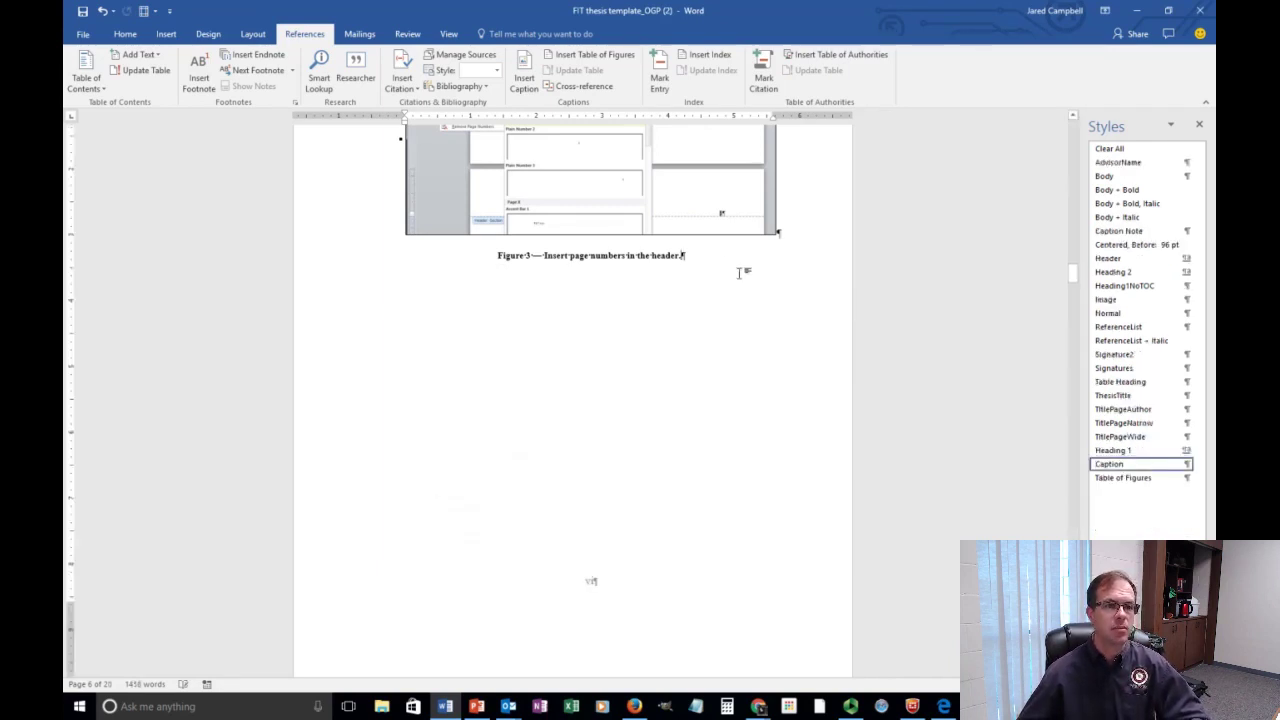
key(Return)
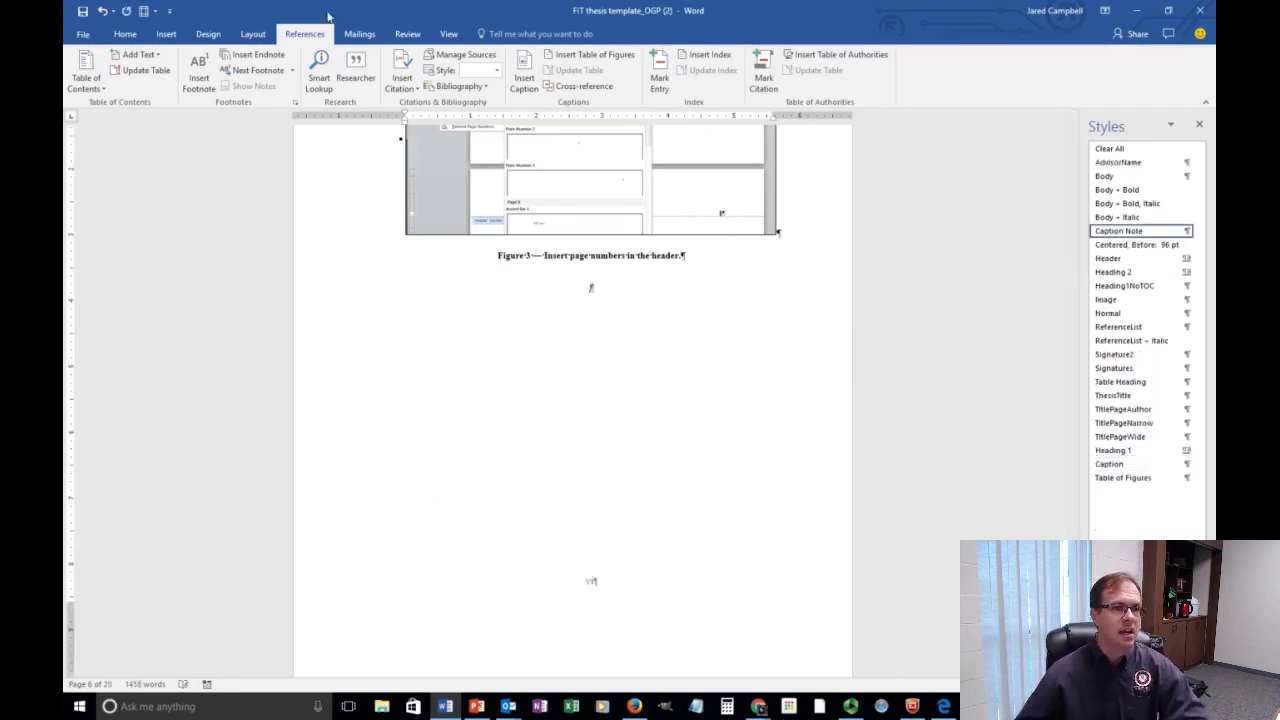
click(164, 35)
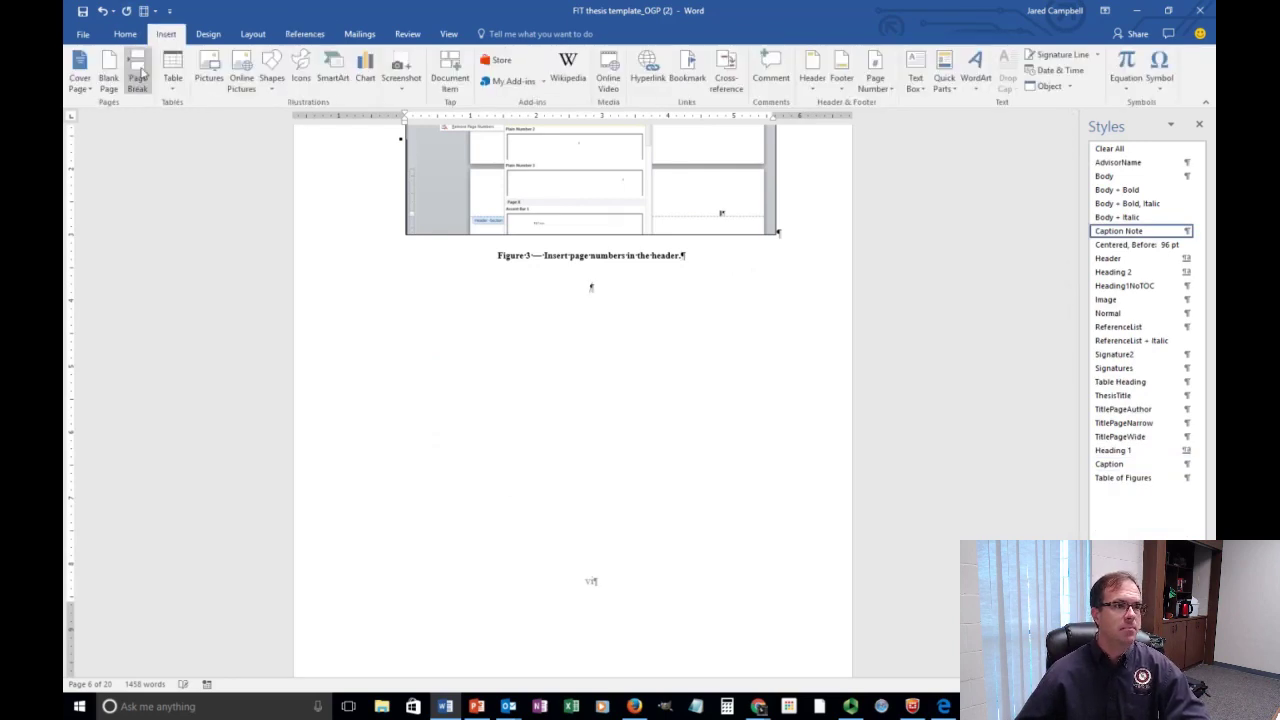
click(137, 80)
scroll(549, 291, down, 2)
scroll(551, 291, up, 1)
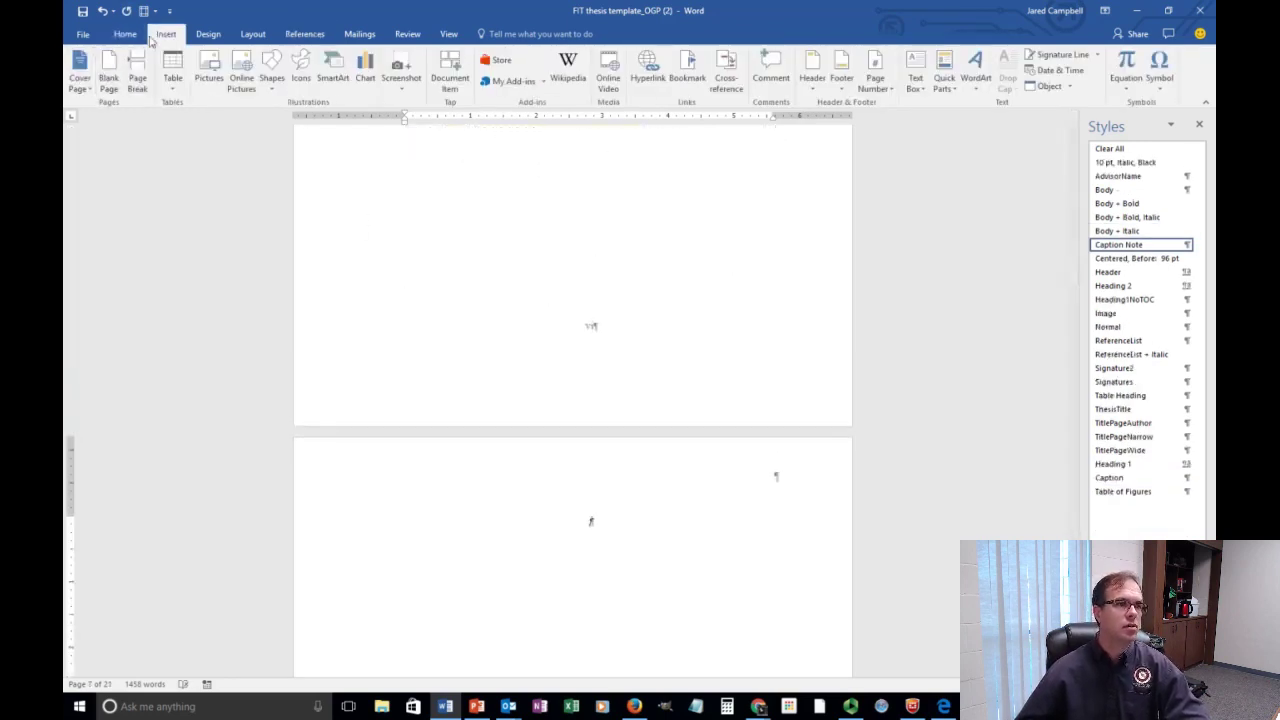
Insert the Automatic Table 2 table of contents on the new page.
click(304, 34)
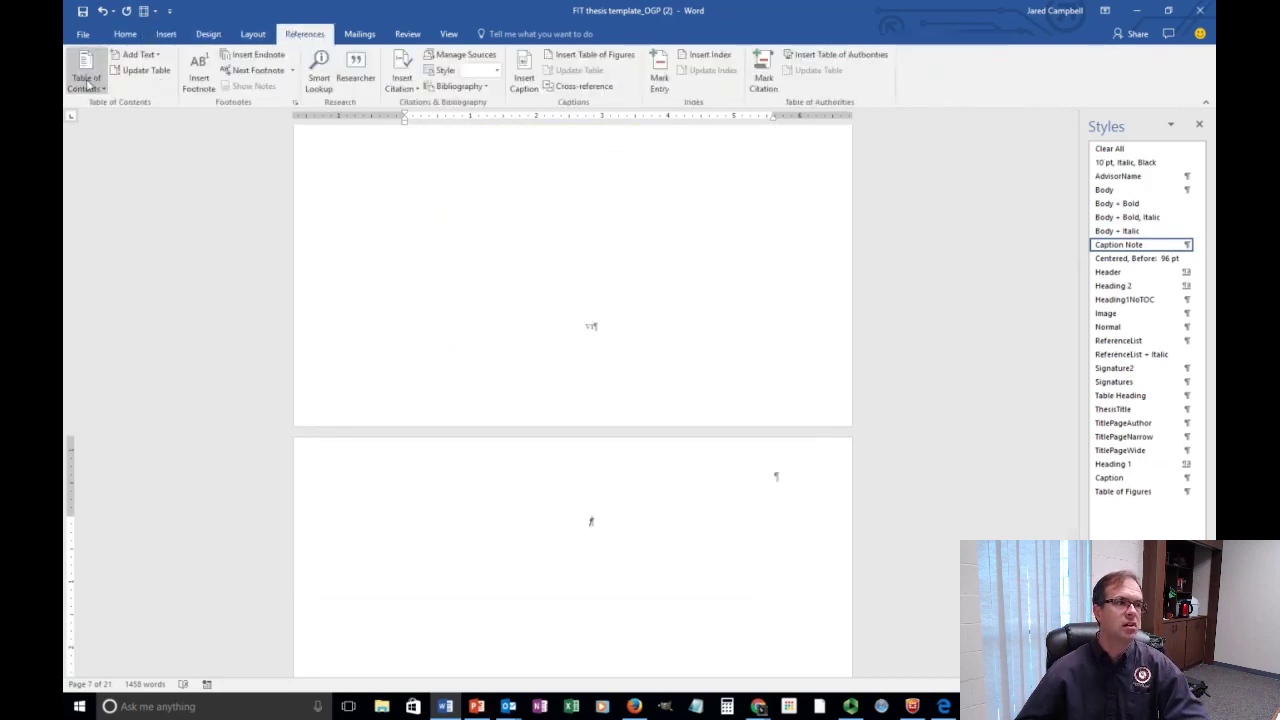
click(102, 90)
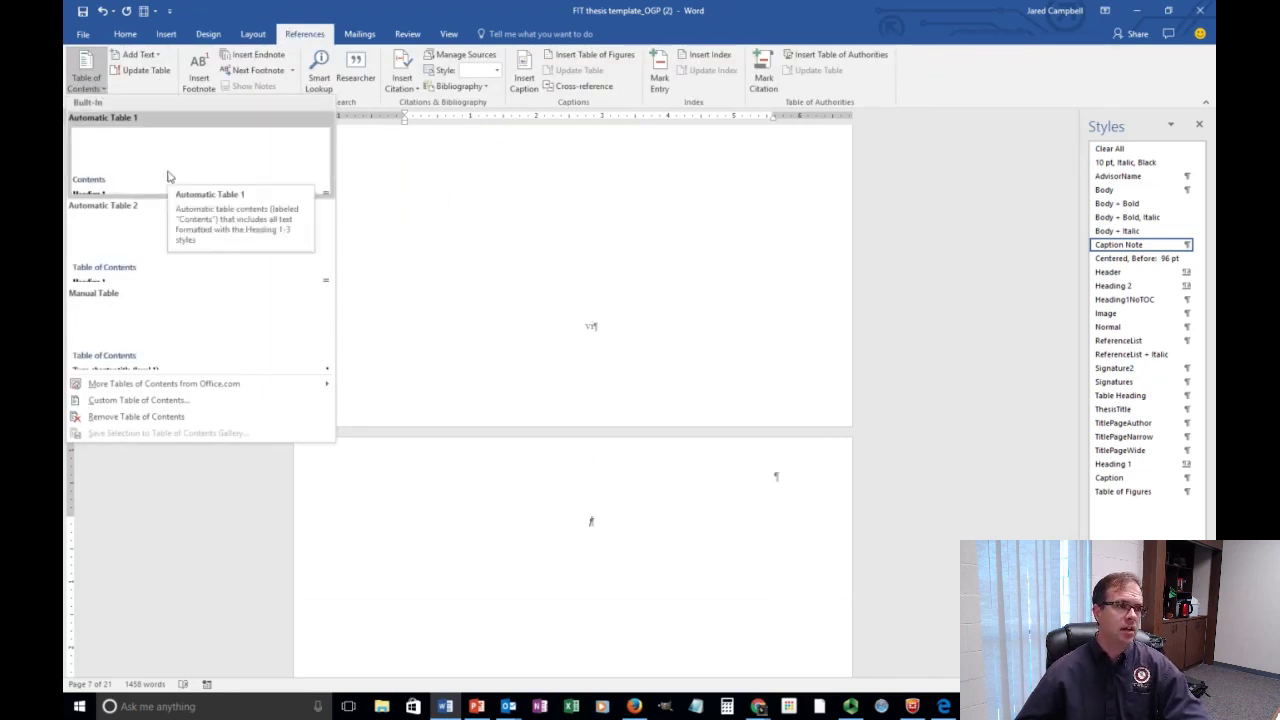
click(169, 242)
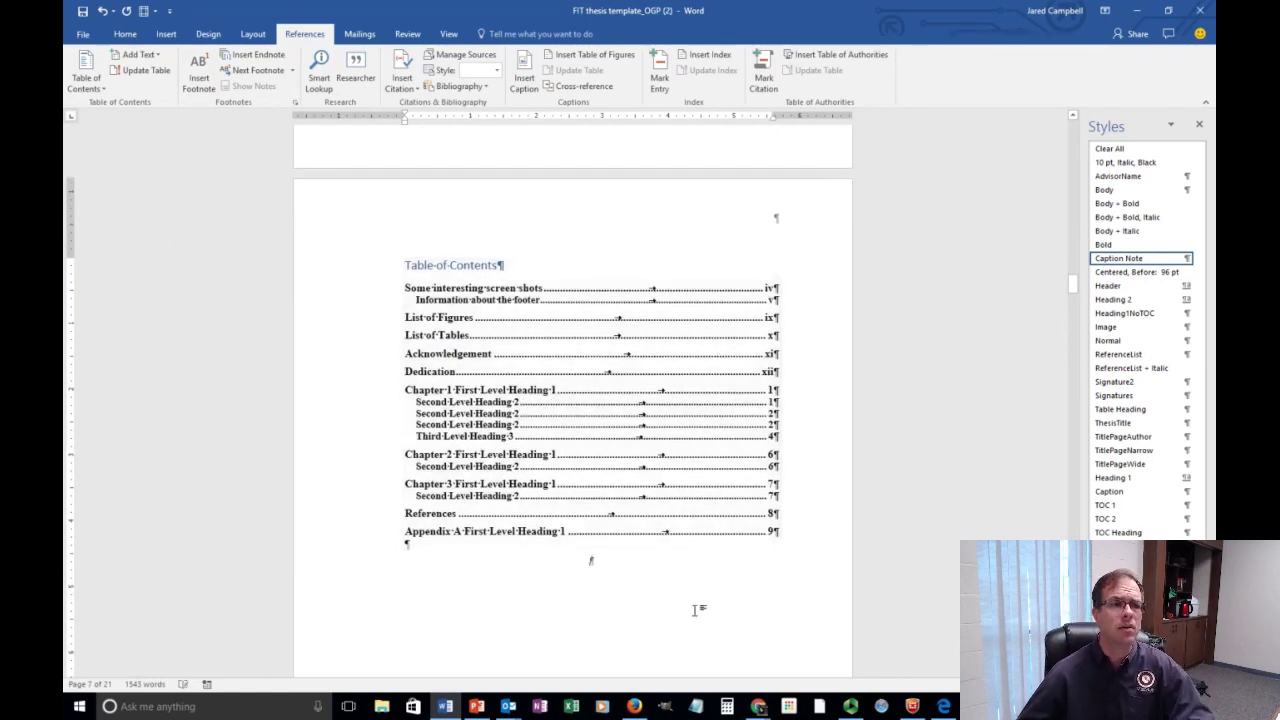
Delete the old List of Figures heading and its entries.
scroll(545, 521, down, 3)
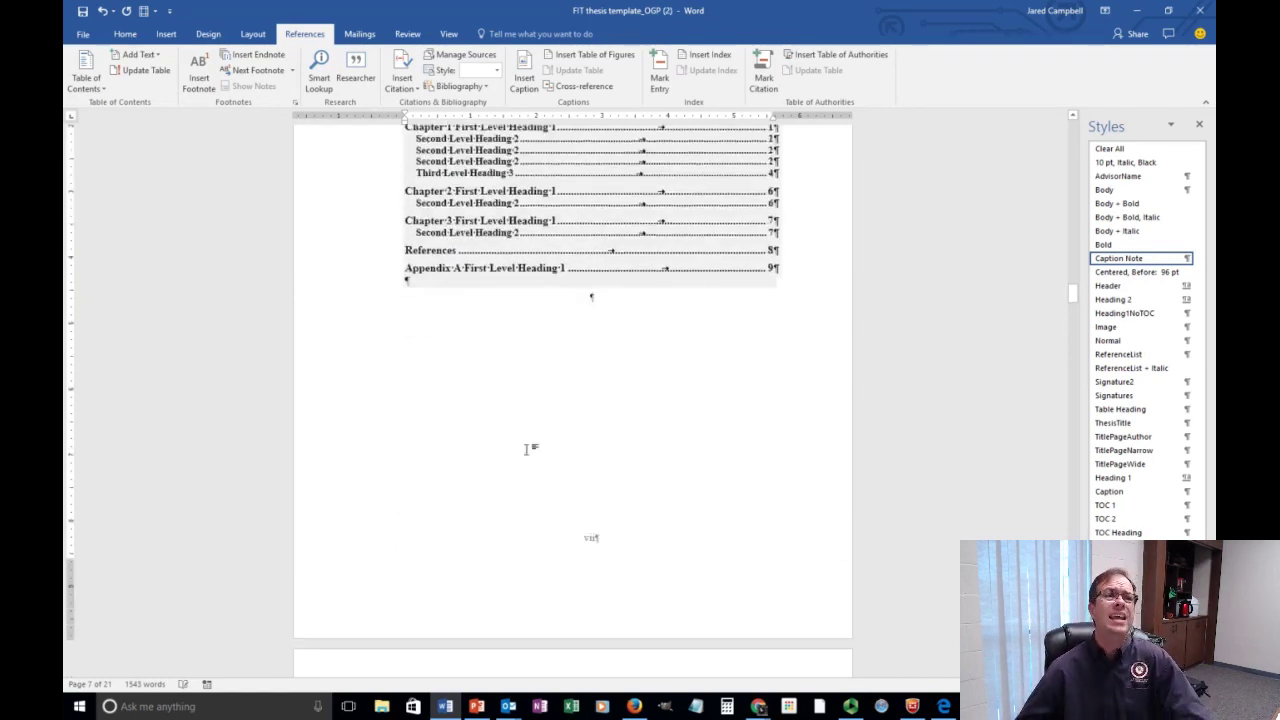
scroll(527, 459, down, 6)
click(685, 357)
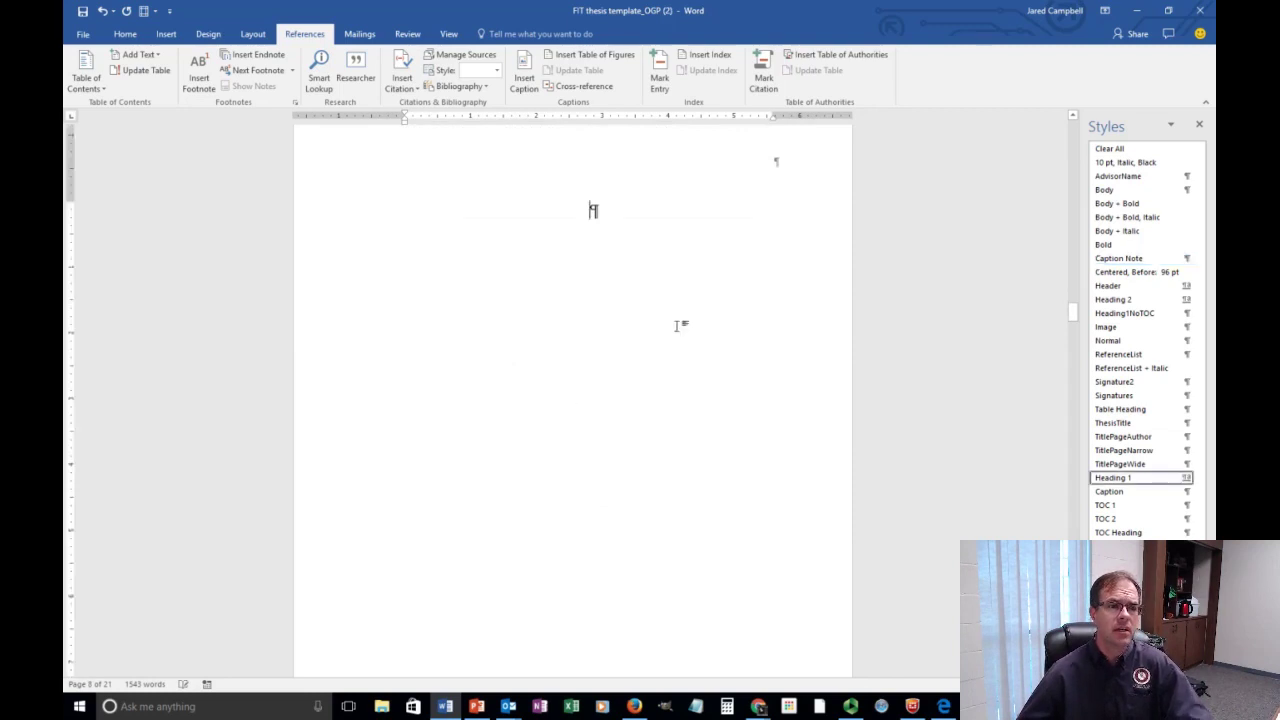
key(ctrl+l)
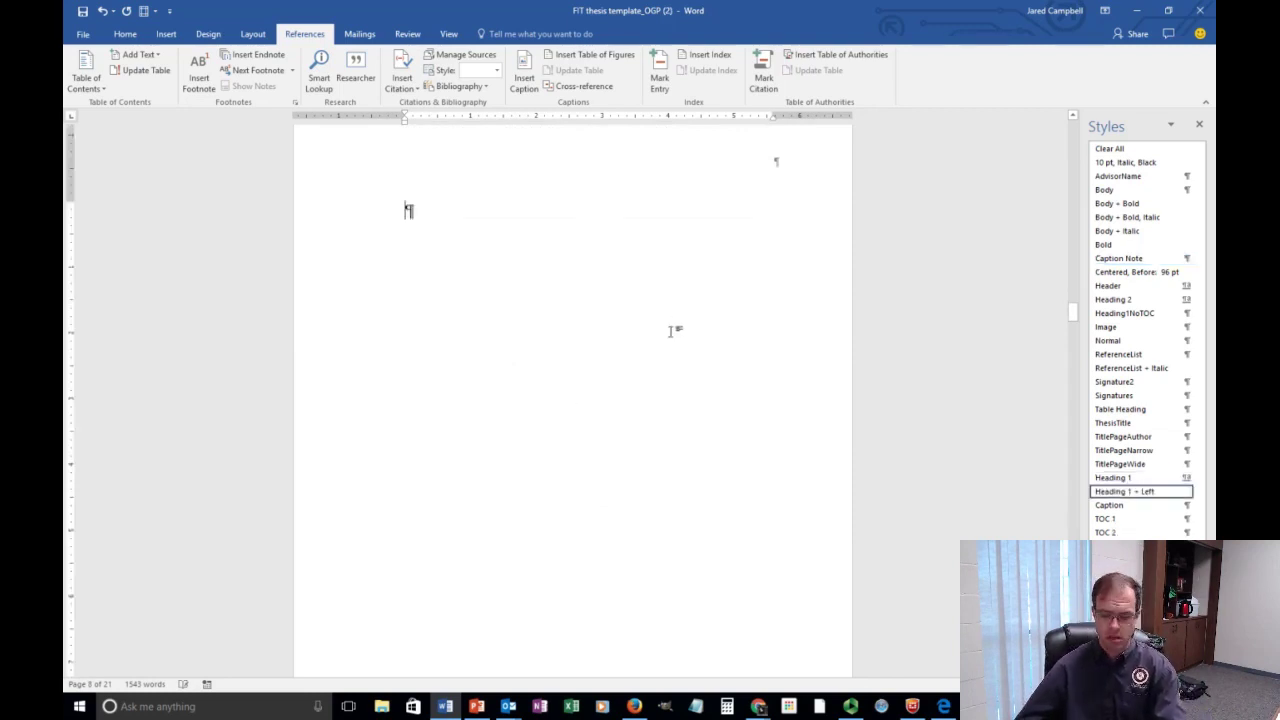
key(ctrl+z)
scroll(559, 356, up, 10)
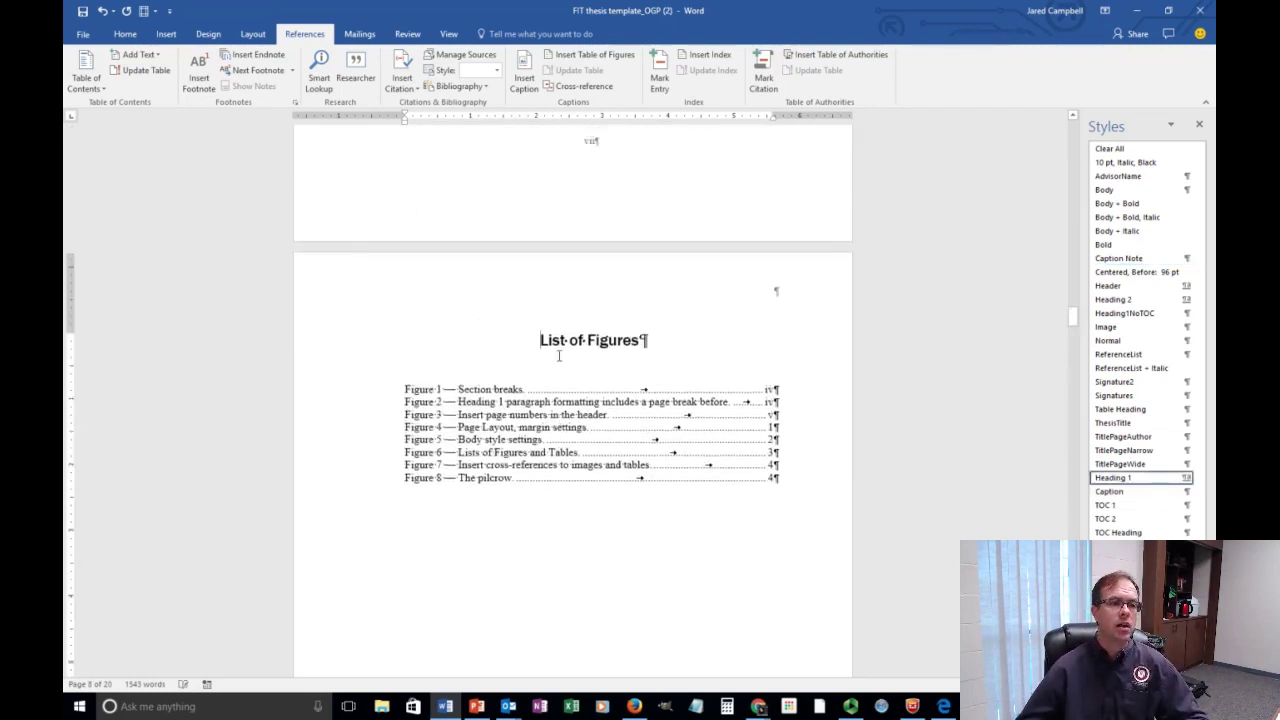
scroll(570, 403, down, 5)
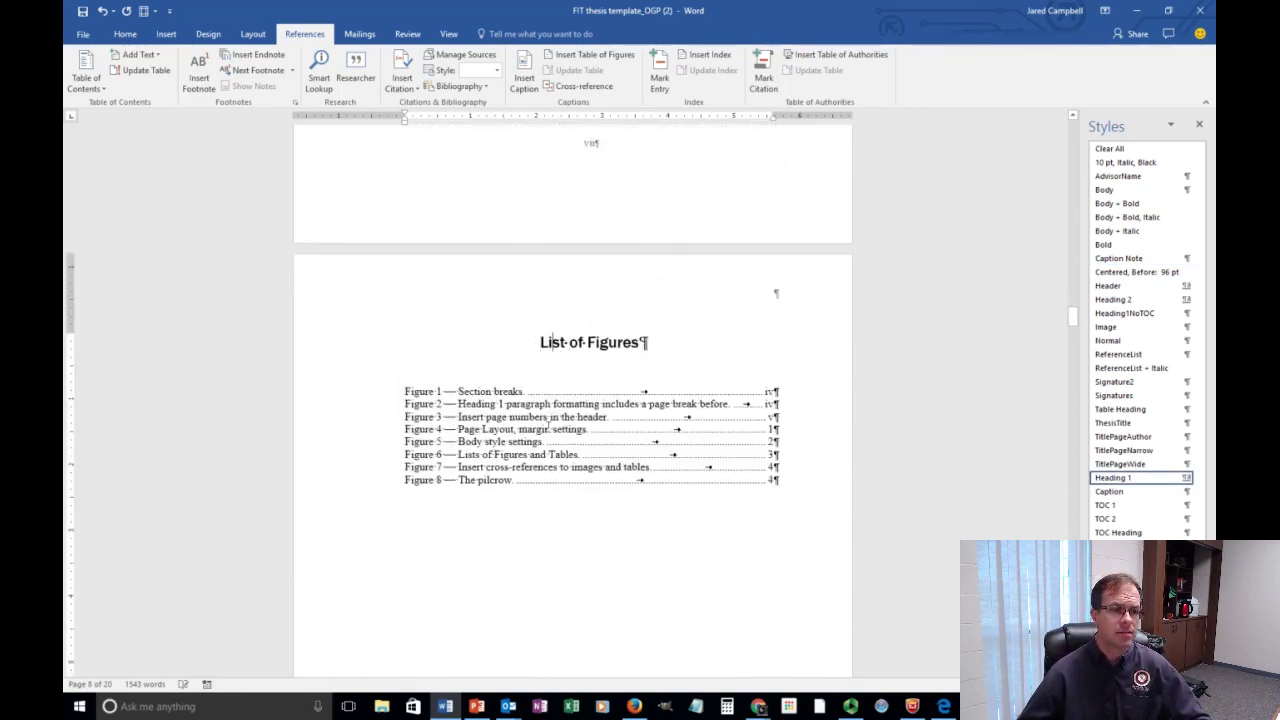
click(548, 429)
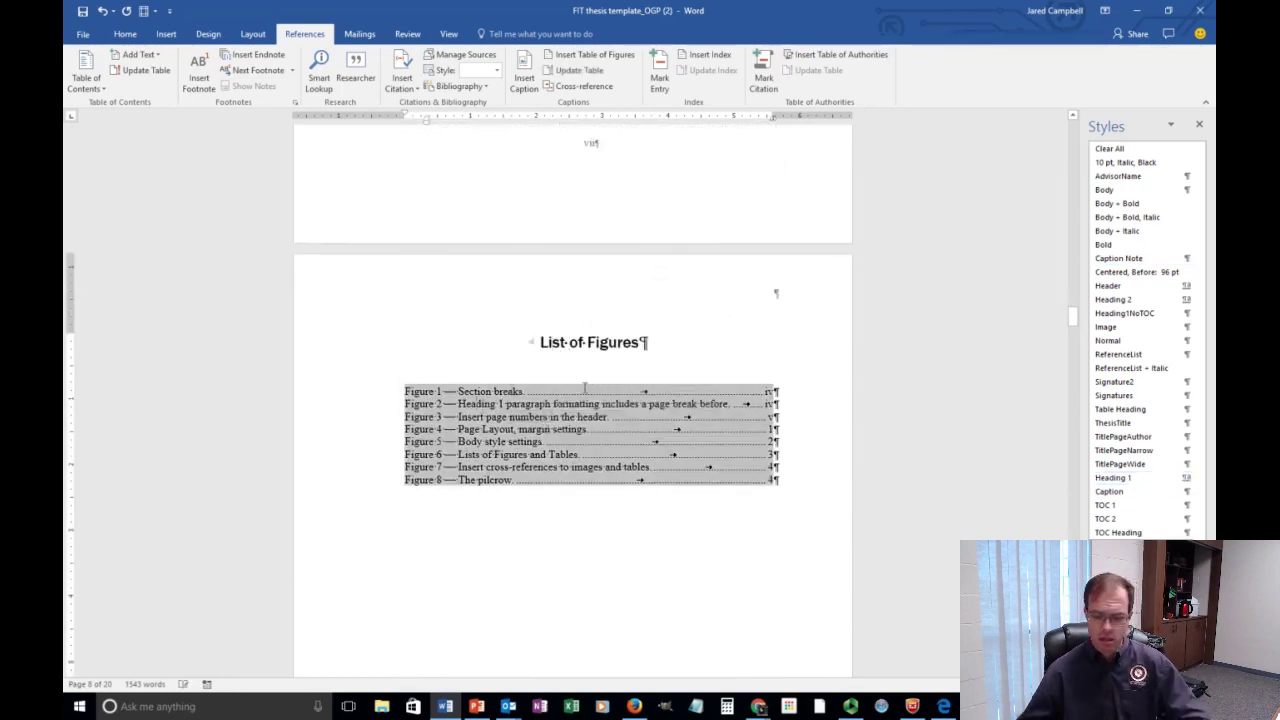
key(Delete)
drag(662, 426, 490, 329)
key(Delete)
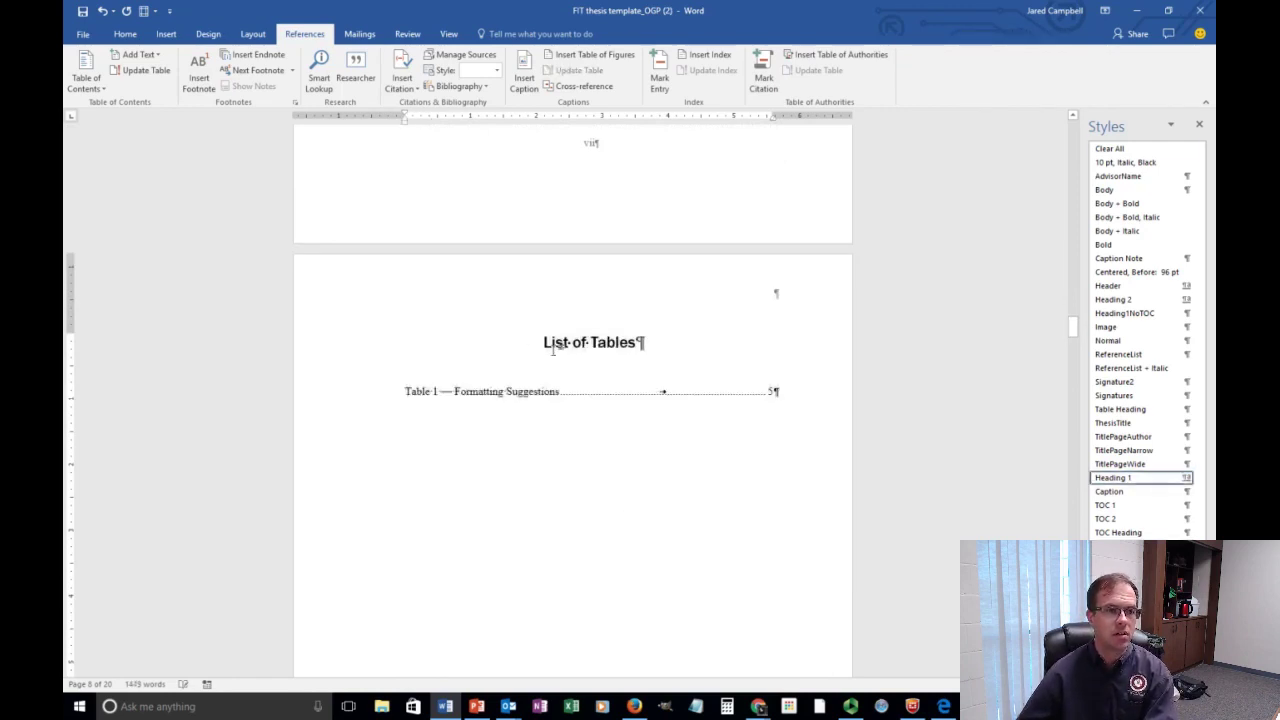
Delete the List of Tables and the Acknowledgement heading.
drag(590, 354, 510, 345)
key(Delete)
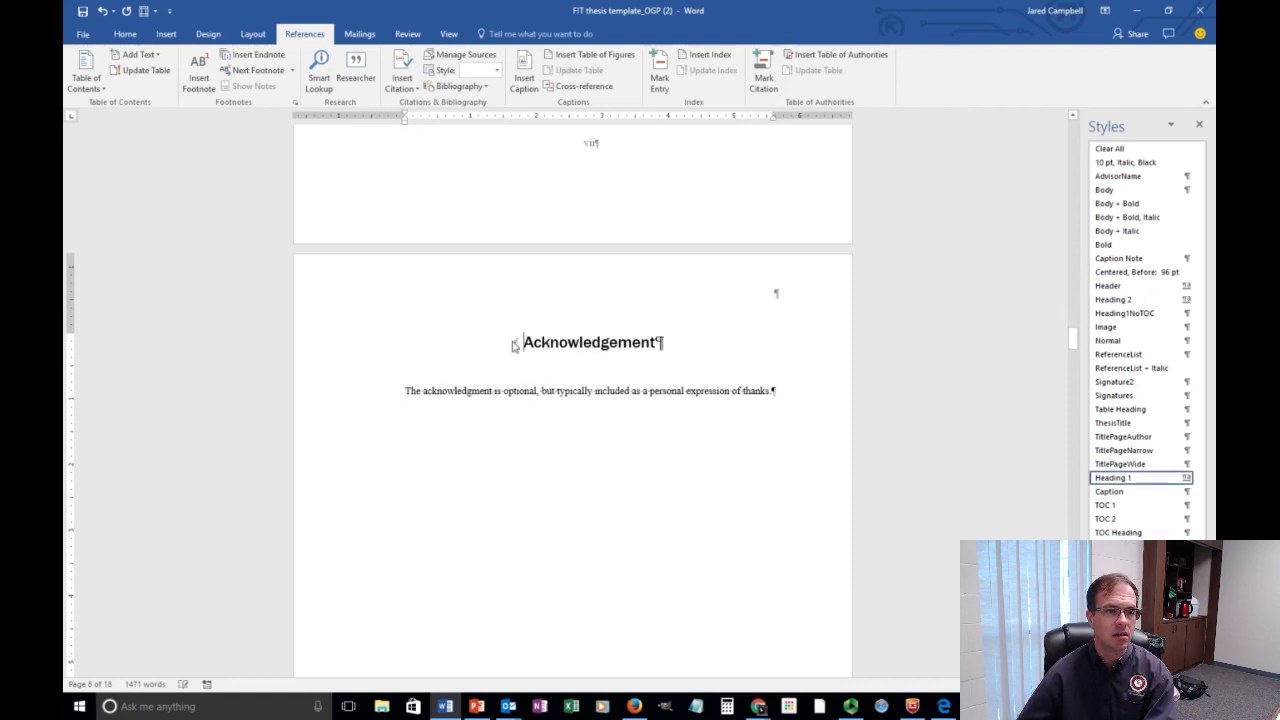
right_click(530, 339)
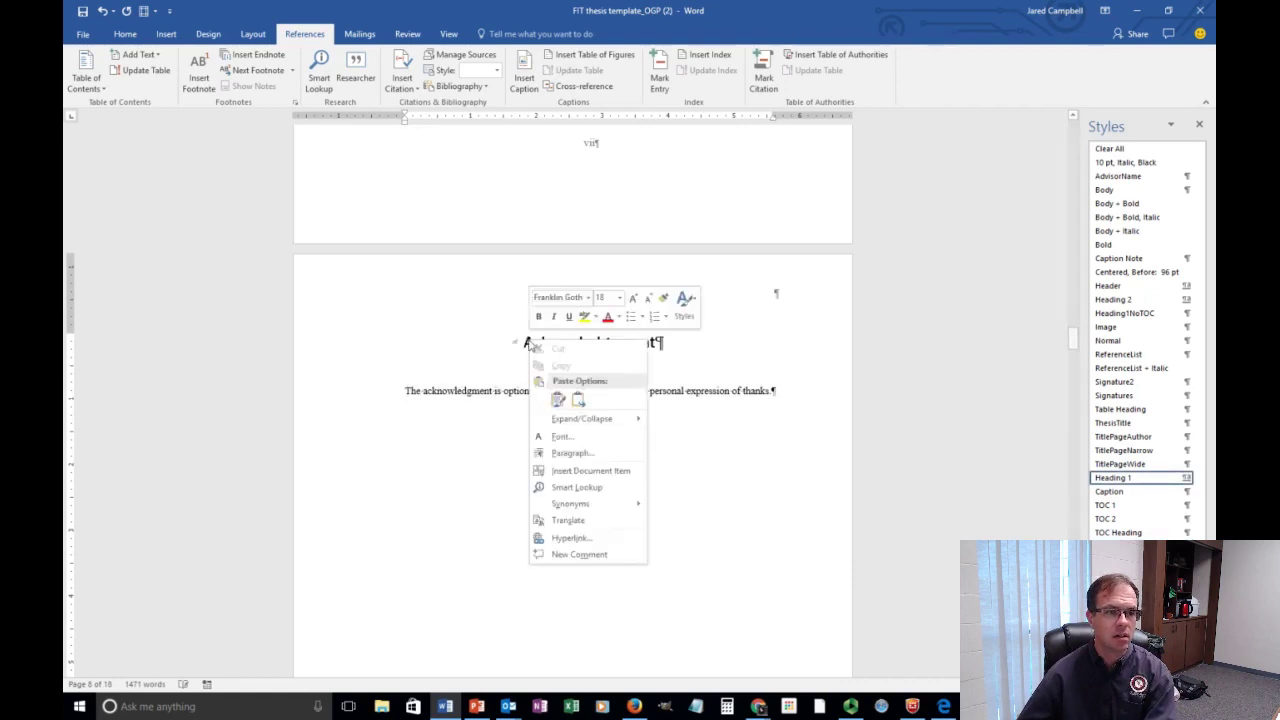
click(697, 349)
drag(668, 347, 418, 344)
key(Delete)
scroll(431, 366, up, 10)
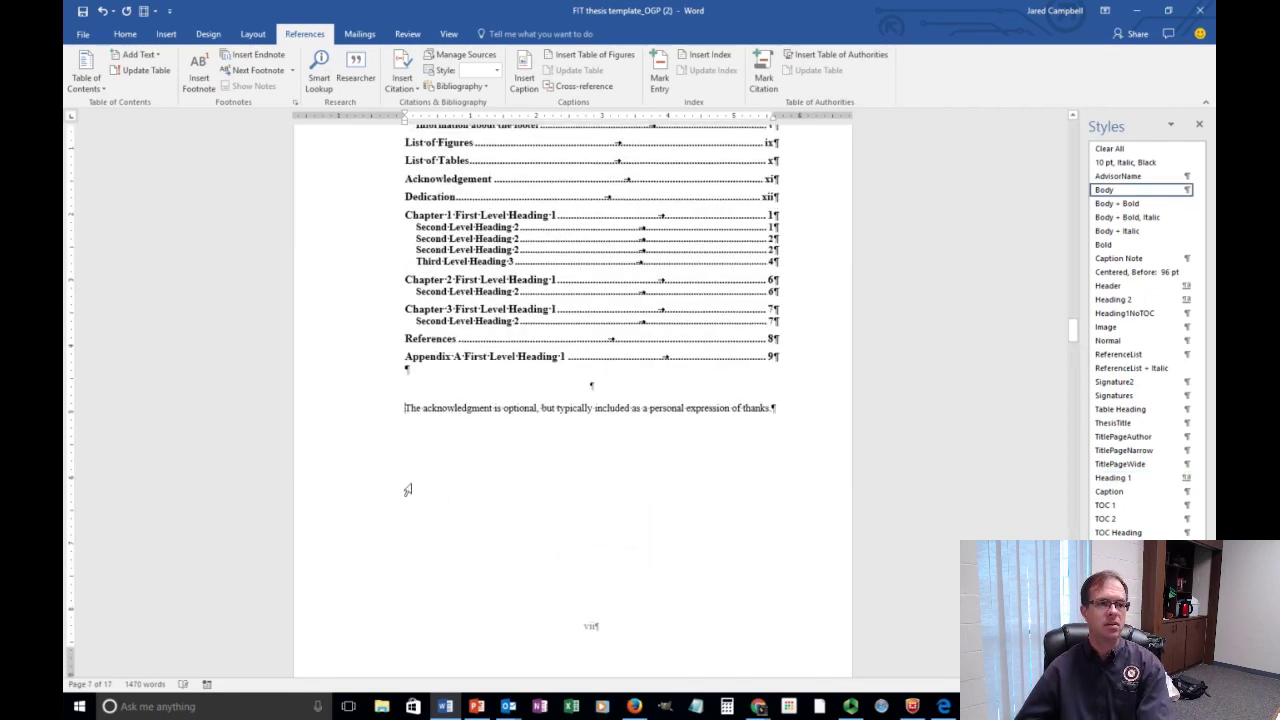
Insert a page break between the table of contents and the acknowledgment text.
click(597, 388)
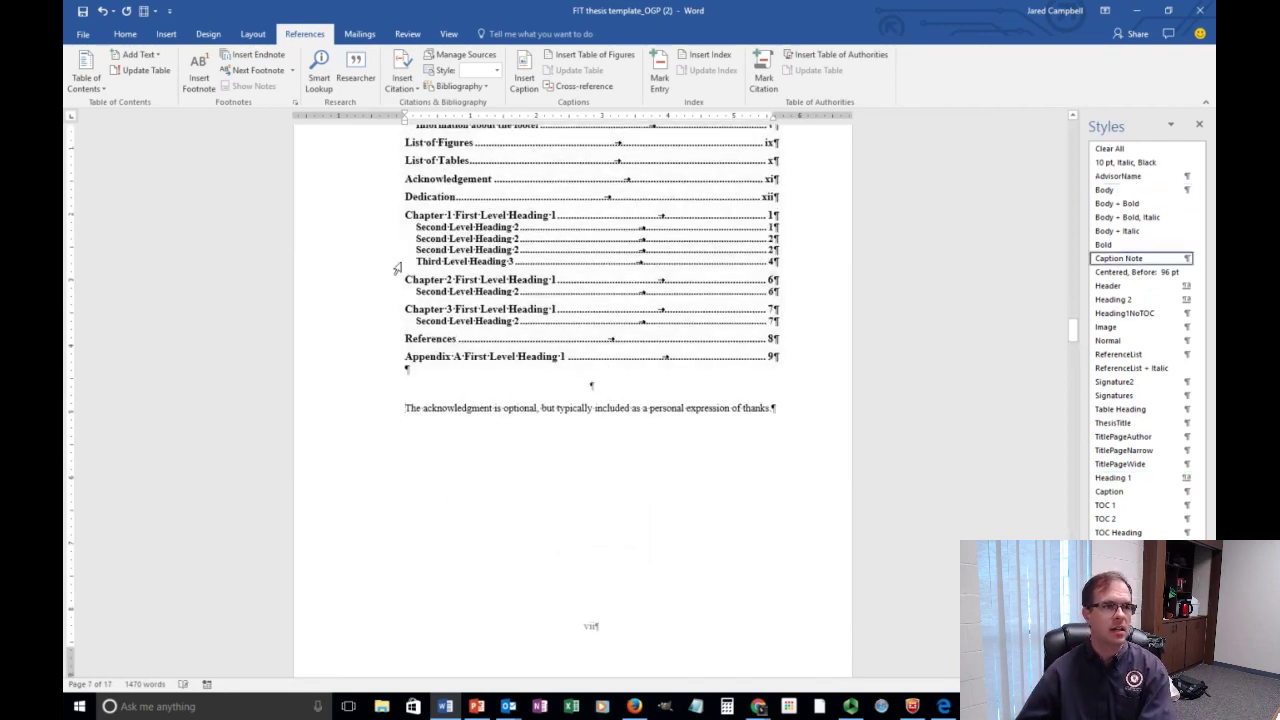
click(171, 36)
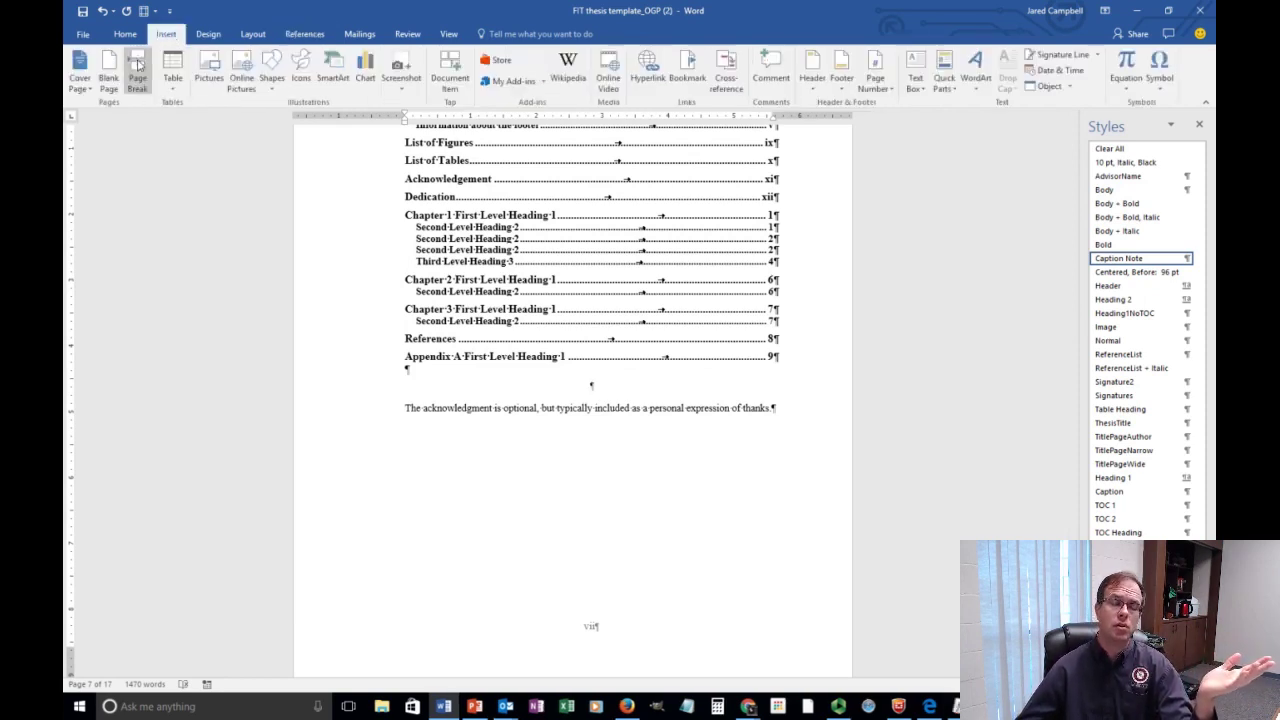
click(138, 64)
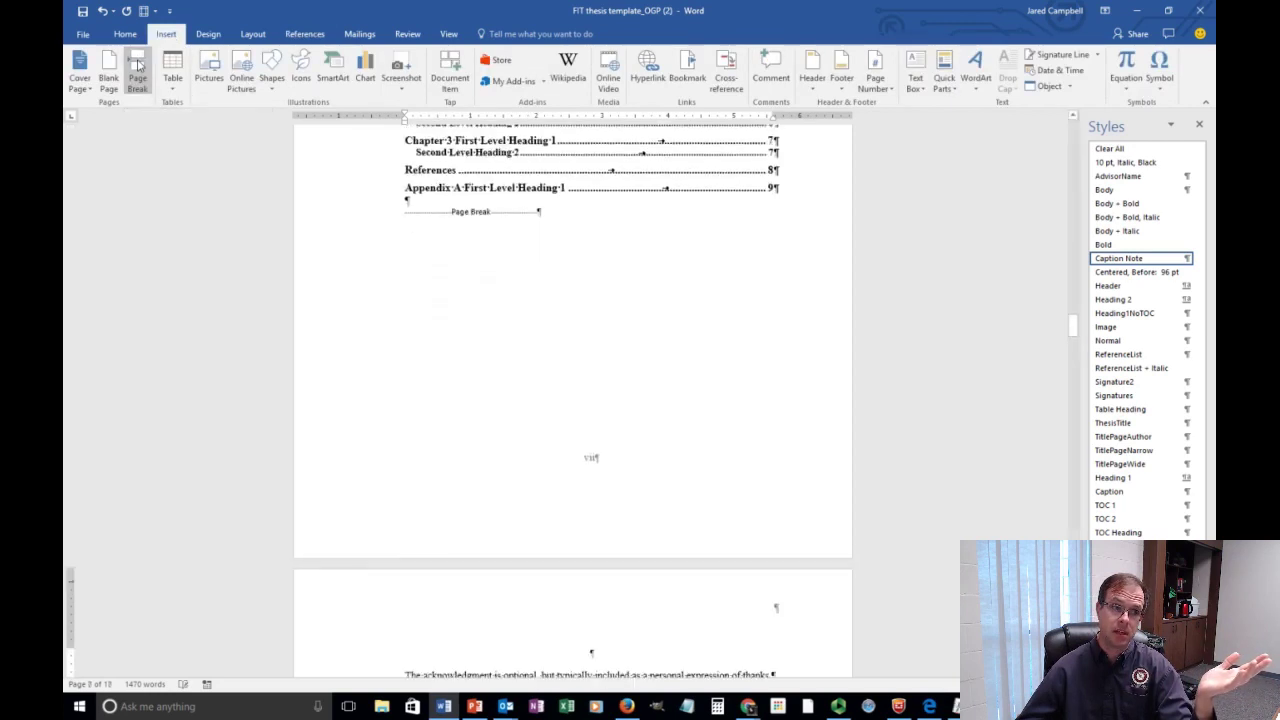
scroll(554, 320, down, 3)
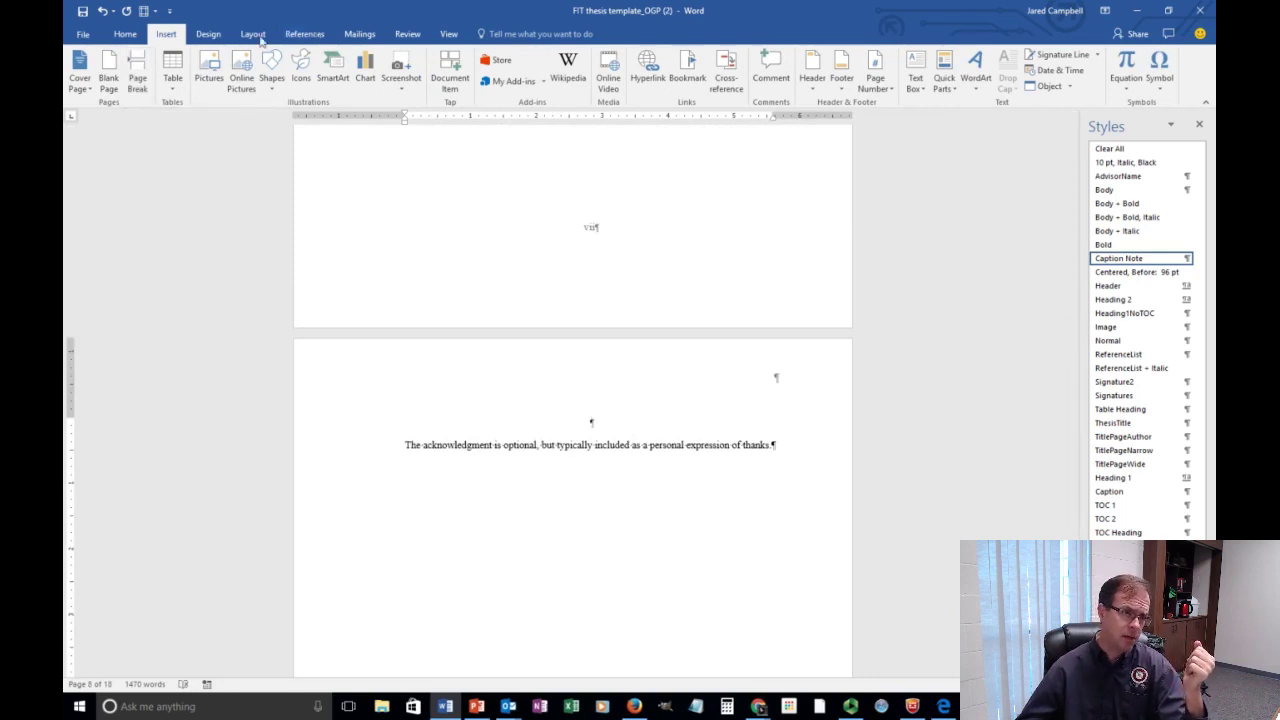
Insert a Table of Figures with default settings above the acknowledgment text.
click(324, 37)
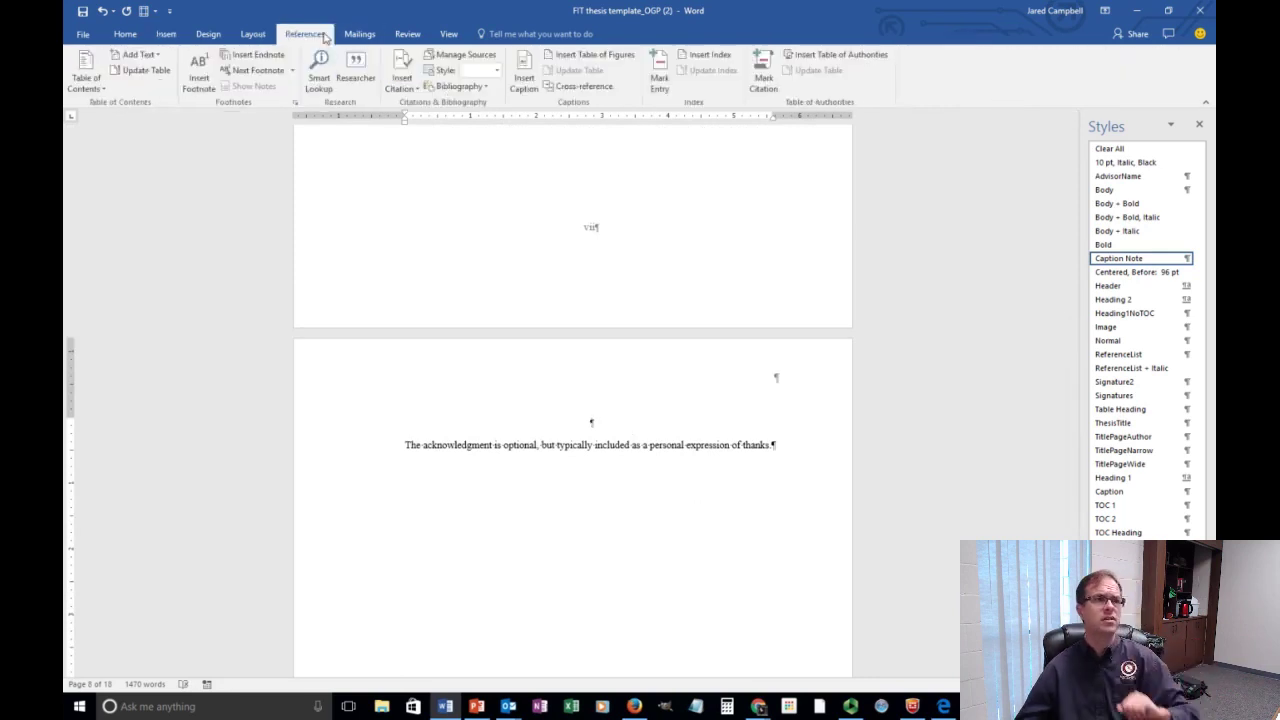
click(569, 57)
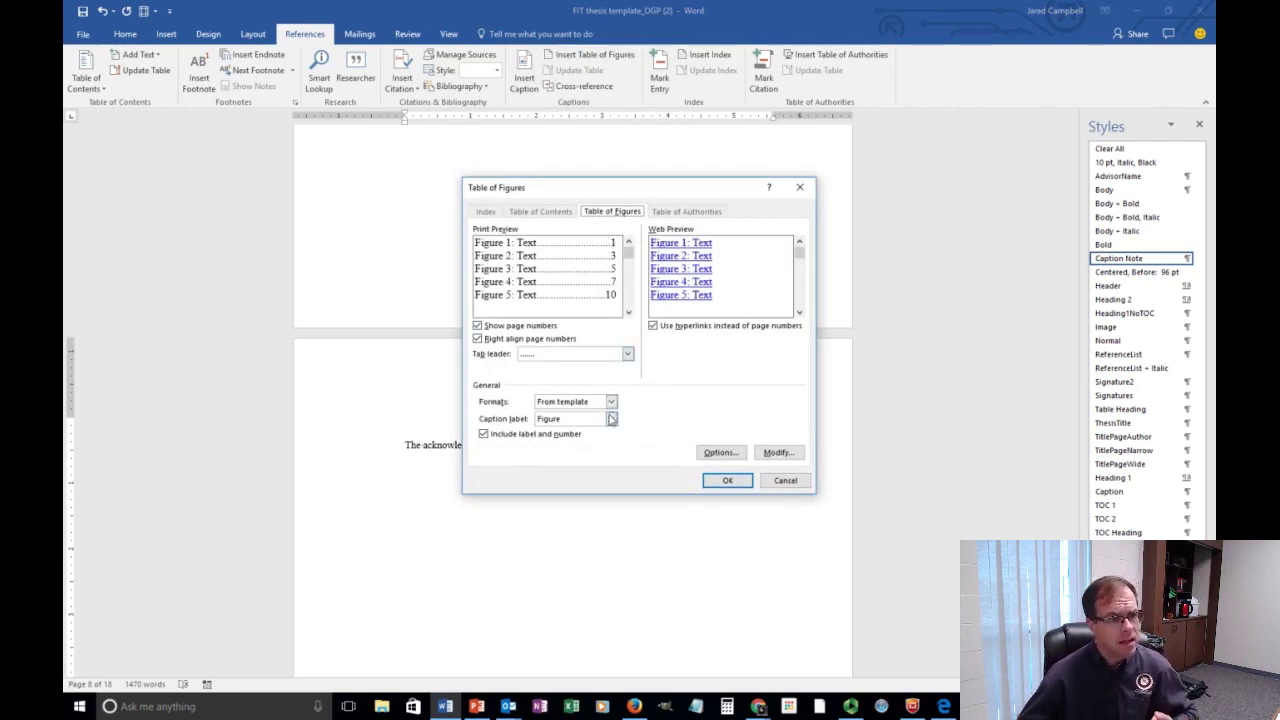
click(728, 481)
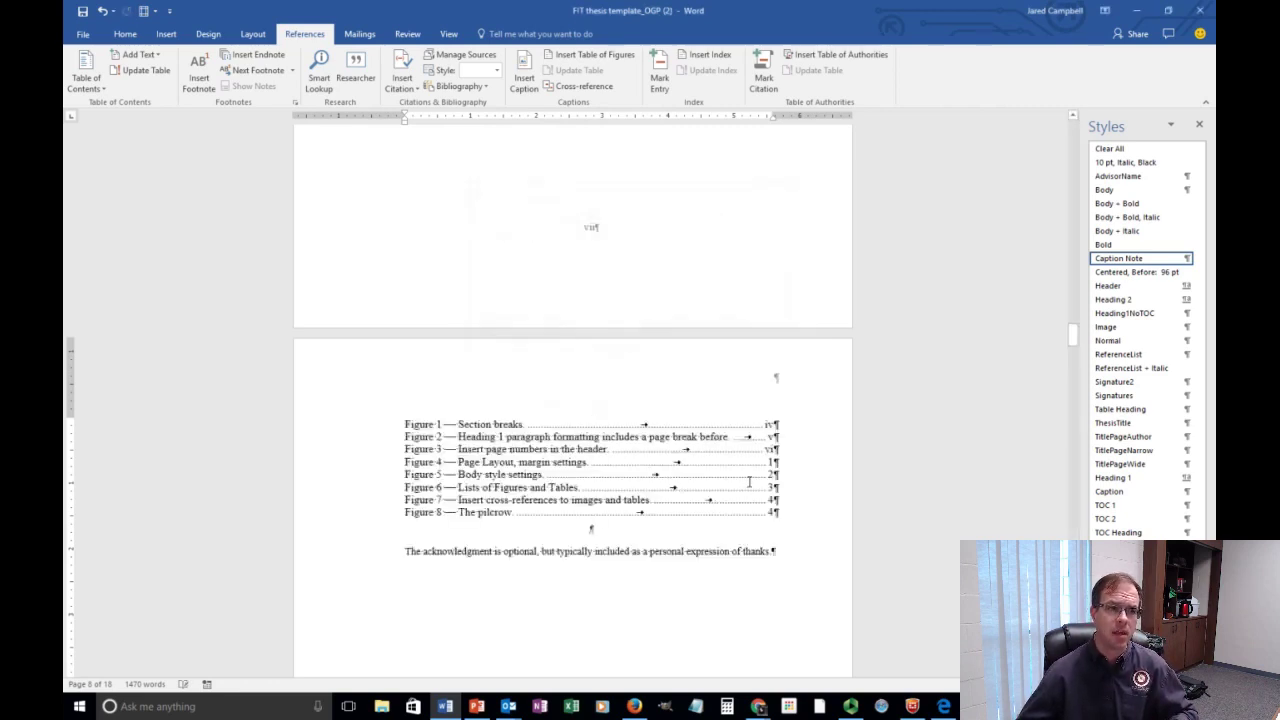
Add a 'Table of Figures' title above the figure list and style it Heading 1.
click(556, 414)
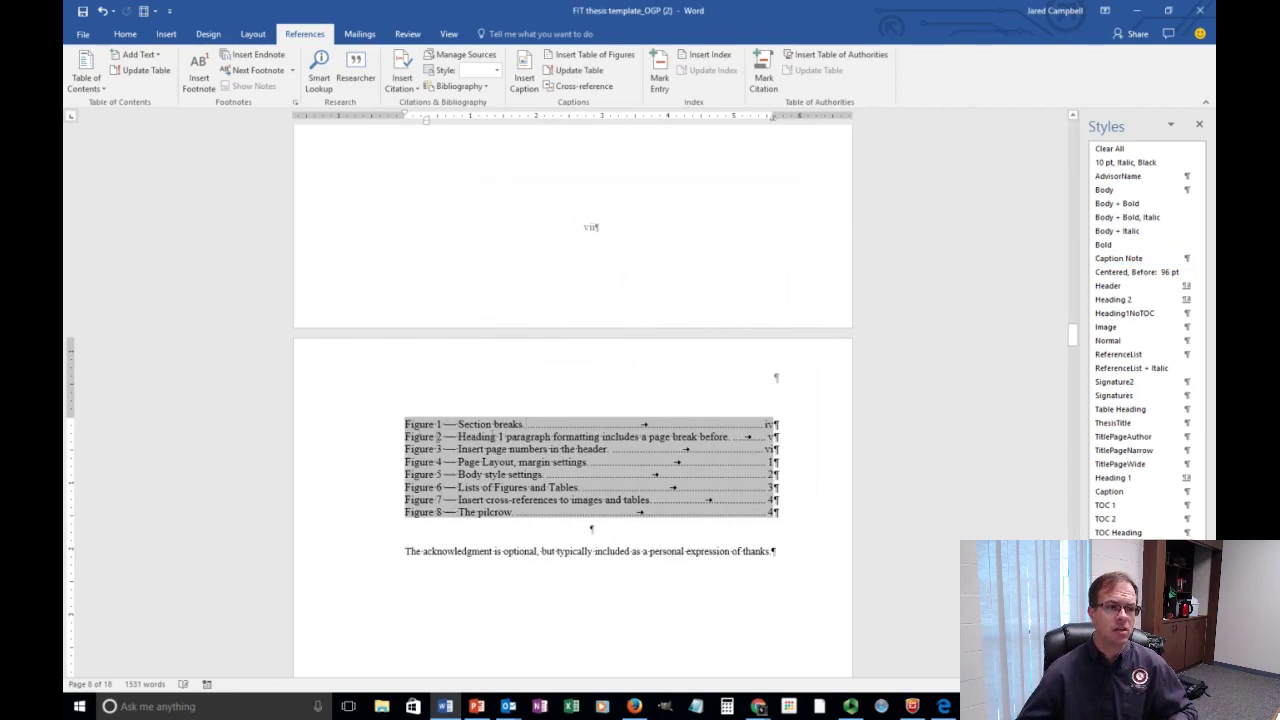
key(Return)
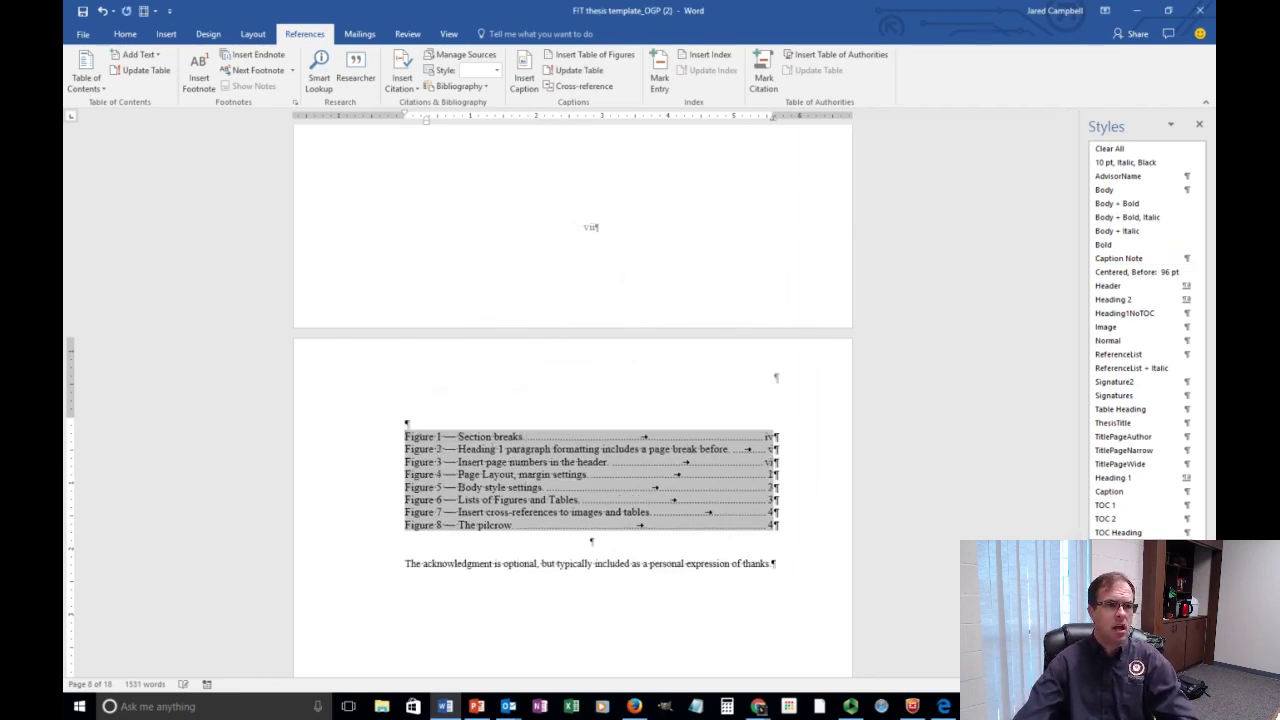
key(Up)
text(Table of Figures)
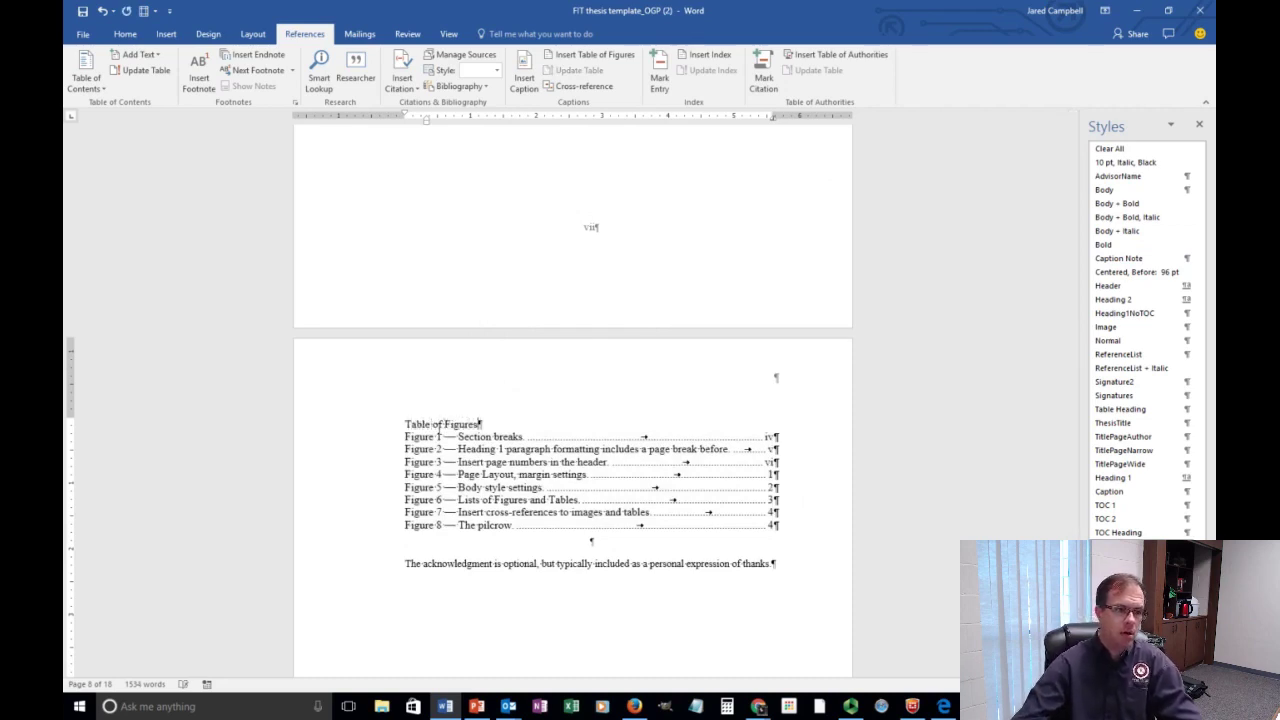
click(371, 424)
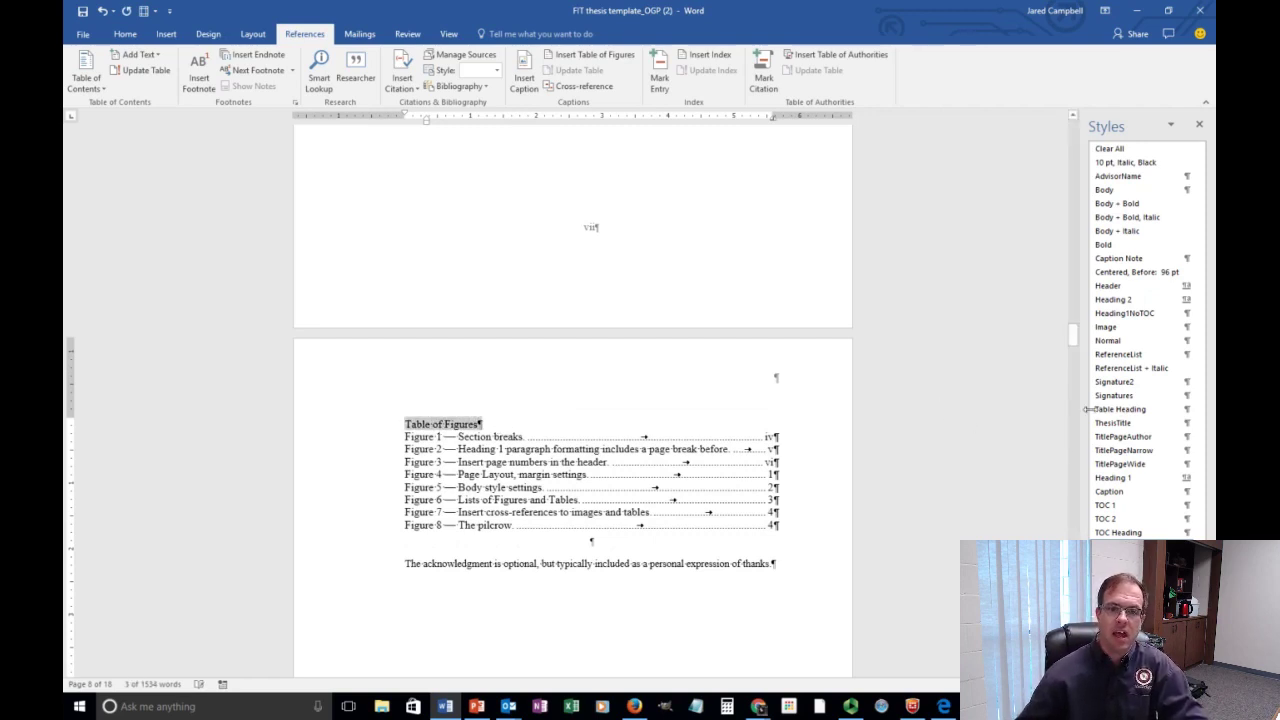
click(1128, 479)
click(847, 456)
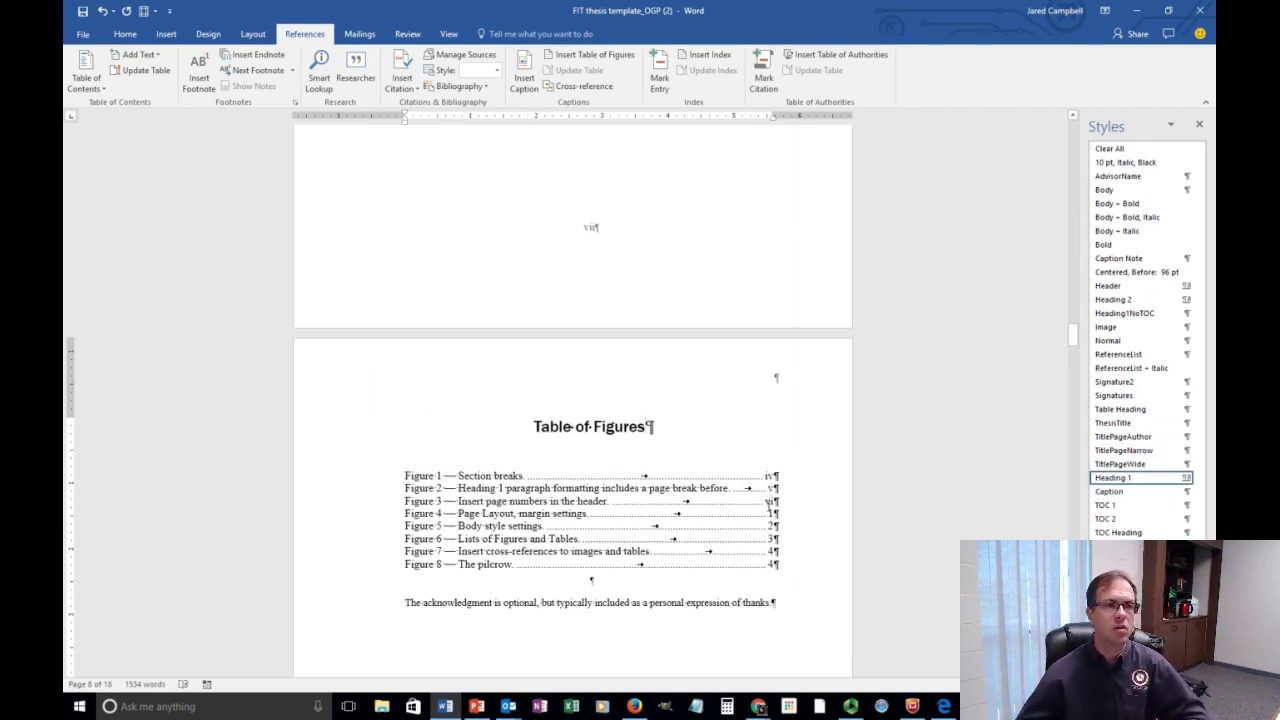
Delete the 'Figure 1 — Section breaks' caption and leave an empty paragraph below the screenshot.
scroll(768, 507, up, 10)
scroll(771, 518, down, 20)
scroll(771, 520, up, 3)
scroll(771, 525, up, 3)
scroll(771, 534, up, 10)
scroll(780, 540, up, 5)
scroll(771, 537, down, 7)
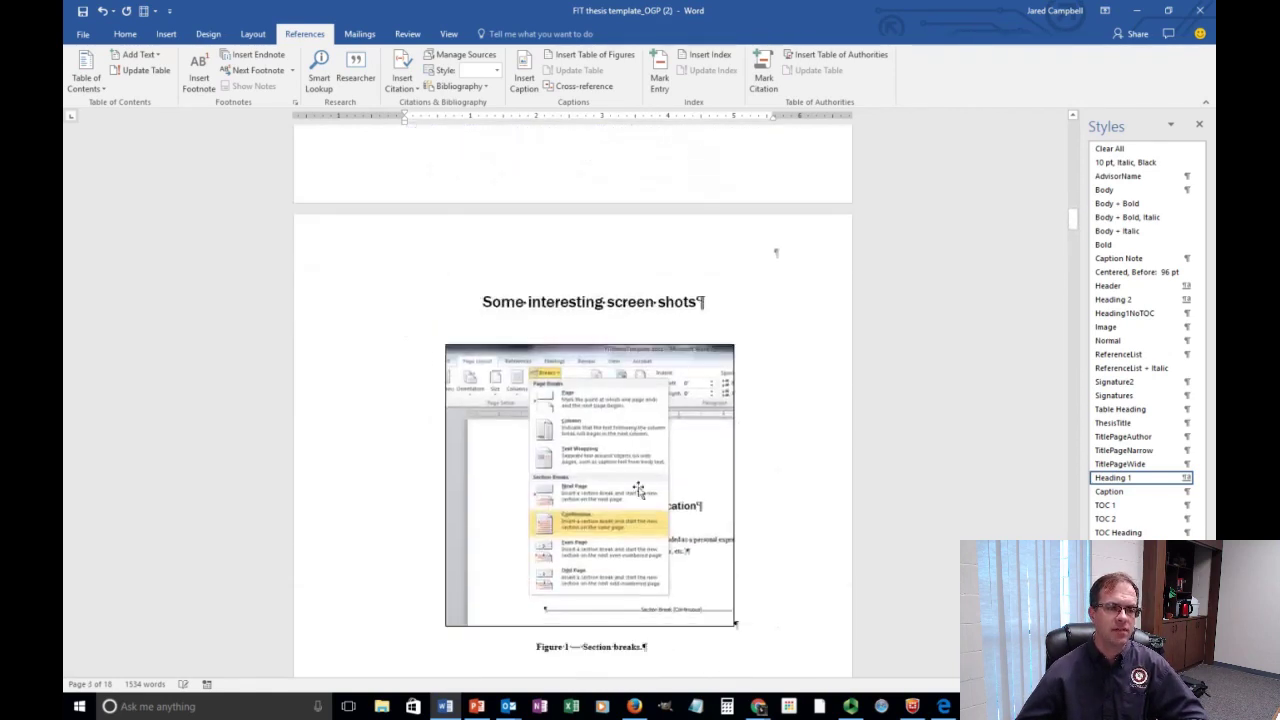
scroll(638, 488, down, 2)
click(559, 570)
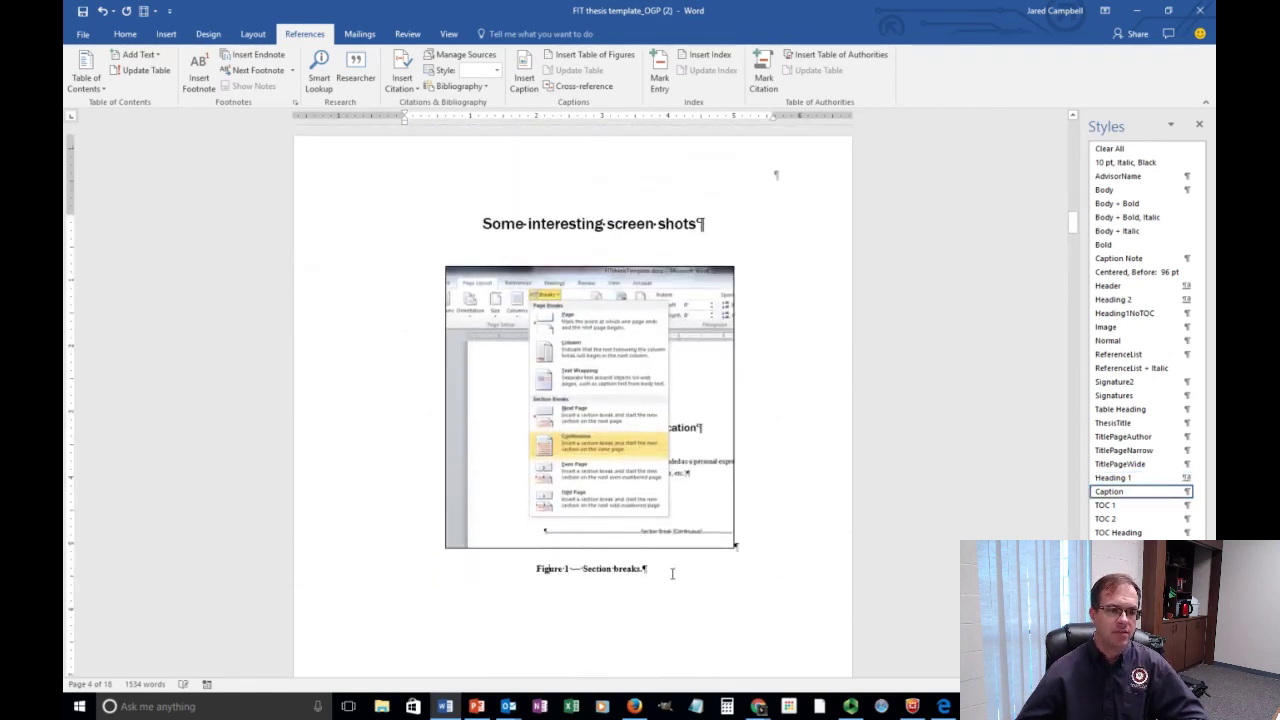
drag(672, 573, 531, 569)
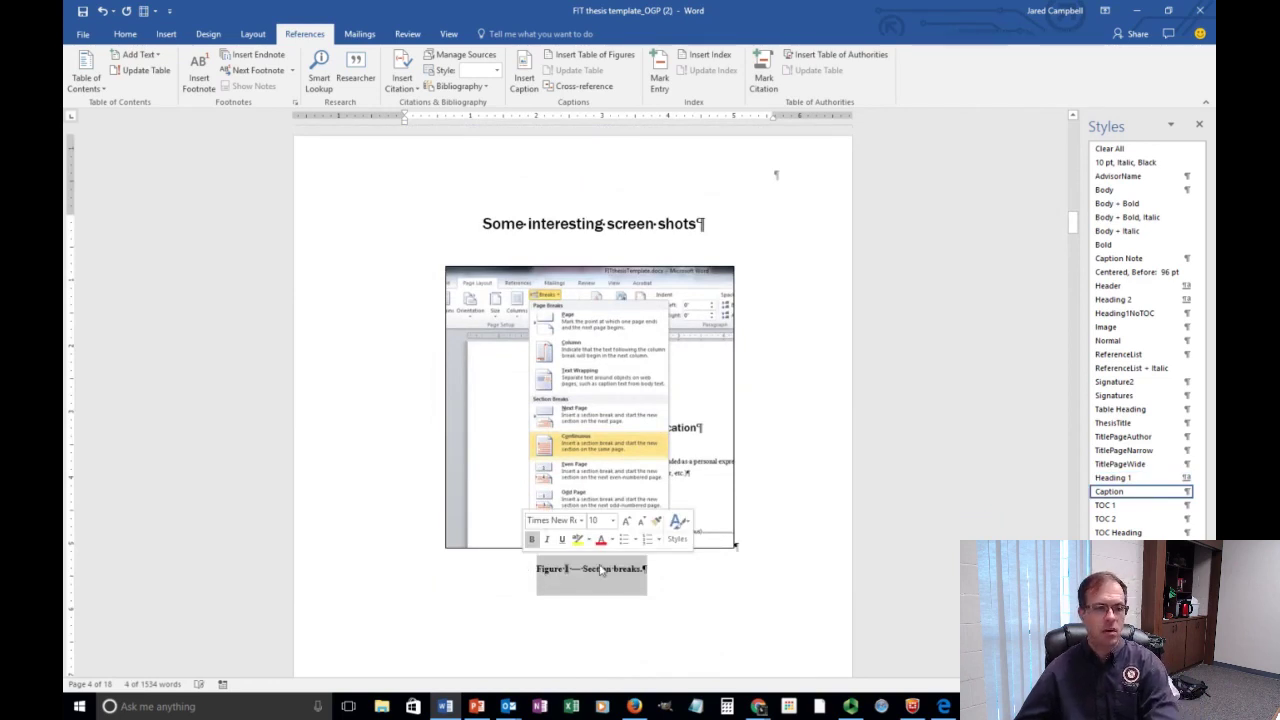
key(Delete)
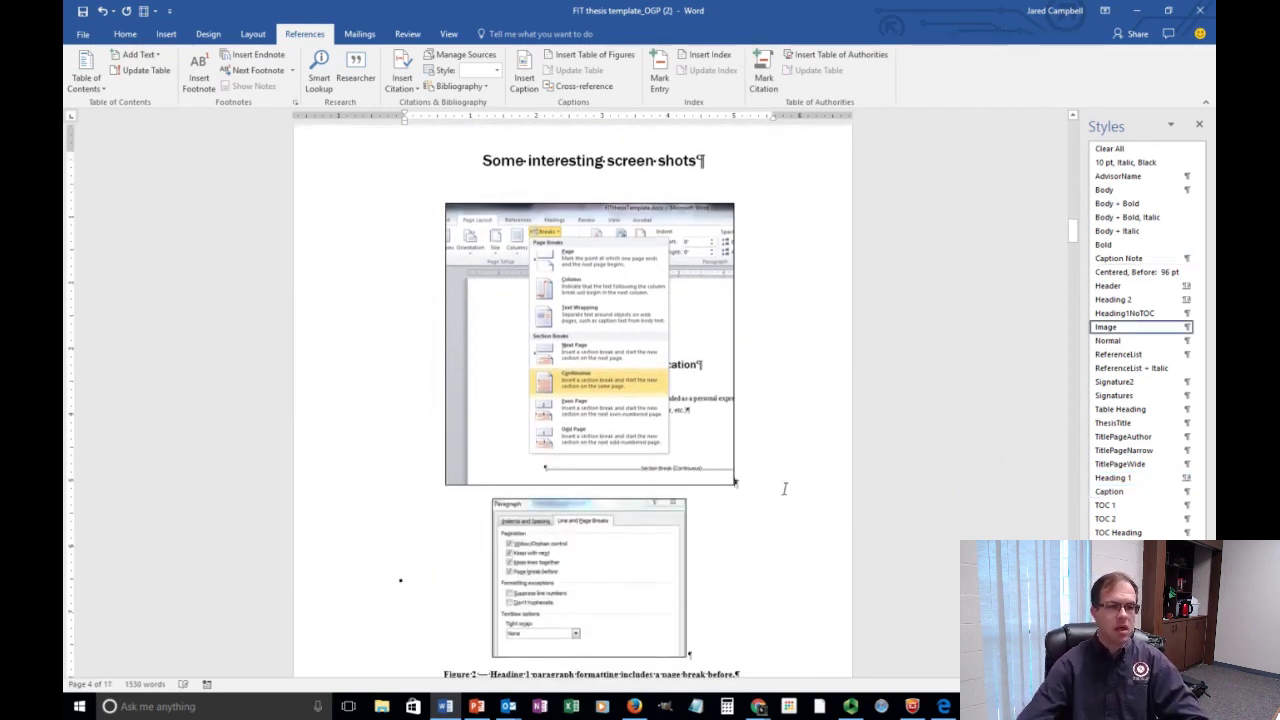
key(Return)
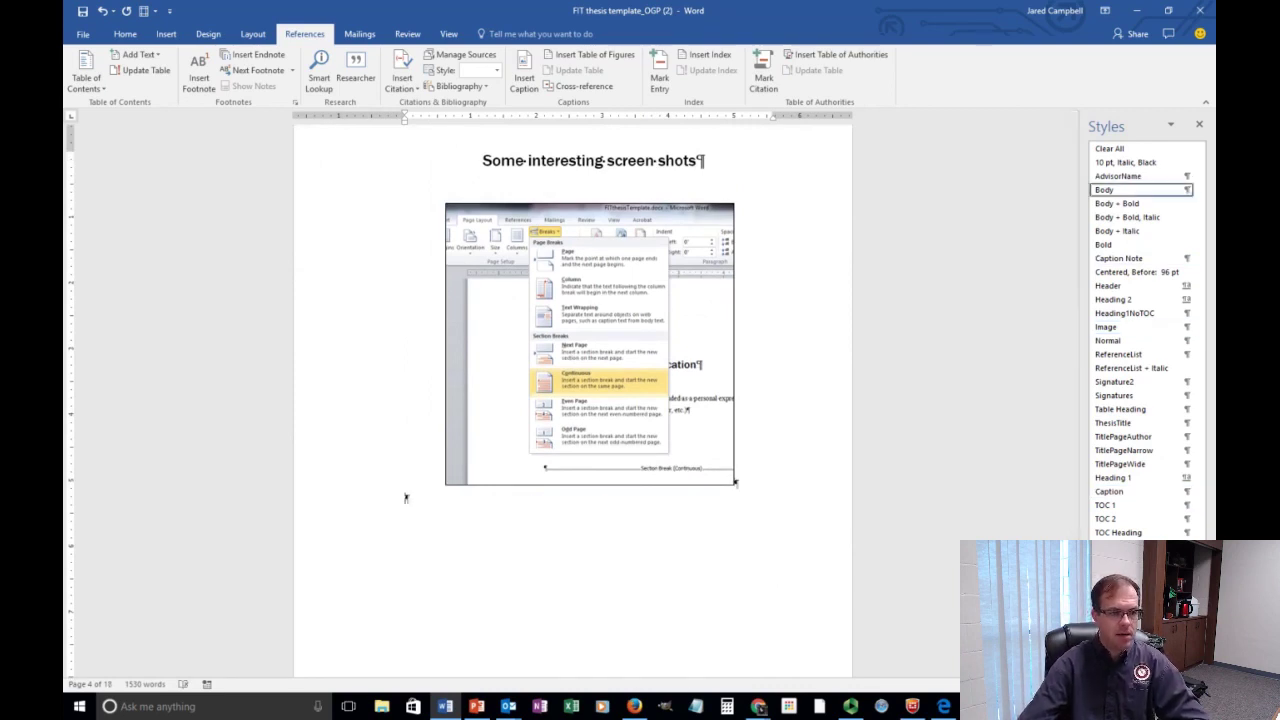
Caption the first screenshot 'Figure 1 Interesting screen shot 1' using the Figure label.
click(518, 82)
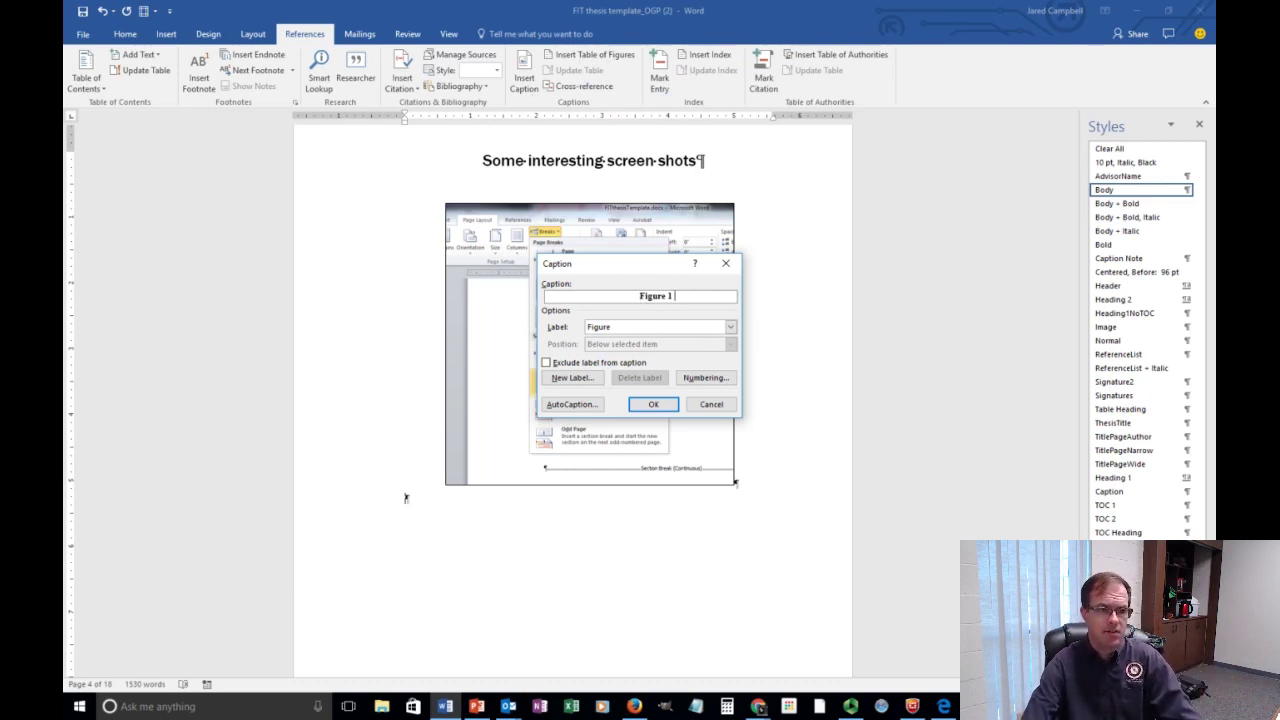
text(Interesting screen shot 1)
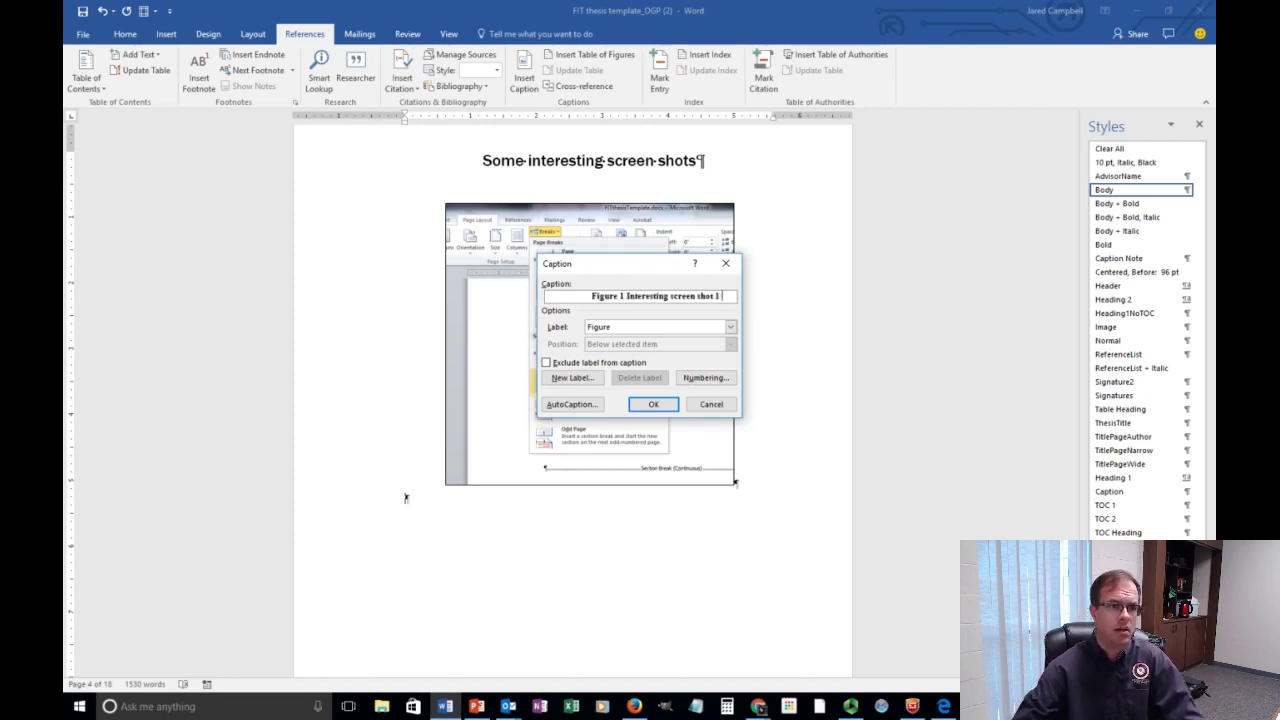
click(730, 327)
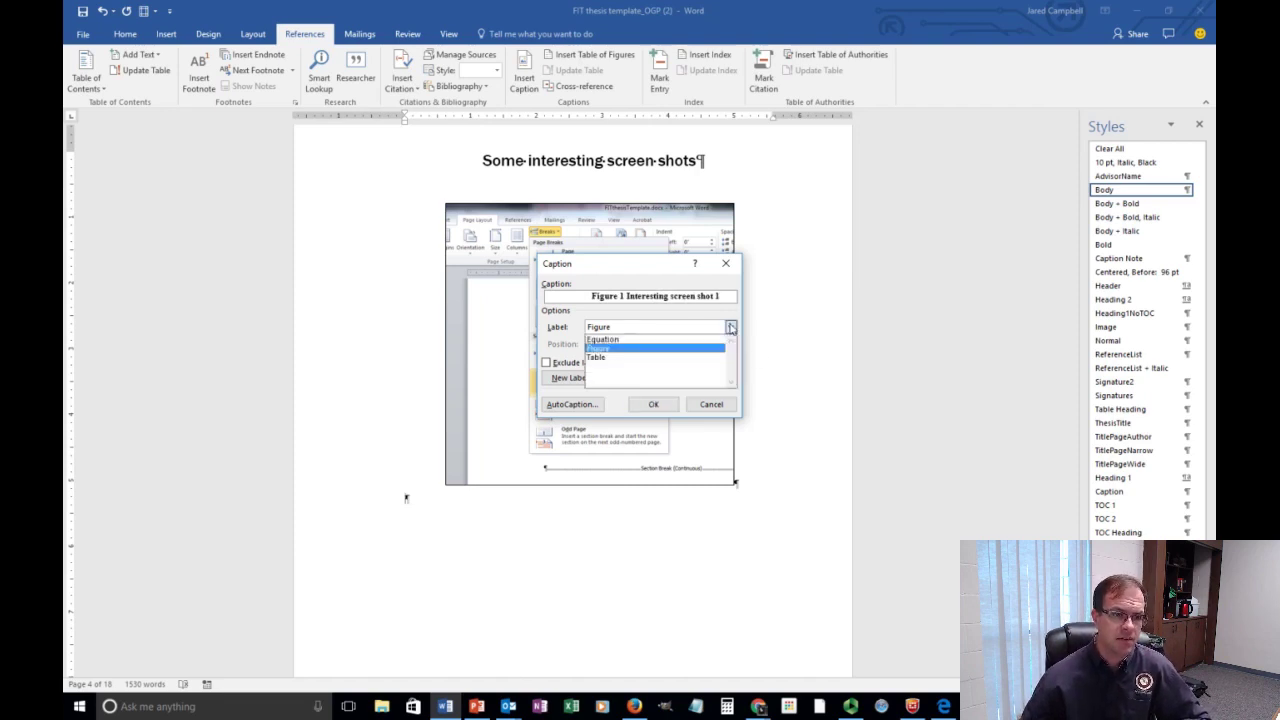
click(680, 349)
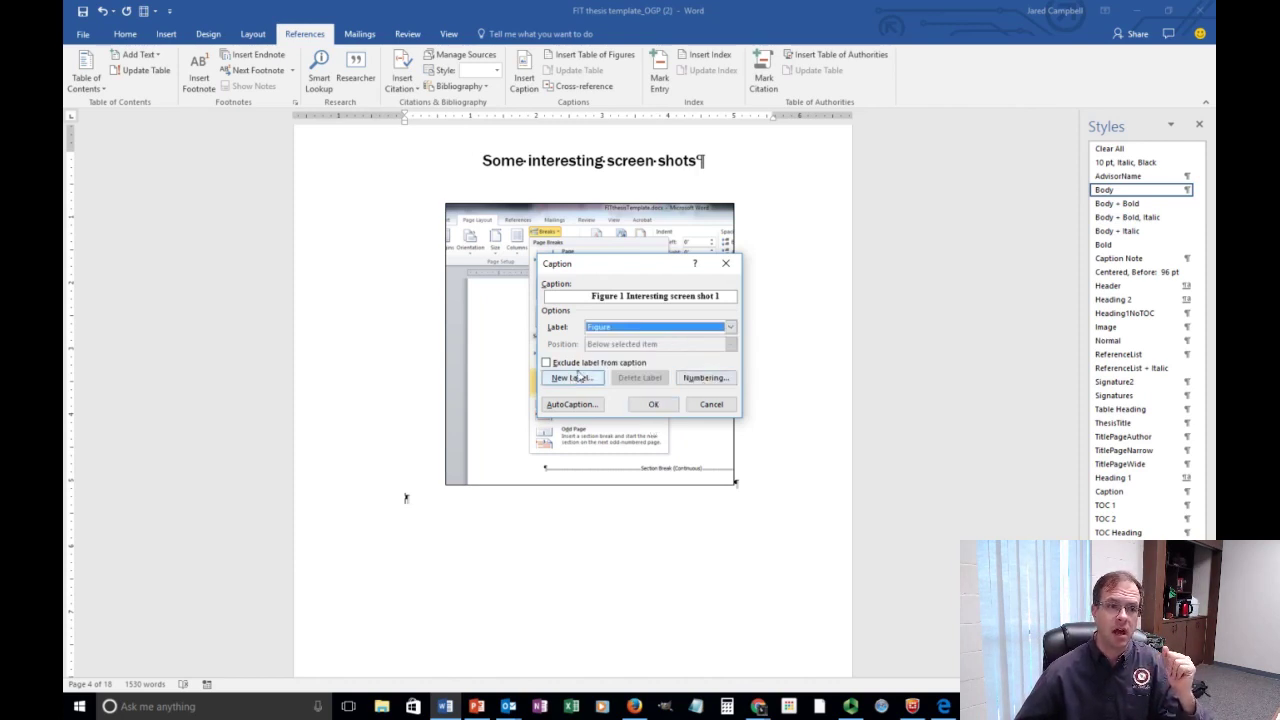
click(660, 406)
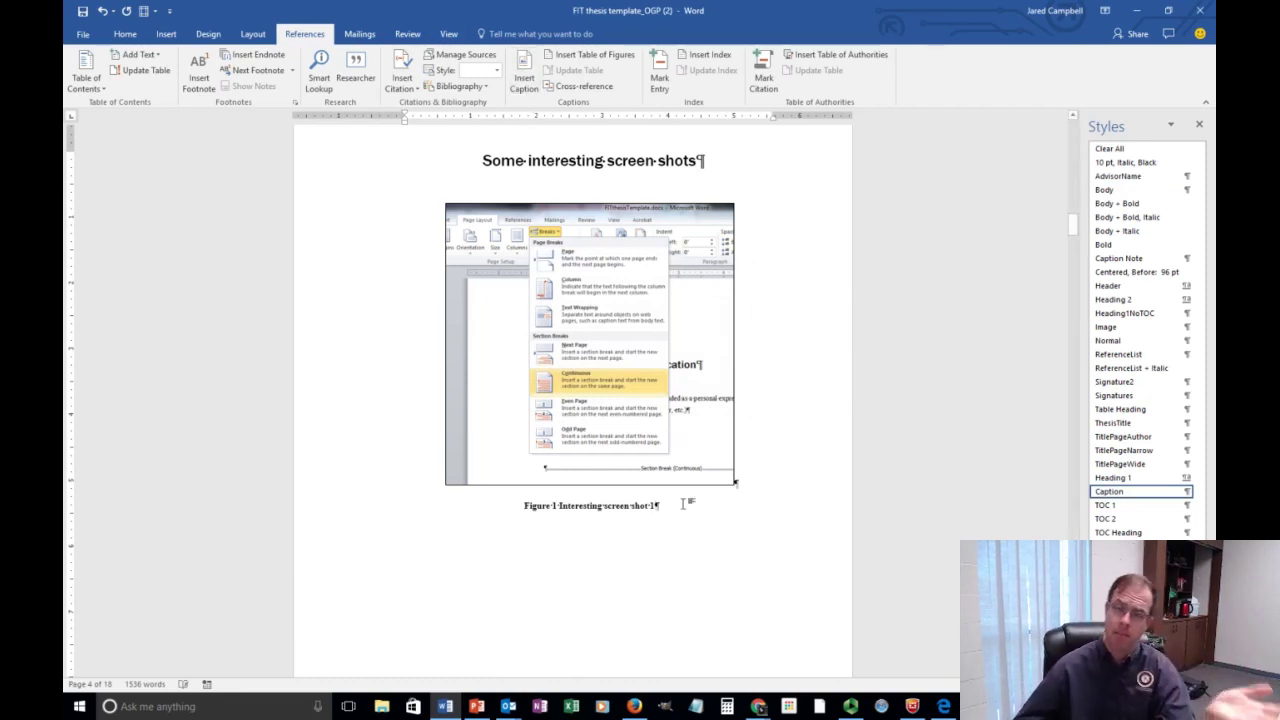
Open and cancel the caption settings for Figure 2, then return to the Table of Figures.
scroll(678, 505, down, 8)
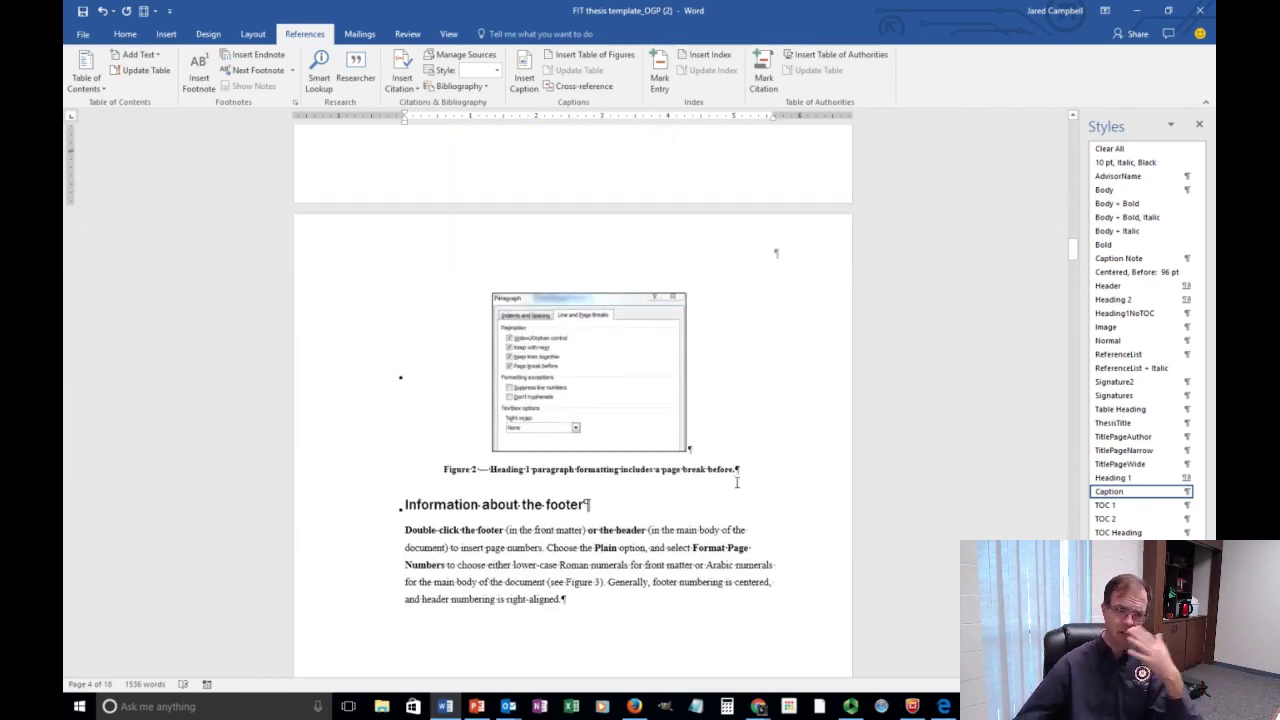
drag(755, 475, 436, 479)
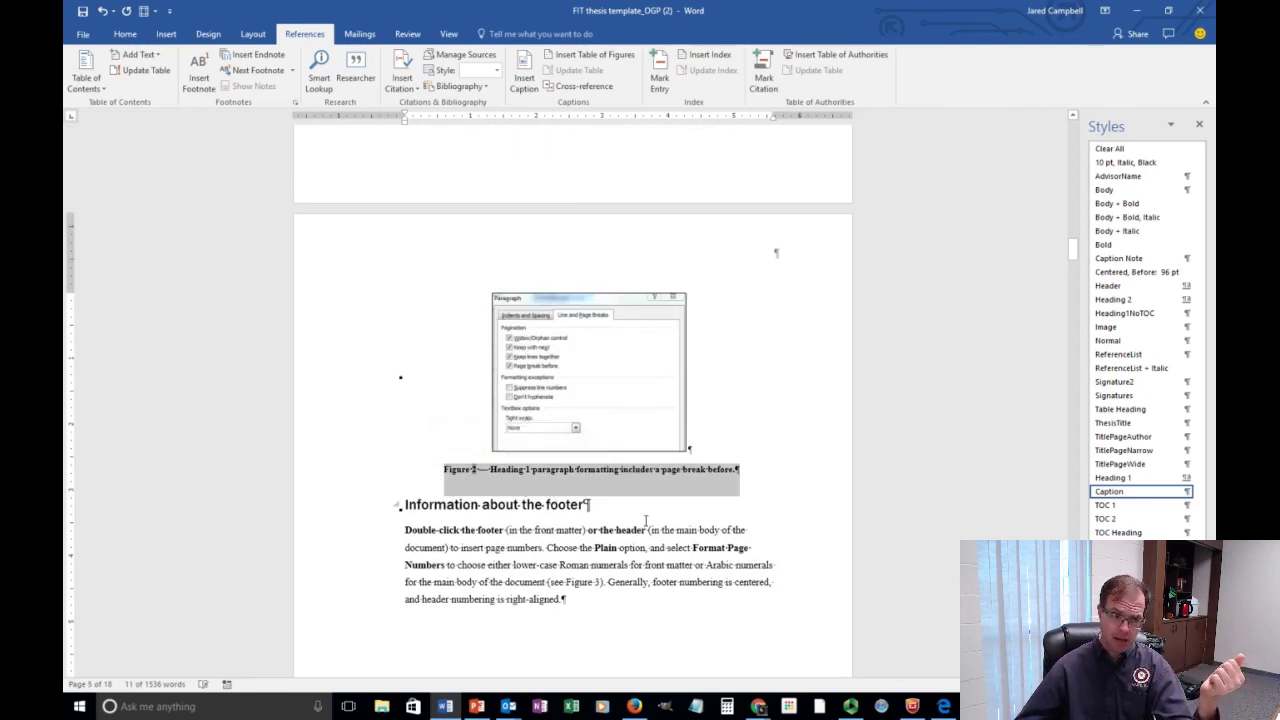
click(526, 80)
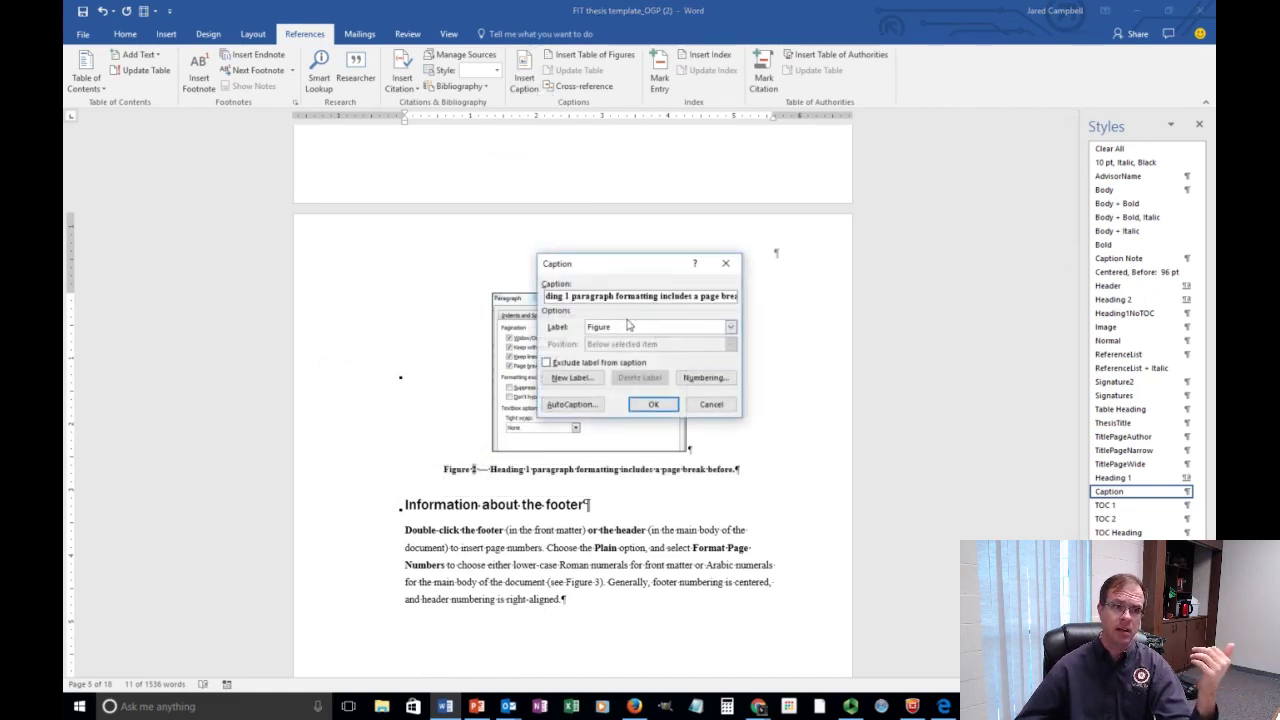
click(713, 404)
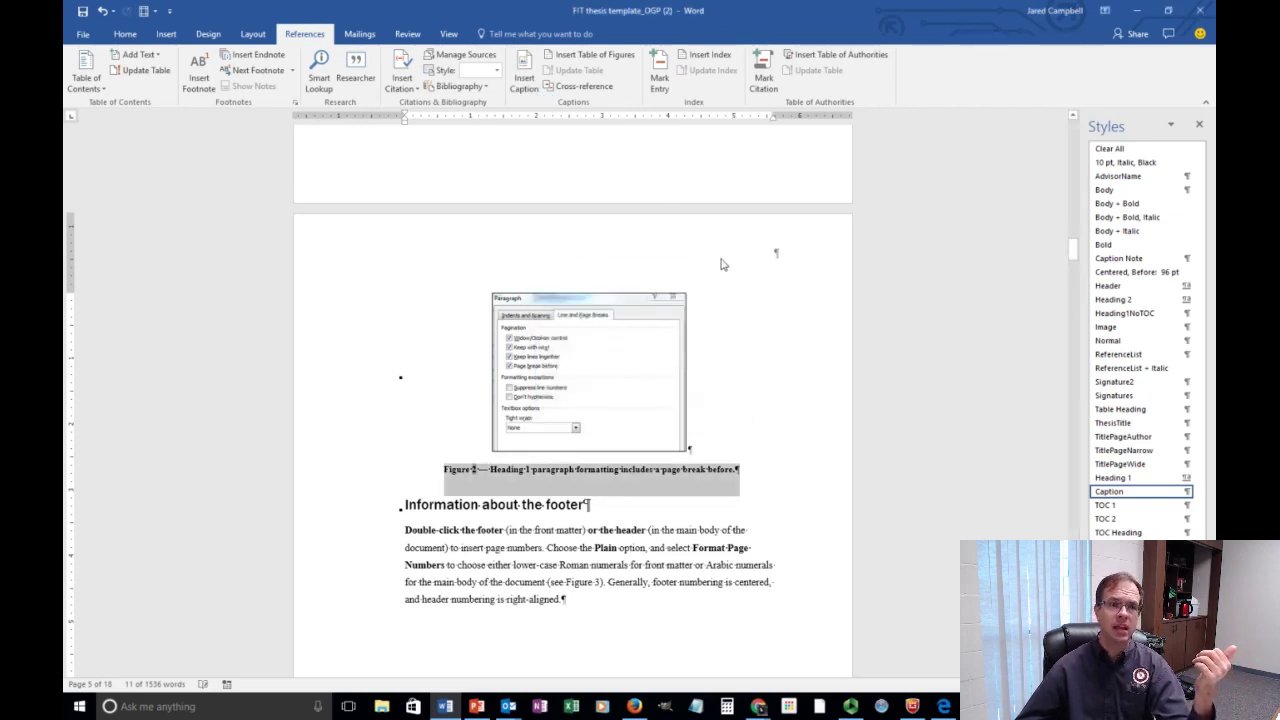
scroll(720, 264, down, 15)
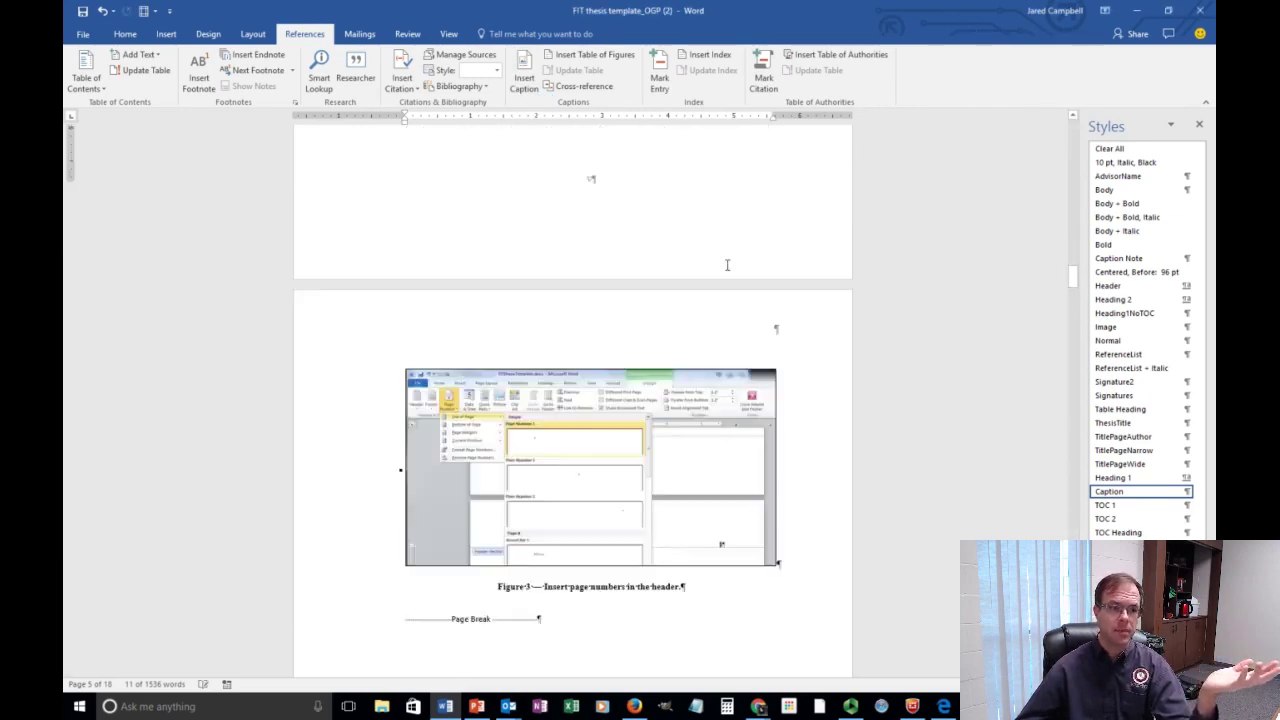
scroll(700, 276, down, 12)
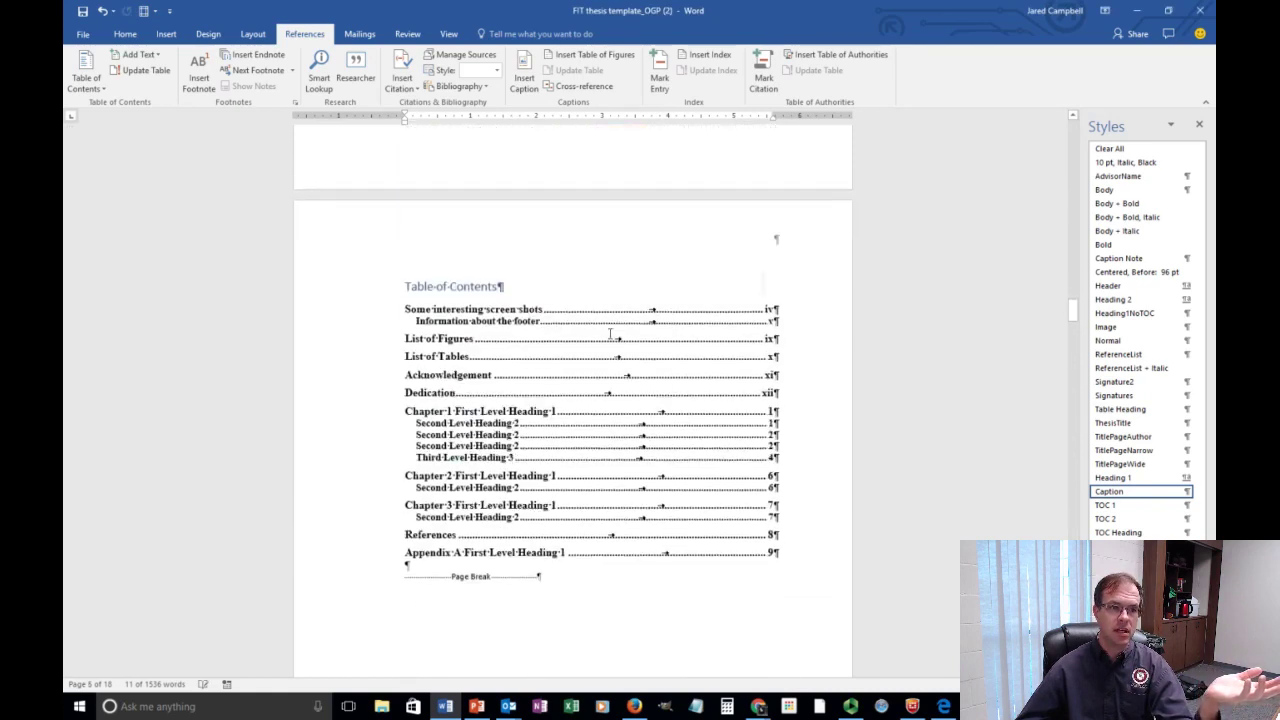
click(620, 413)
scroll(620, 413, down, 8)
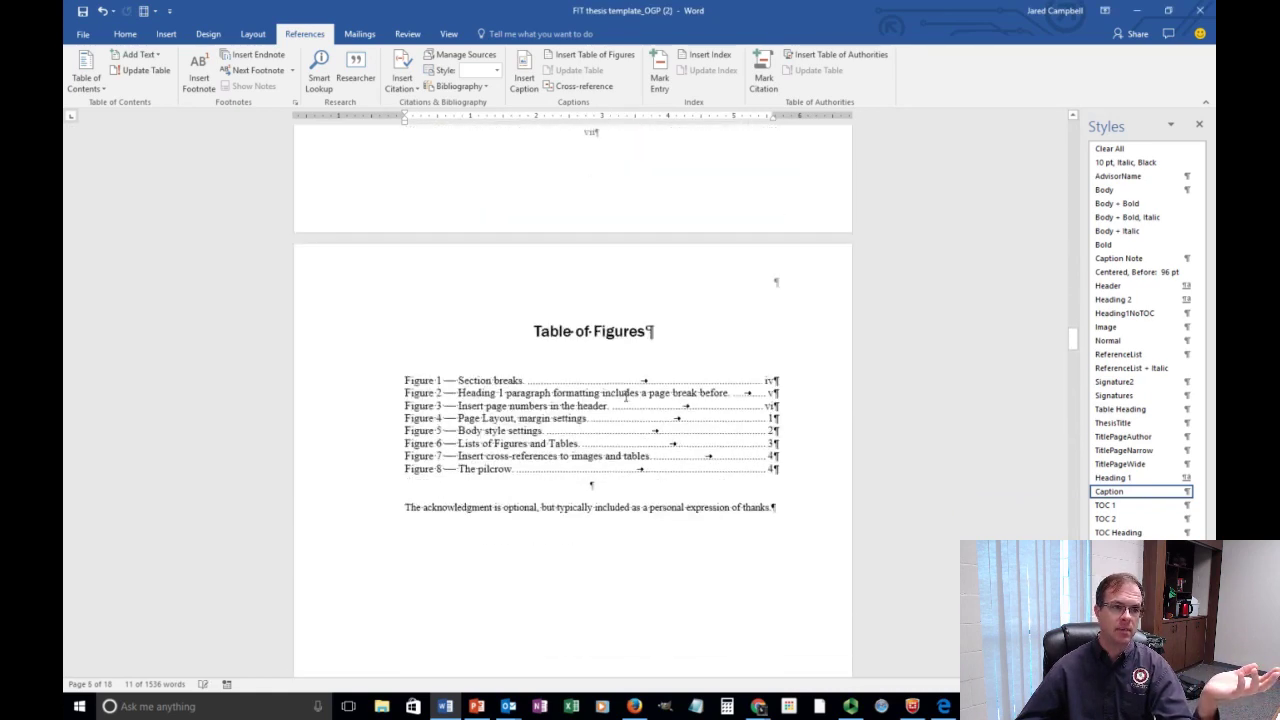
Refresh the Table of Figures and select the em dash after Figure 3.
click(608, 363)
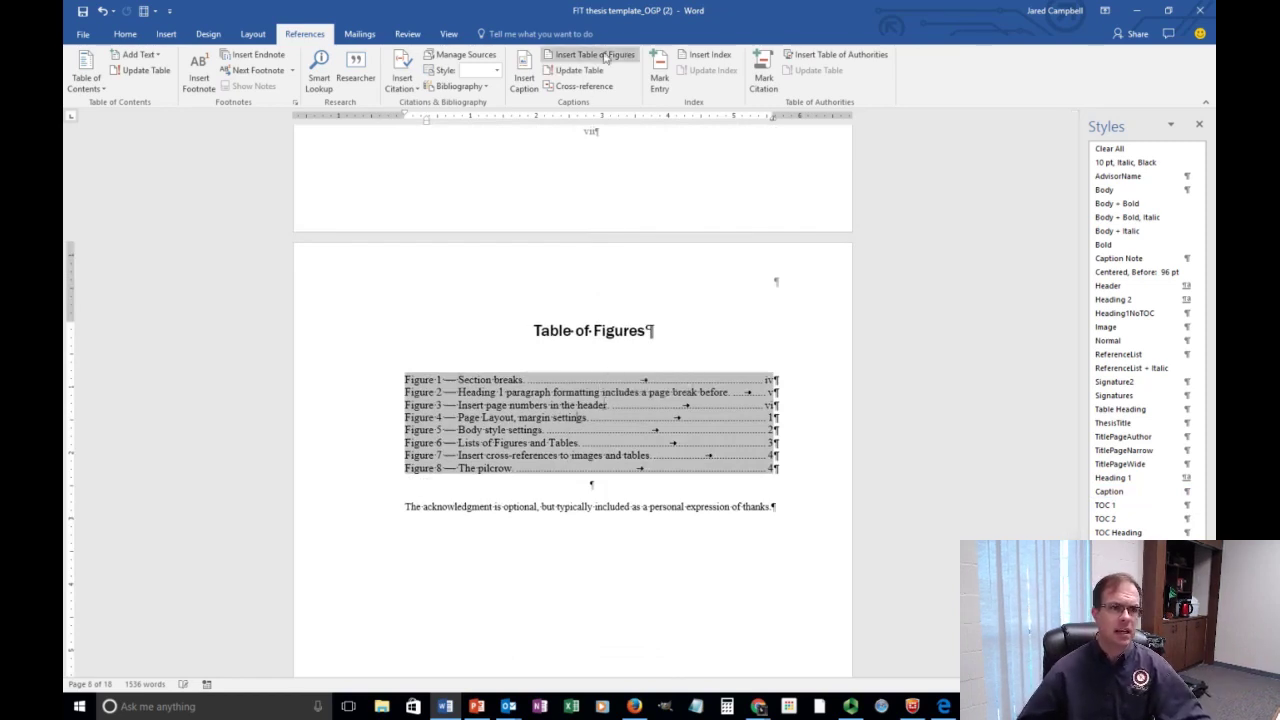
click(592, 71)
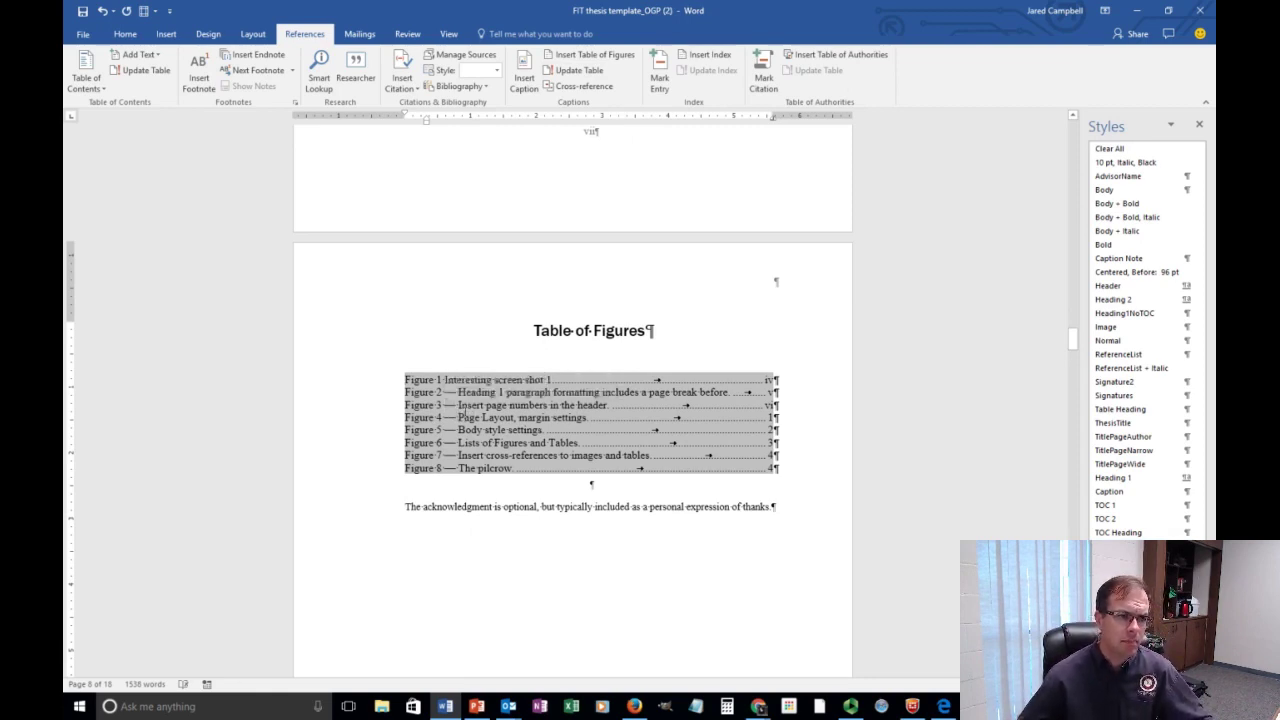
drag(457, 405, 444, 406)
key(ctrl+c)
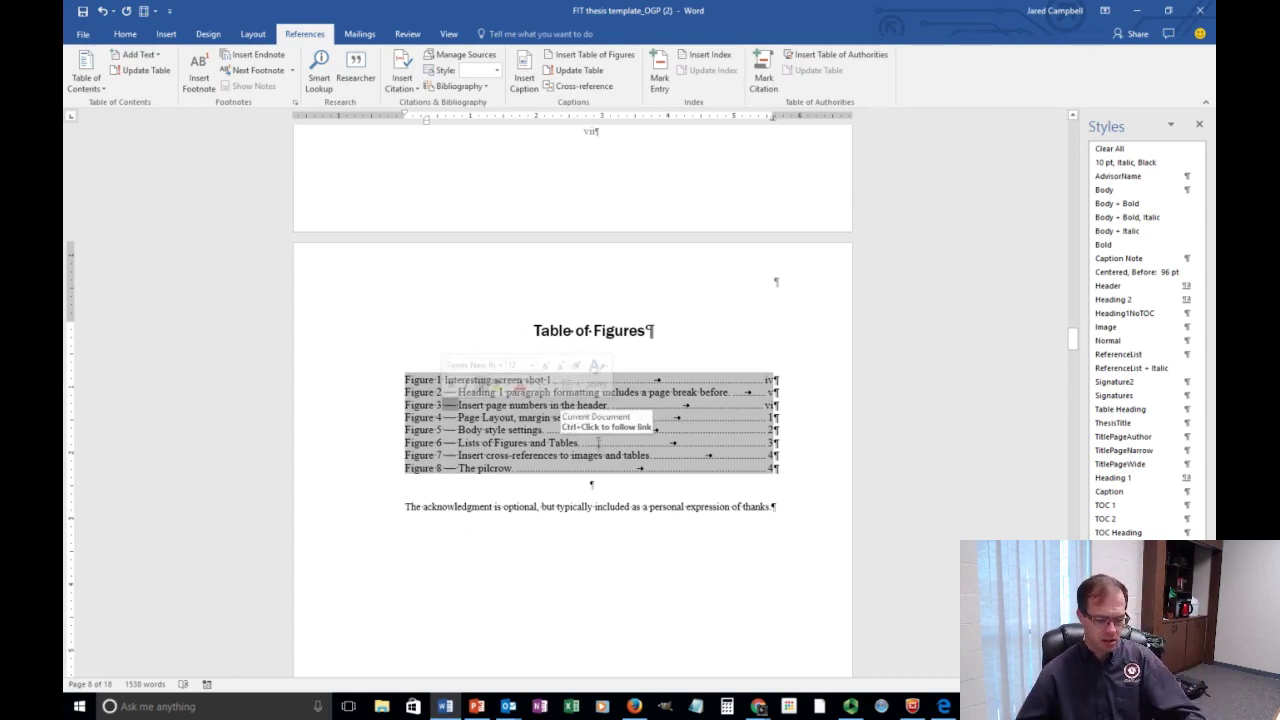
Paste the em dash before 'Interesting' in the Figure 1 caption.
scroll(611, 430, up, 3)
scroll(611, 430, up, 20)
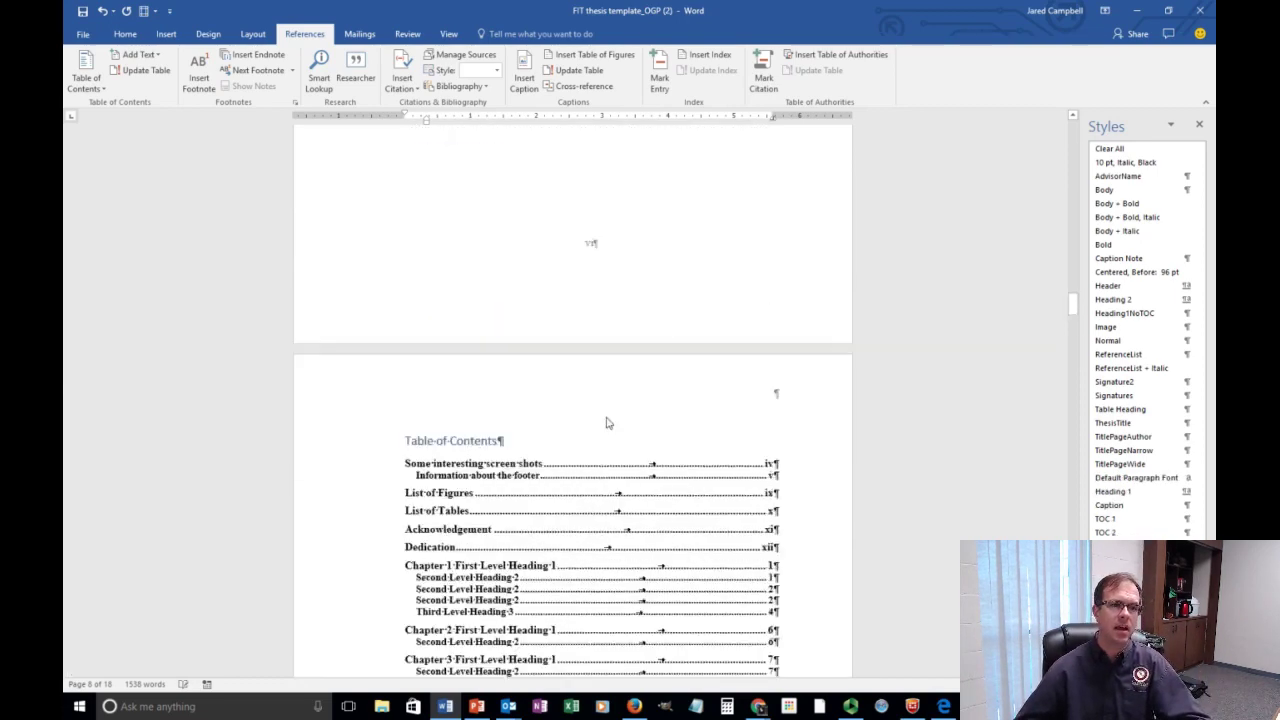
scroll(613, 424, up, 15)
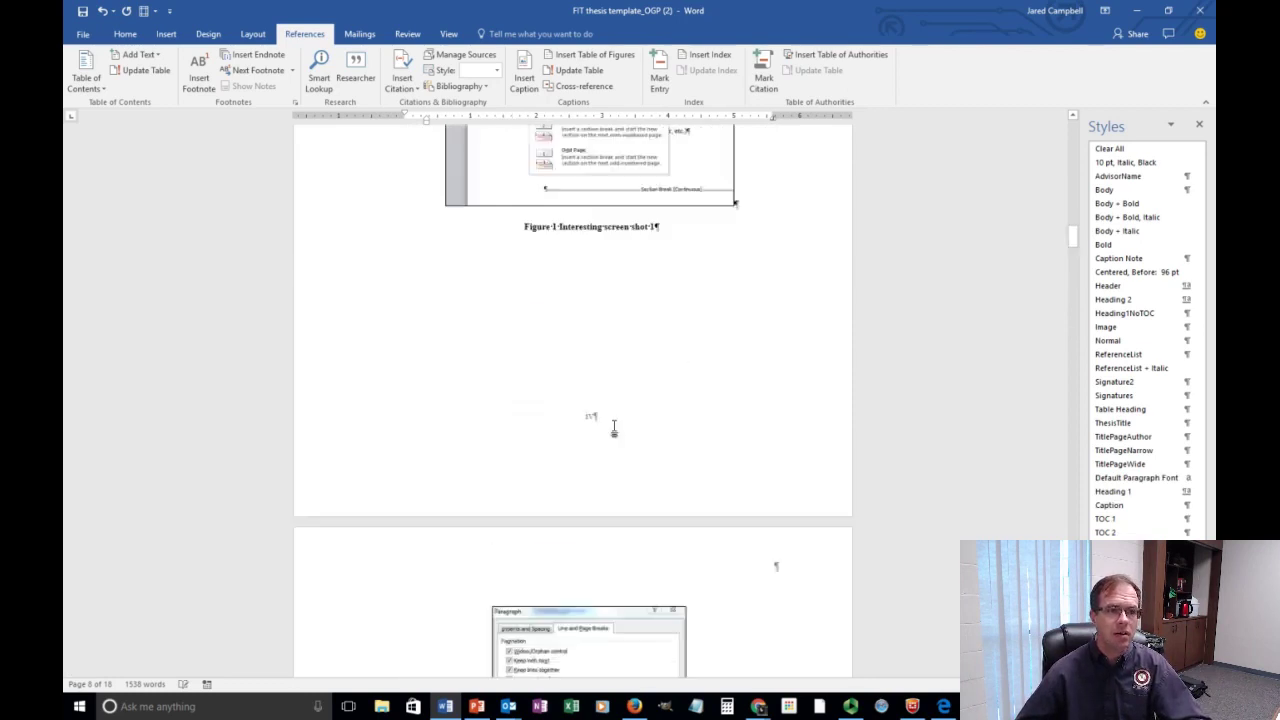
click(582, 542)
double_click(582, 544)
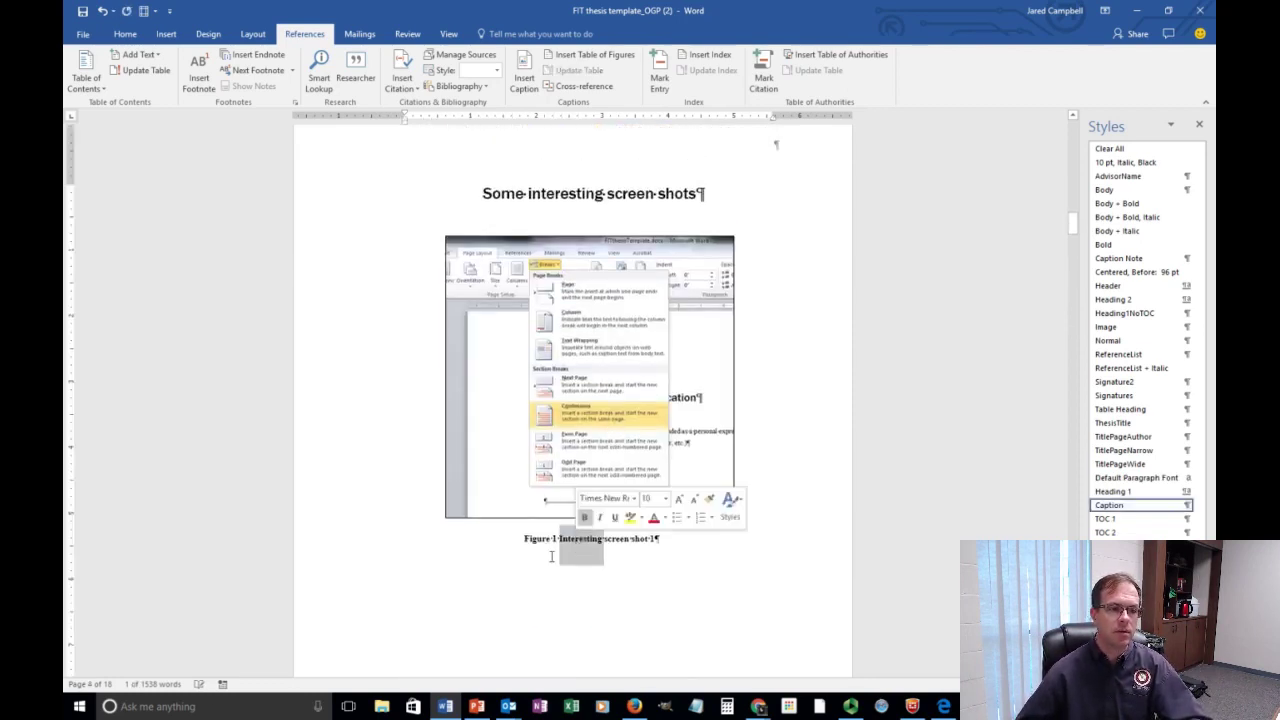
scroll(556, 546, down, 7)
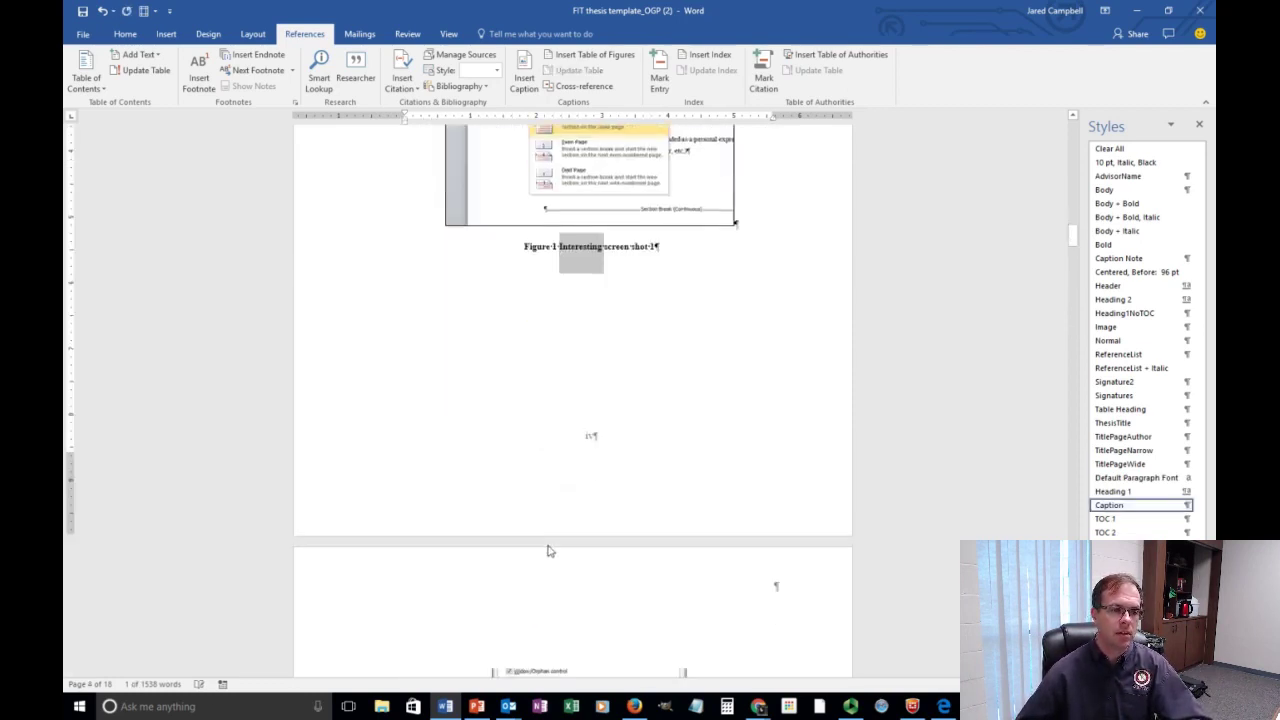
scroll(550, 540, up, 5)
scroll(550, 538, up, 1)
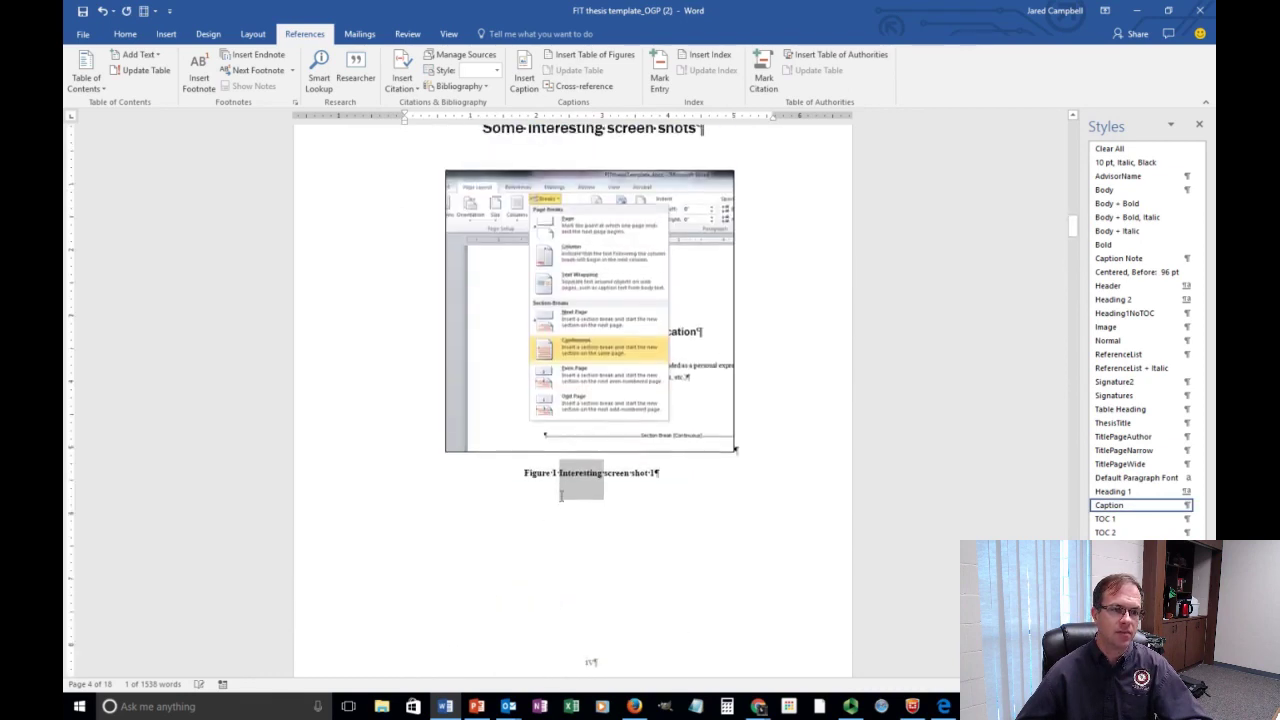
click(563, 478)
key(ctrl+v)
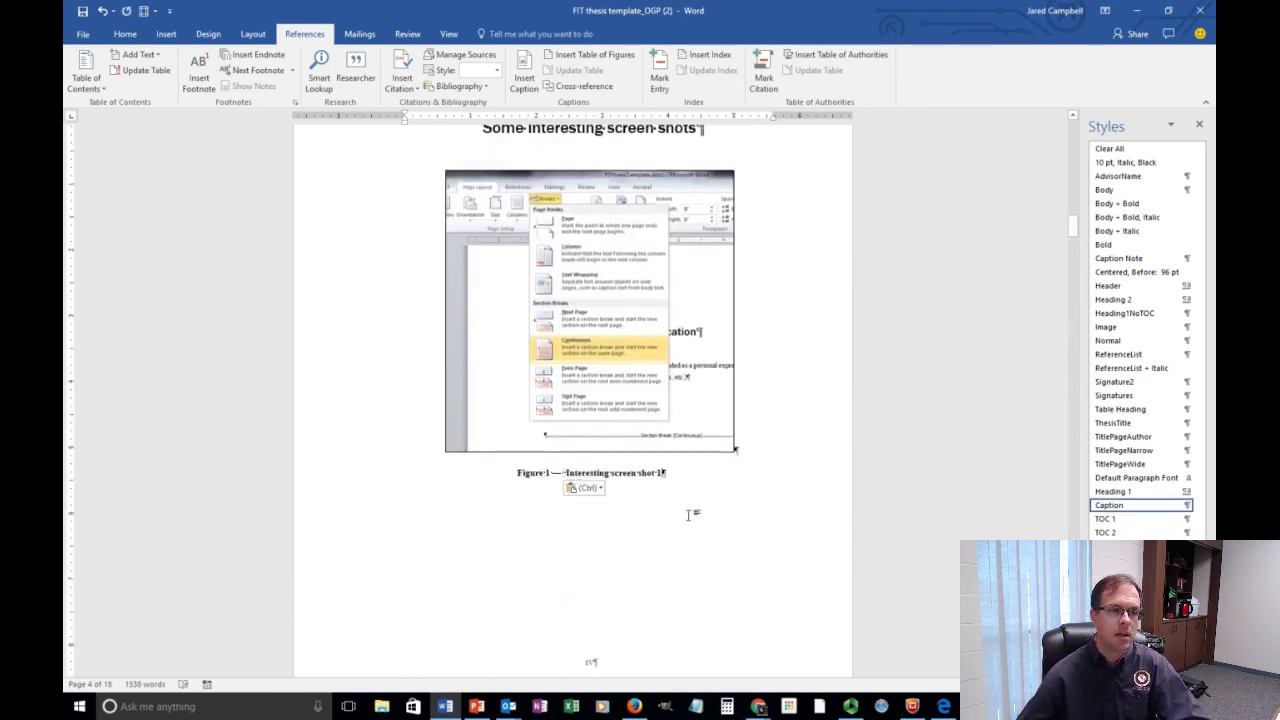
scroll(687, 515, down, 20)
scroll(687, 512, down, 10)
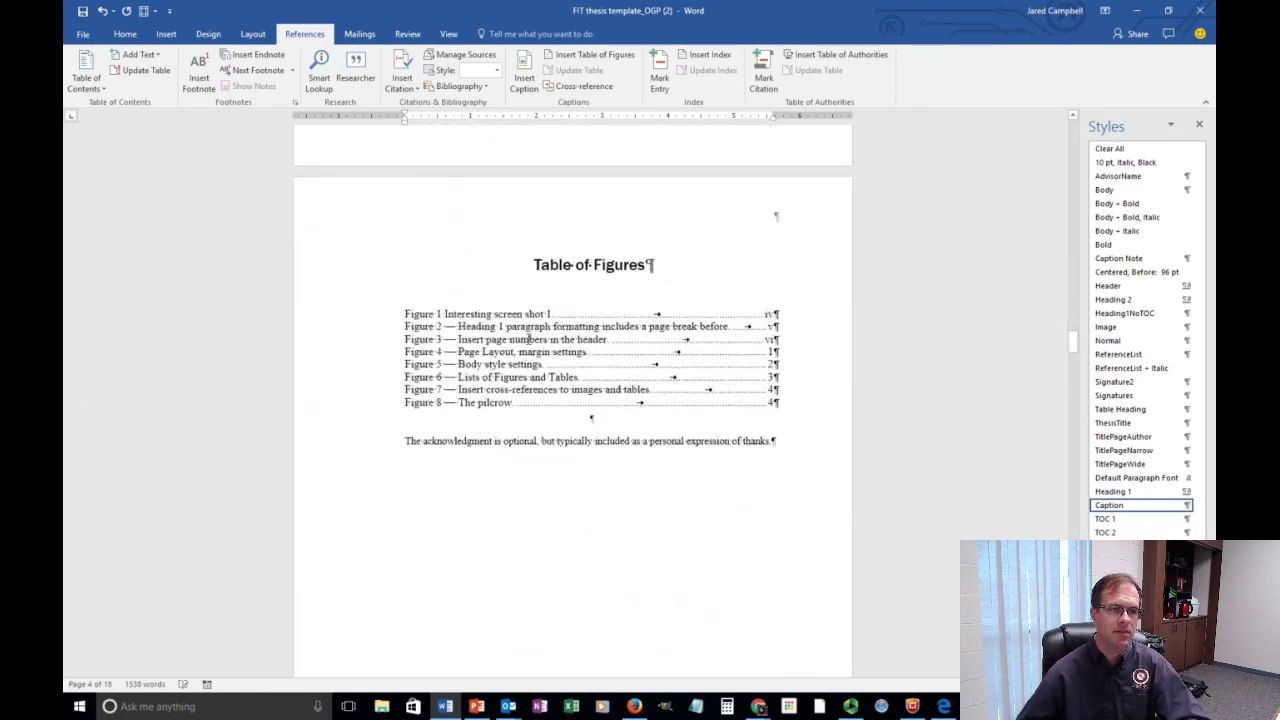
Update the entire Table of Figures so Figure 1 reads 'Figure 1 — Interesting screen shot 1'.
double_click(528, 326)
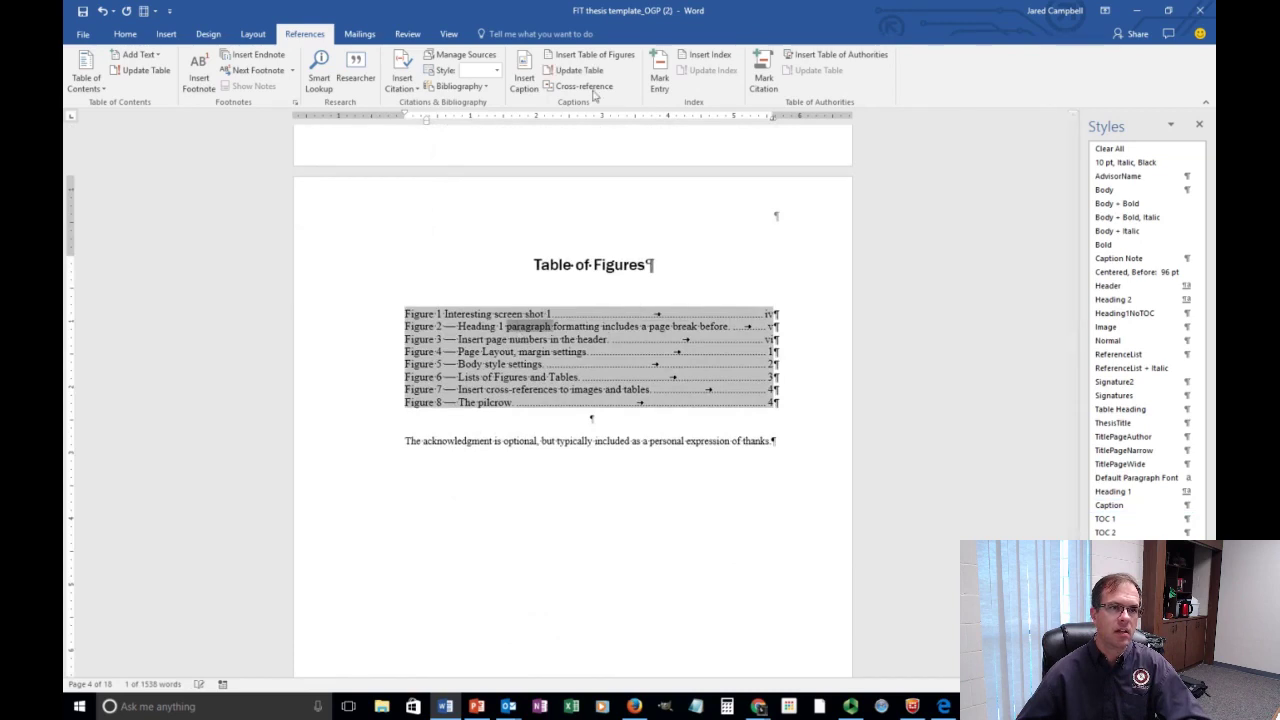
click(594, 71)
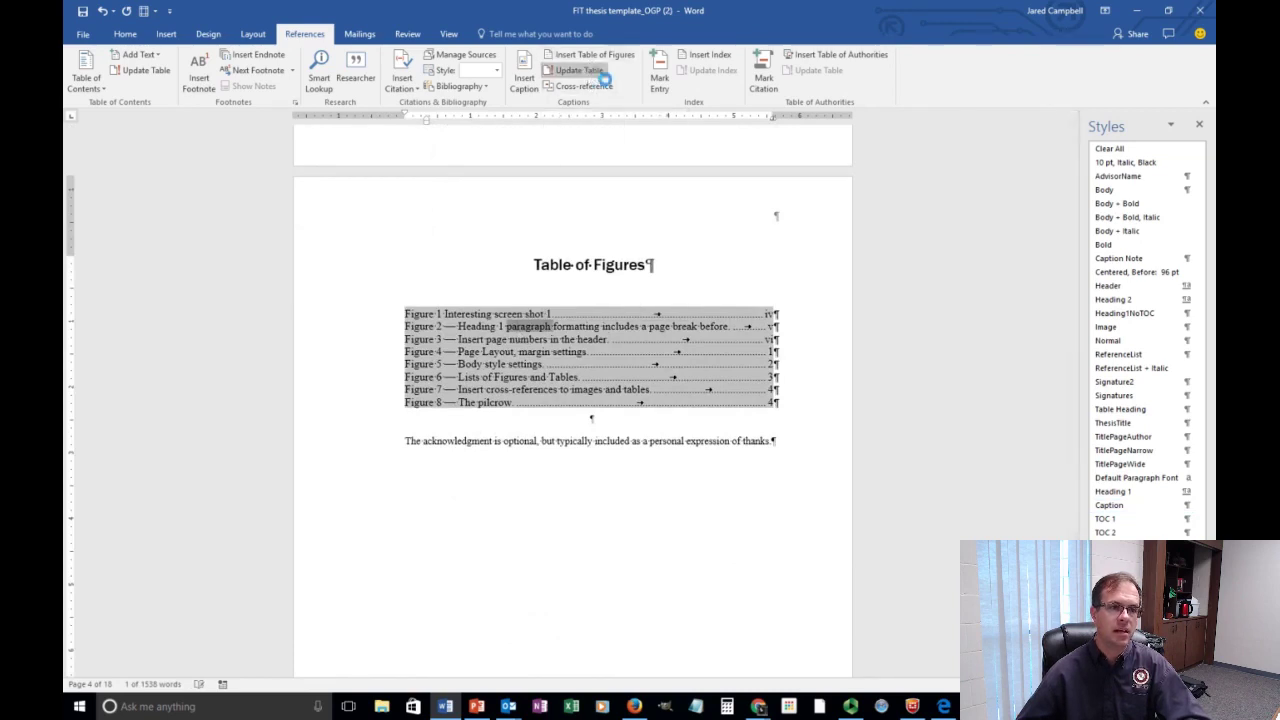
click(604, 352)
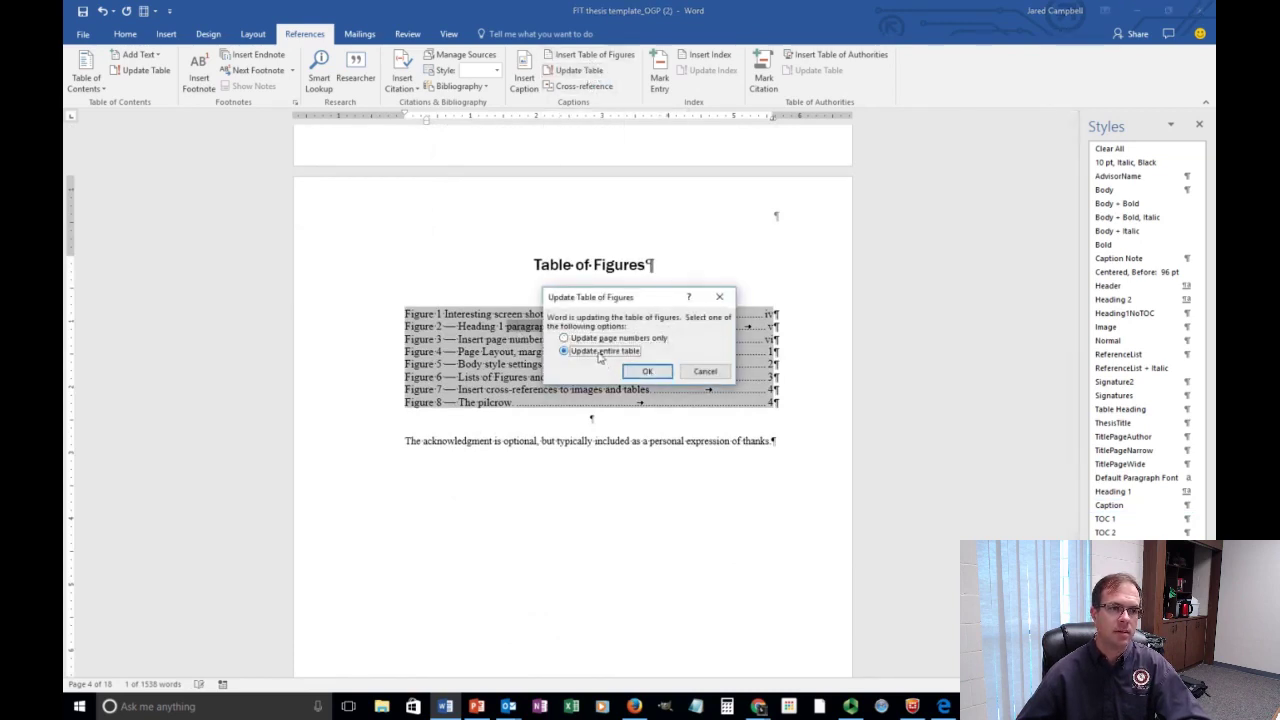
click(647, 372)
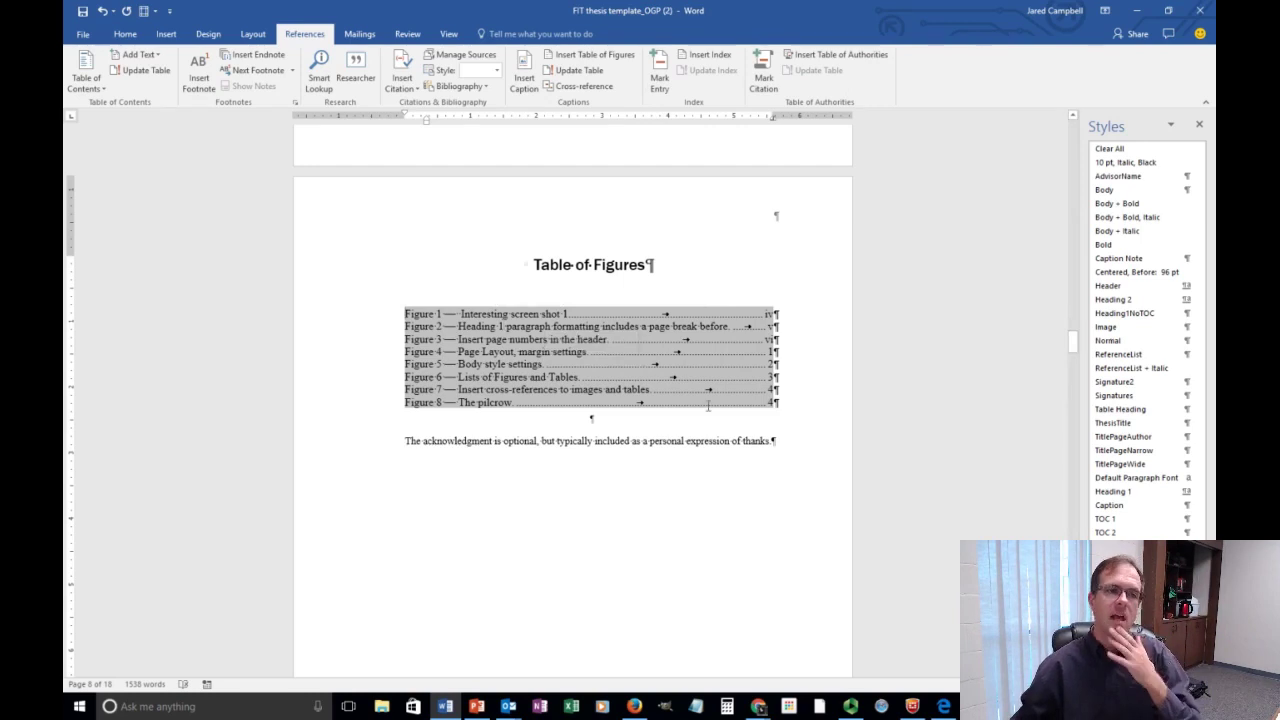
click(631, 441)
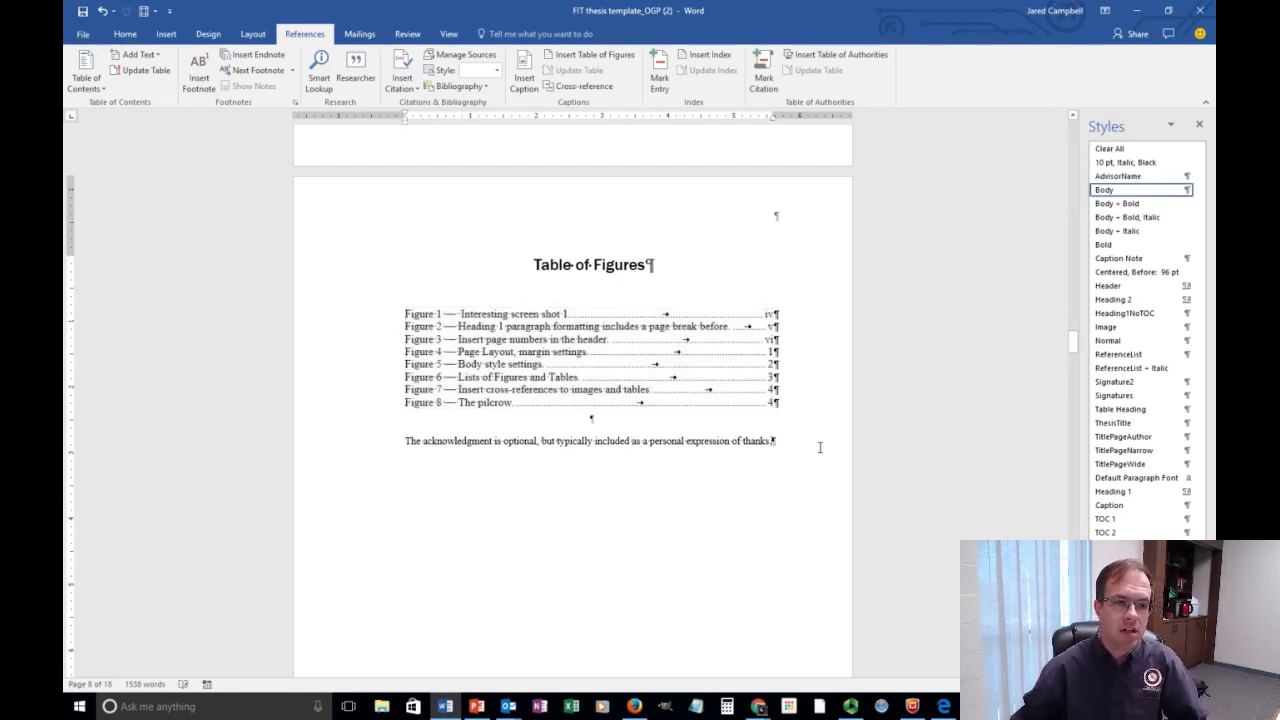
Insert an index in a new paragraph below the acknowledgment and select its 'No index entries found.' line.
key(Return)
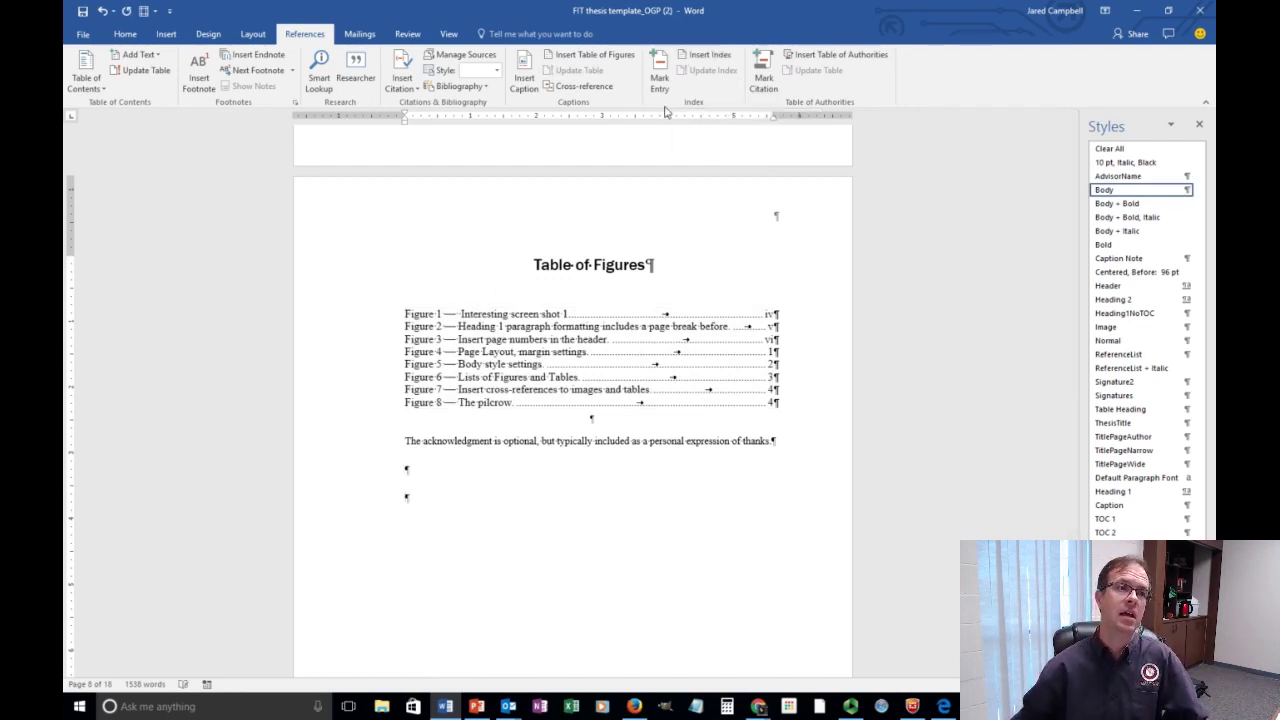
click(699, 58)
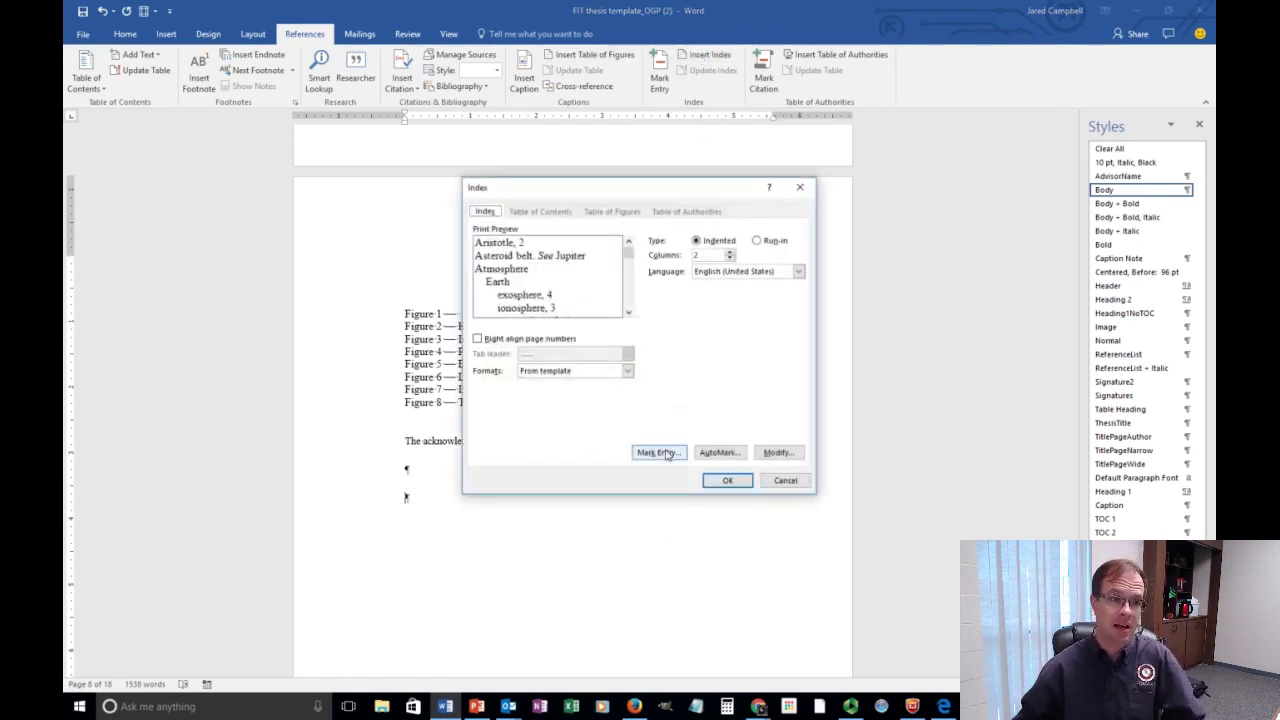
click(727, 480)
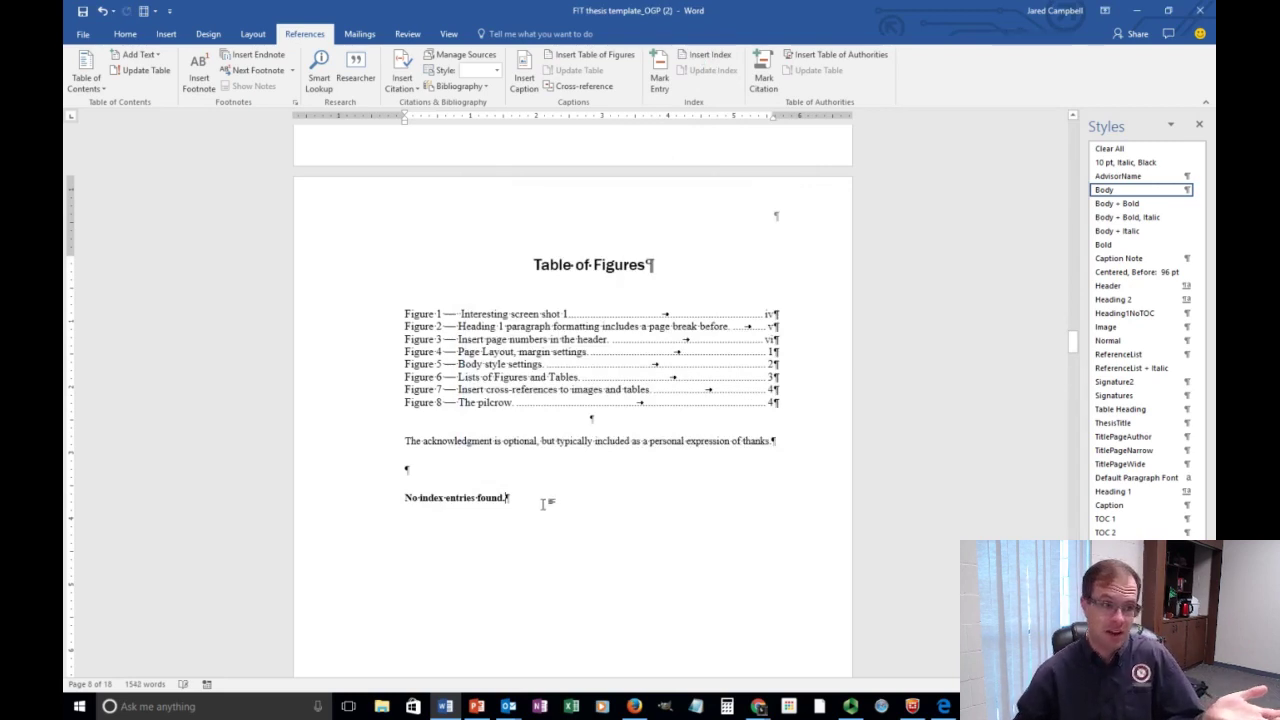
click(359, 491)
drag(551, 511, 405, 498)
Delete the empty 'No index entries found.' index line.
click(598, 487)
click(280, 509)
key(Delete)
scroll(672, 514, up, 20)
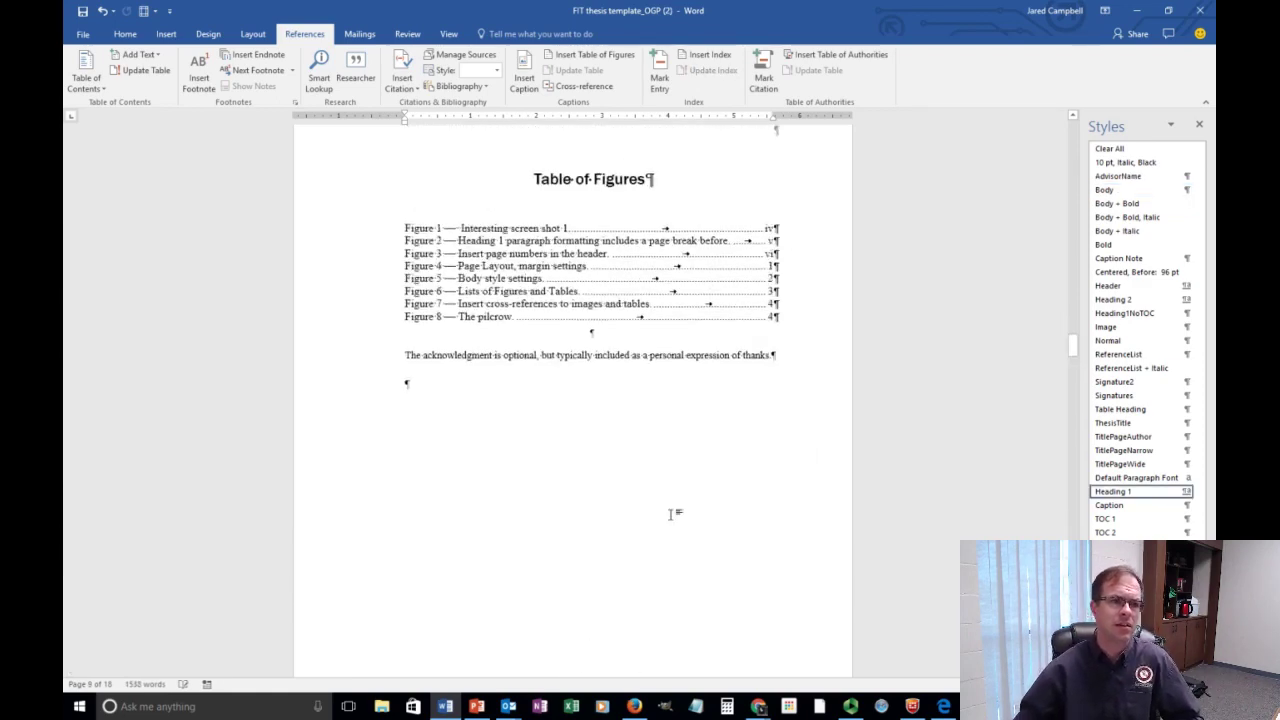
scroll(677, 514, up, 12)
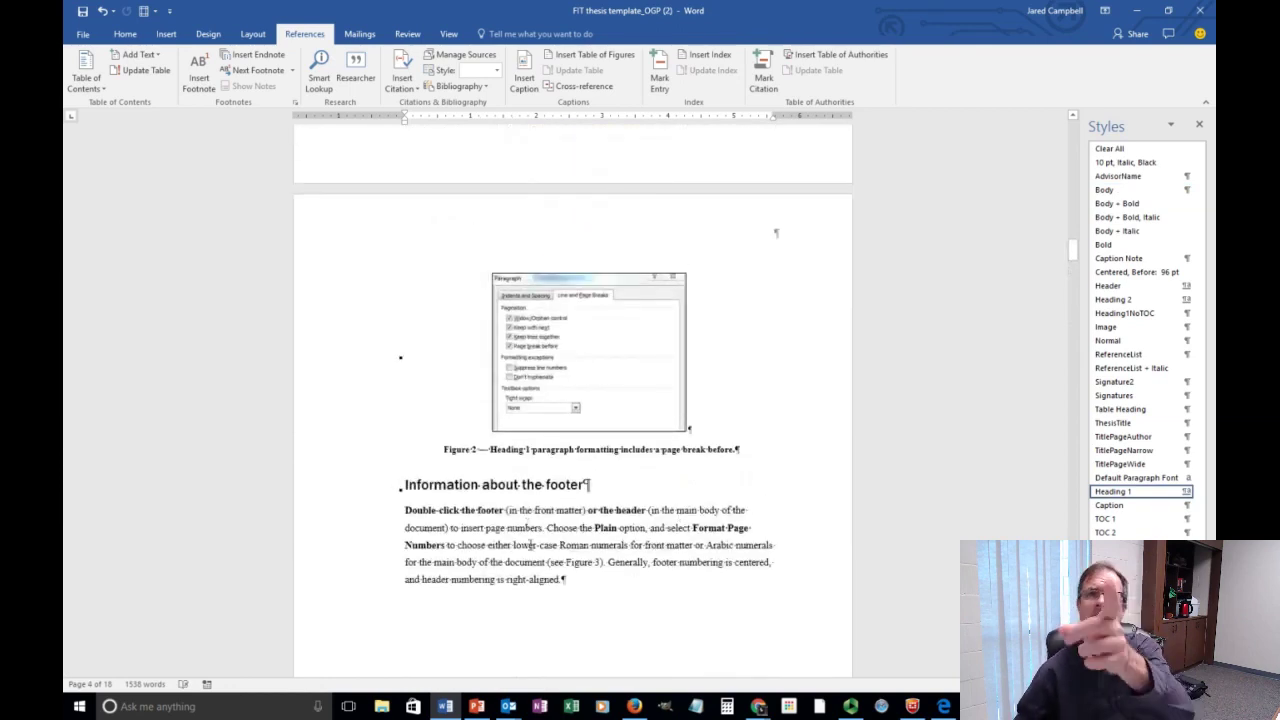
Mark 'Double-click the footer' as an index entry.
drag(405, 512, 513, 516)
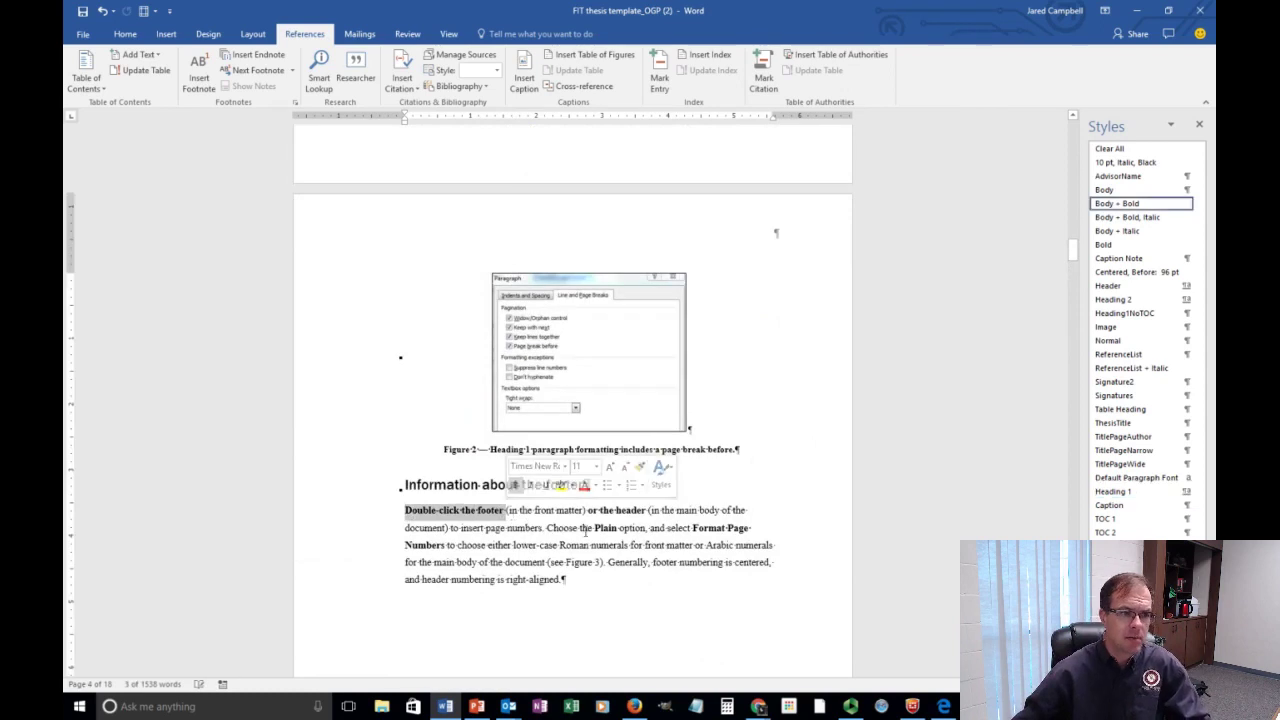
click(658, 74)
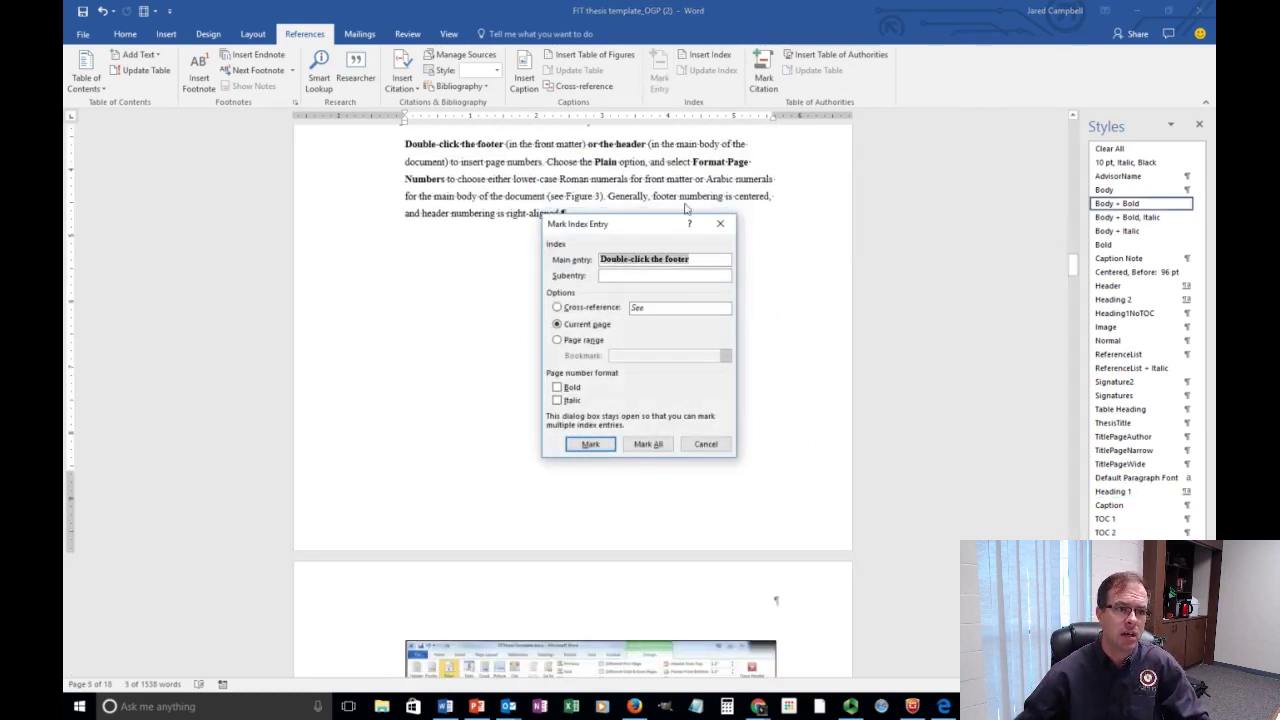
click(591, 445)
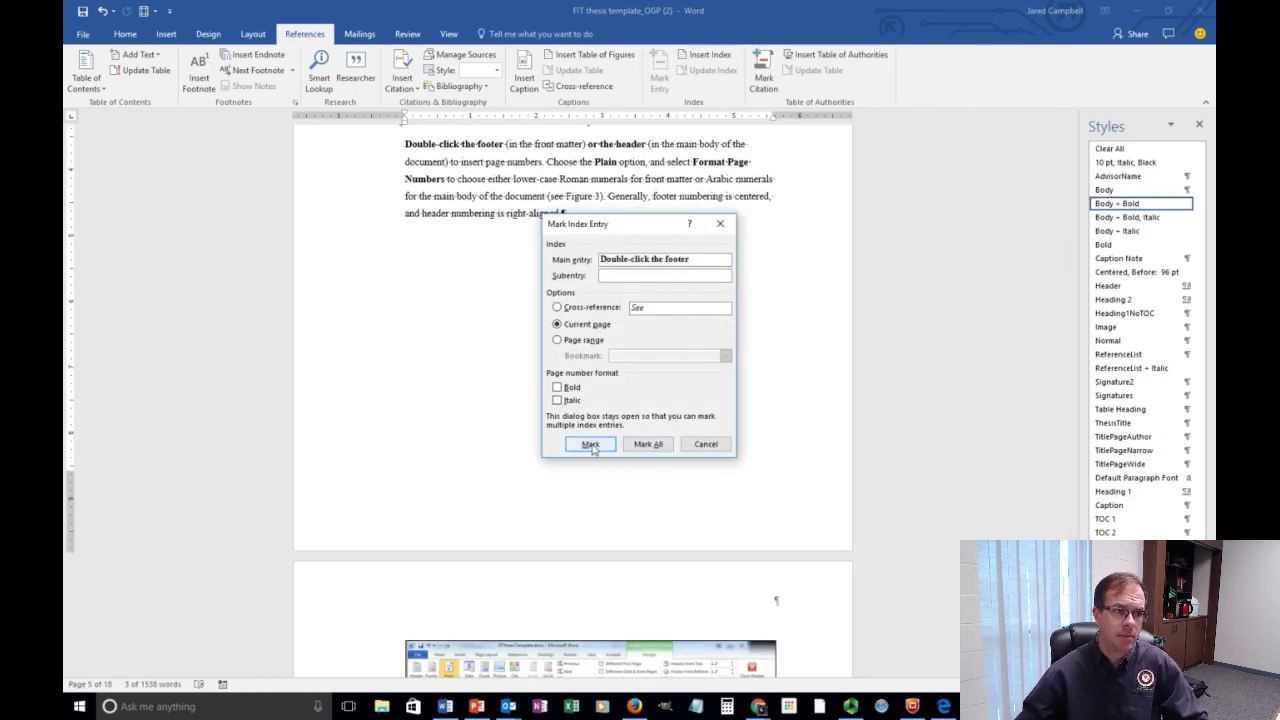
click(706, 444)
scroll(728, 450, down, 3)
scroll(728, 450, down, 9)
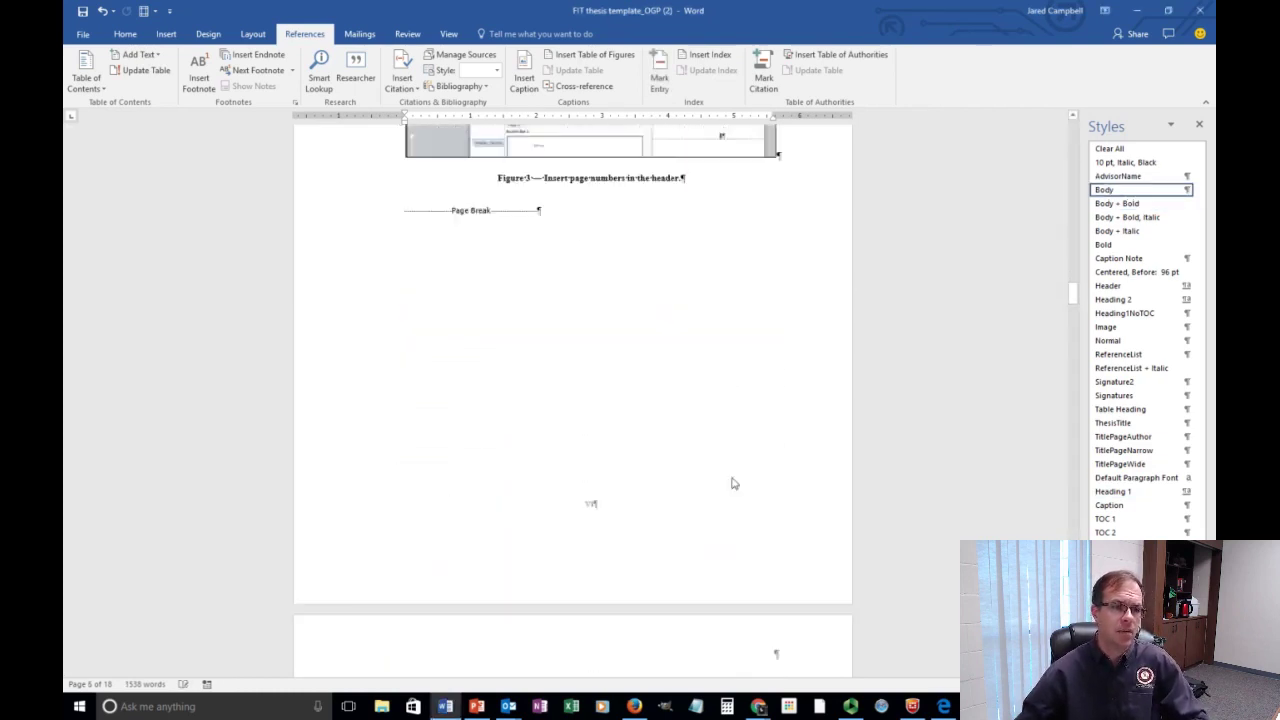
scroll(748, 484, down, 15)
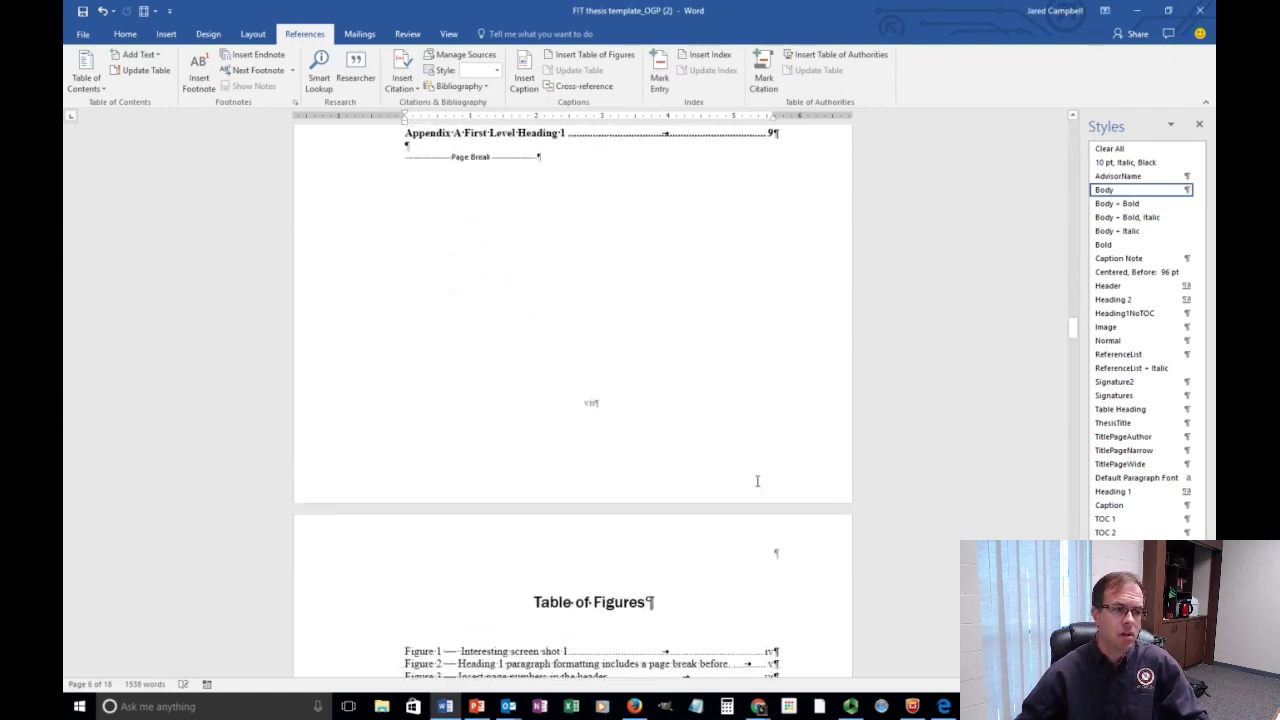
scroll(750, 475, up, 1)
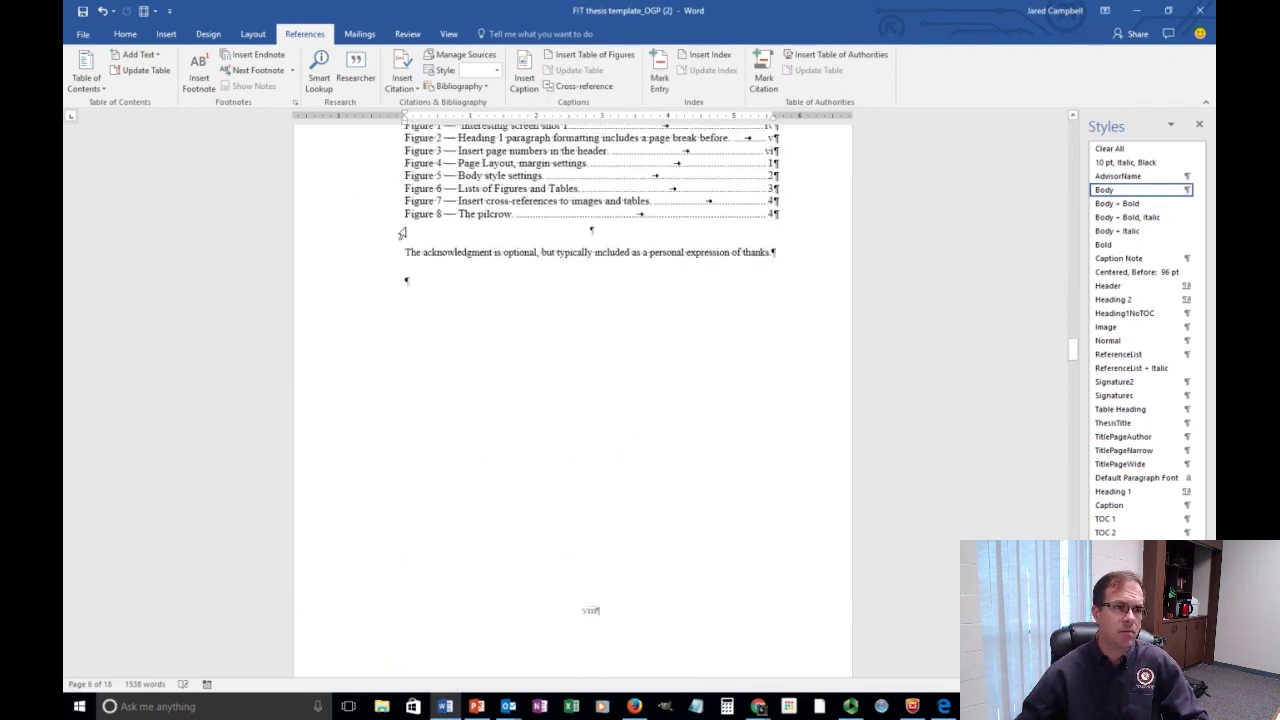
Mark 'The acknowledgment is optional' as an index entry.
drag(480, 260, 537, 258)
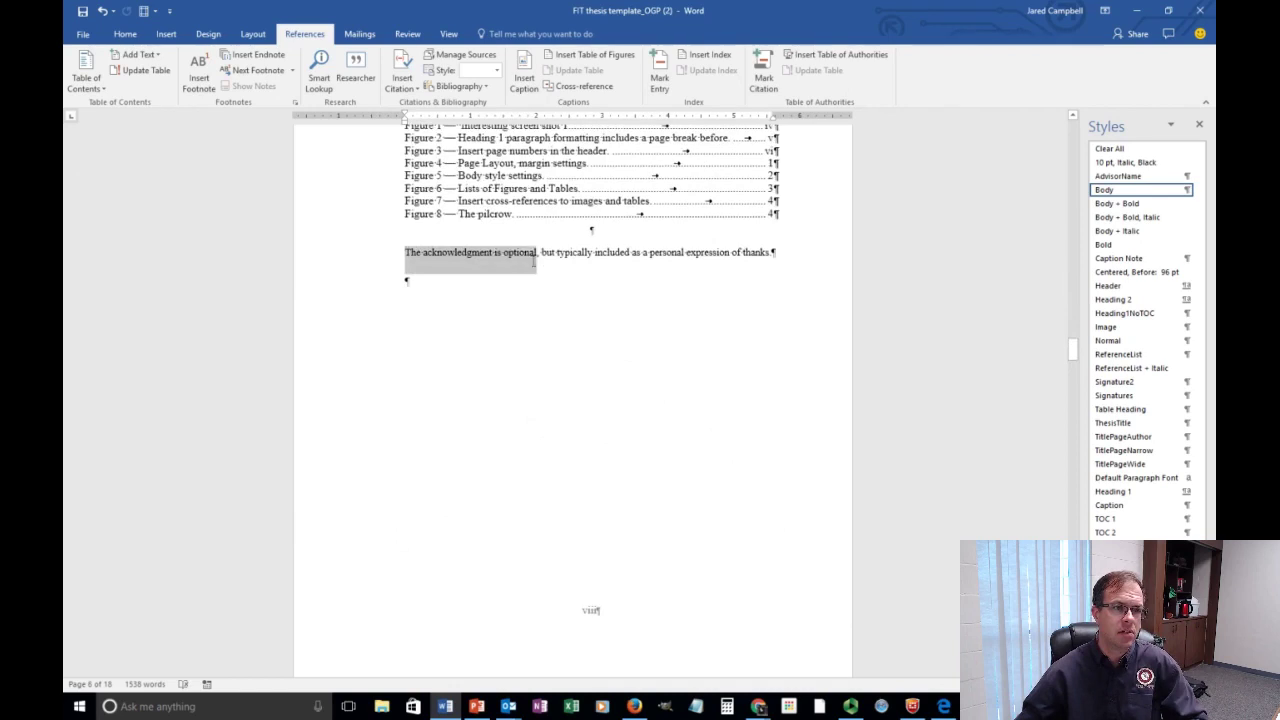
click(662, 76)
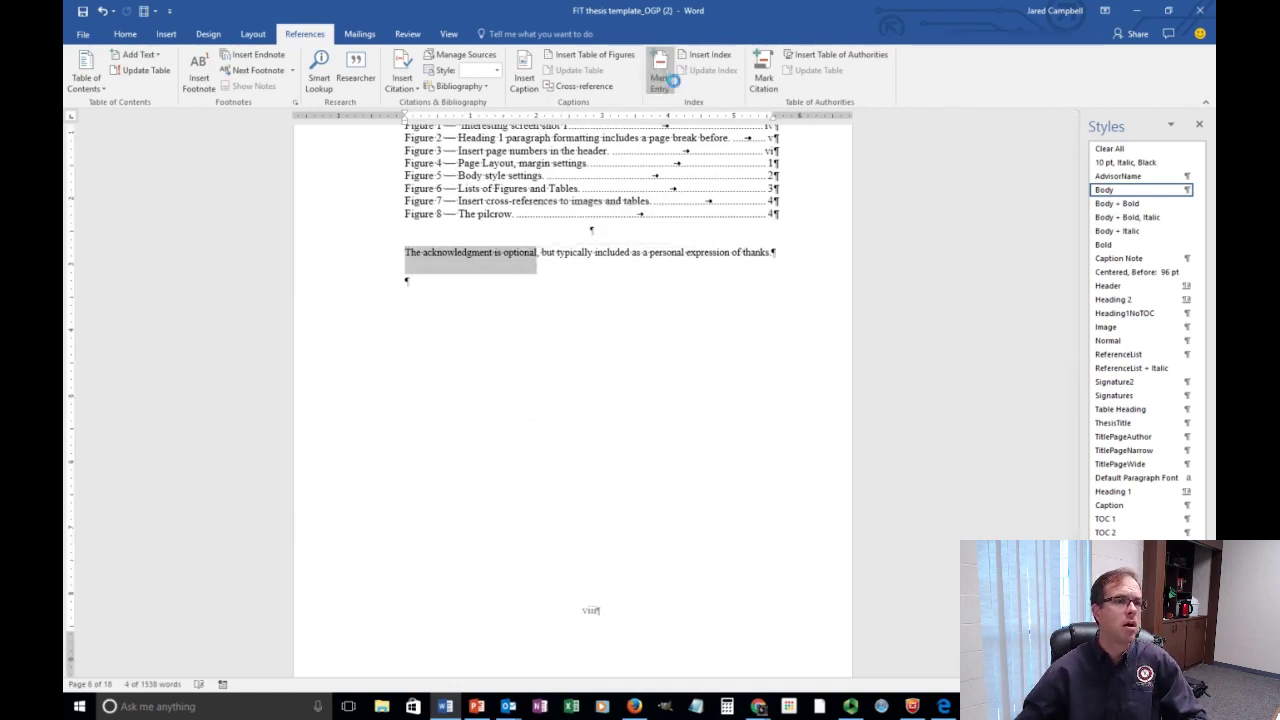
click(591, 445)
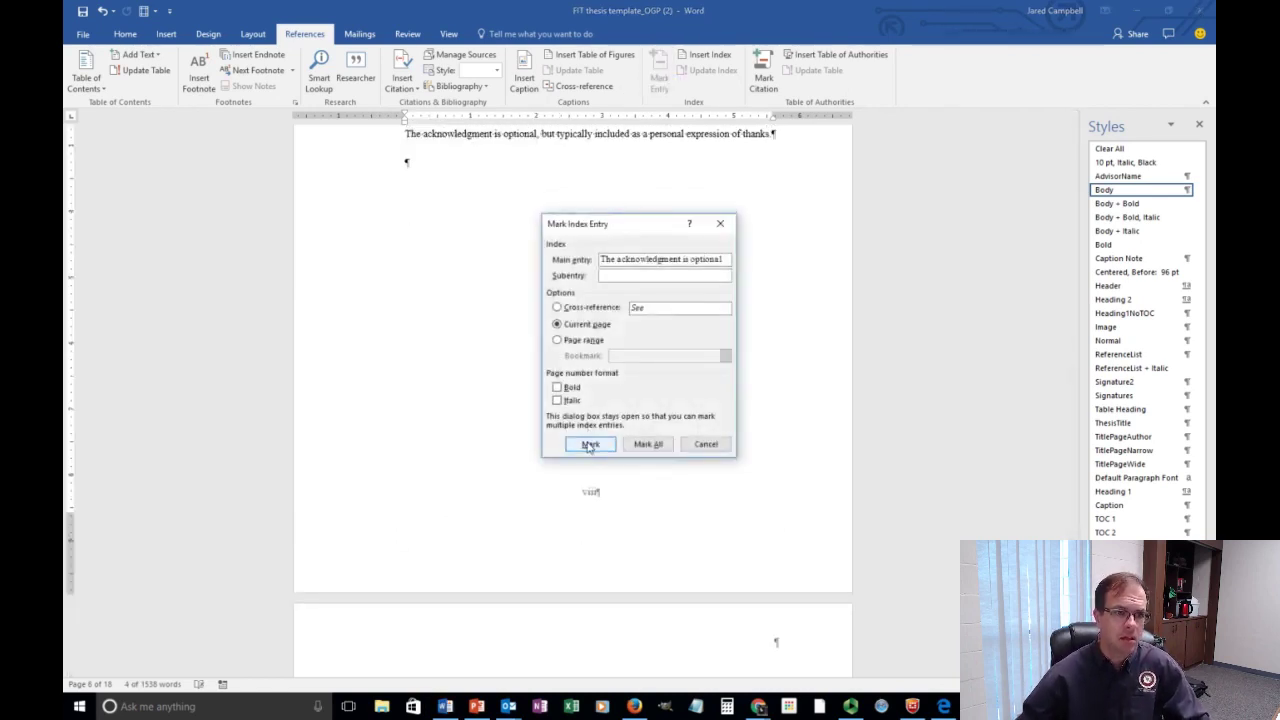
click(706, 445)
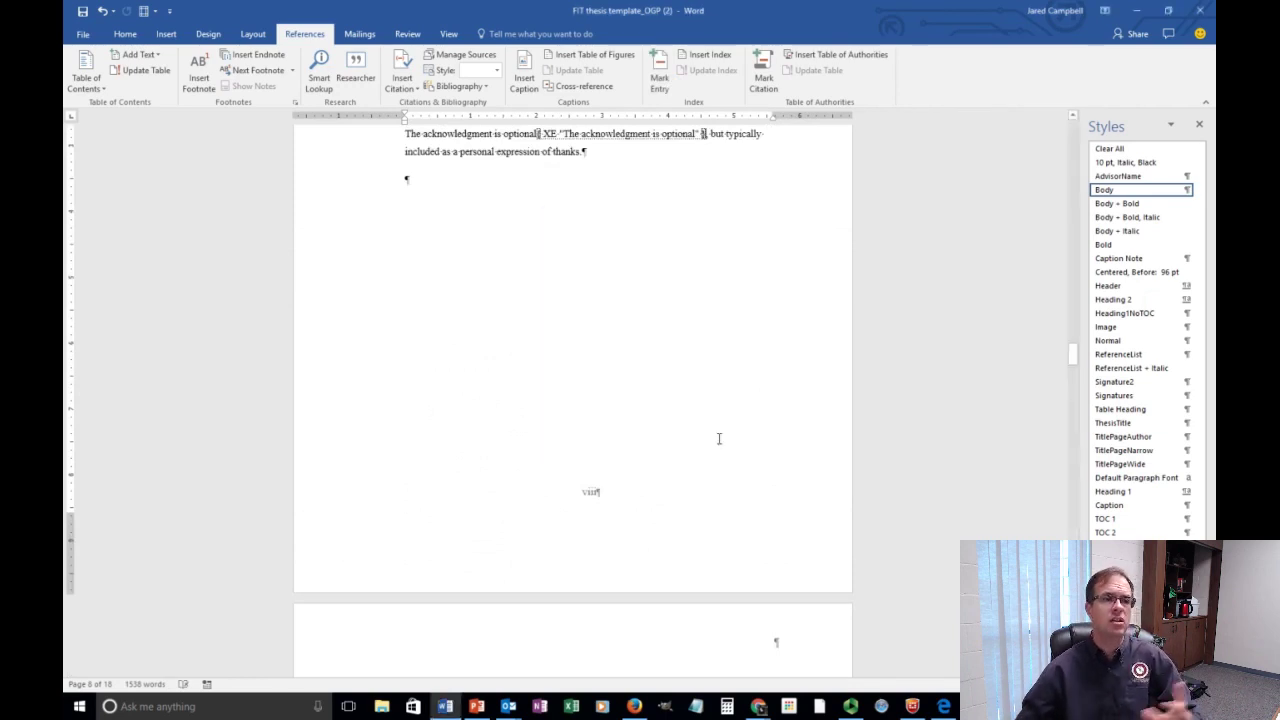
scroll(526, 291, up, 4)
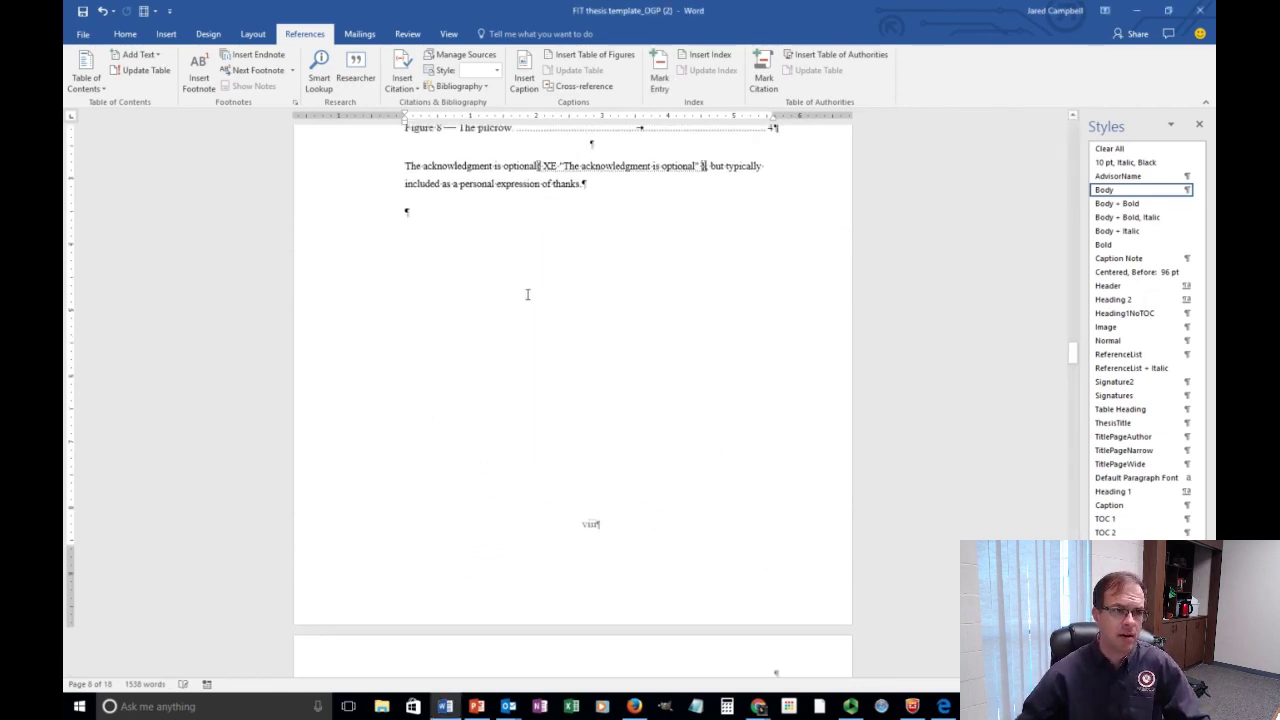
scroll(457, 320, down, 3)
Add two blank paragraphs below the acknowledgment and insert the index of marked entries.
click(404, 290)
key(Return)
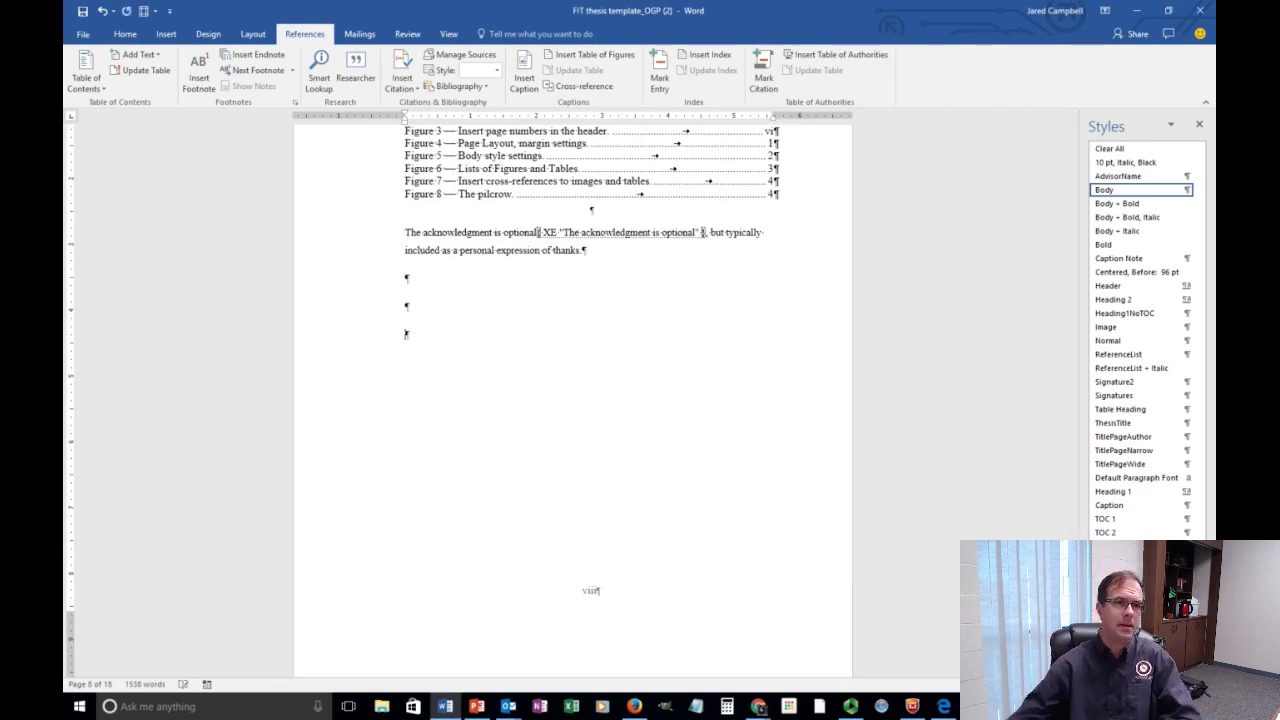
key(Return)
click(706, 55)
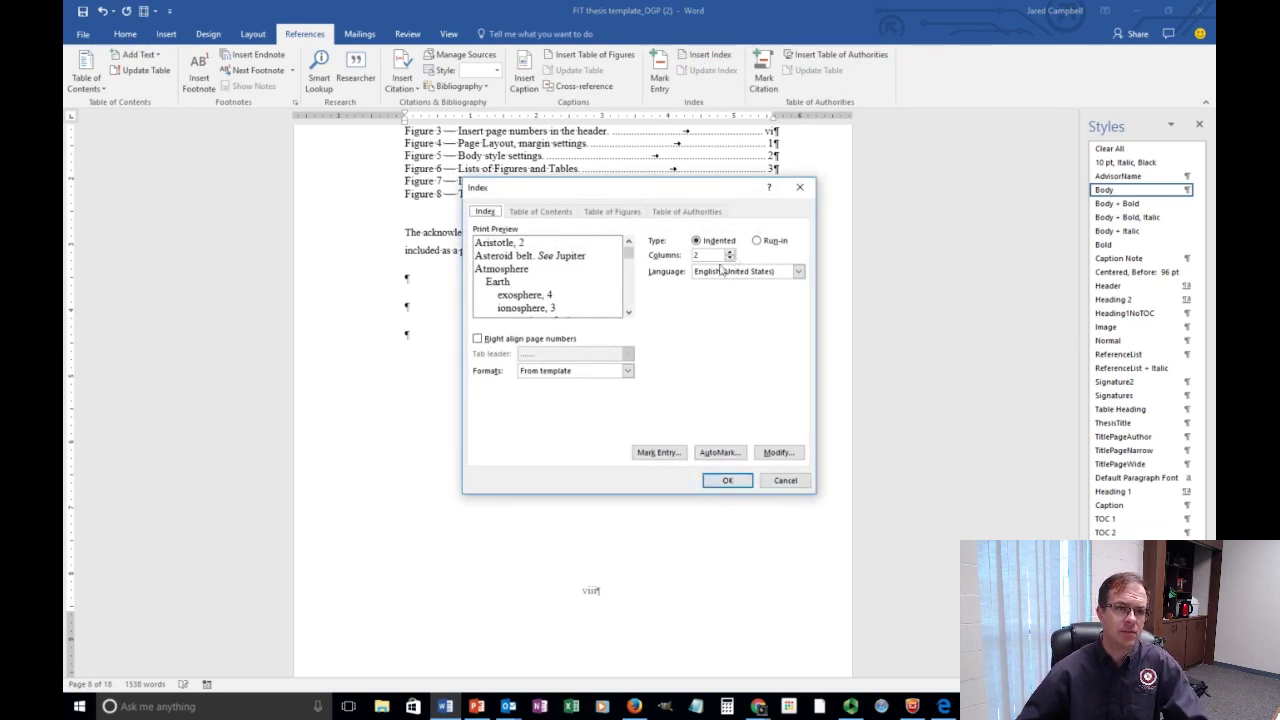
click(728, 480)
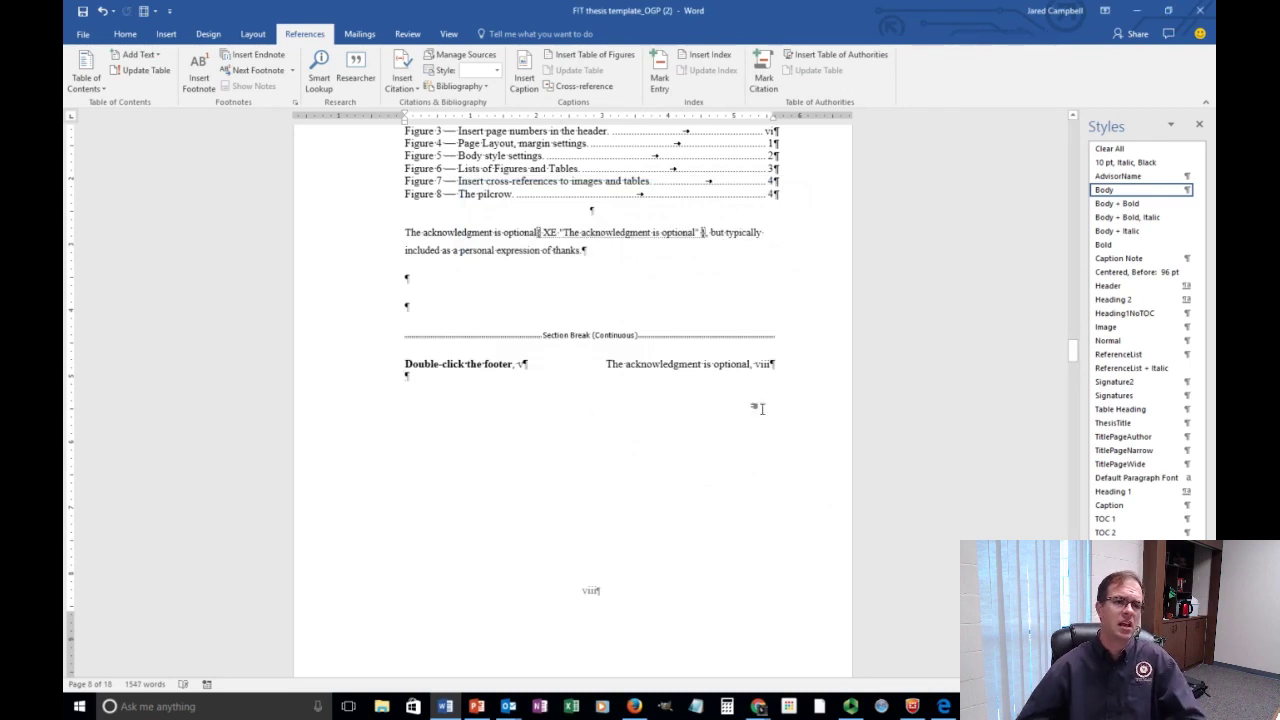
Update the index with the current marked entries.
click(466, 364)
click(346, 365)
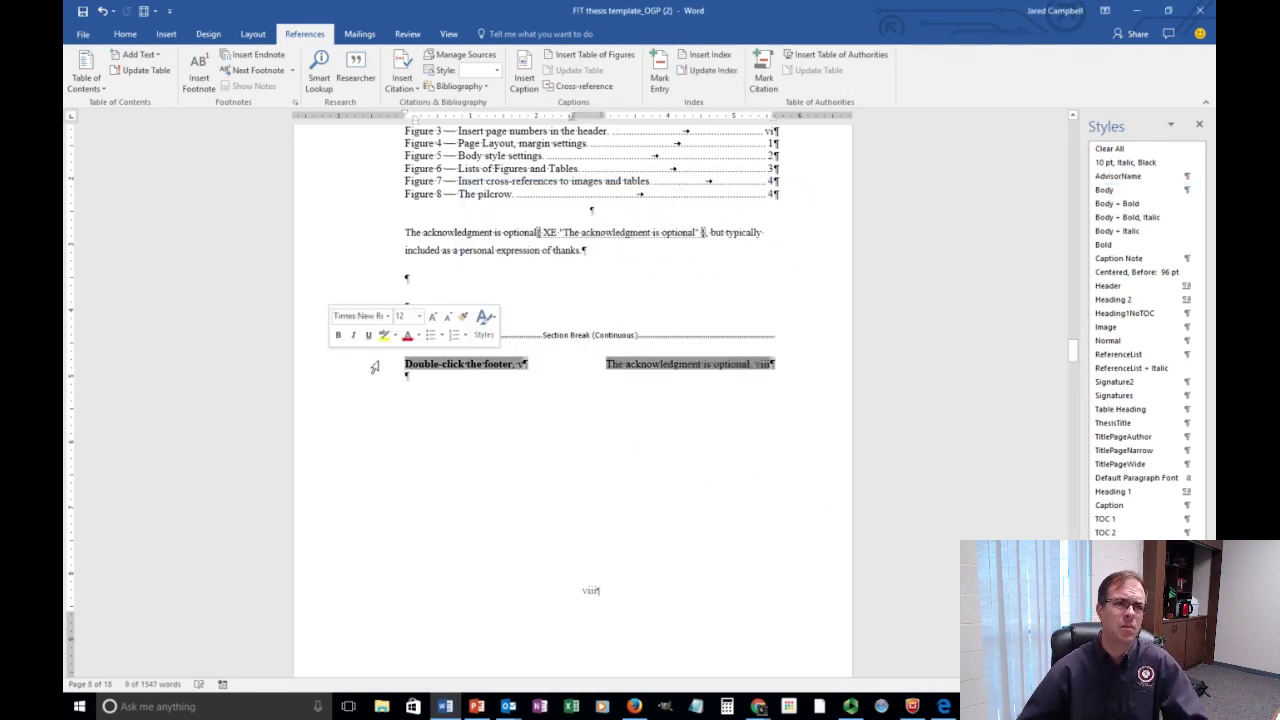
click(728, 76)
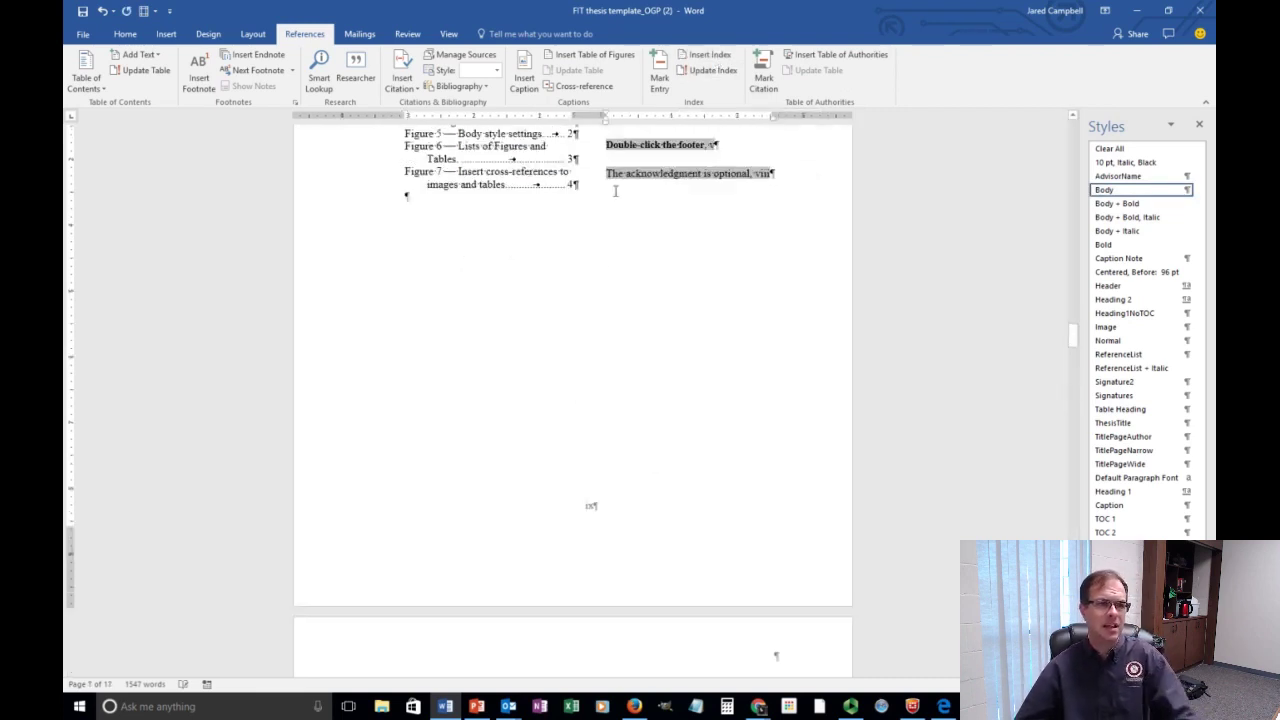
scroll(618, 296, up, 4)
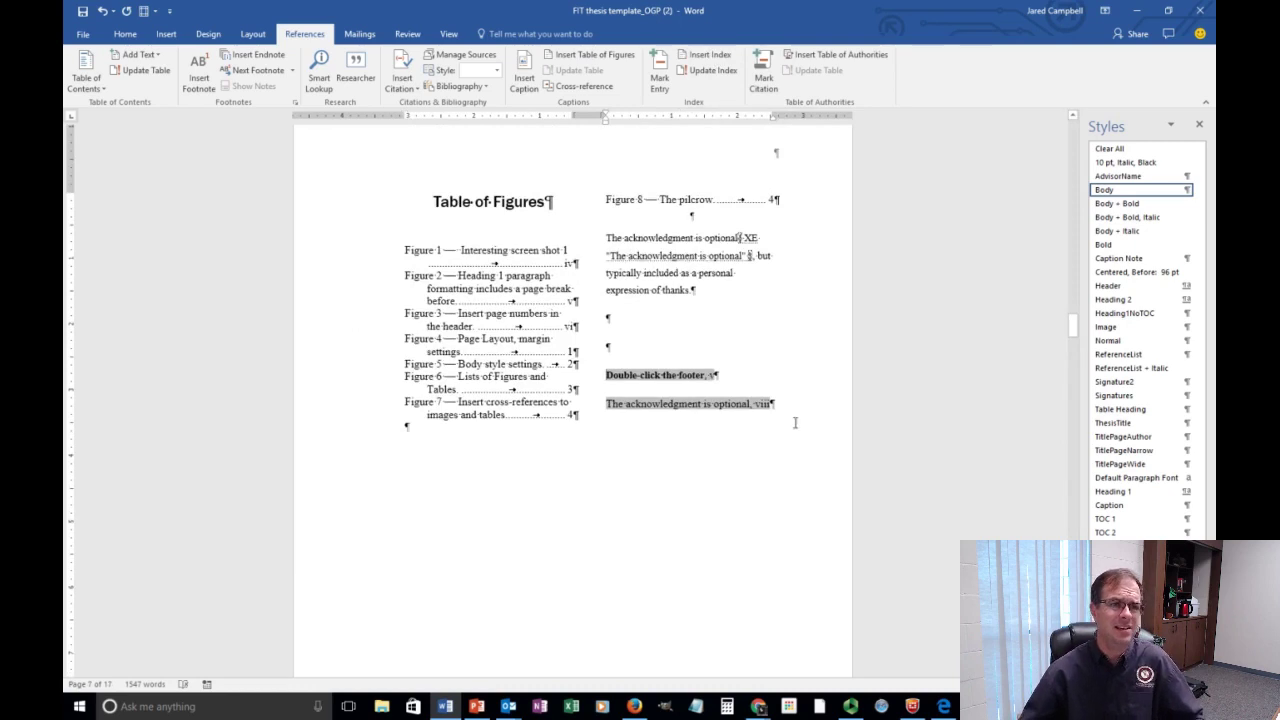
Update the entire Table of Figures to refresh its page numbers.
drag(810, 403, 420, 180)
click(428, 237)
drag(621, 200, 789, 403)
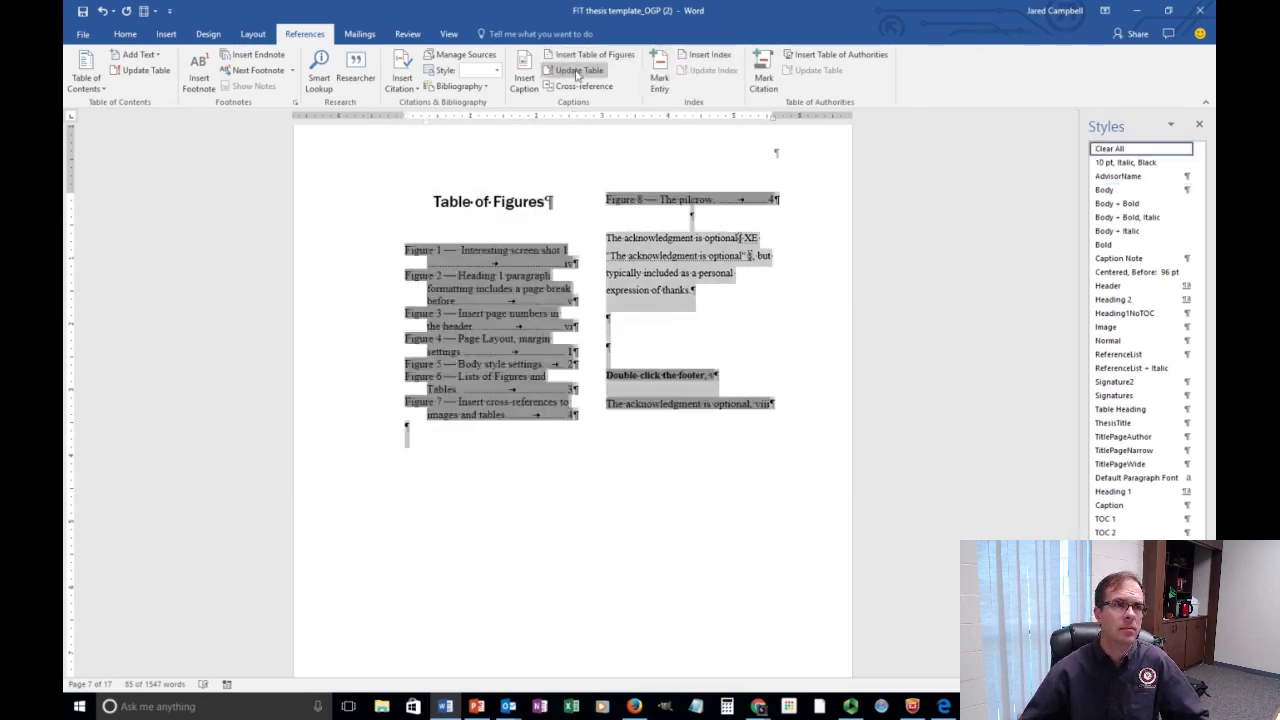
click(114, 76)
click(600, 351)
click(633, 371)
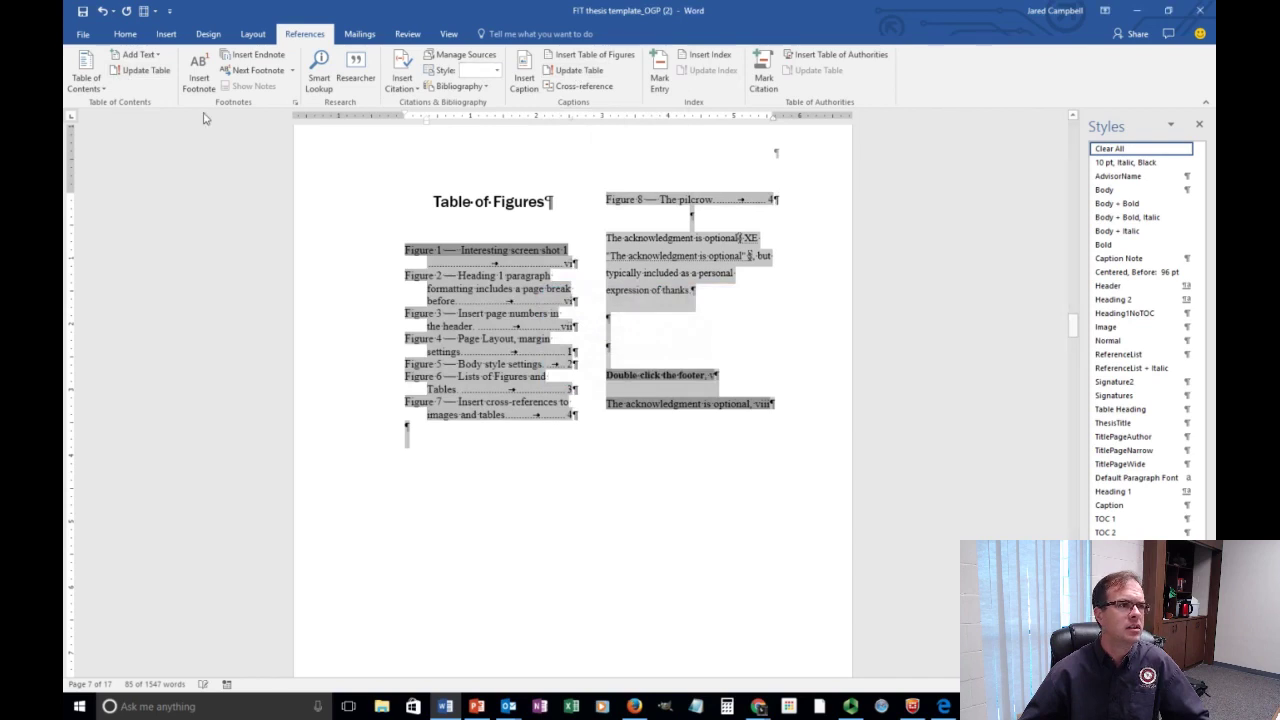
Insert Automatic Table 1 as the table of contents, then select the whole document.
click(86, 75)
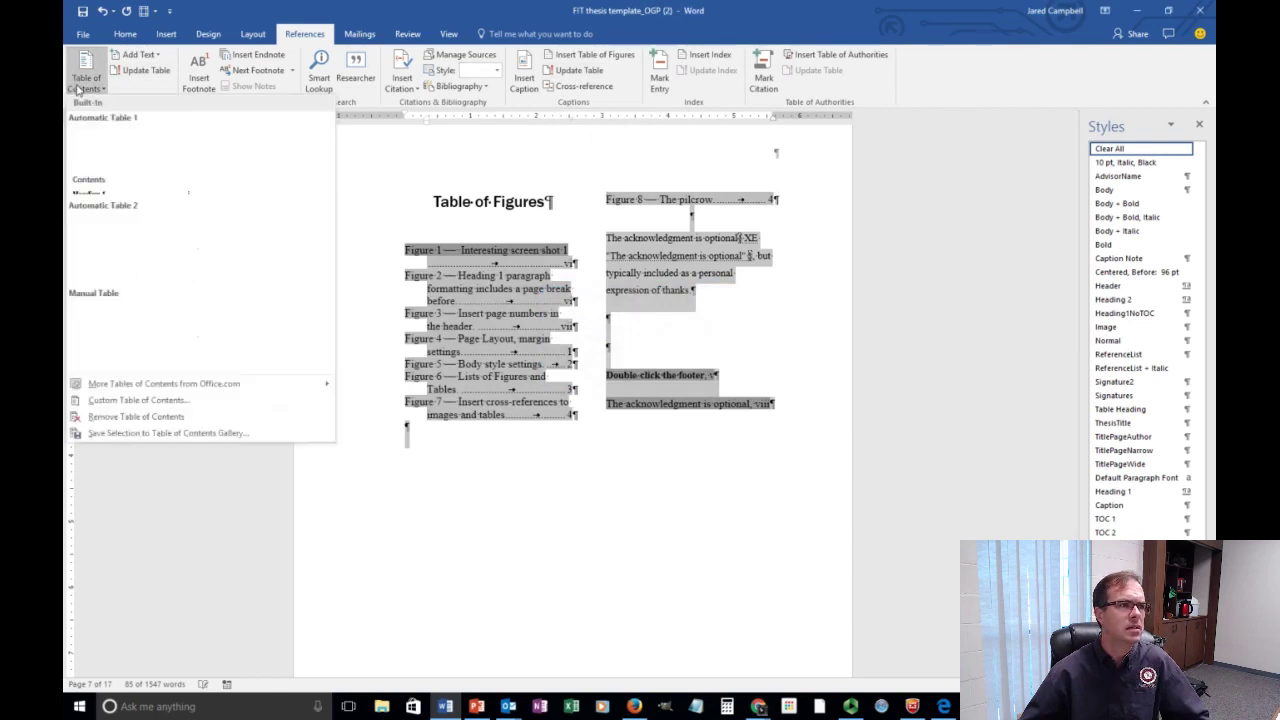
click(122, 167)
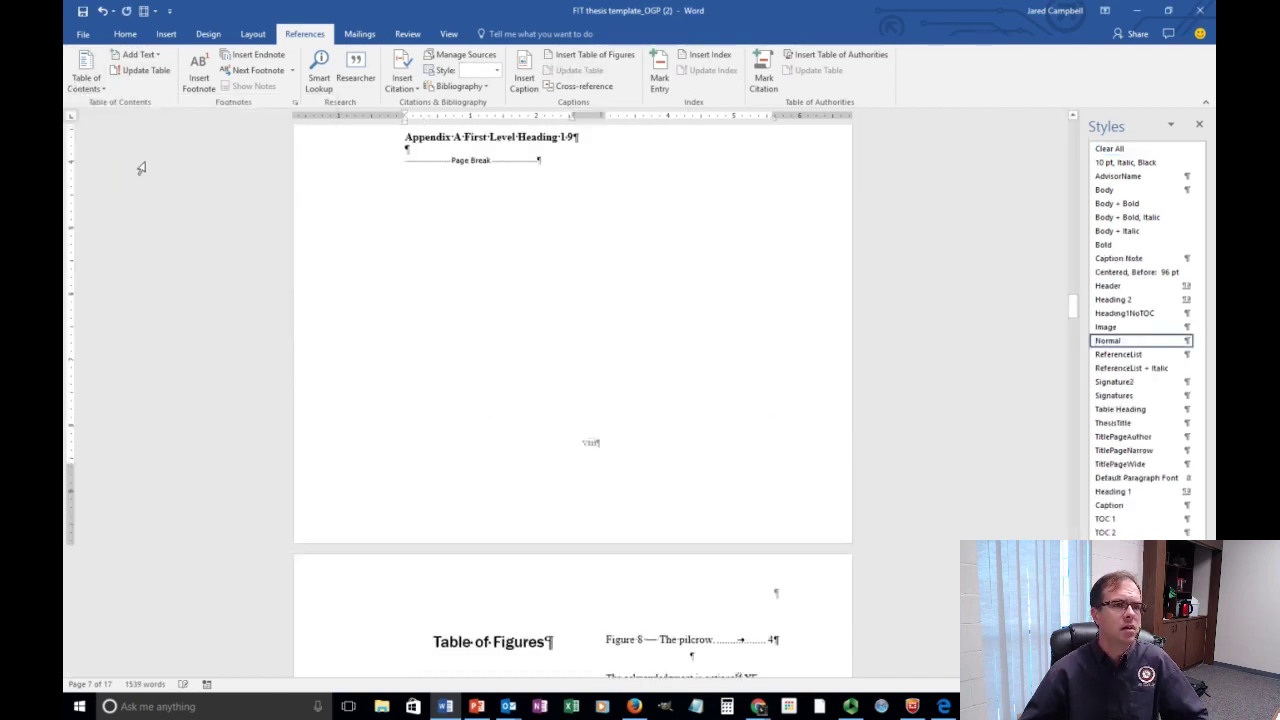
scroll(730, 422, up, 5)
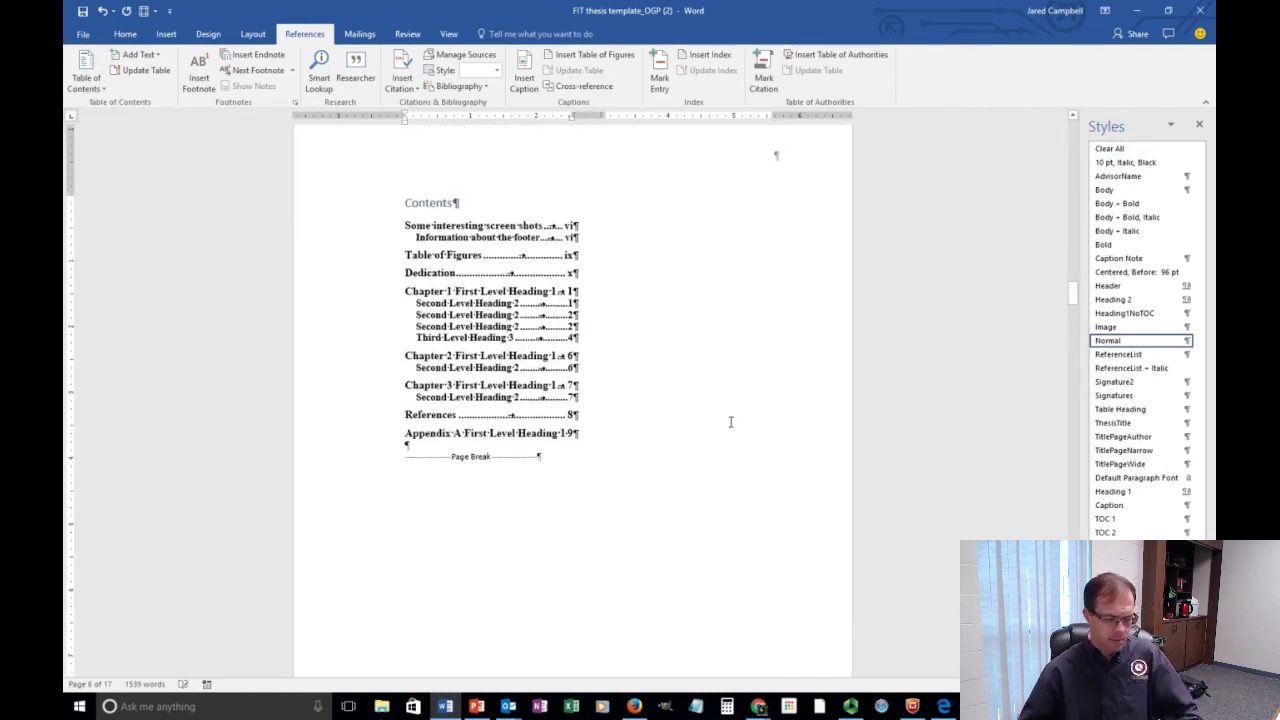
scroll(783, 425, up, 10)
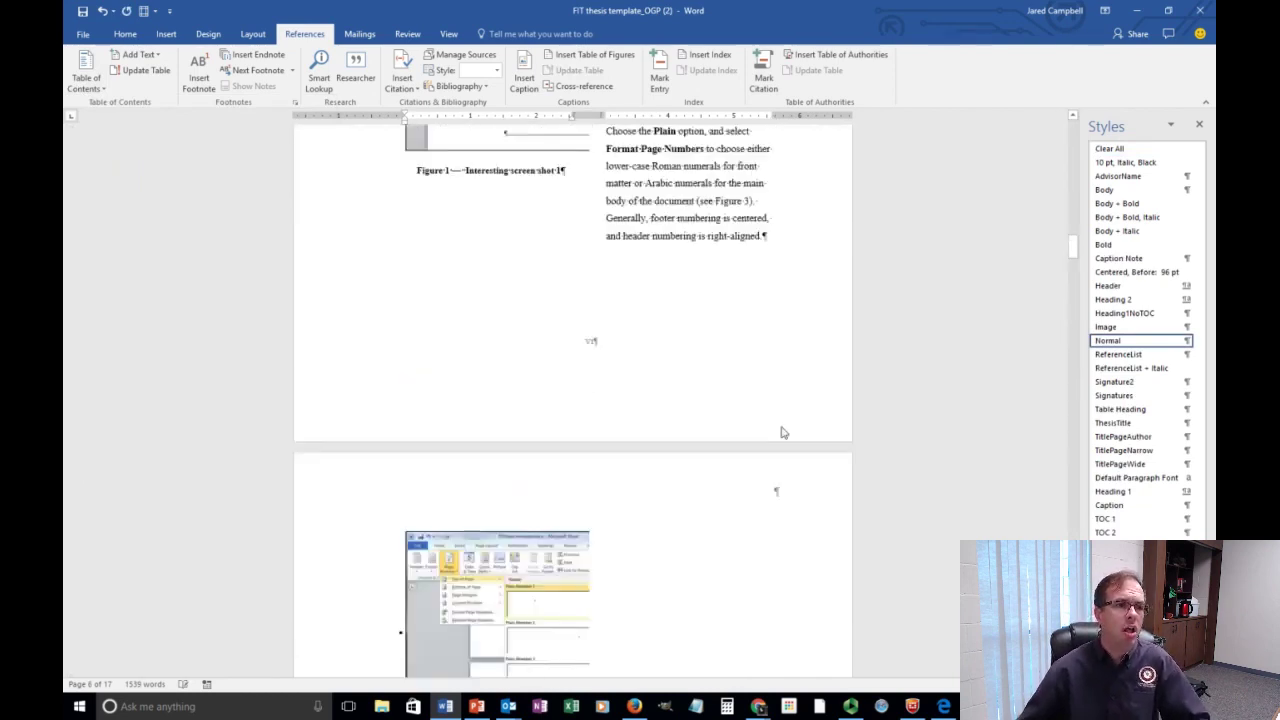
scroll(783, 432, up, 3)
key(ctrl+a)
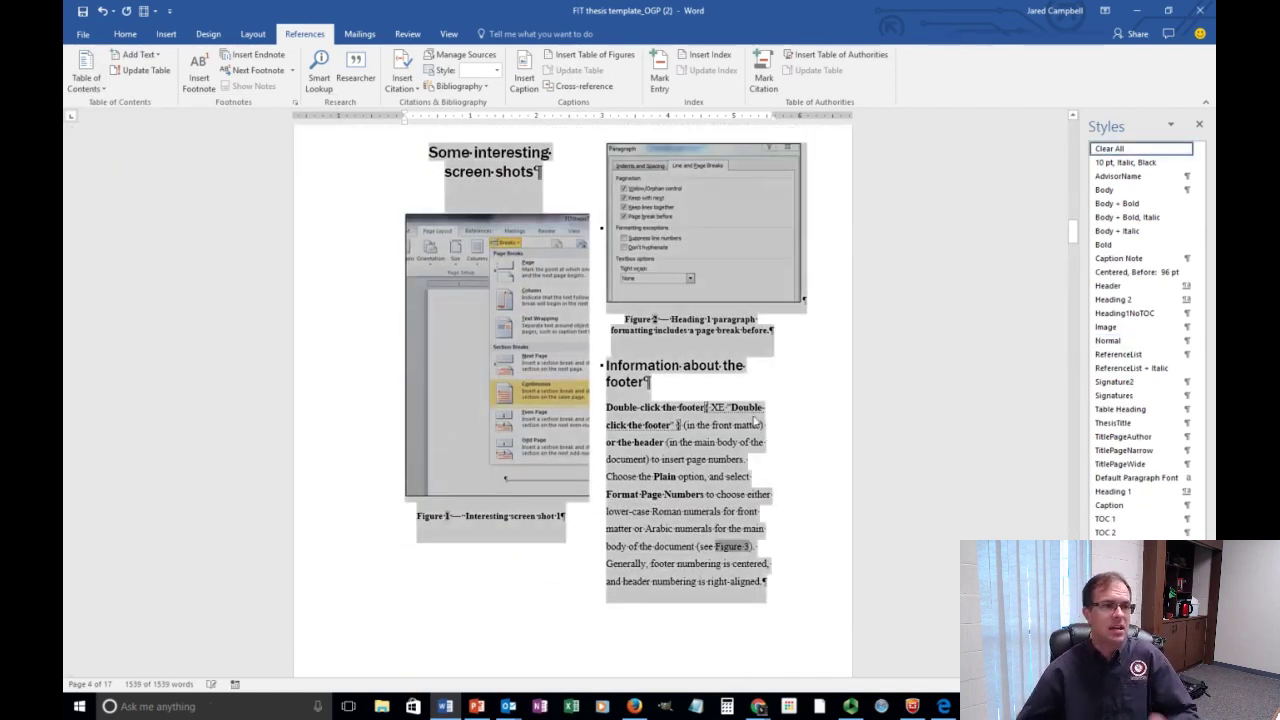
Set the whole document to one column, then place the caret above the index.
click(127, 34)
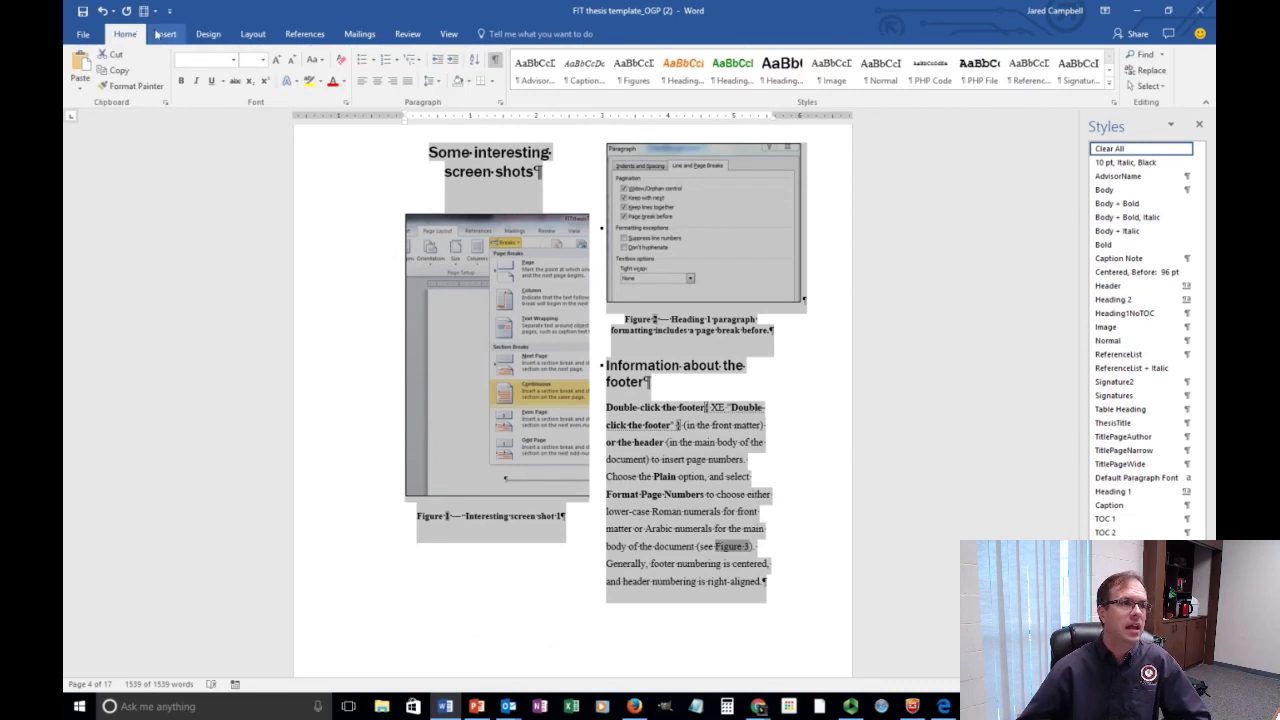
click(166, 34)
click(265, 35)
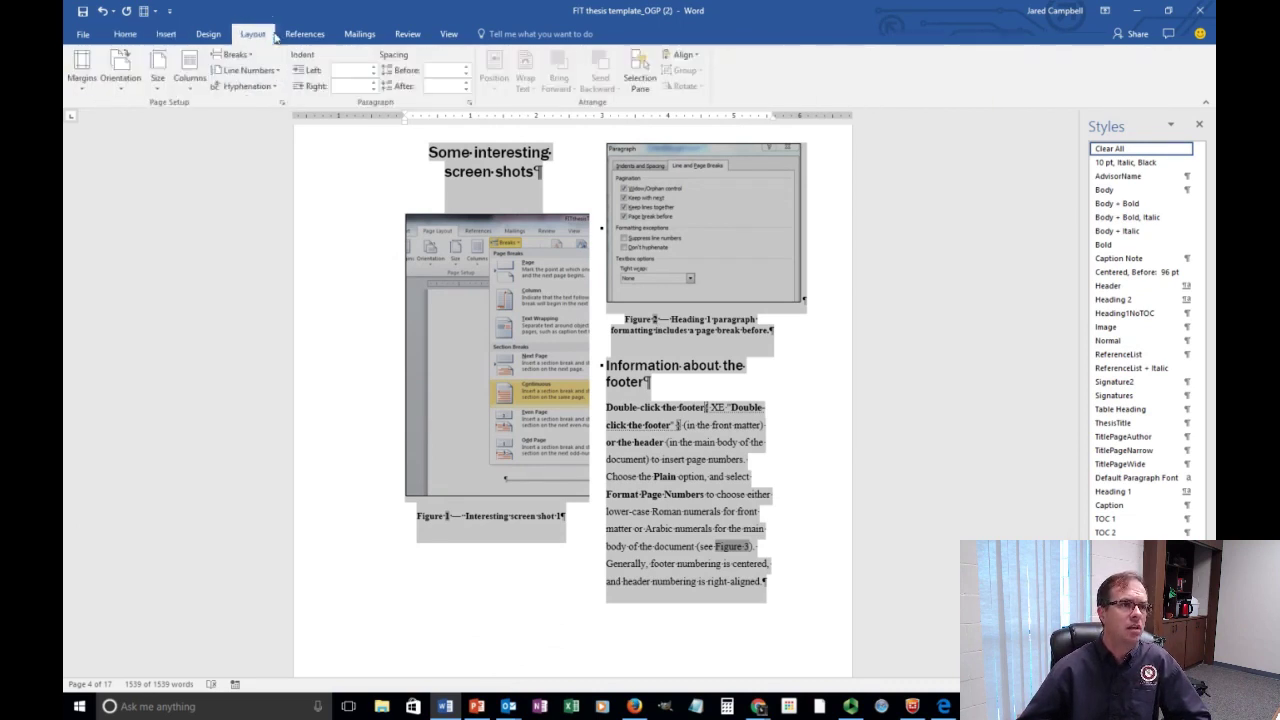
click(196, 84)
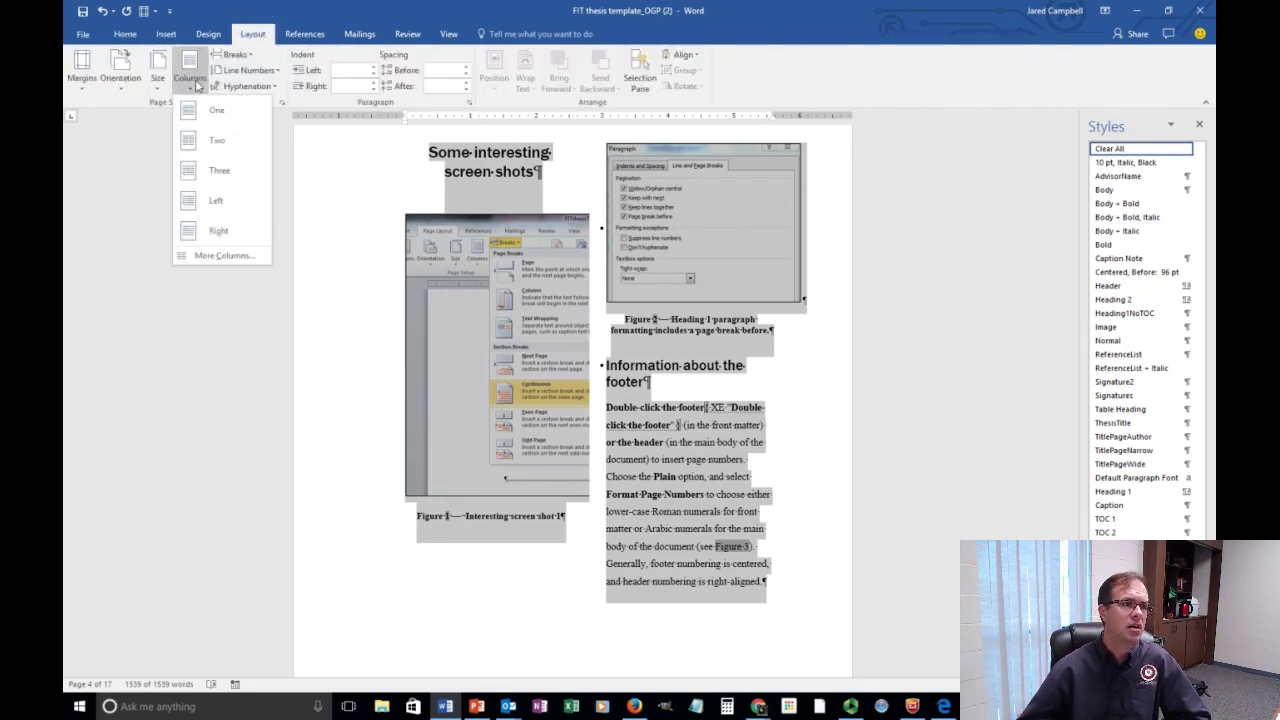
click(207, 107)
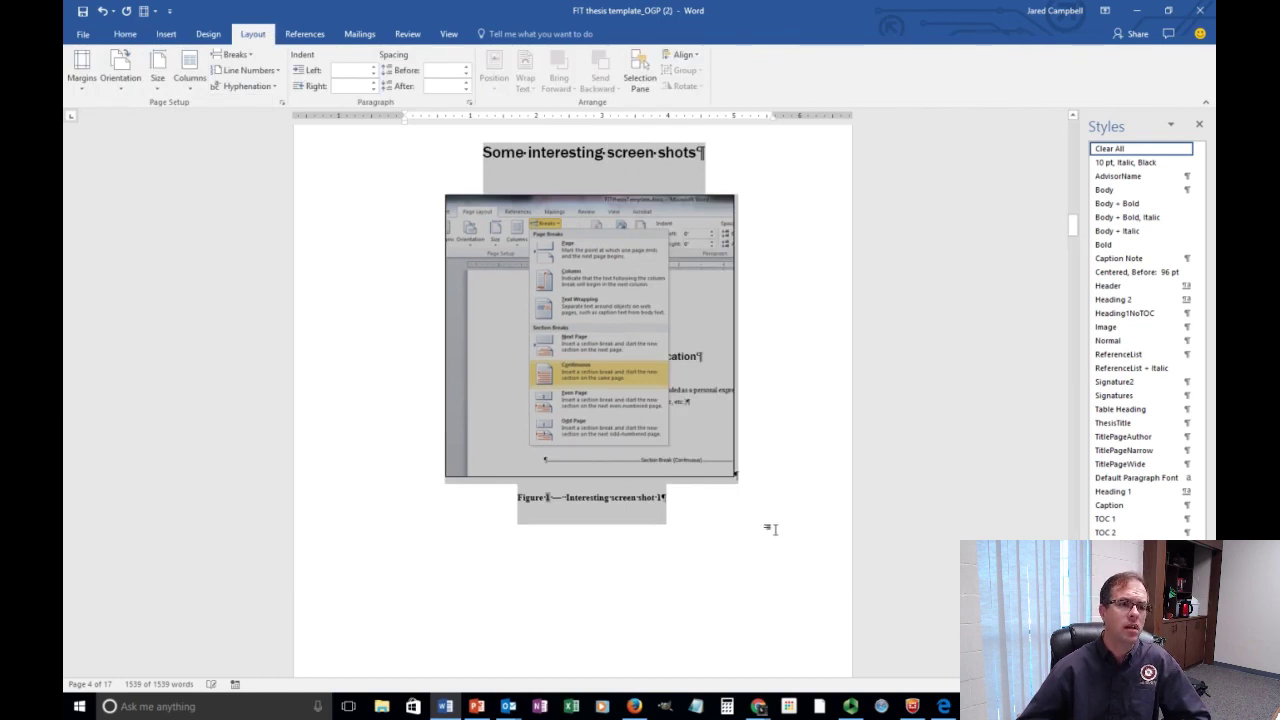
scroll(770, 525, down, 3)
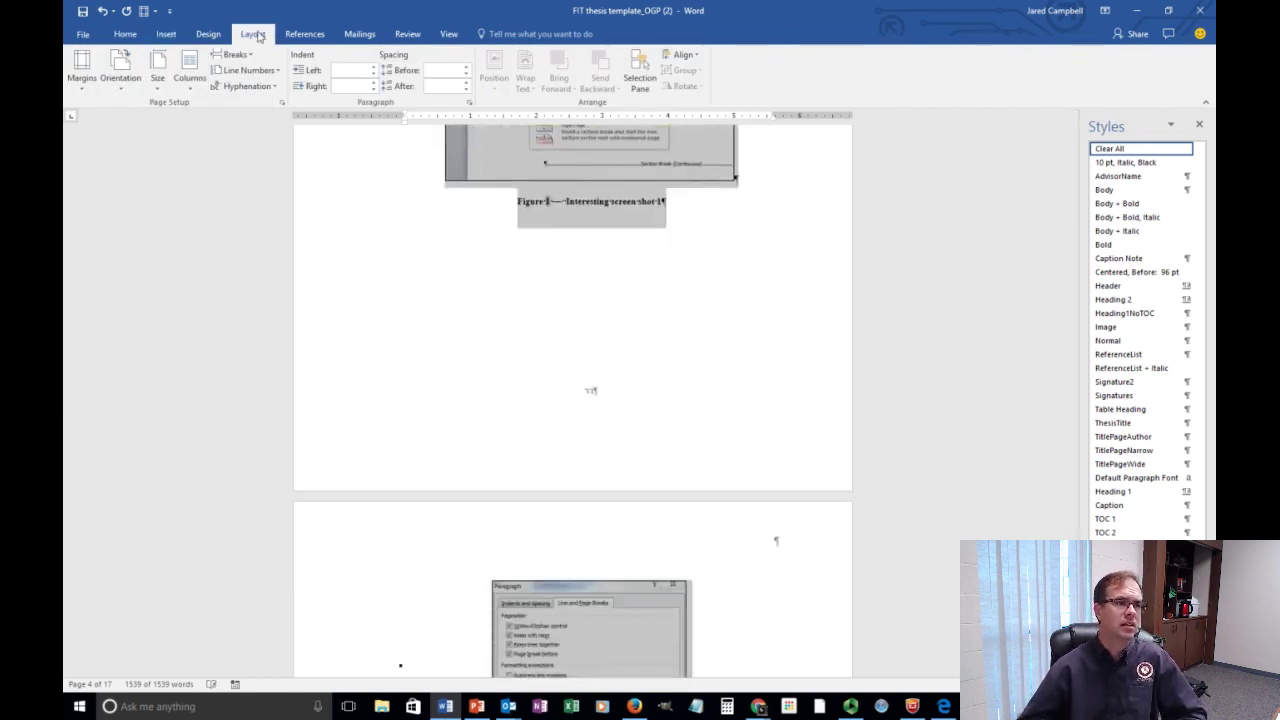
scroll(576, 349, down, 6)
scroll(590, 400, down, 20)
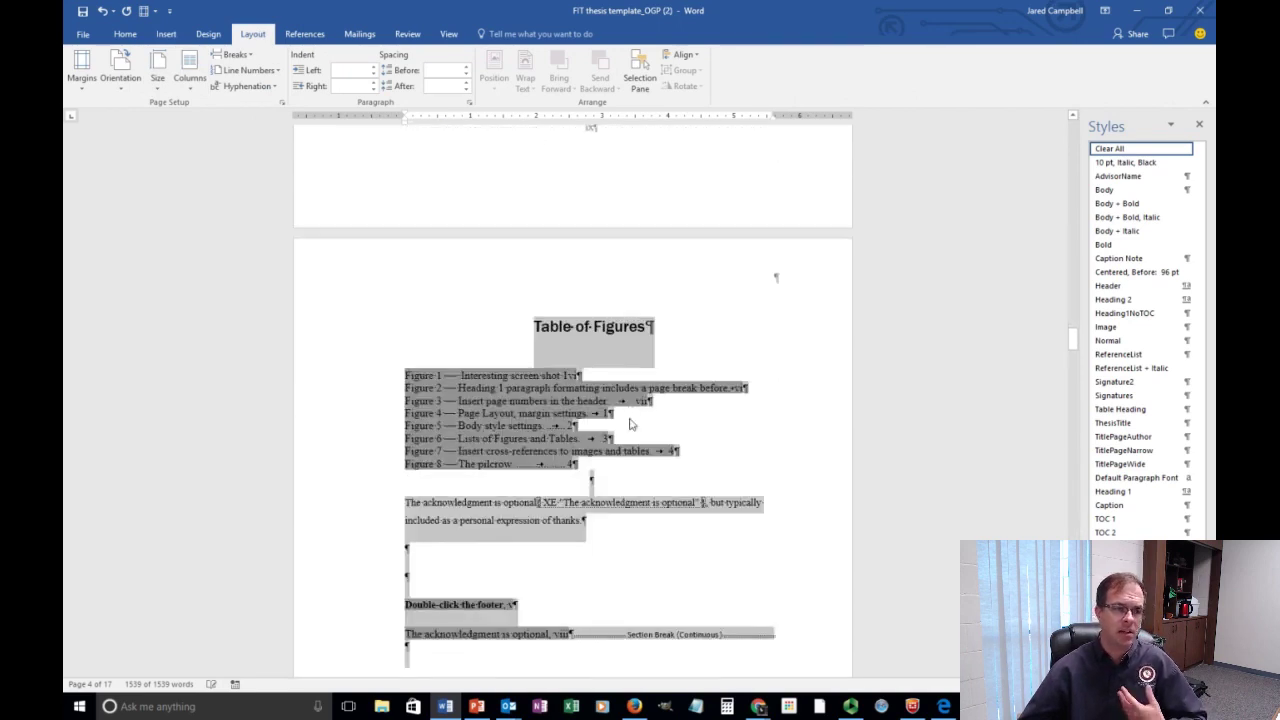
scroll(630, 424, down, 3)
click(603, 337)
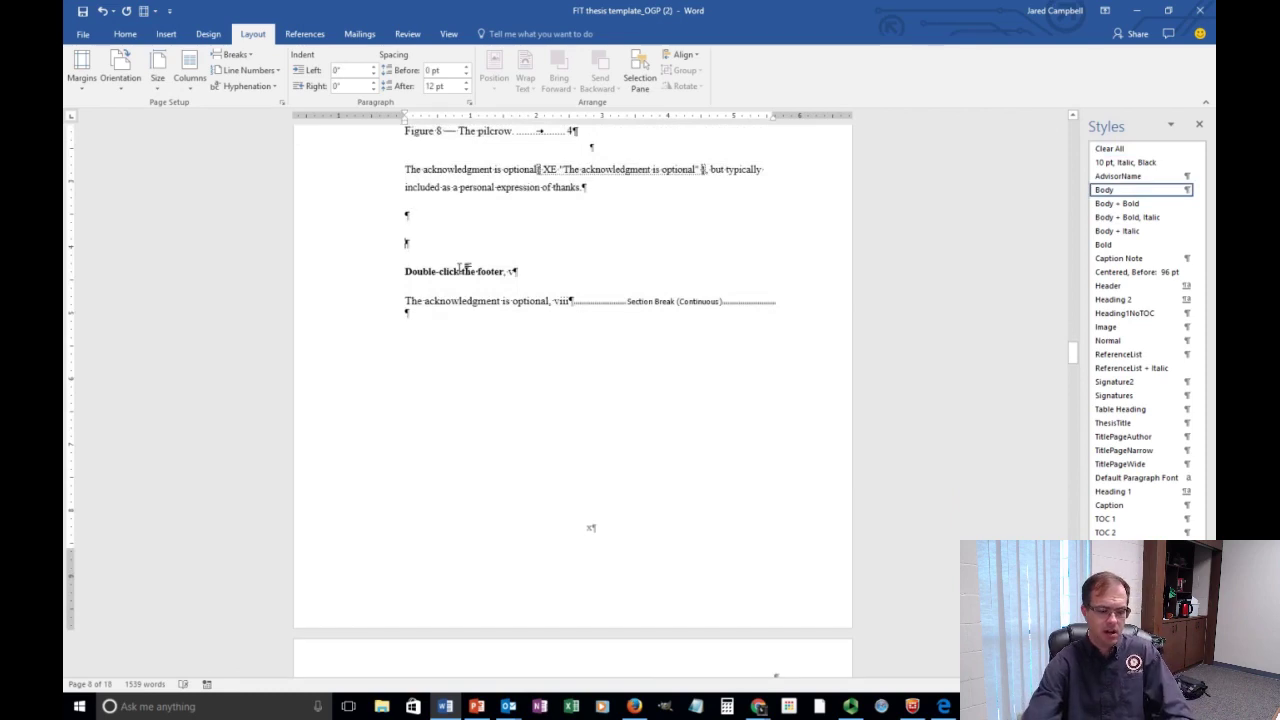
Add an 'Indexed table' heading styled as Heading 1.
text(Index)
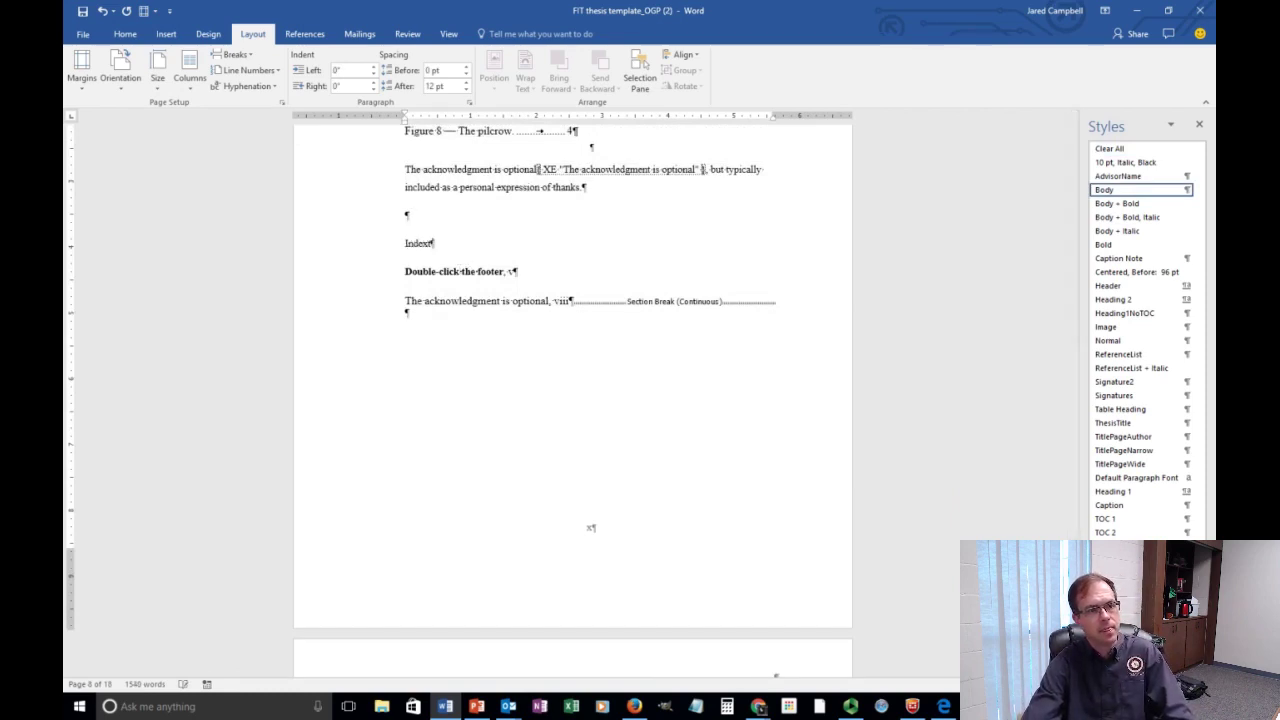
text(ed tabl)
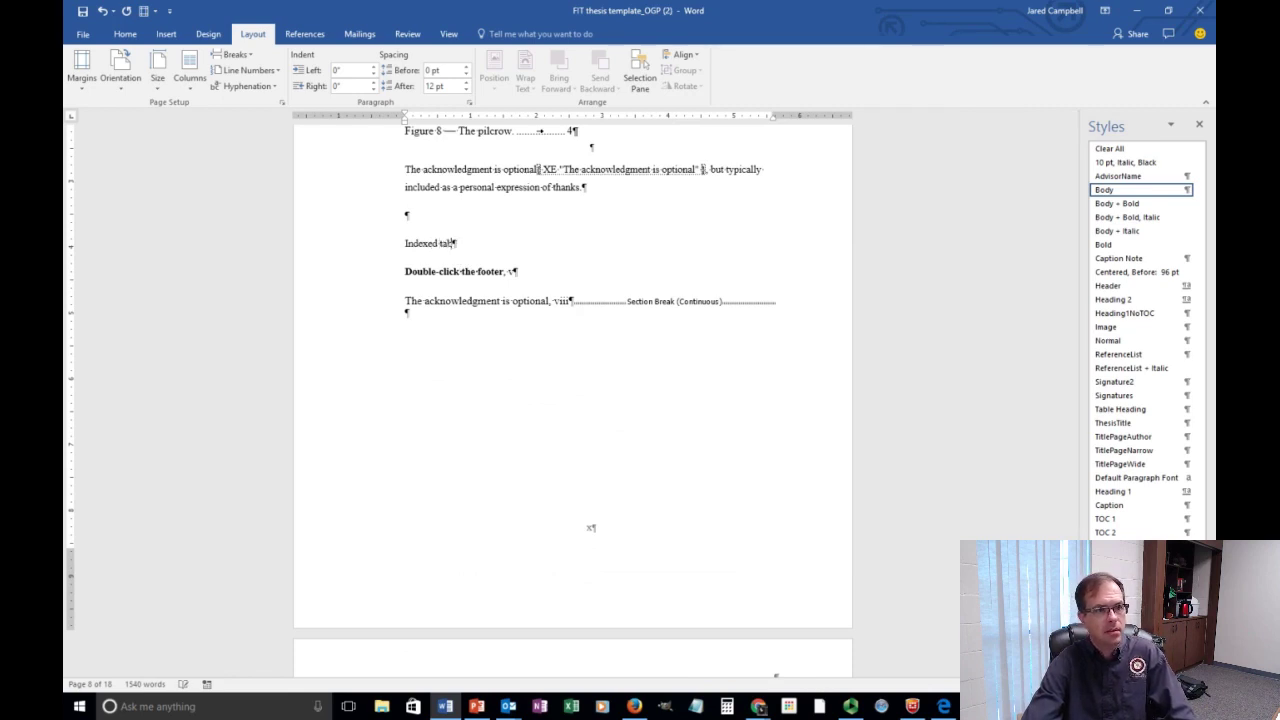
text(e)
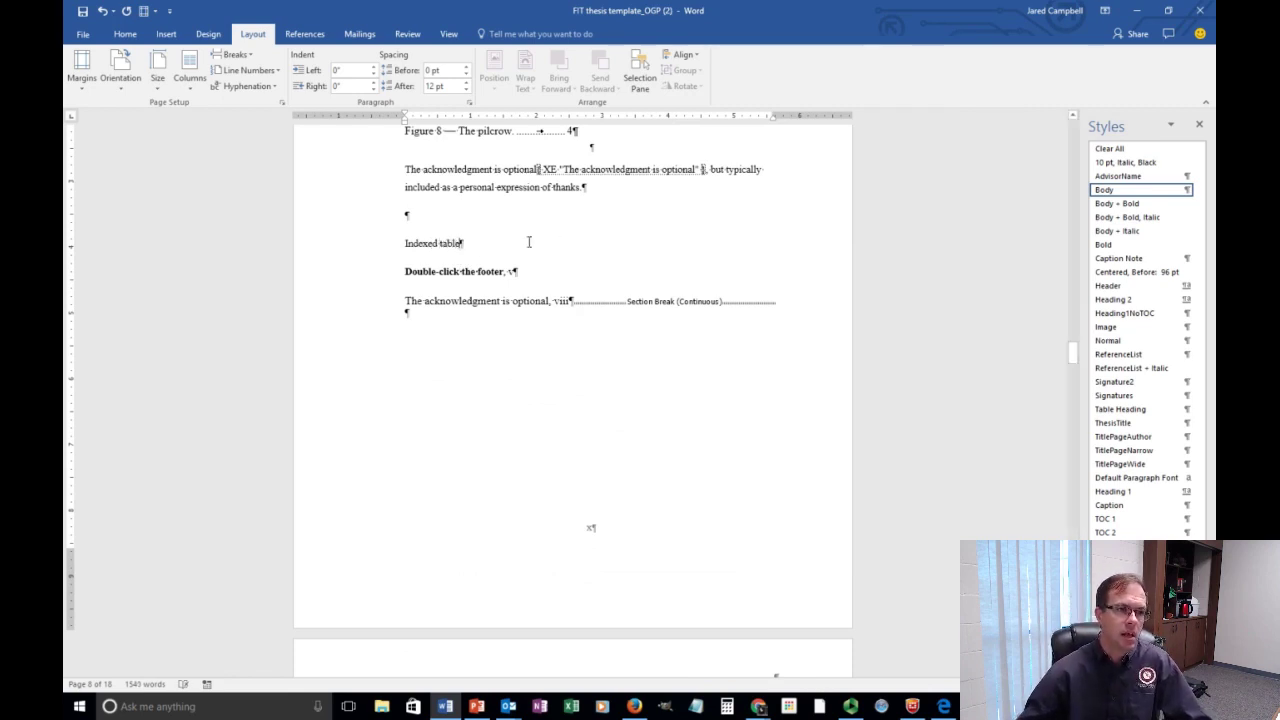
click(372, 251)
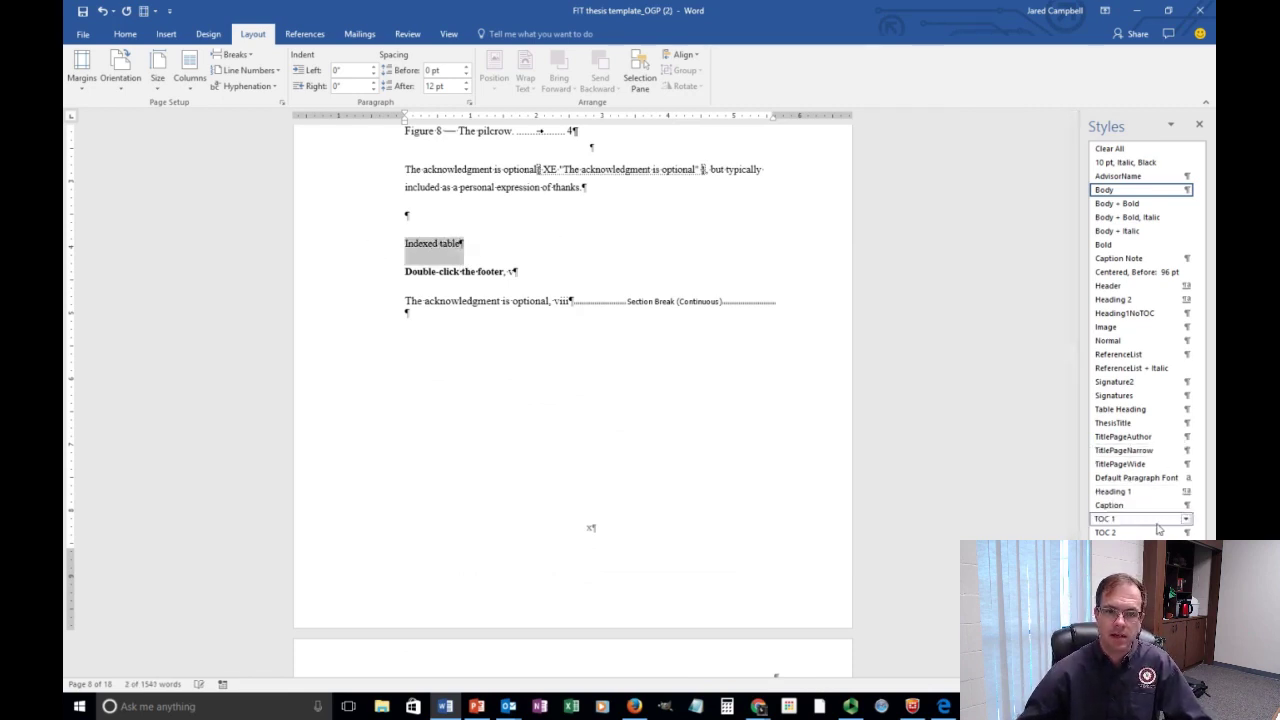
click(1146, 491)
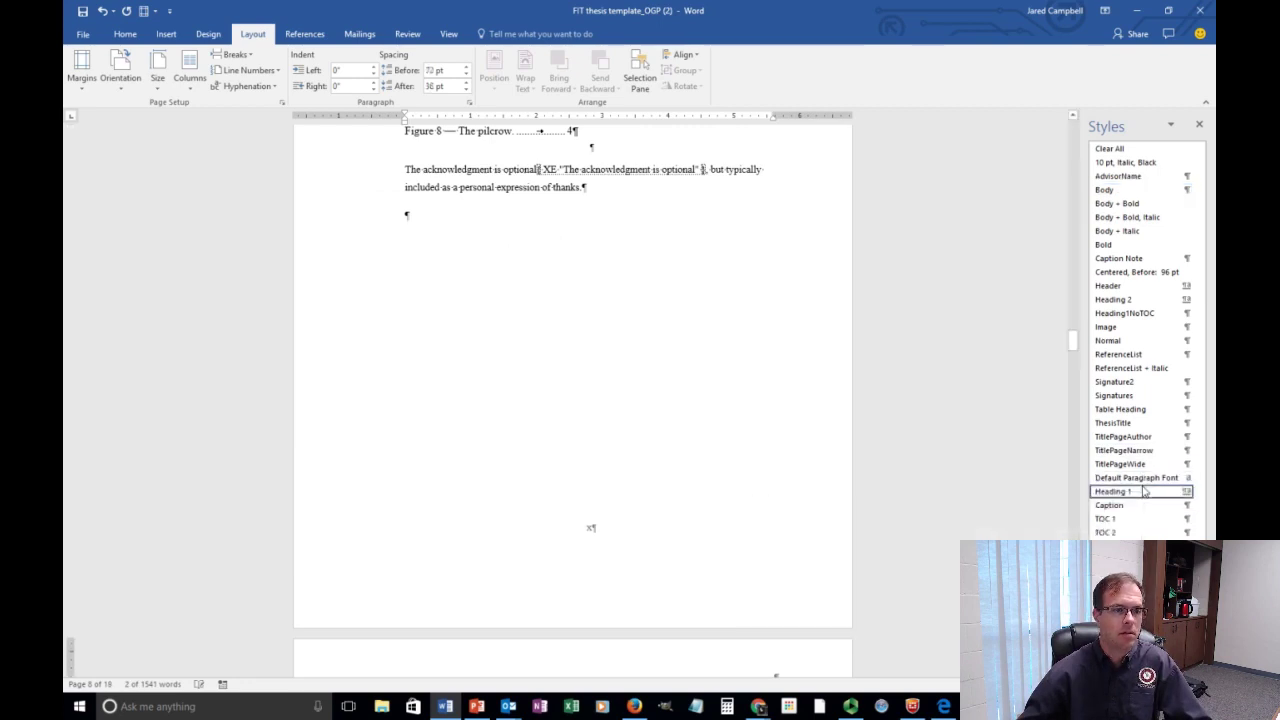
scroll(583, 509, down, 5)
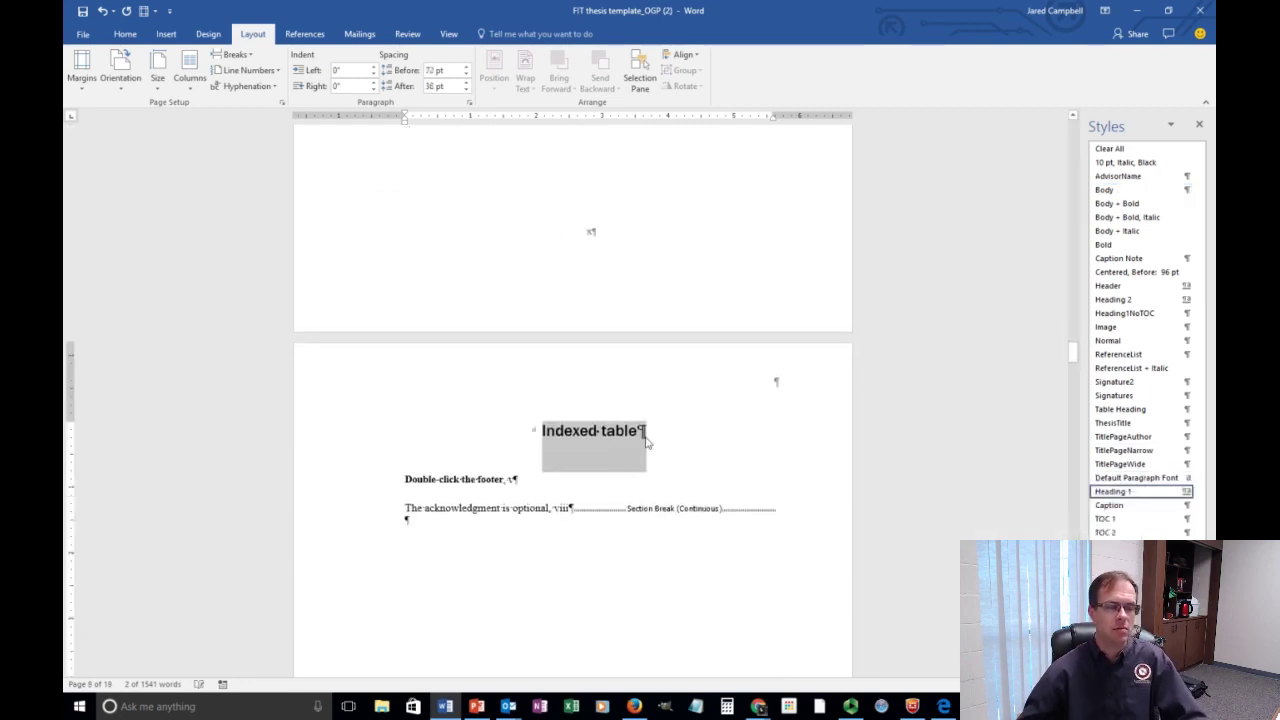
scroll(610, 410, down, 2)
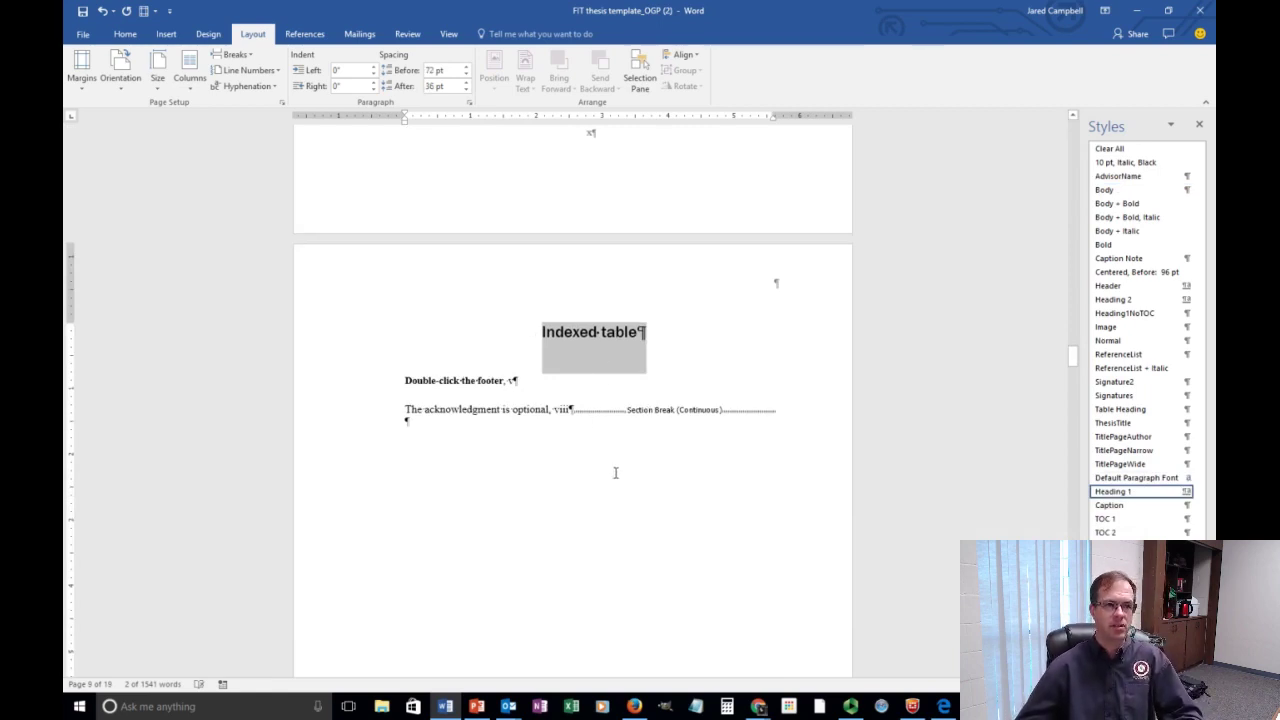
Delete the old index lines and section break, then show PowerPoint's Section breaks slide.
drag(811, 418, 411, 351)
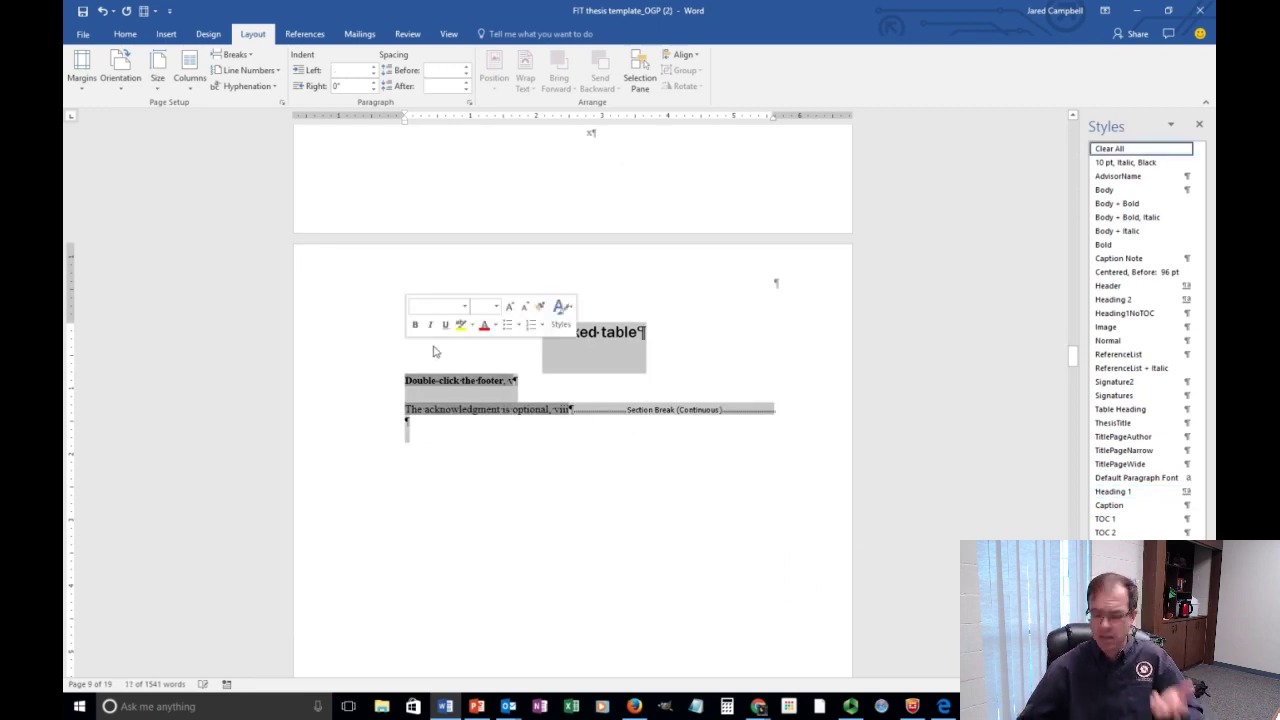
key(Delete)
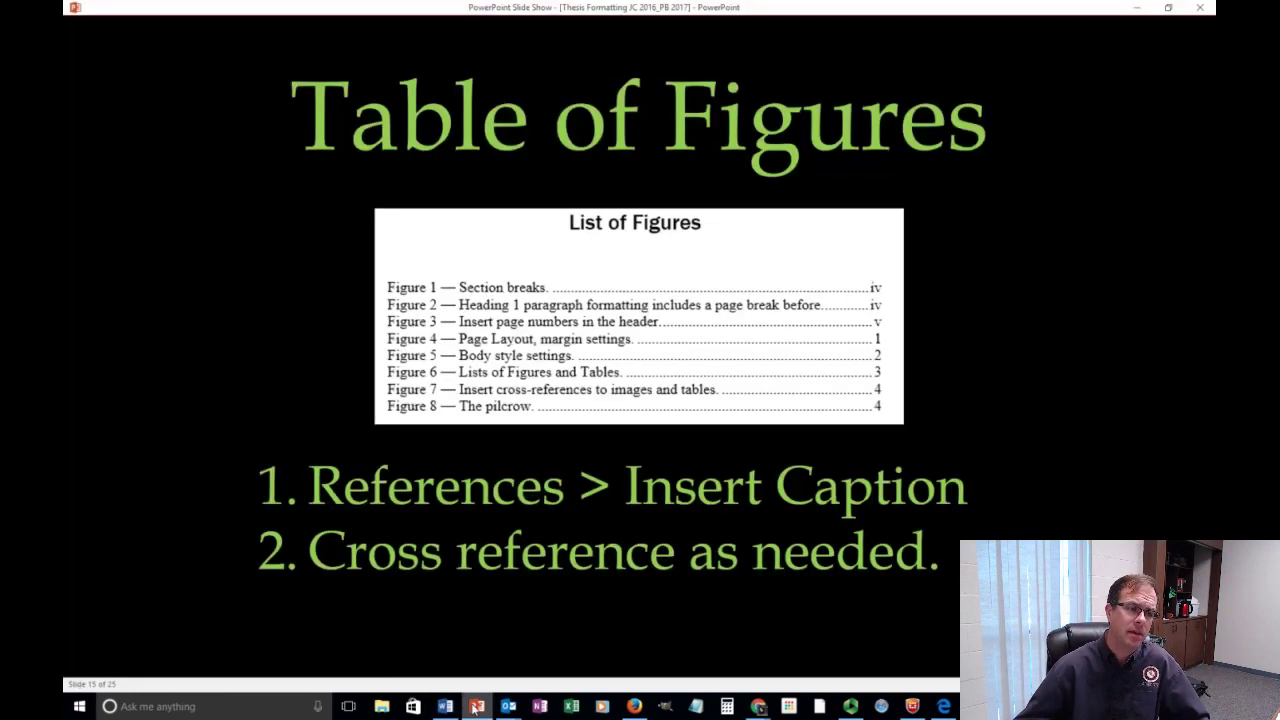
click(476, 706)
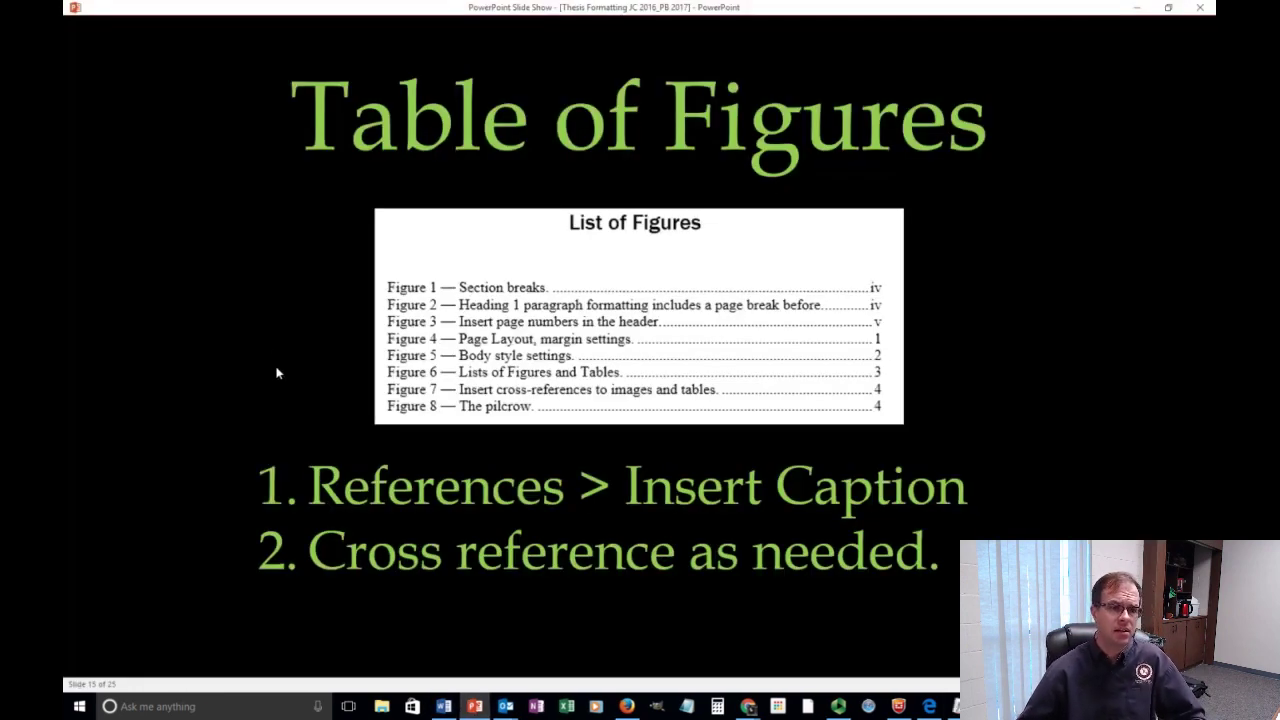
click(277, 373)
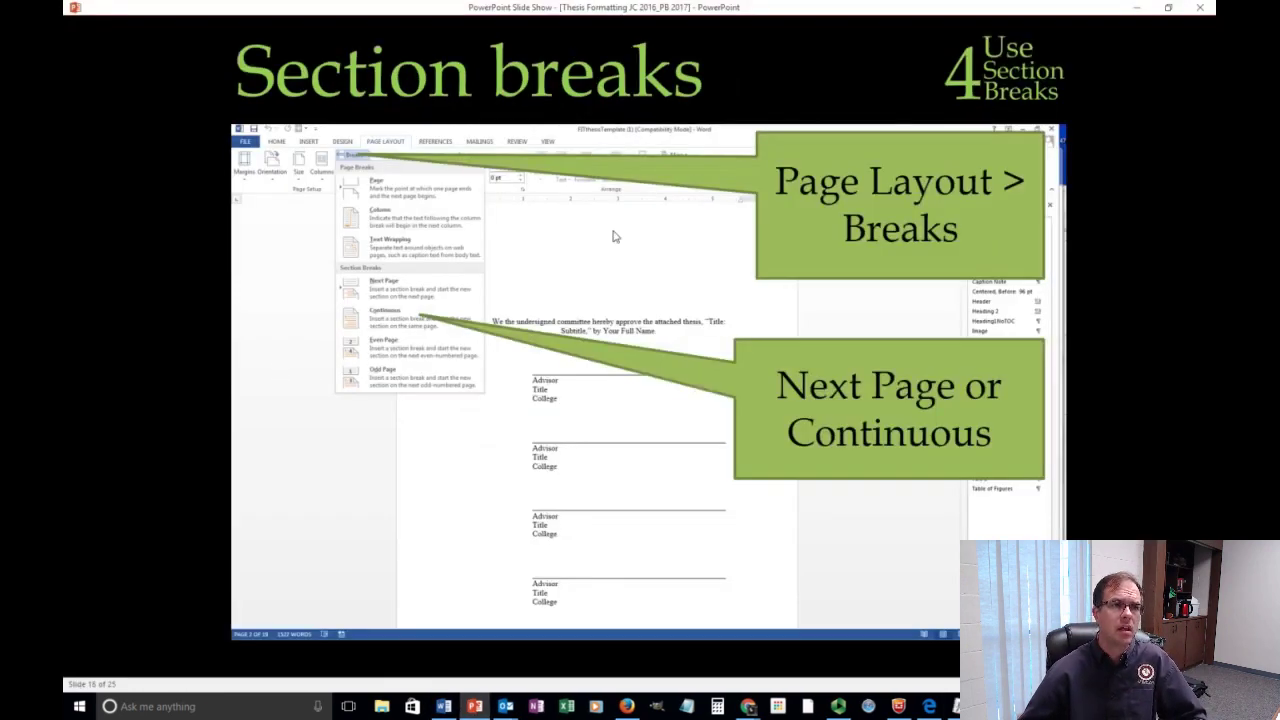
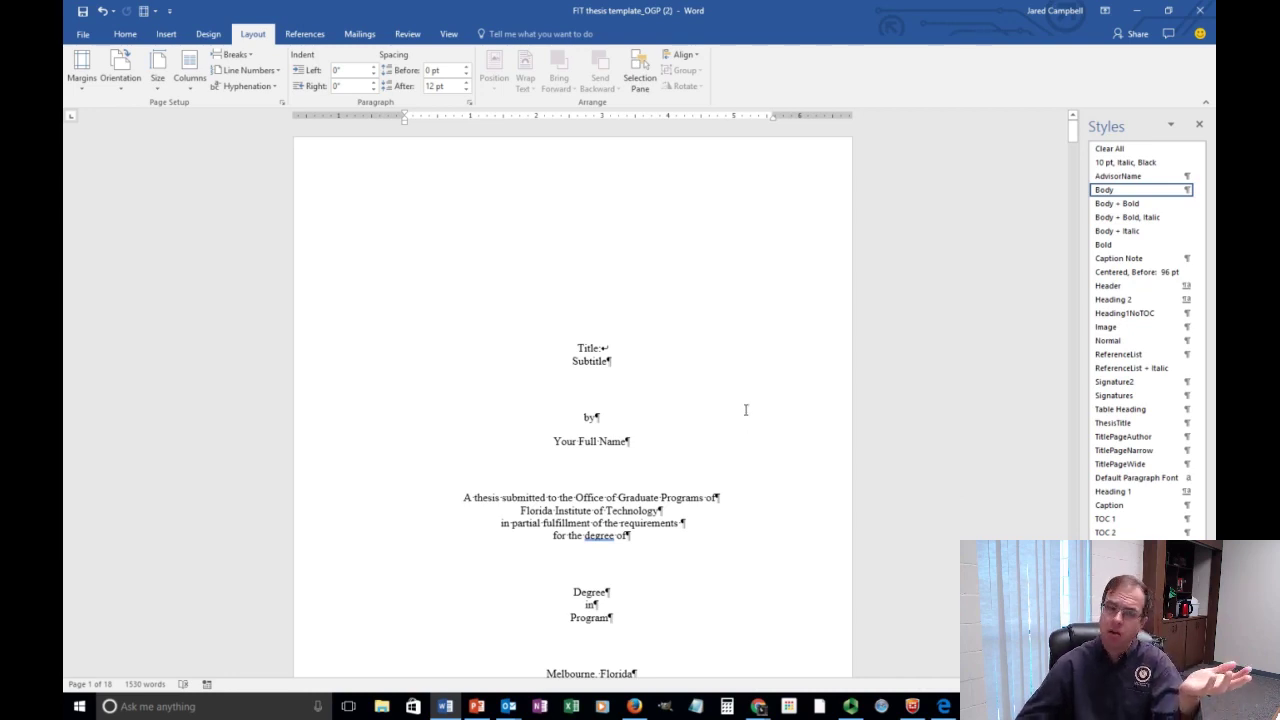
Open footer editing and check the lowercase roman page numbers through xi on the Dedication page.
scroll(734, 421, down, 5)
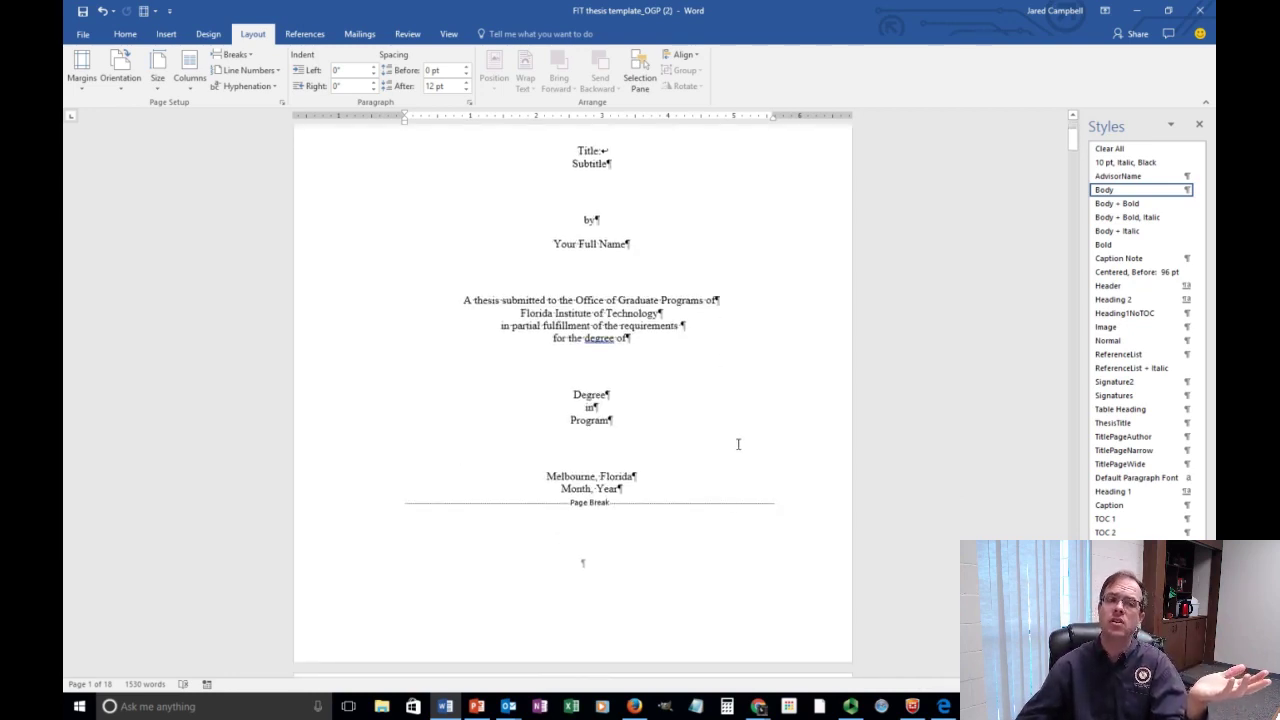
double_click(585, 597)
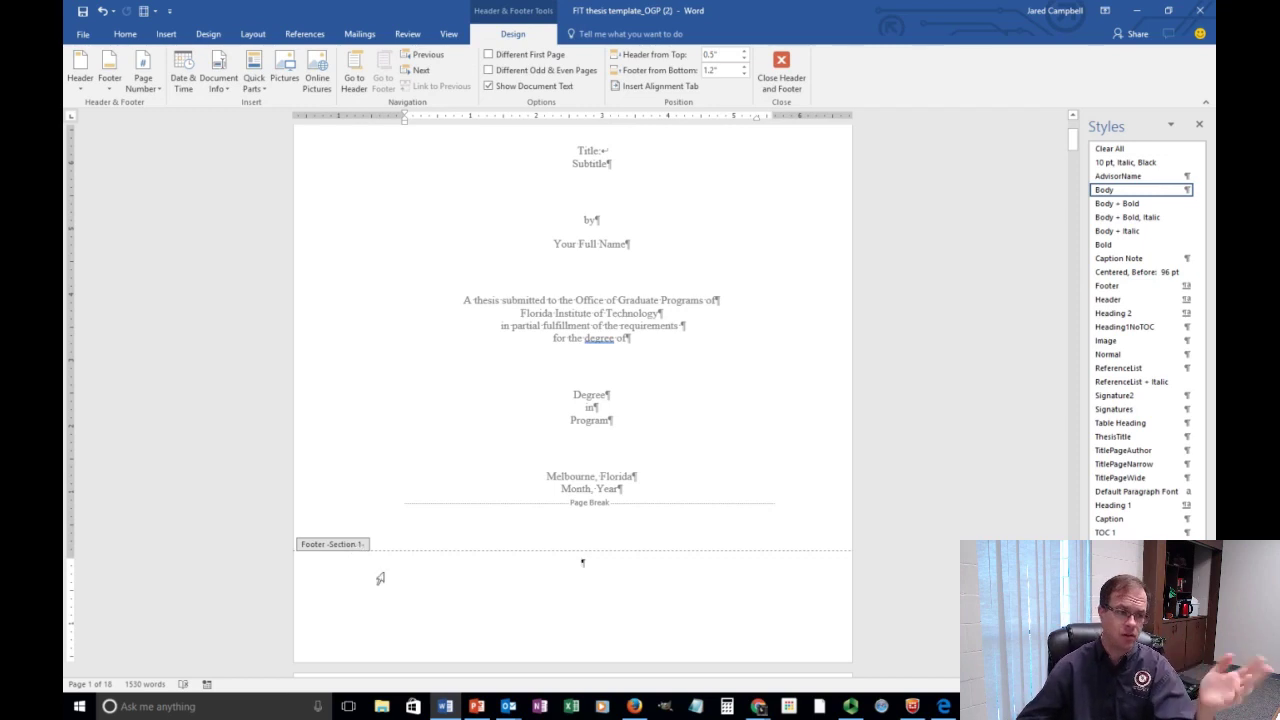
scroll(425, 585, down, 15)
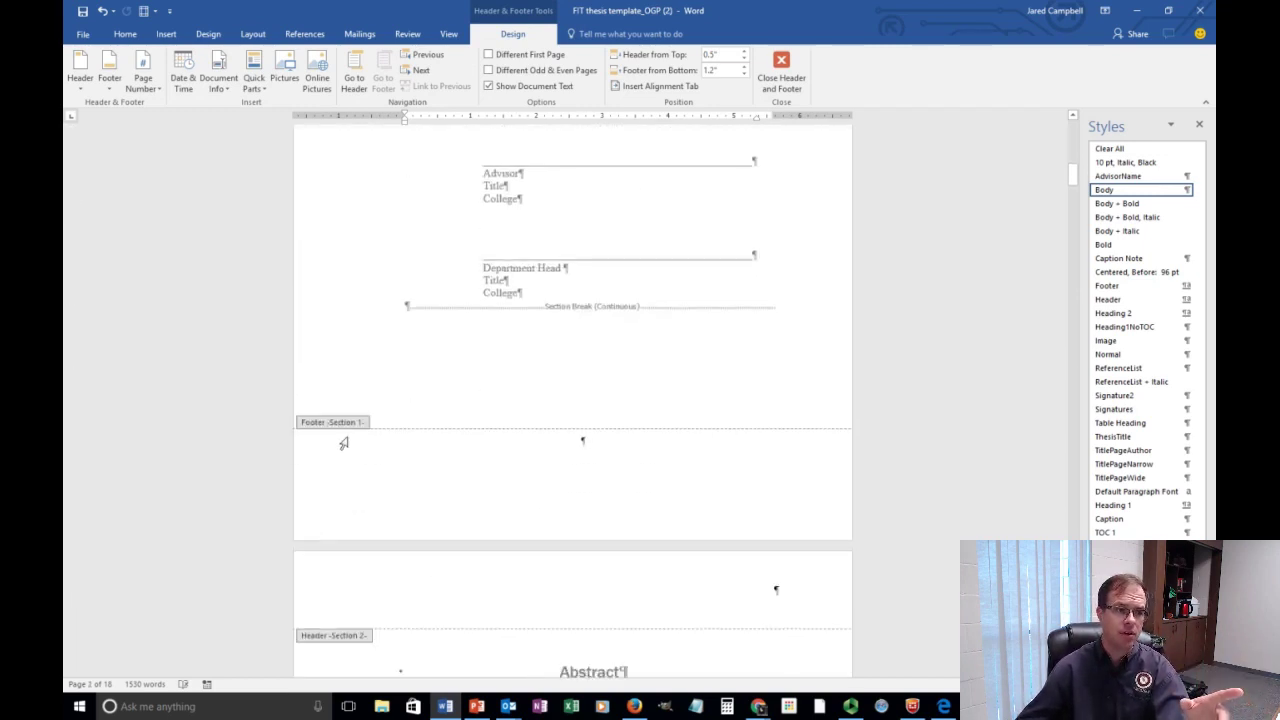
scroll(350, 460, down, 3)
scroll(365, 425, down, 2)
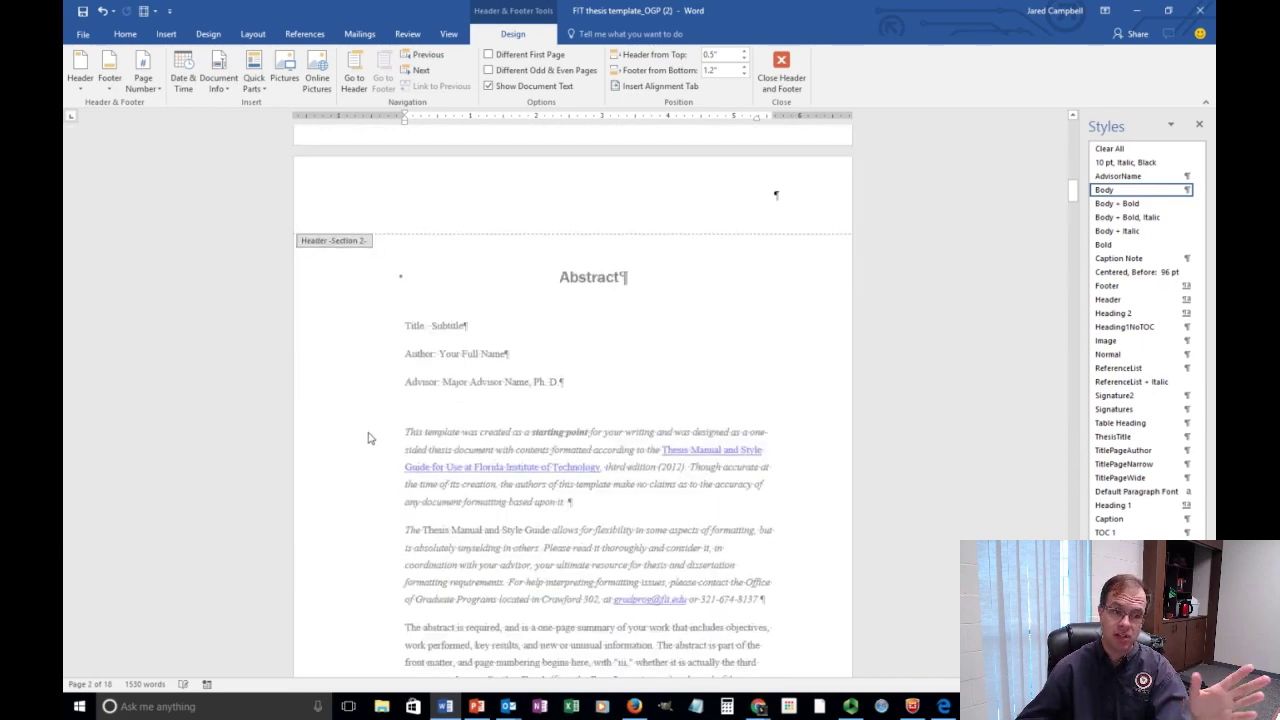
scroll(368, 438, down, 5)
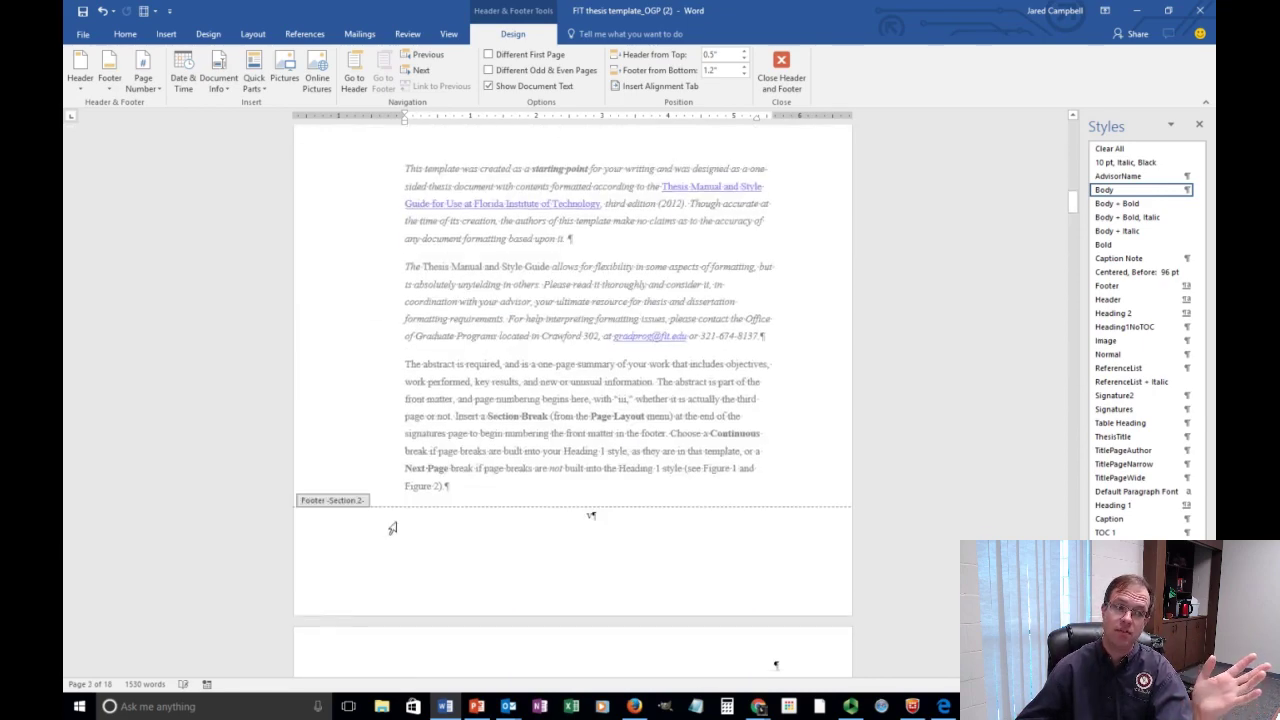
scroll(395, 534, down, 7)
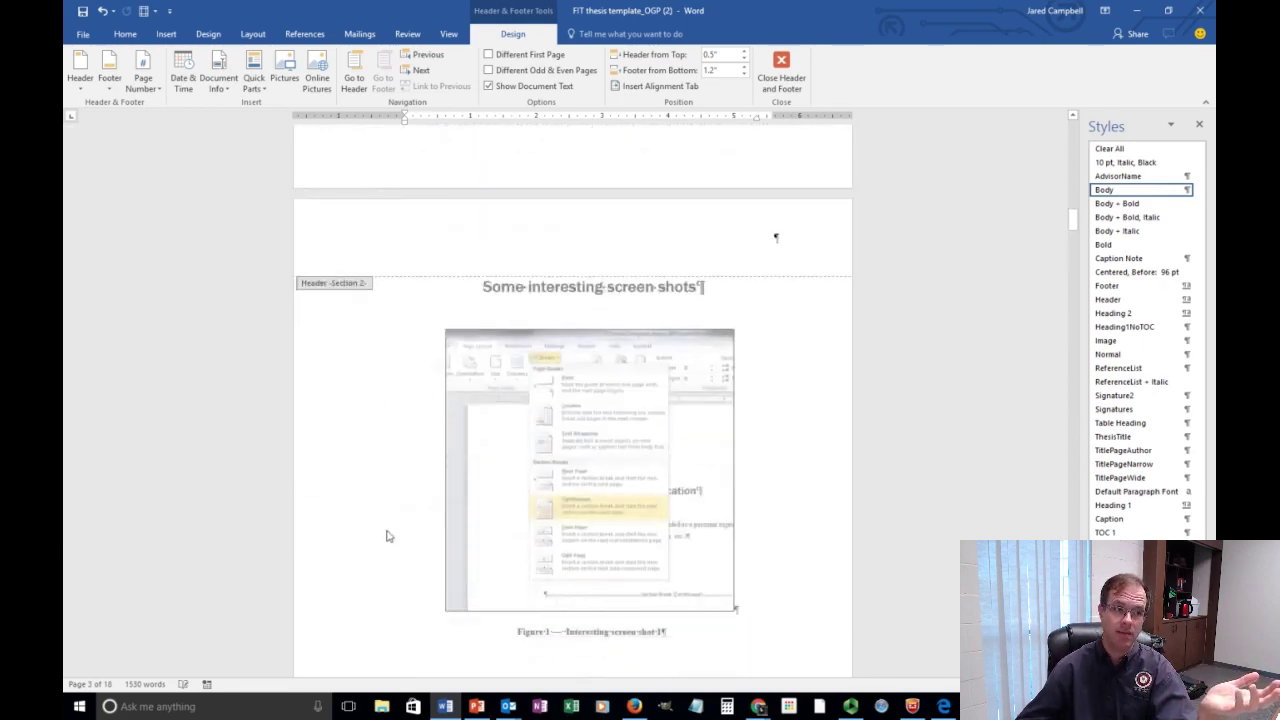
scroll(390, 537, down, 15)
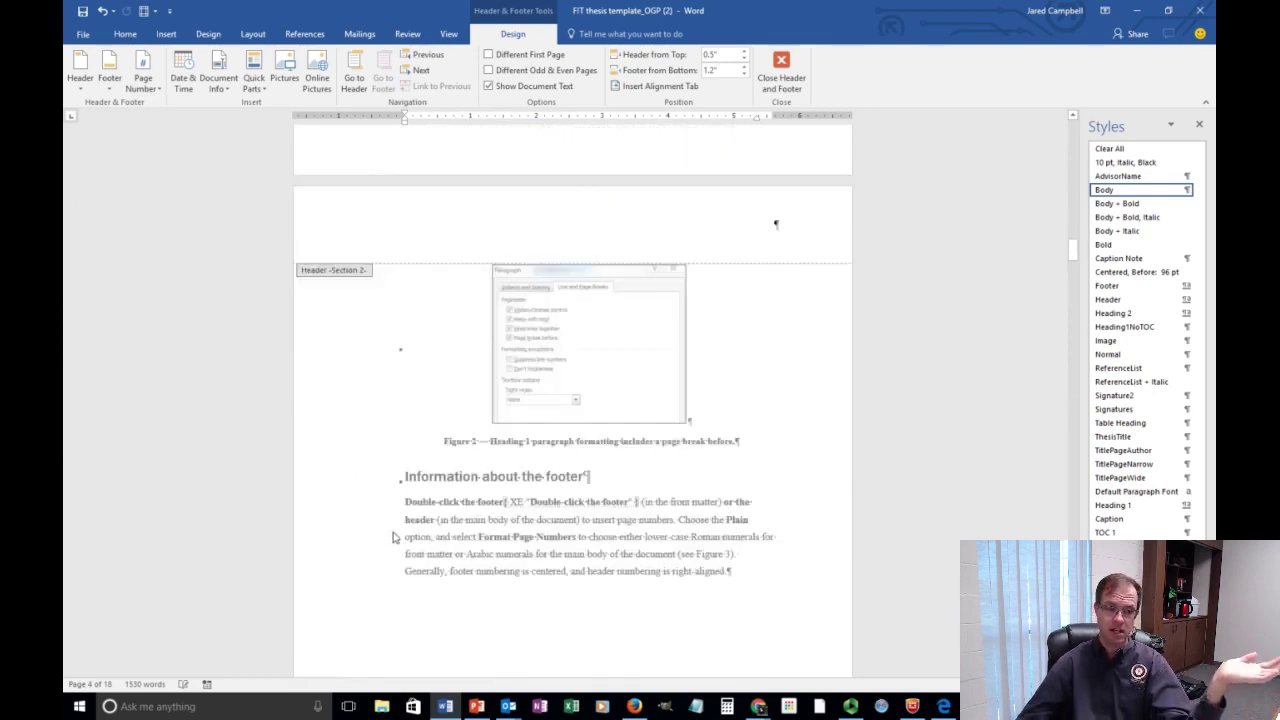
scroll(405, 536, down, 10)
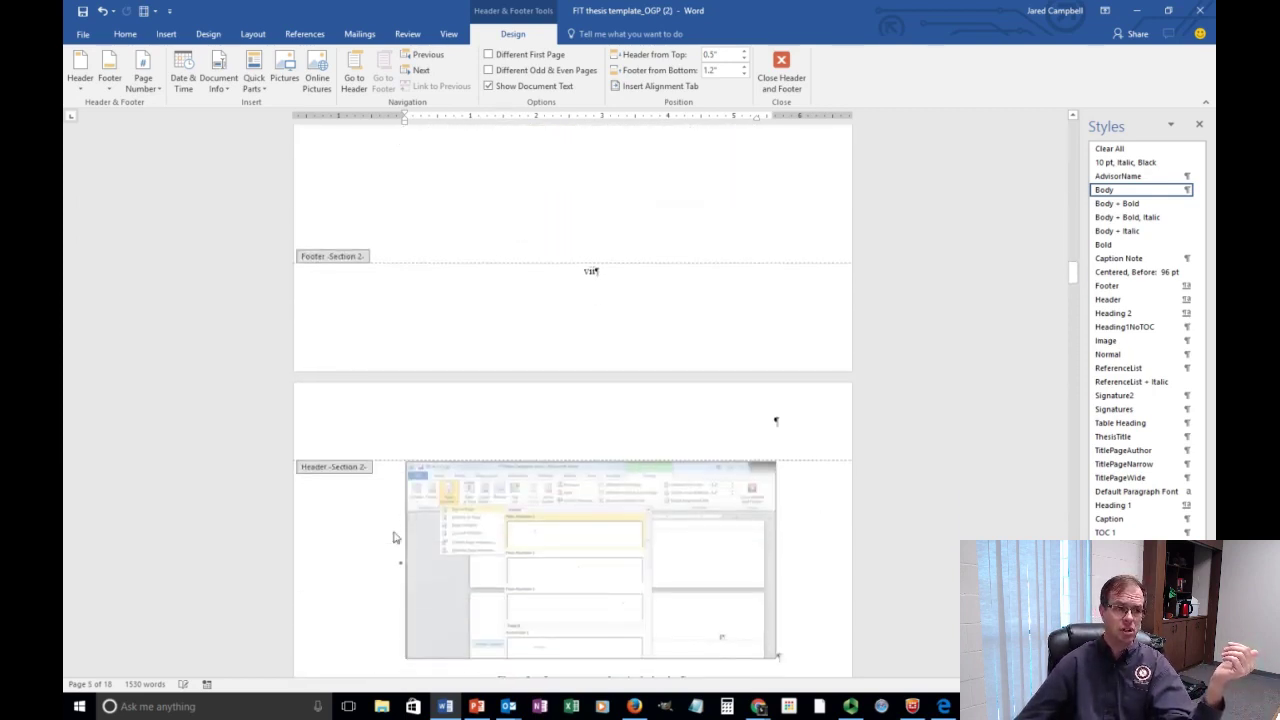
scroll(395, 535, down, 12)
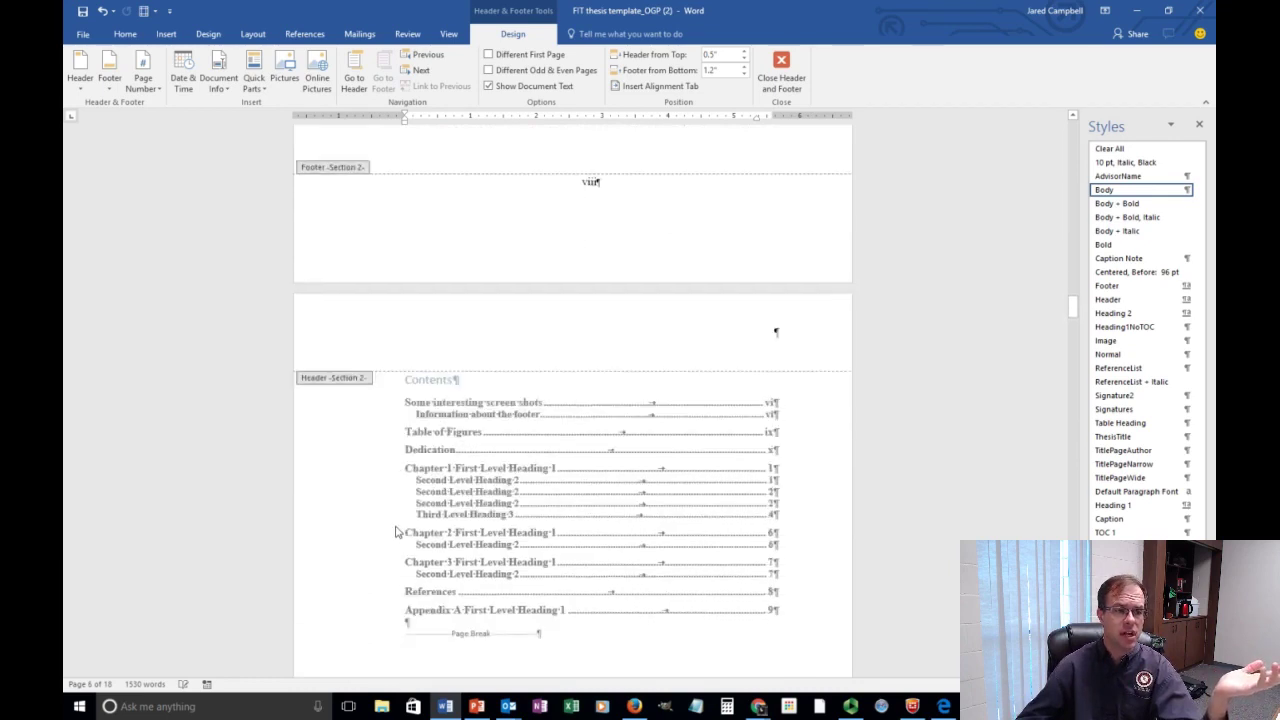
scroll(397, 537, down, 15)
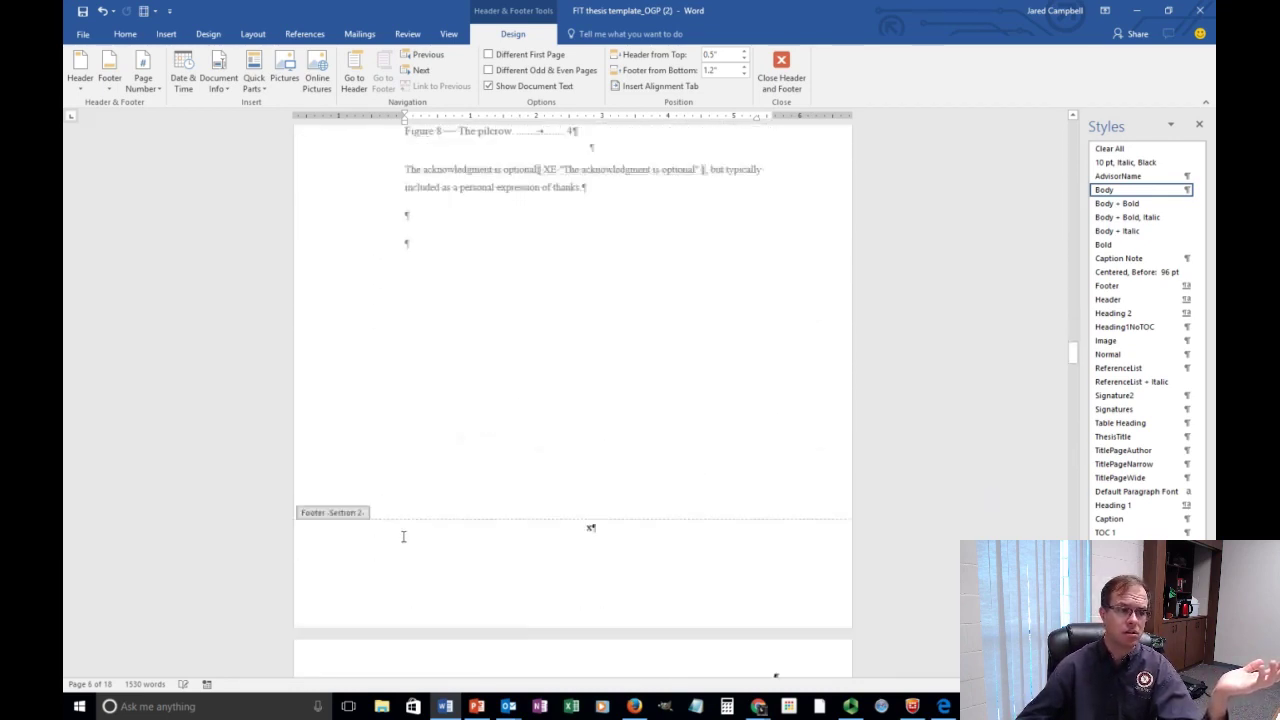
scroll(397, 535, down, 6)
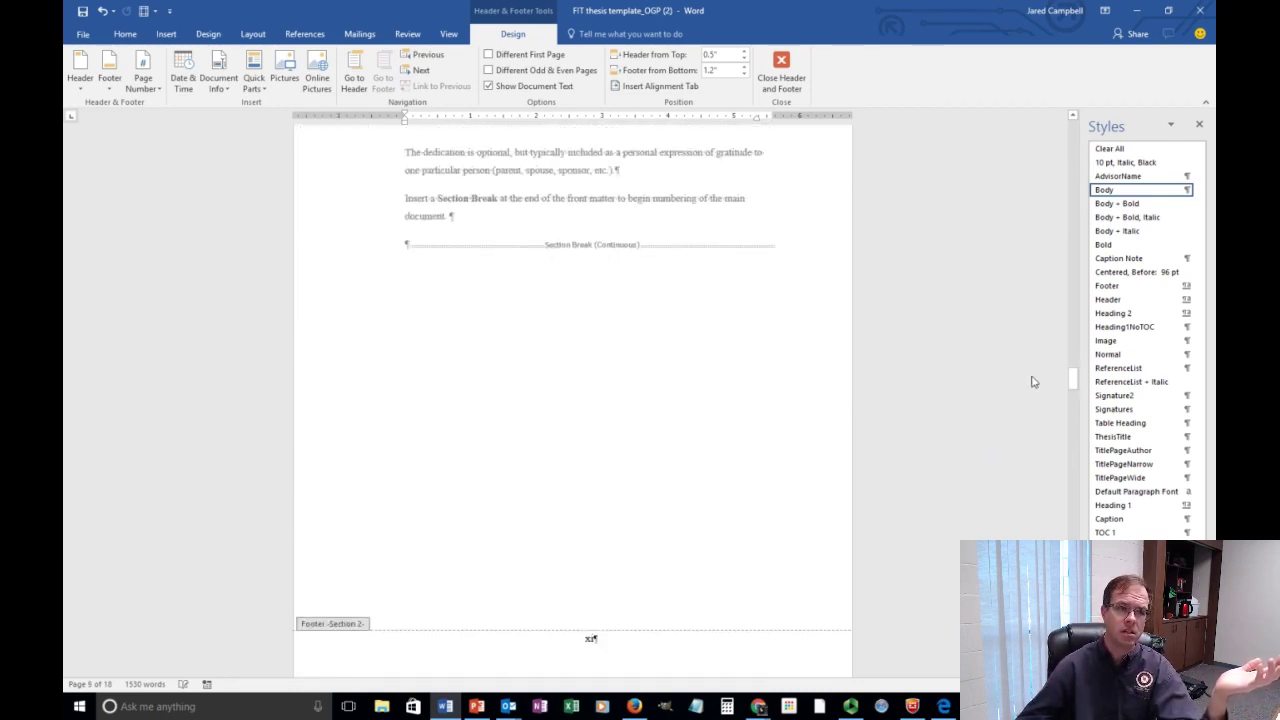
Return to the document start and place the cursor in page 2's empty Section 1 footer.
drag(1070, 382, 1074, 128)
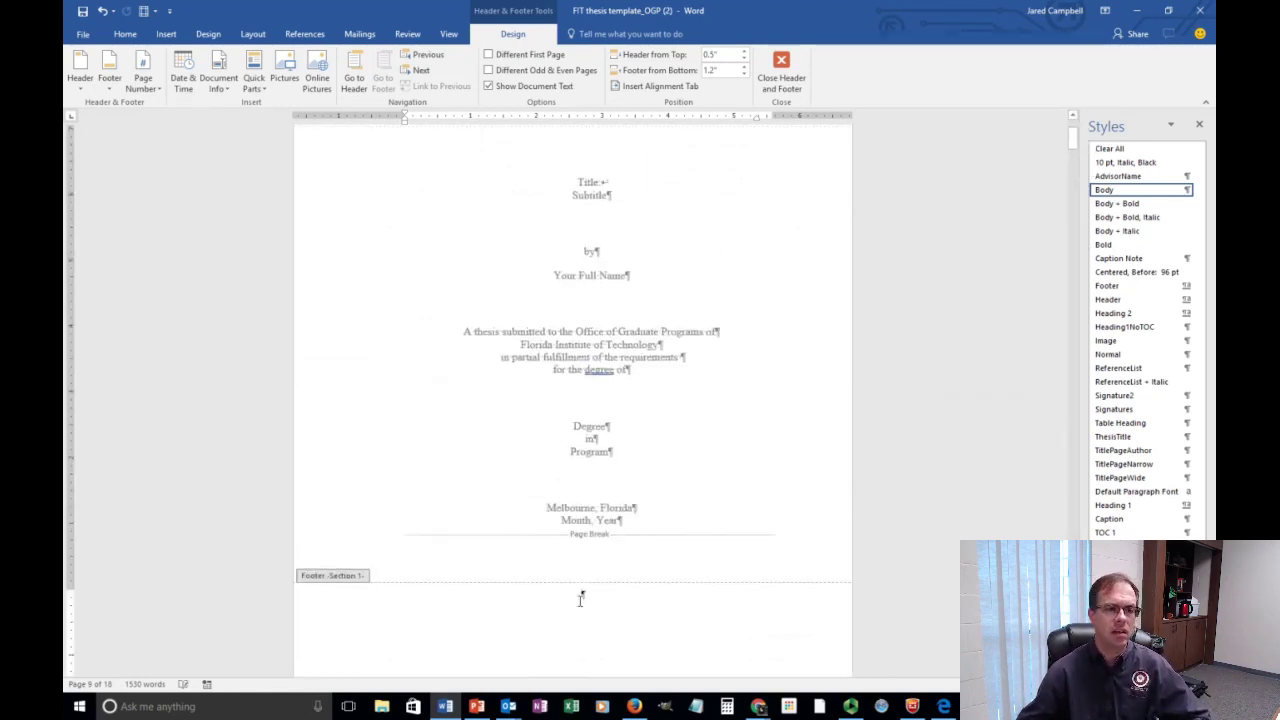
scroll(403, 606, down, 3)
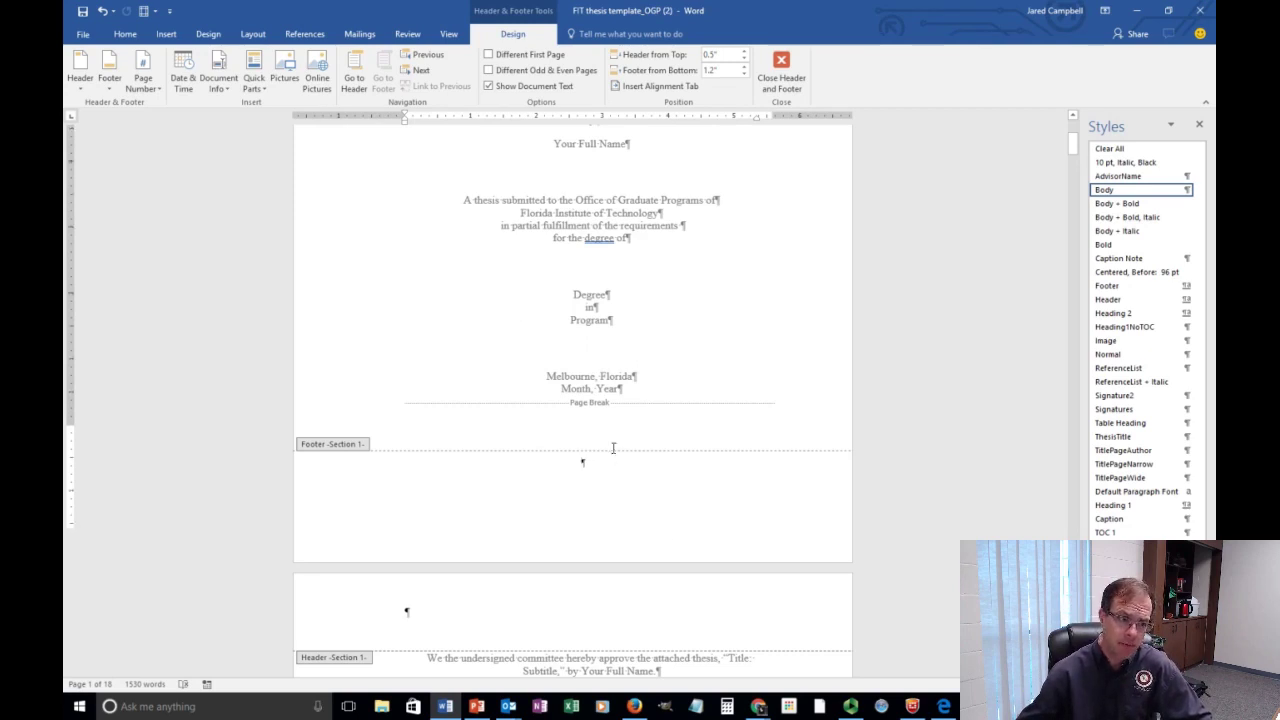
scroll(613, 447, down, 15)
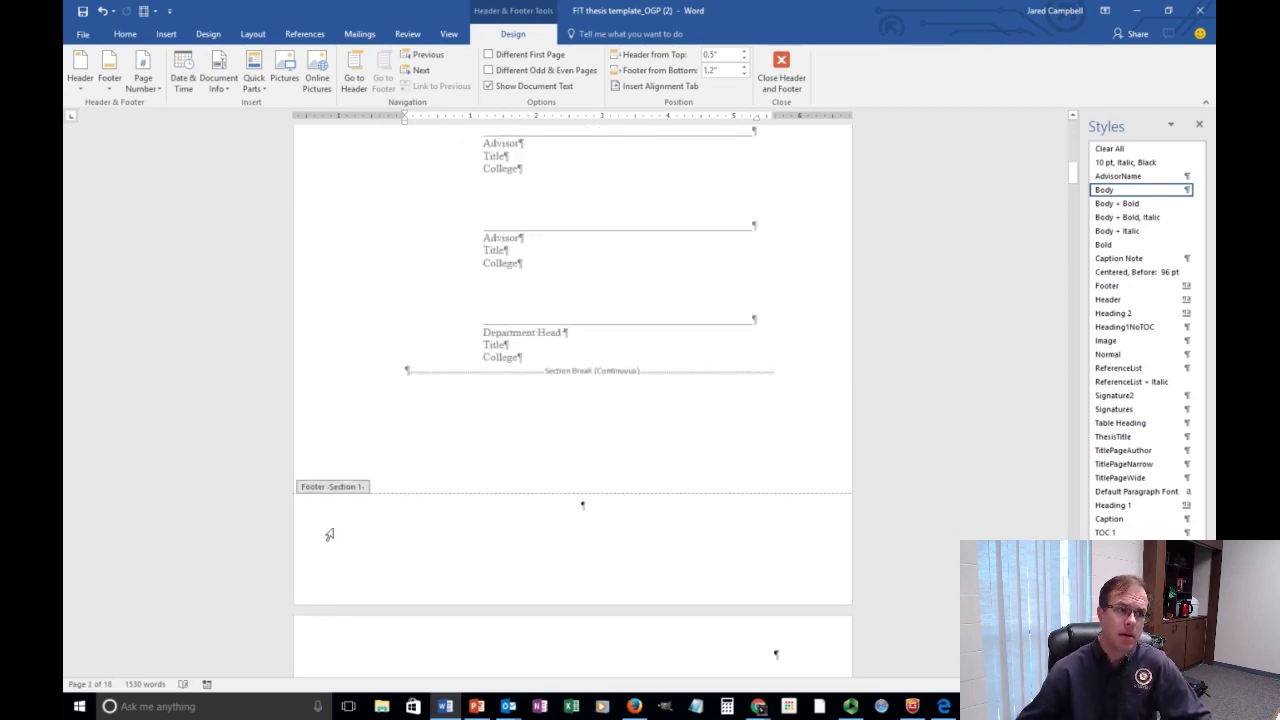
double_click(422, 548)
double_click(347, 546)
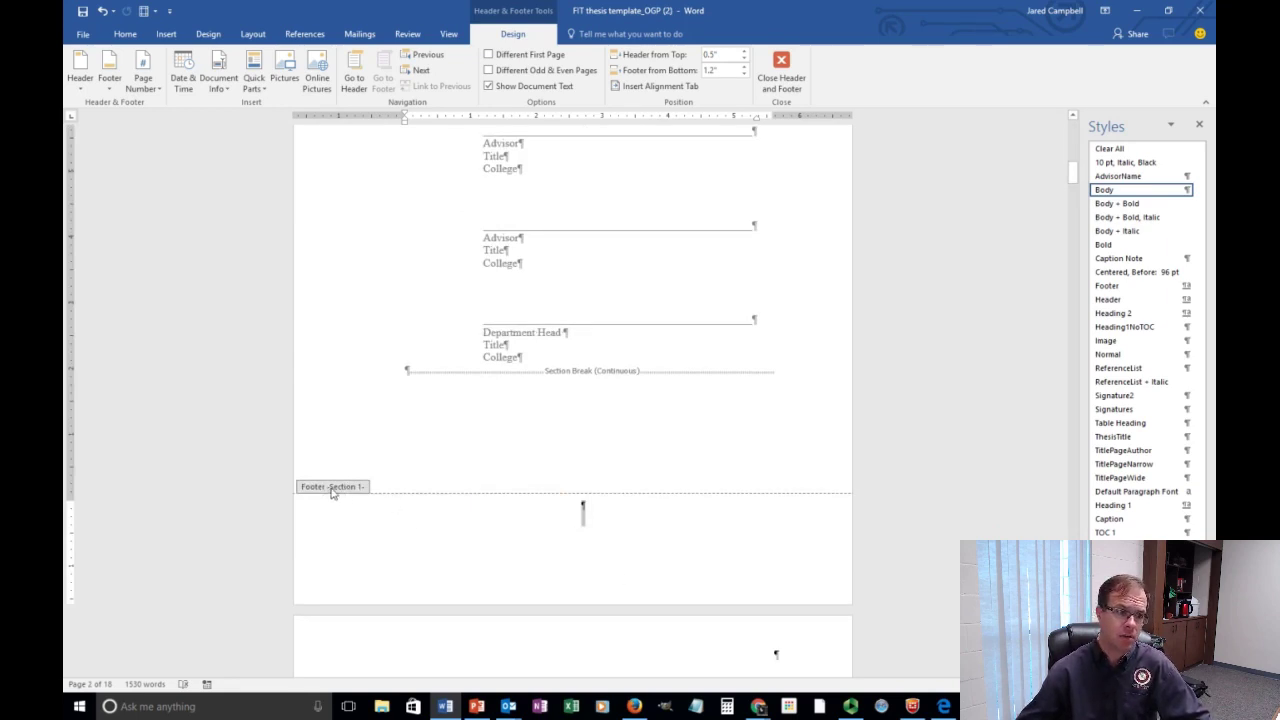
scroll(430, 539, up, 10)
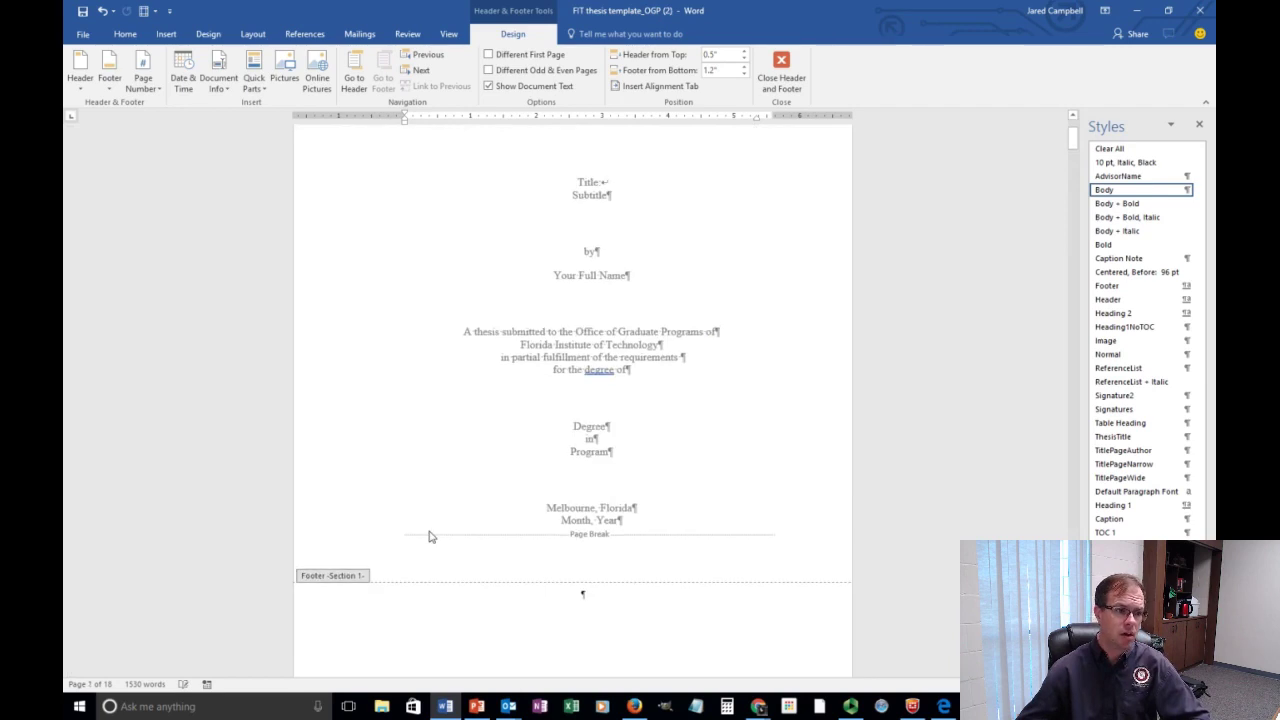
scroll(435, 537, down, 10)
scroll(431, 537, up, 5)
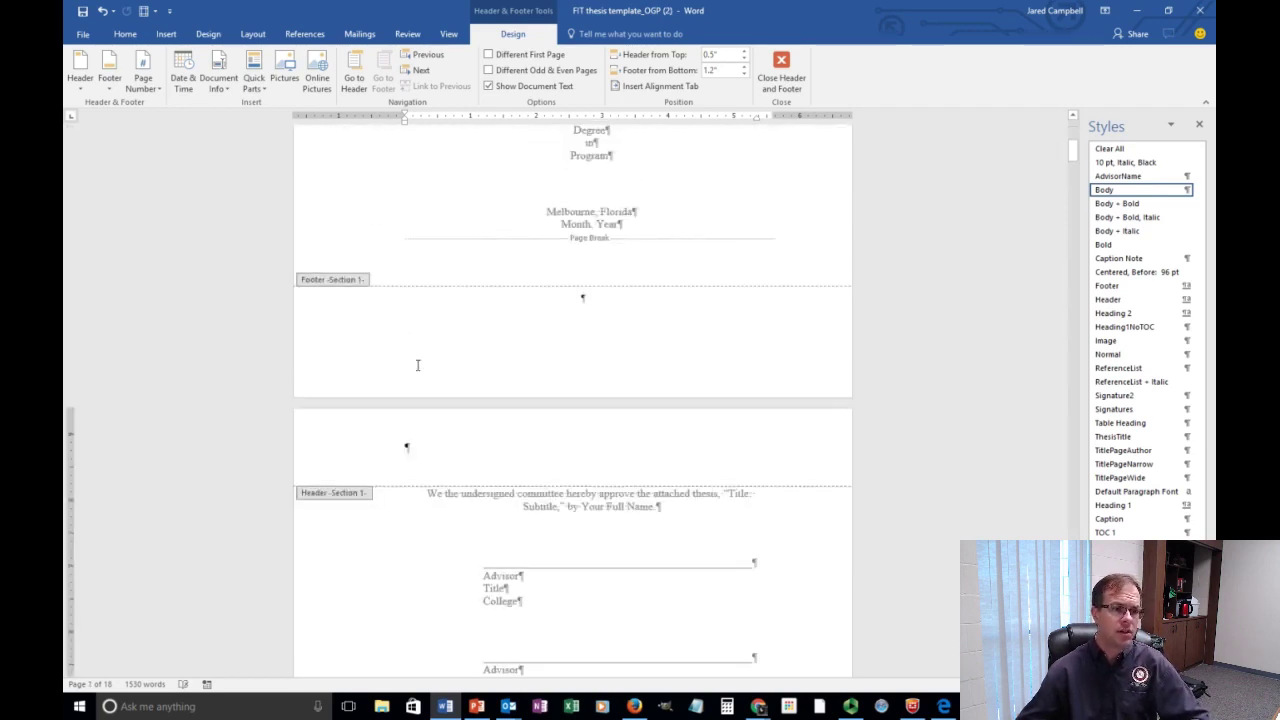
scroll(408, 590, down, 10)
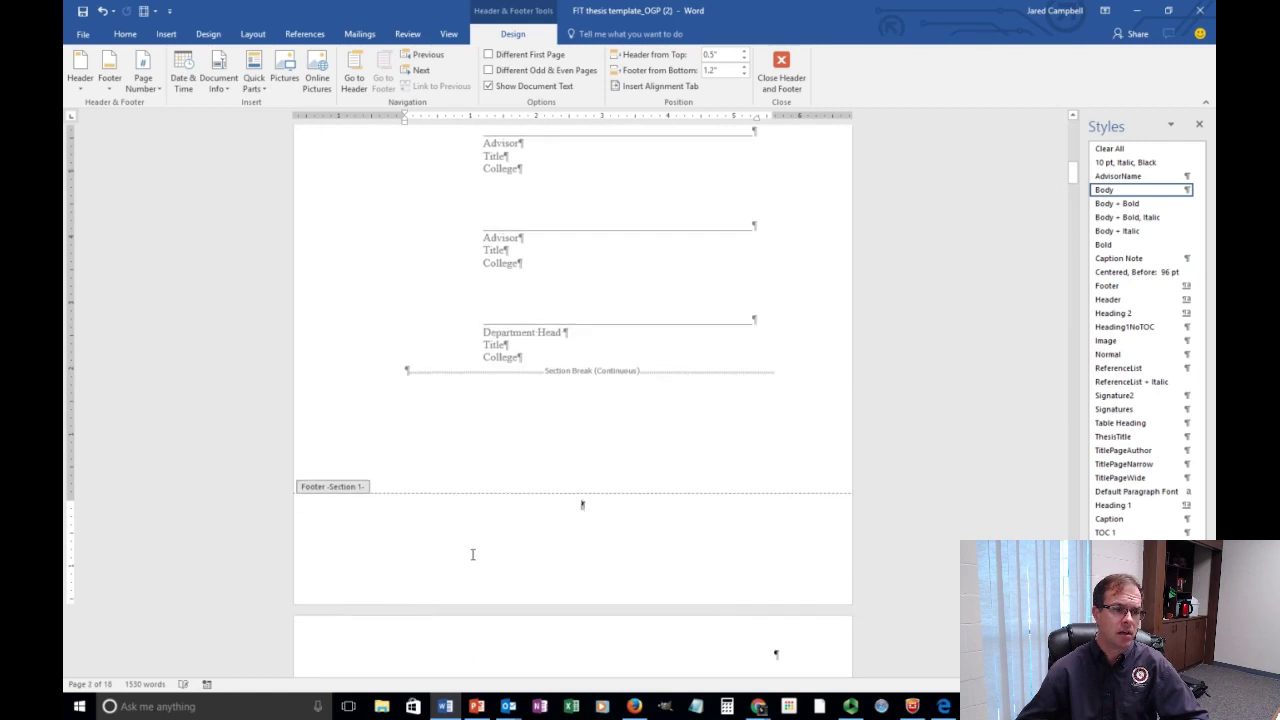
double_click(473, 554)
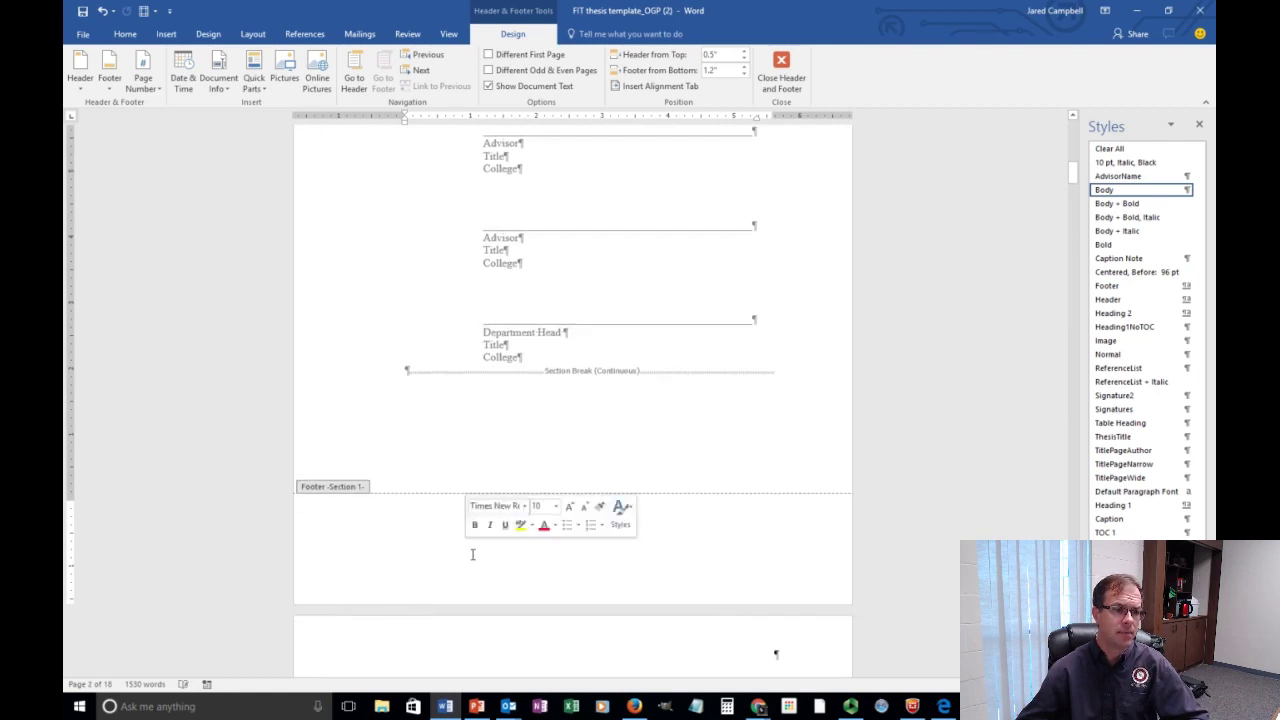
Insert a Plain Number 1 page number in the Section 1 footer, currently showing iii.
click(166, 34)
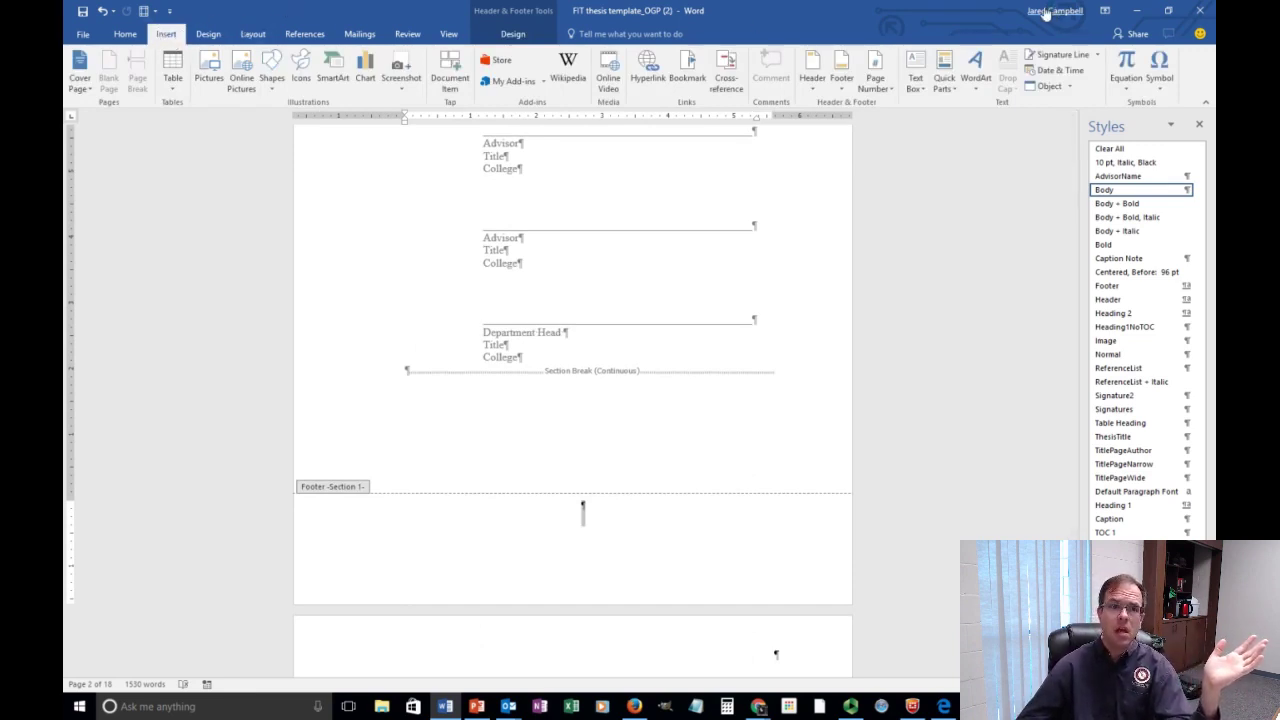
click(885, 90)
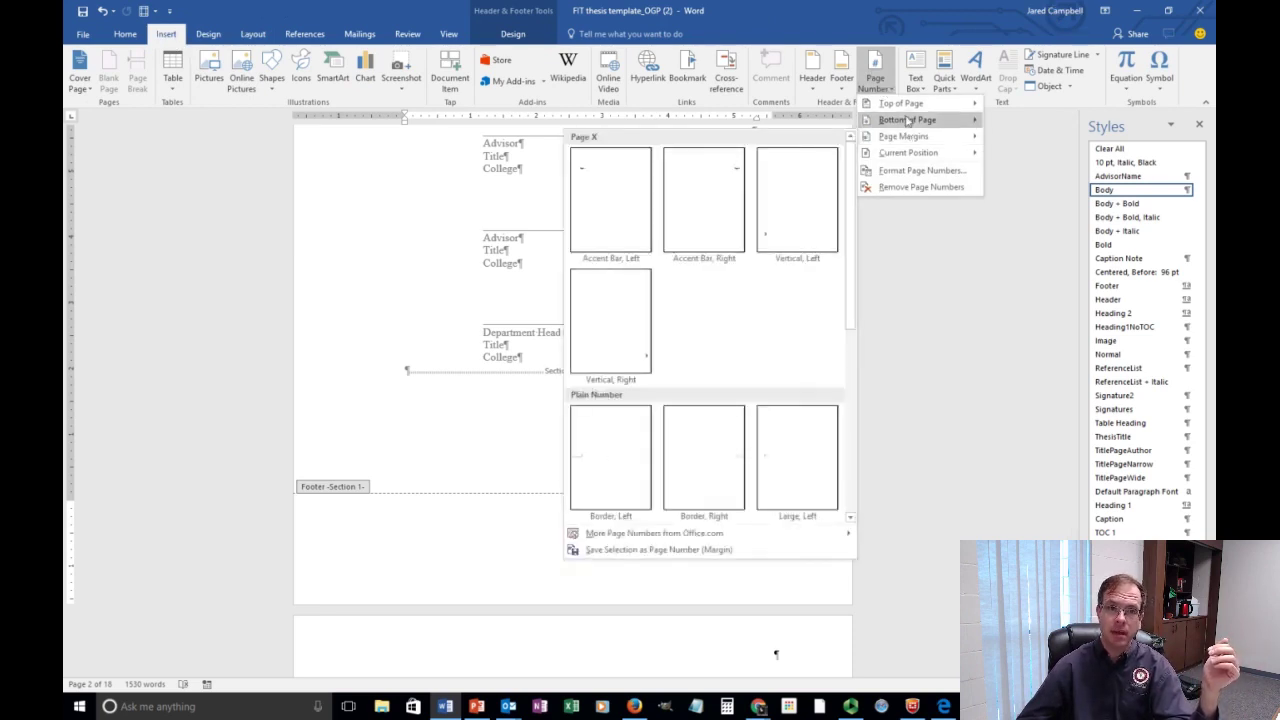
mouse_move(907, 119)
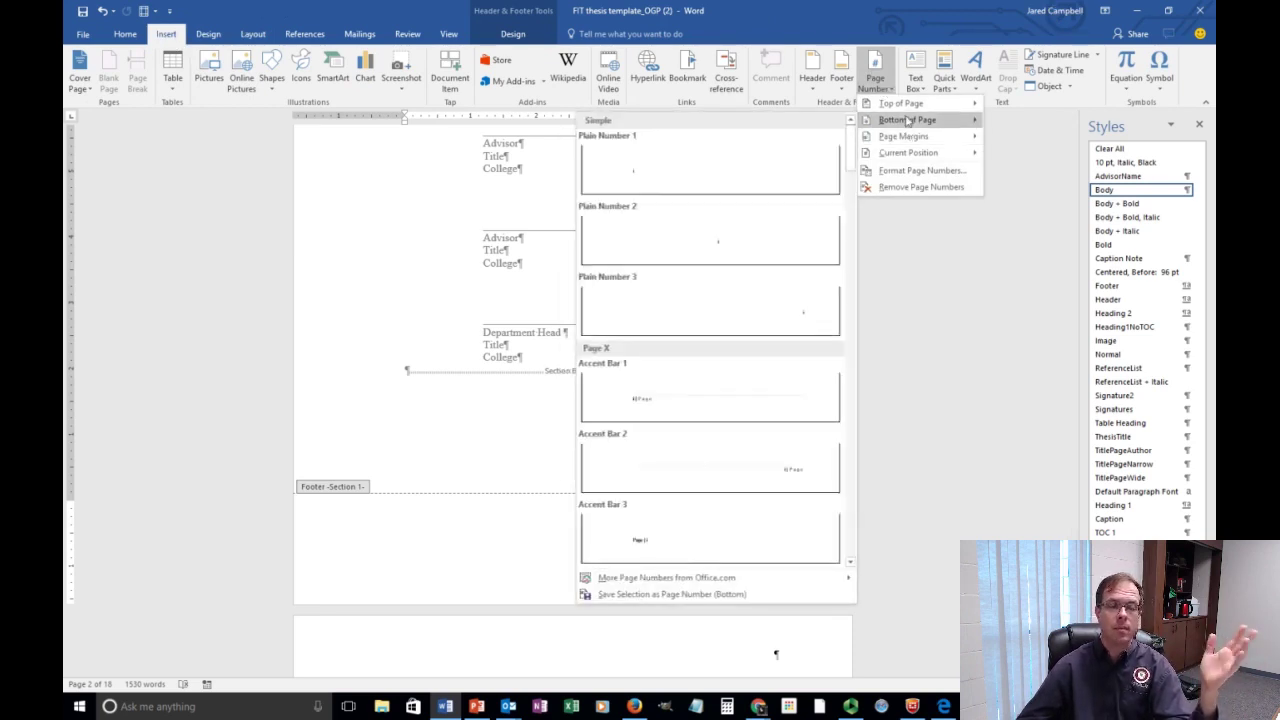
click(668, 170)
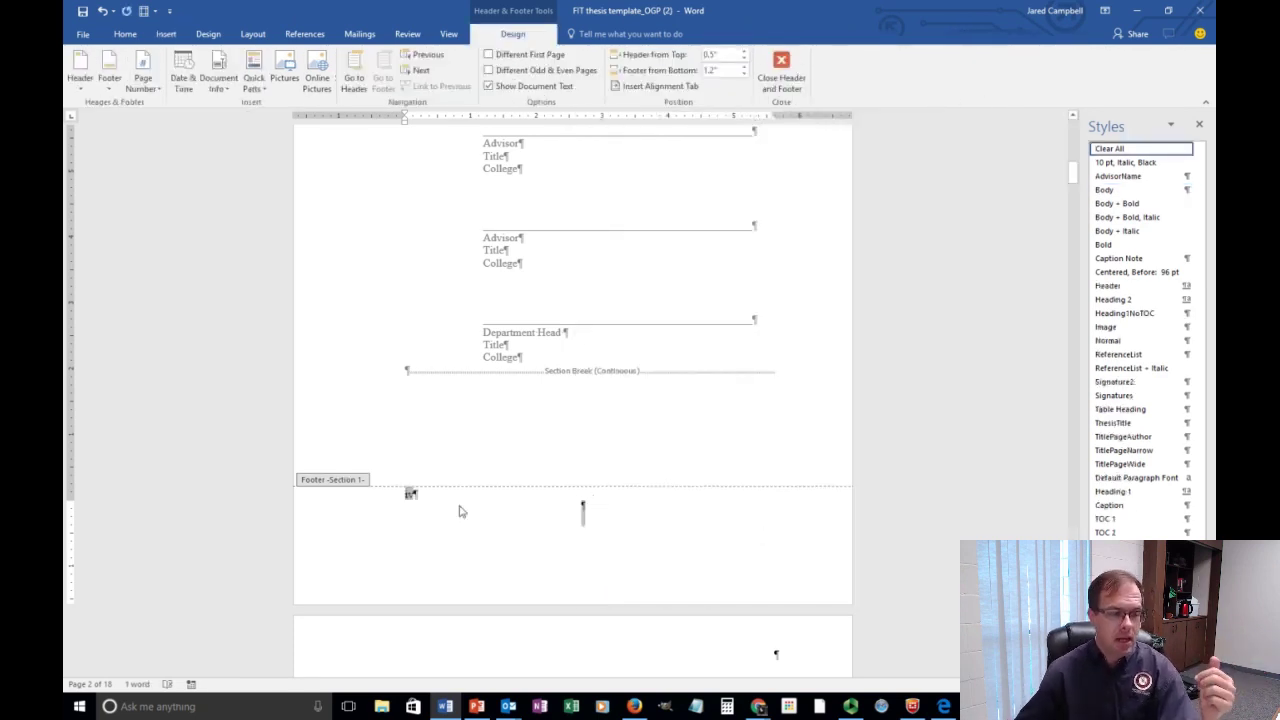
scroll(470, 531, up, 10)
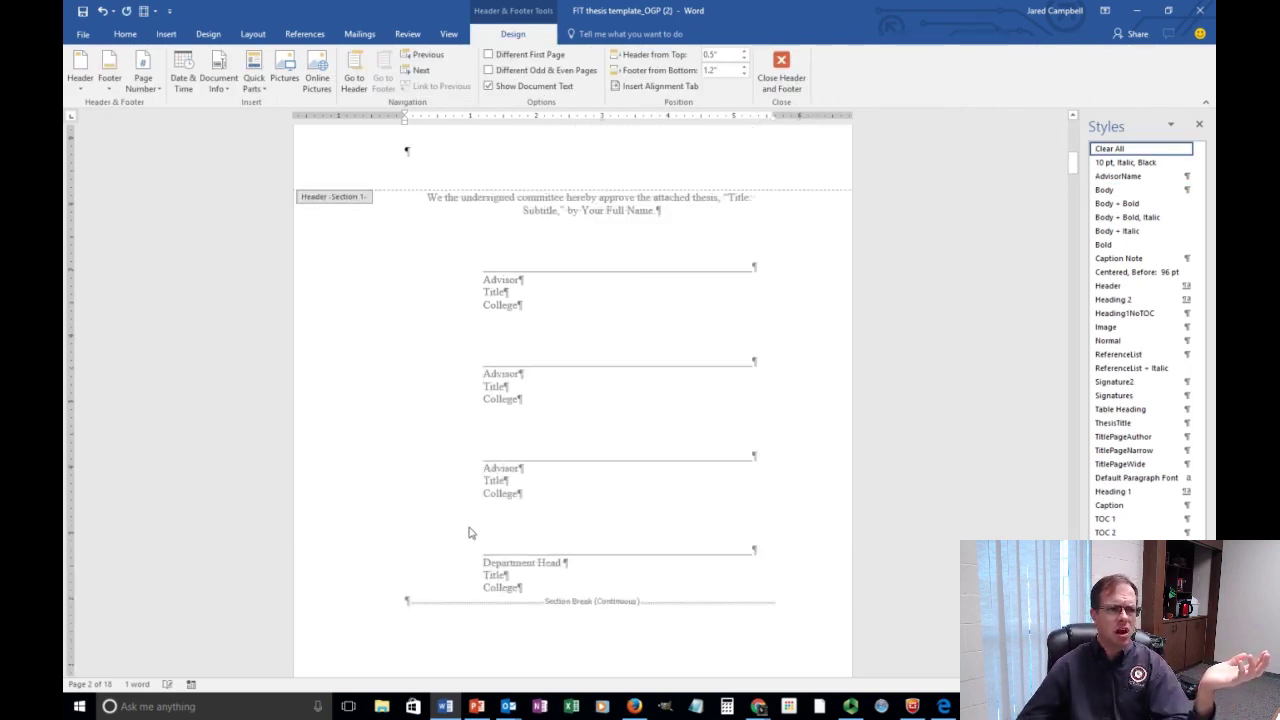
scroll(470, 533, down, 6)
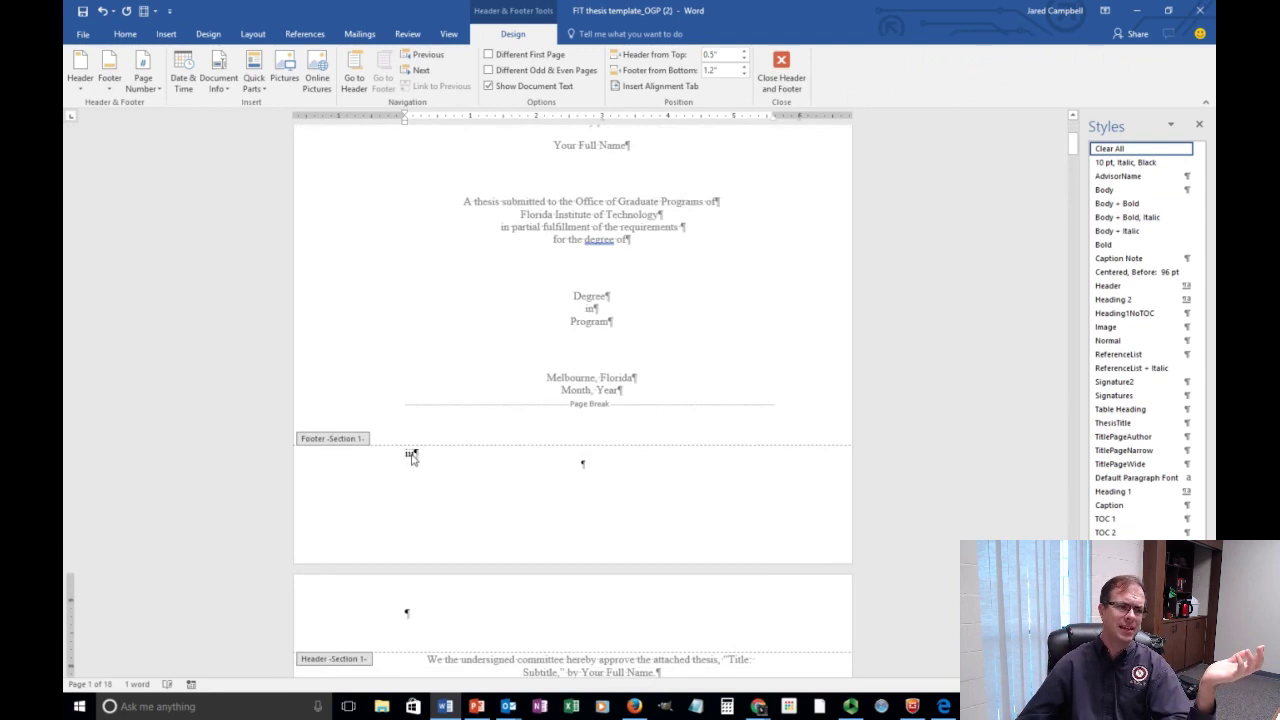
double_click(411, 456)
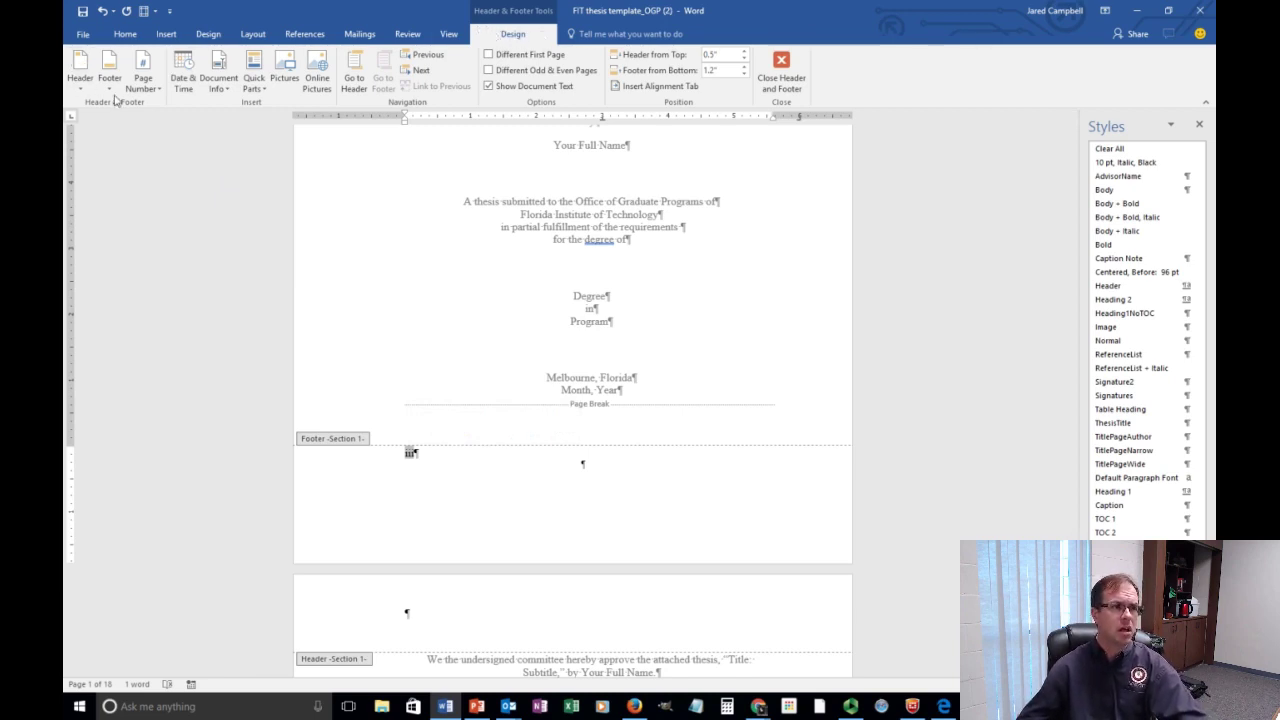
Make Section 1 page numbering start at i, then confirm page 2 reads ii.
click(154, 92)
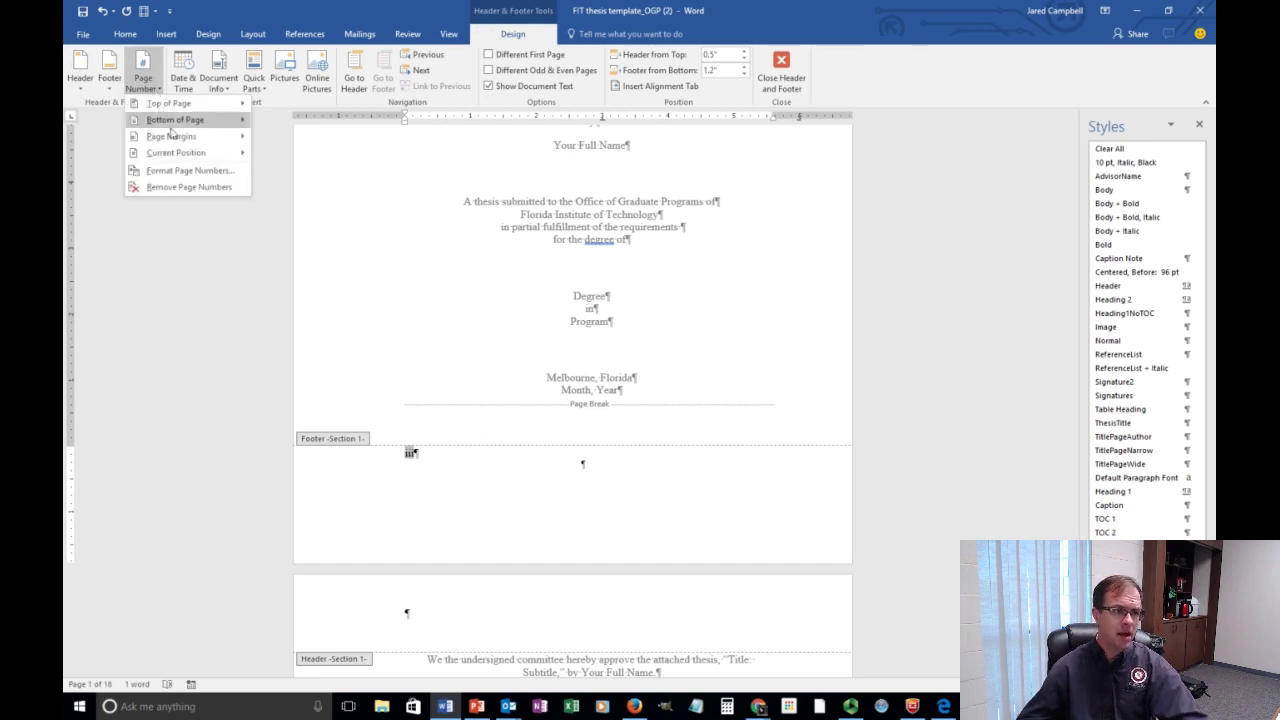
click(228, 172)
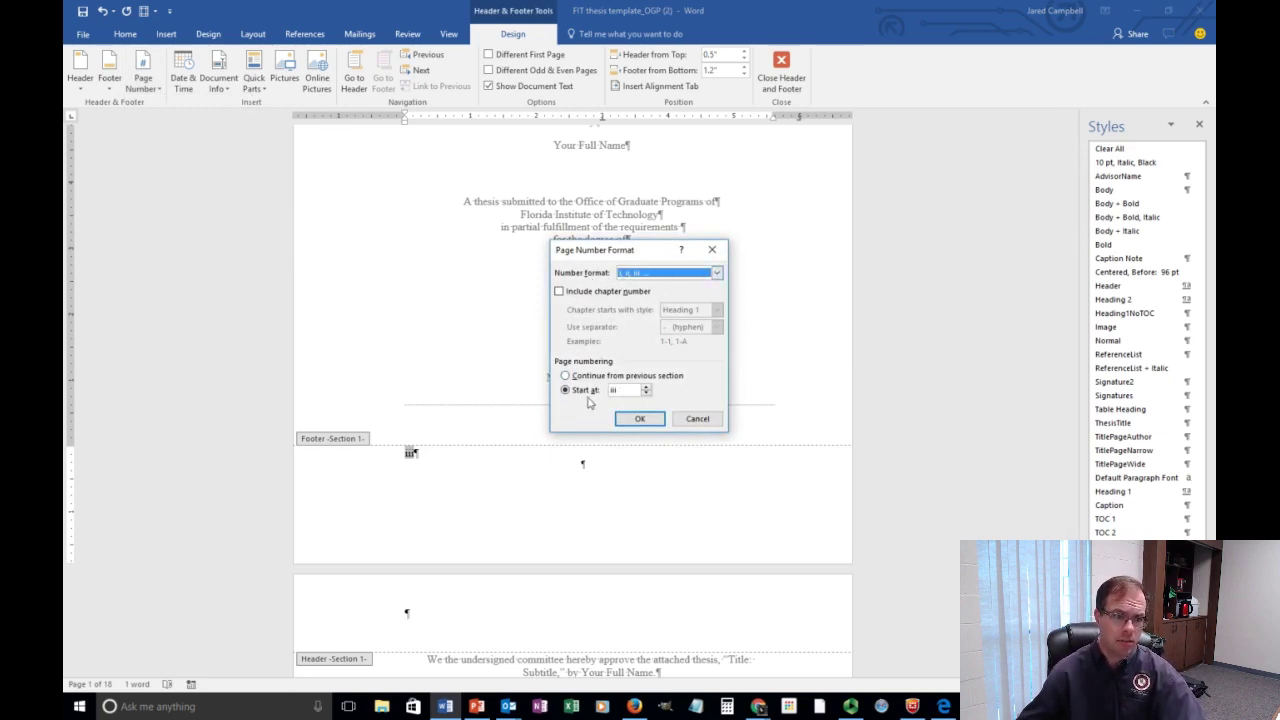
drag(630, 393, 601, 392)
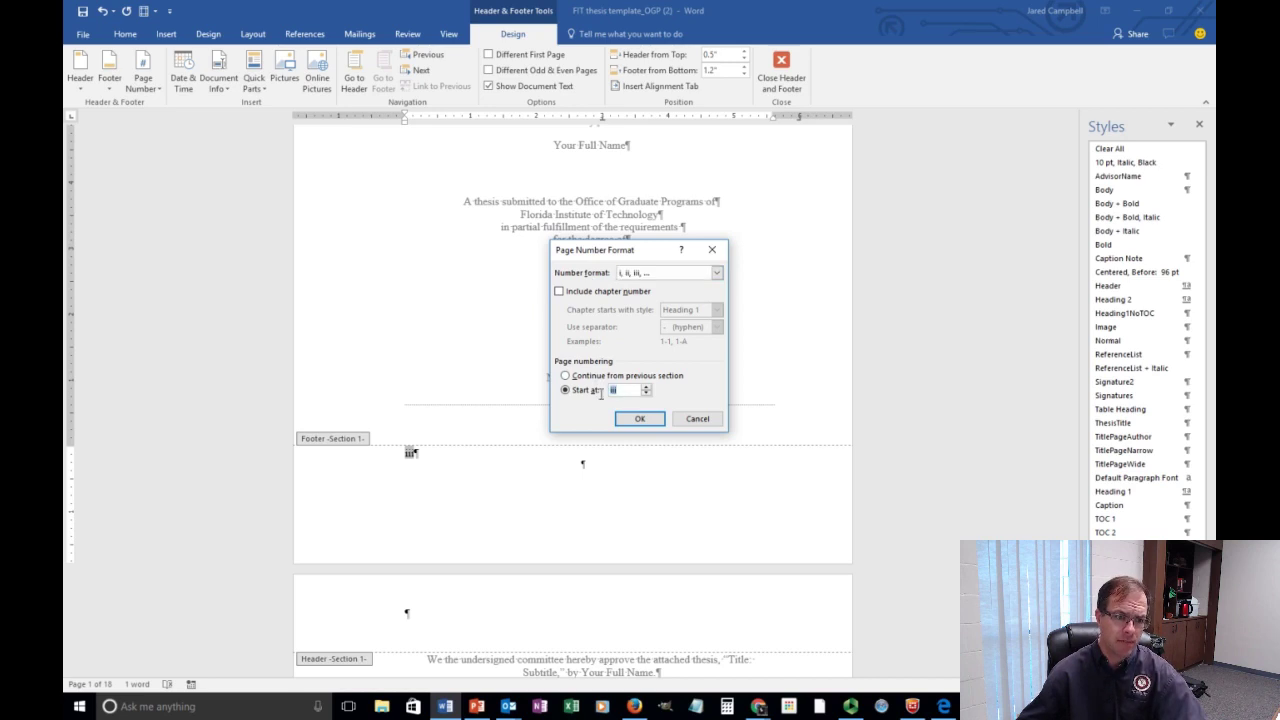
text(i)
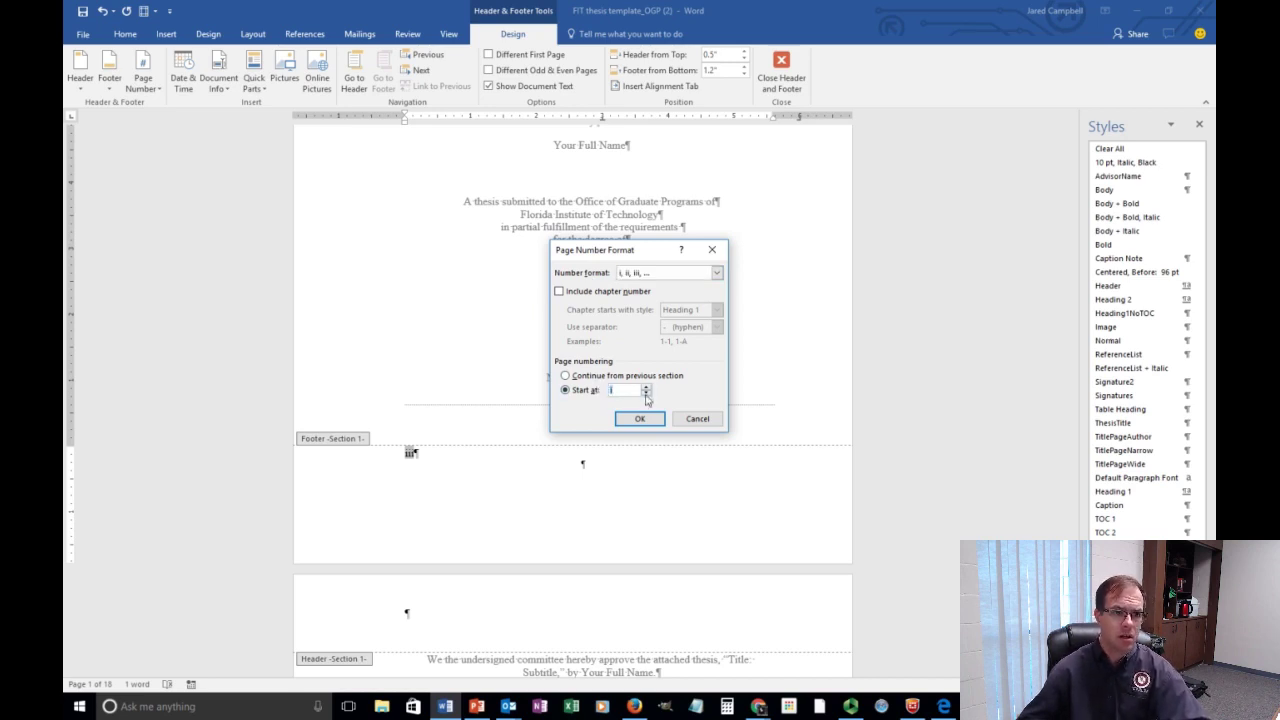
click(640, 422)
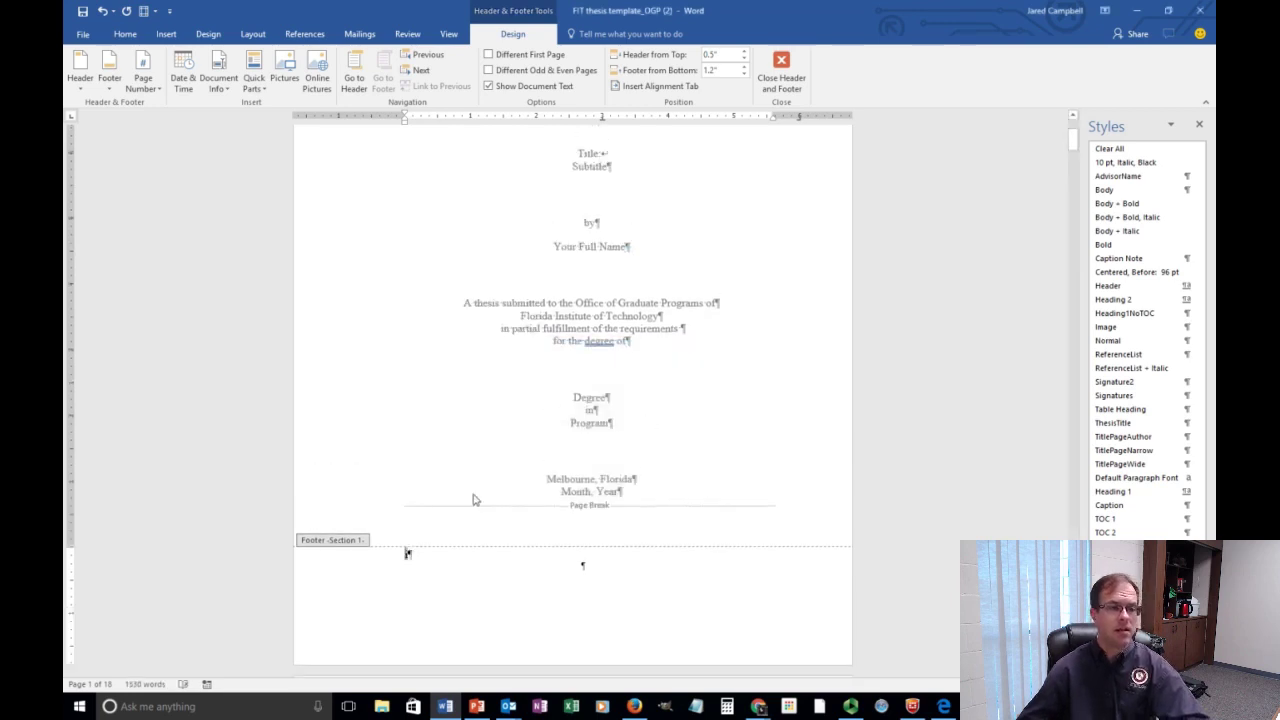
scroll(478, 498, down, 4)
scroll(470, 390, down, 3)
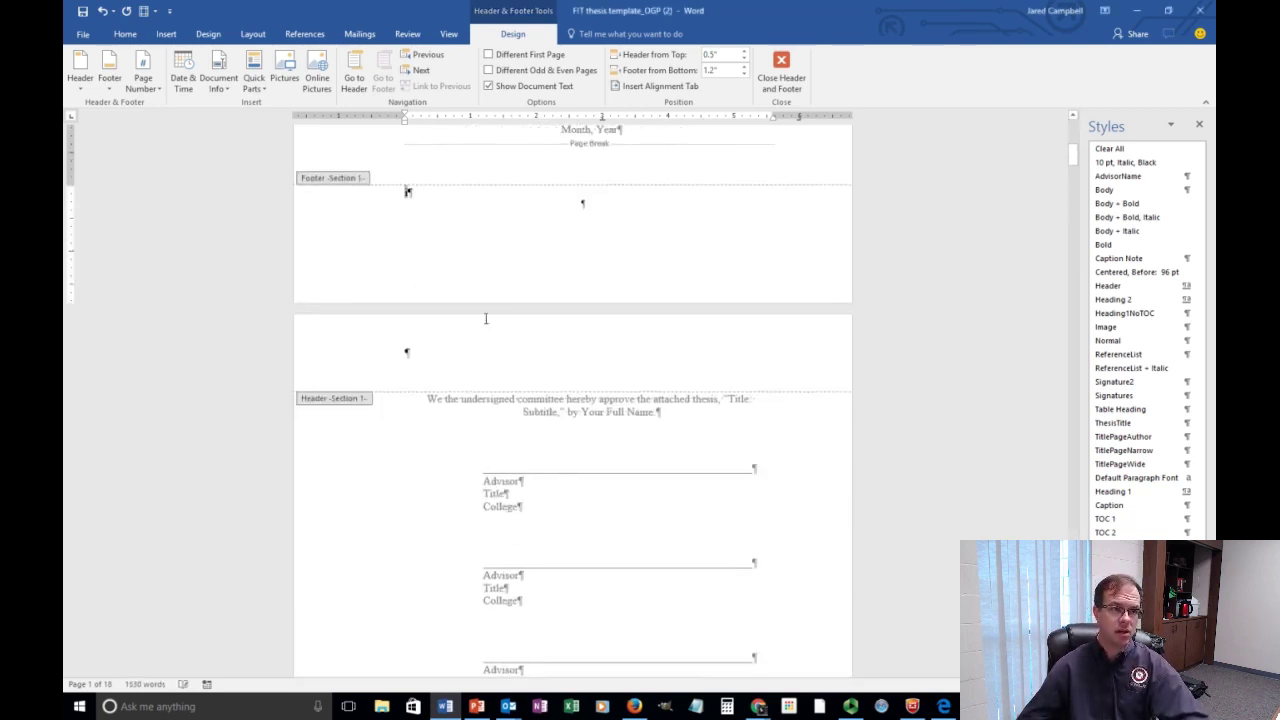
scroll(434, 249, down, 8)
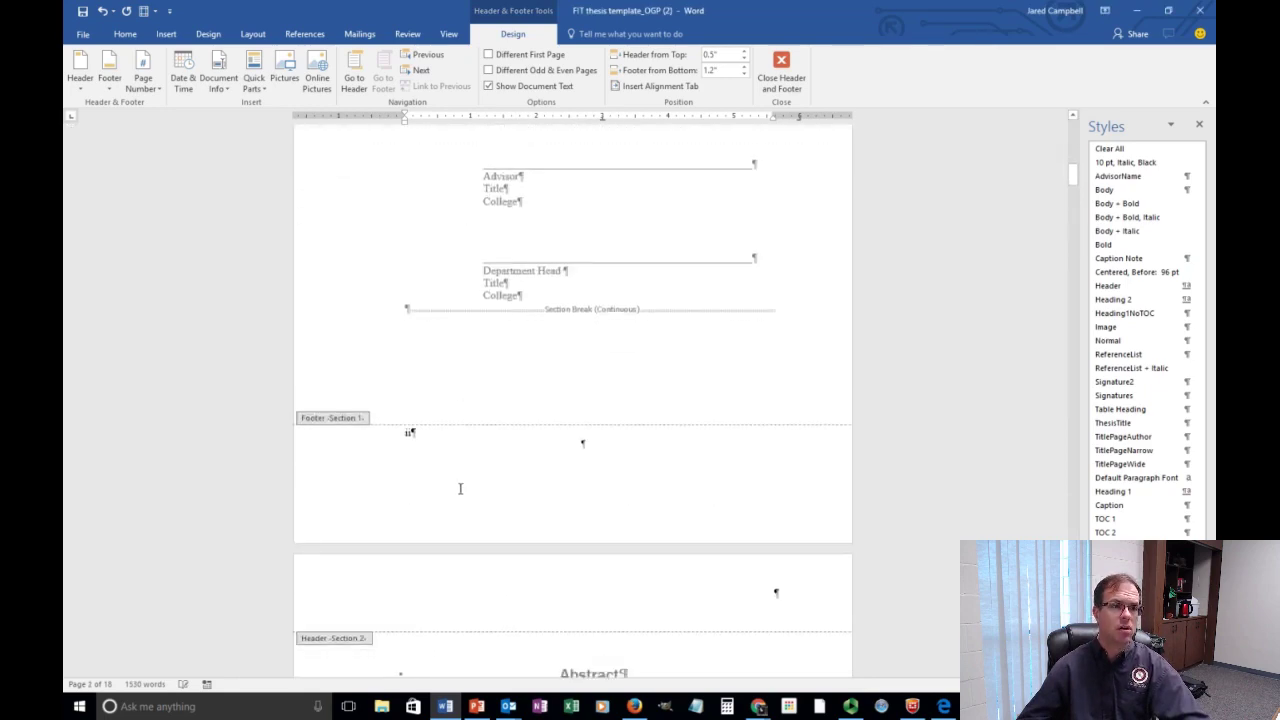
scroll(460, 486, down, 4)
scroll(460, 470, down, 11)
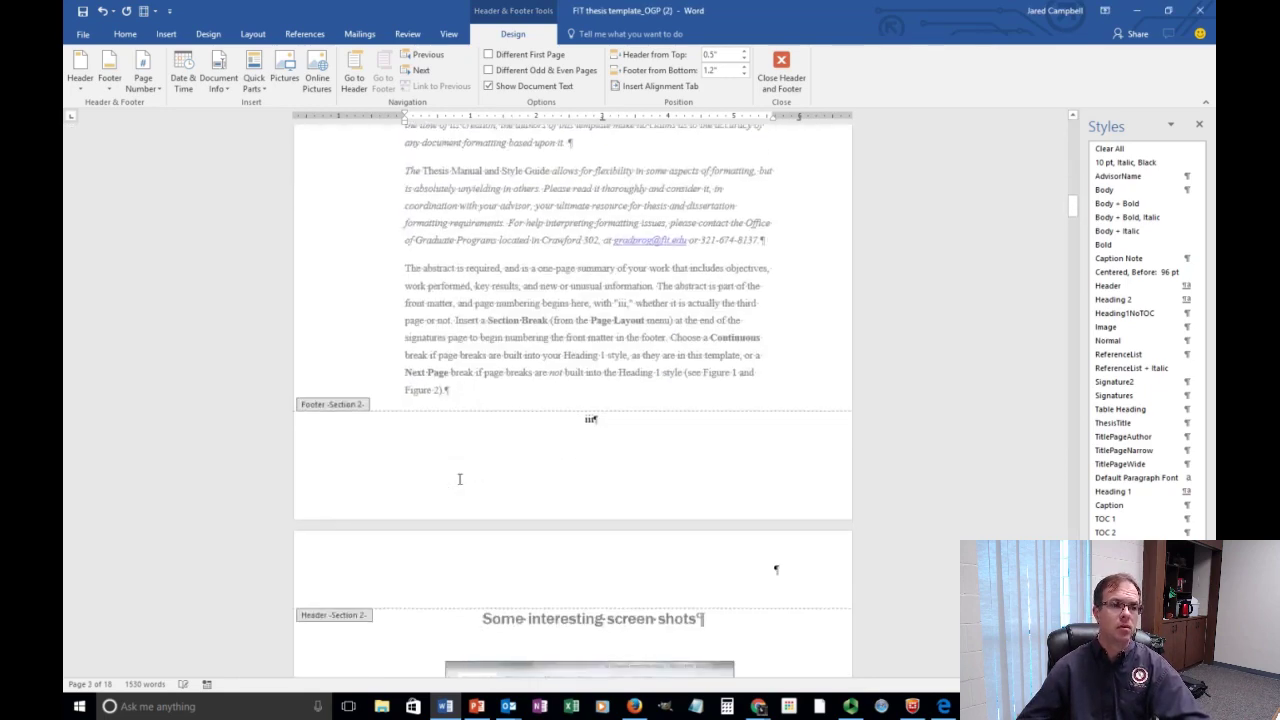
scroll(503, 448, down, 18)
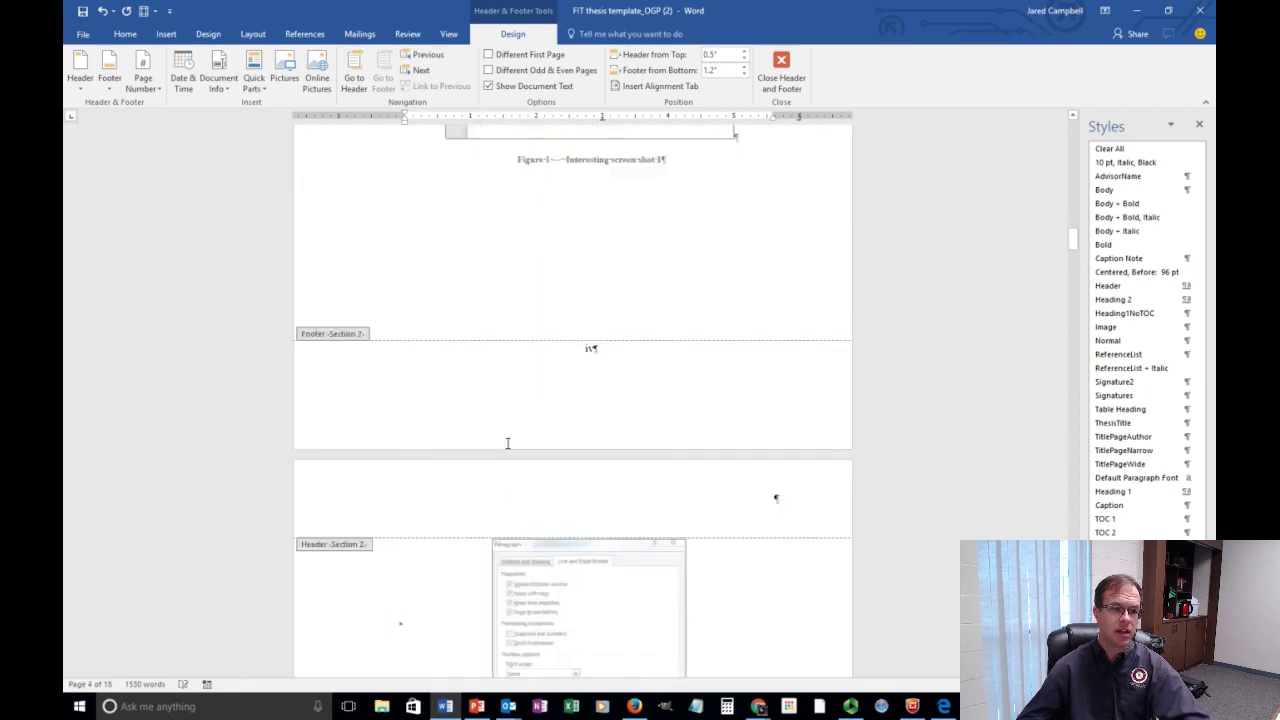
scroll(503, 440, down, 5)
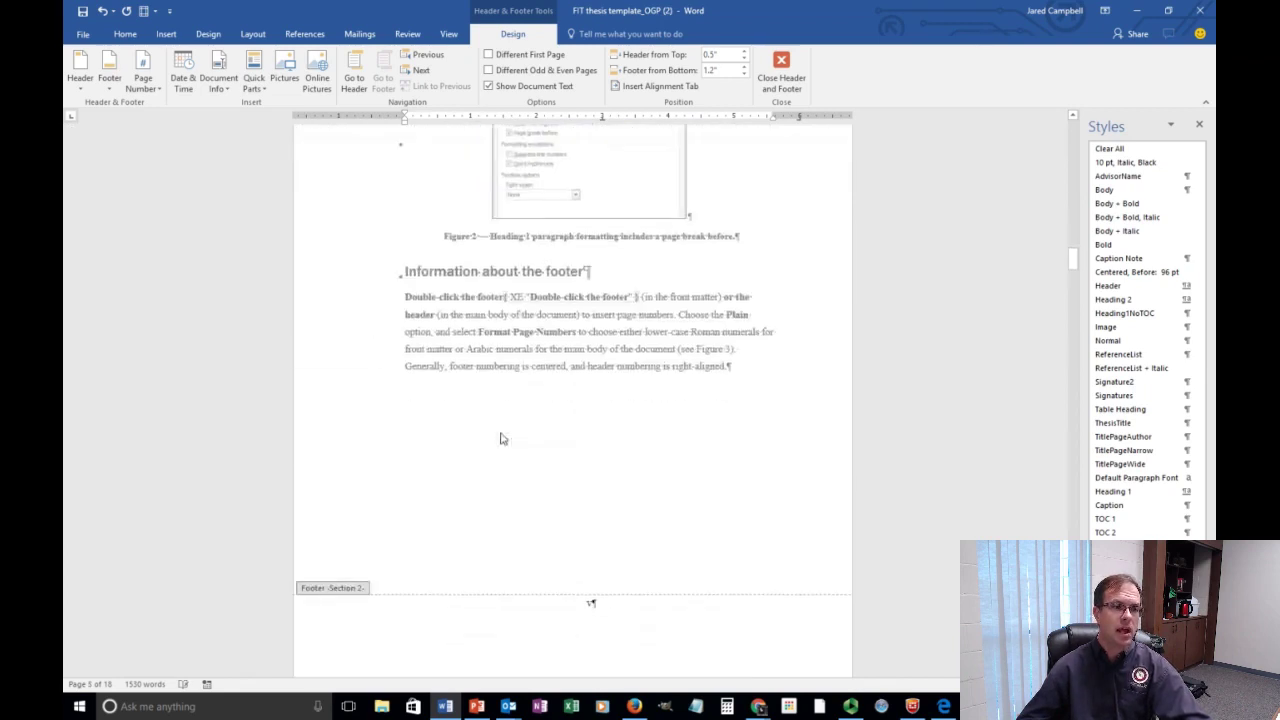
scroll(502, 438, up, 15)
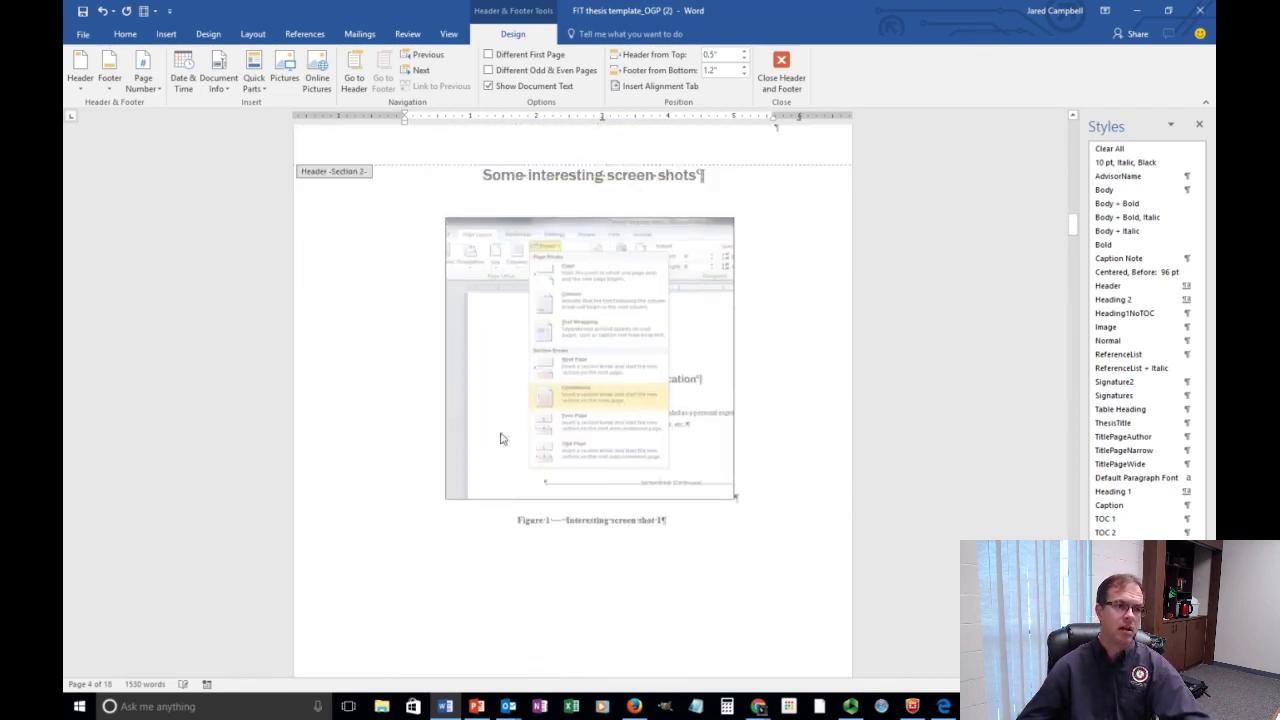
scroll(502, 438, up, 15)
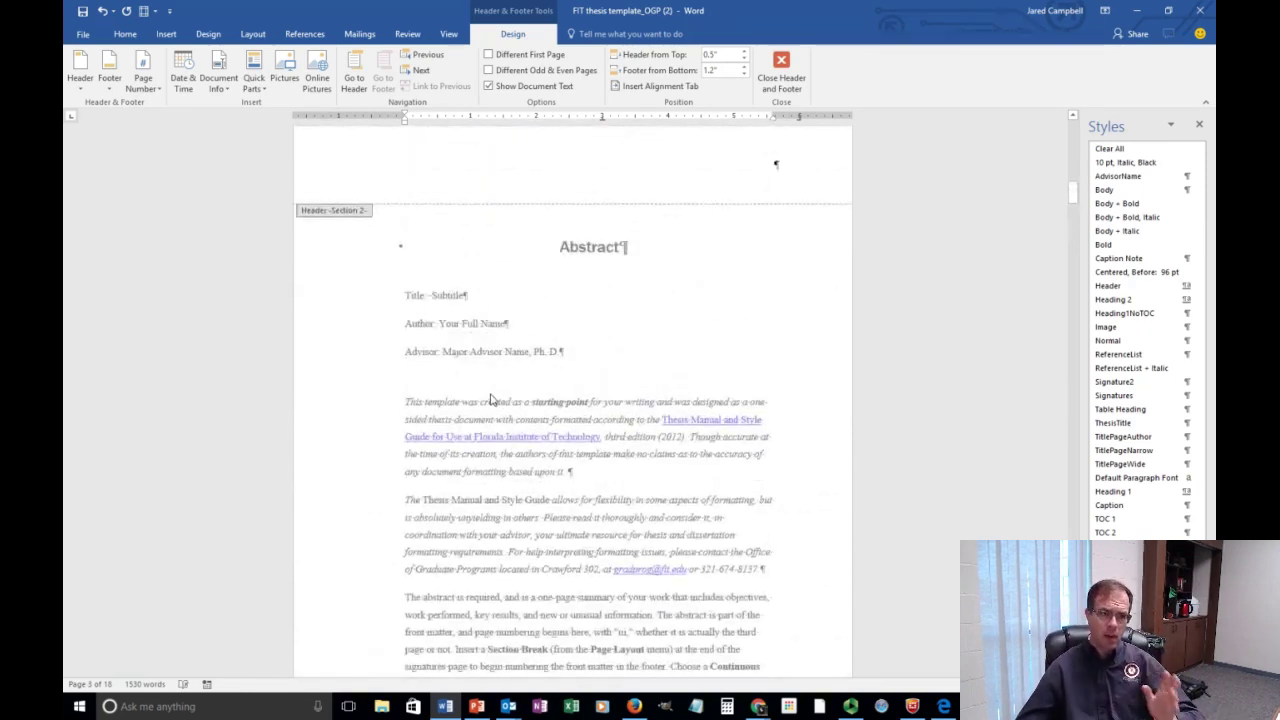
scroll(490, 399, up, 8)
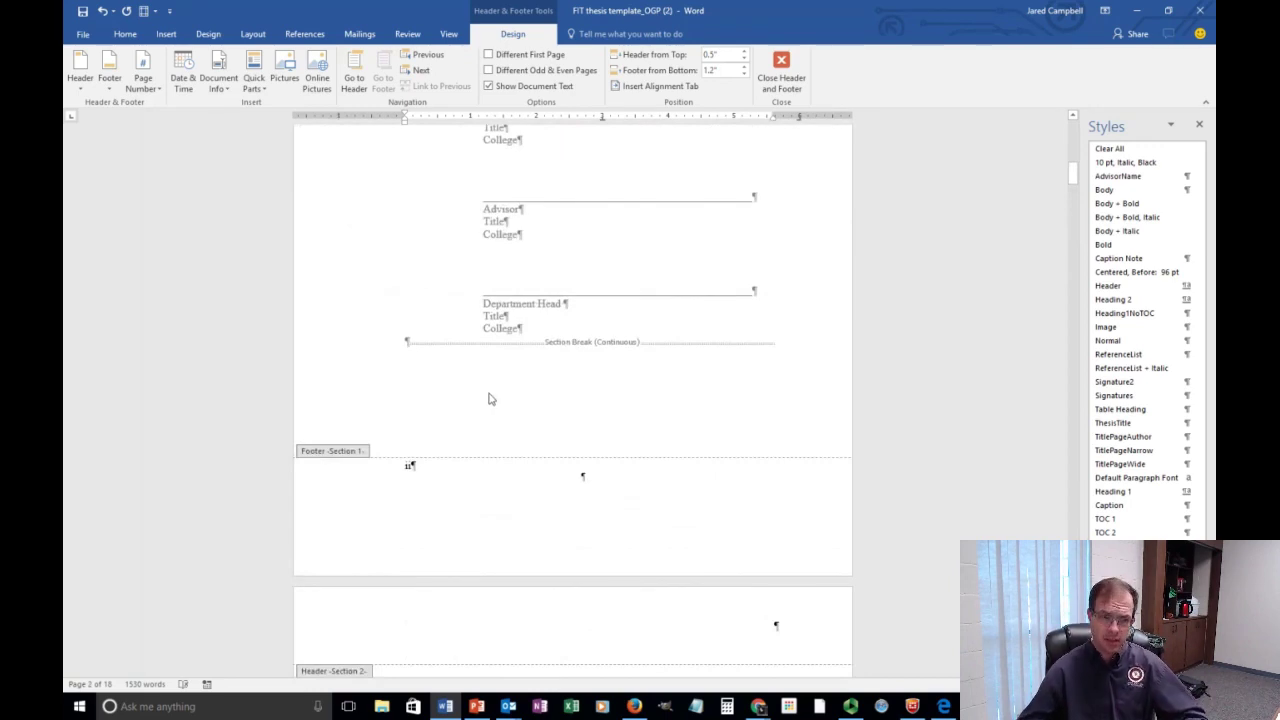
scroll(472, 406, down, 4)
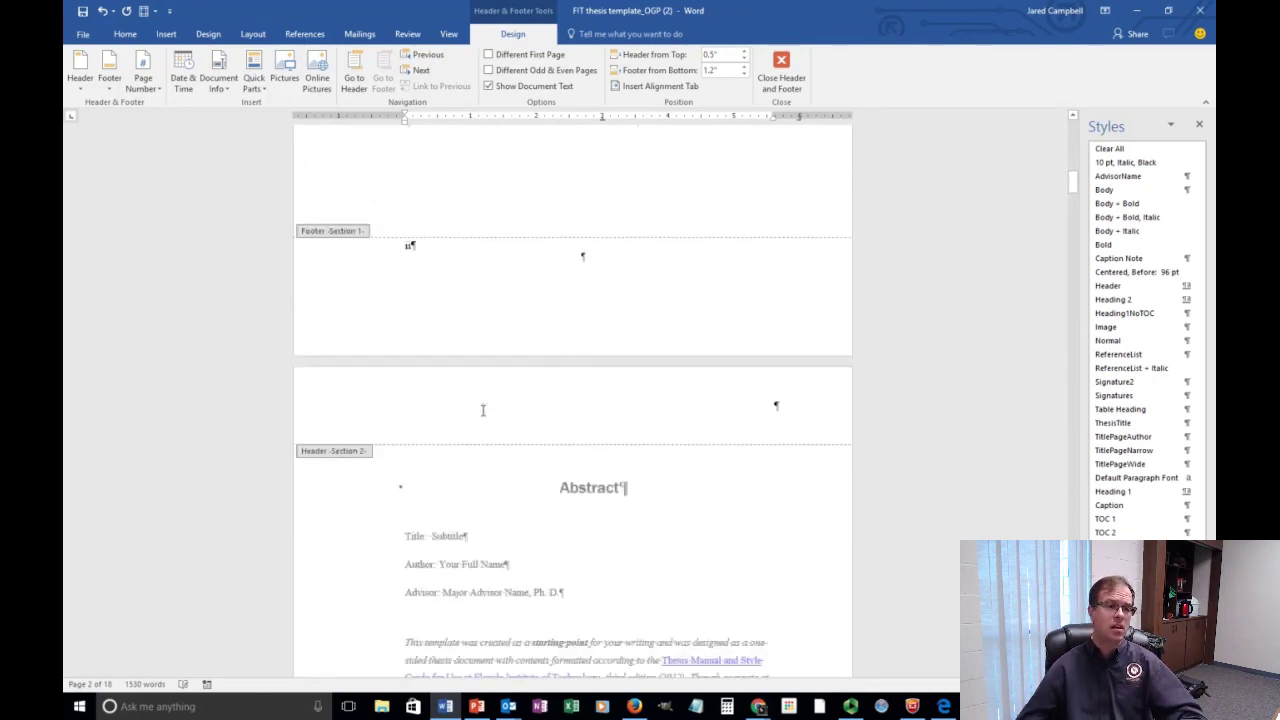
scroll(484, 409, down, 5)
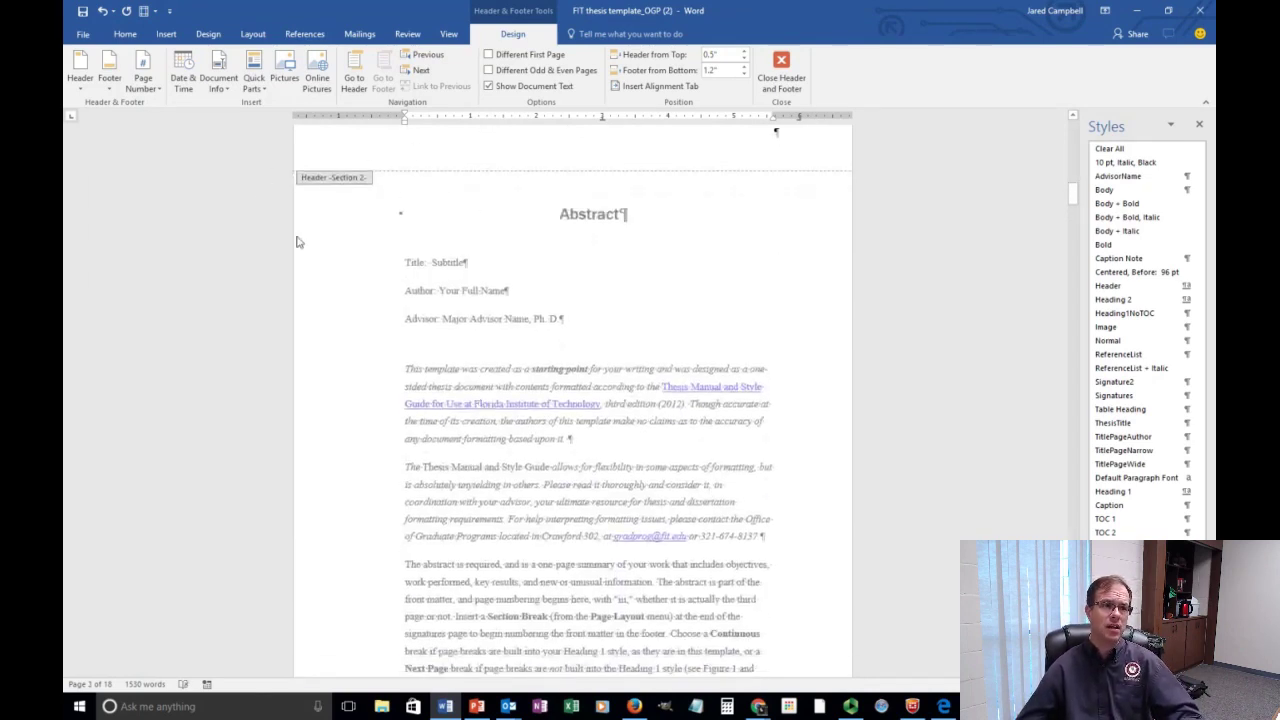
scroll(330, 382, down, 4)
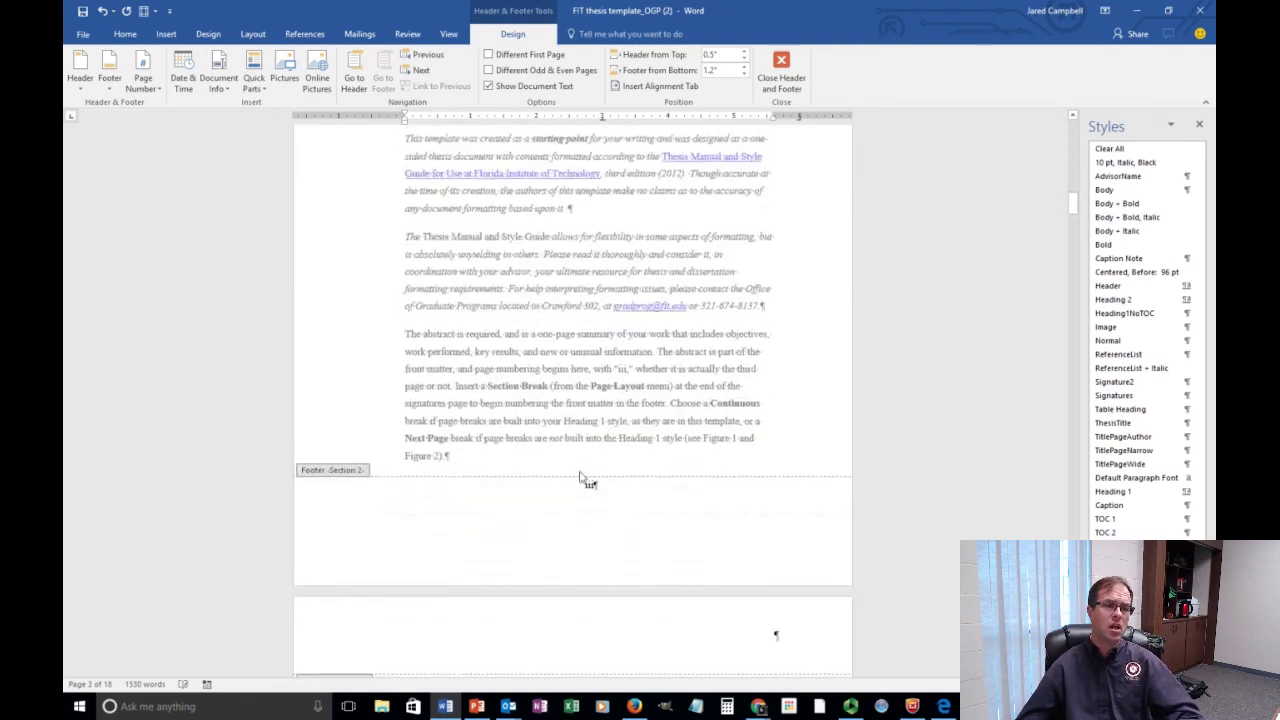
Format the Abstract's Section 2 footer numbers as 1, 2, 3 starting at 1.
double_click(589, 486)
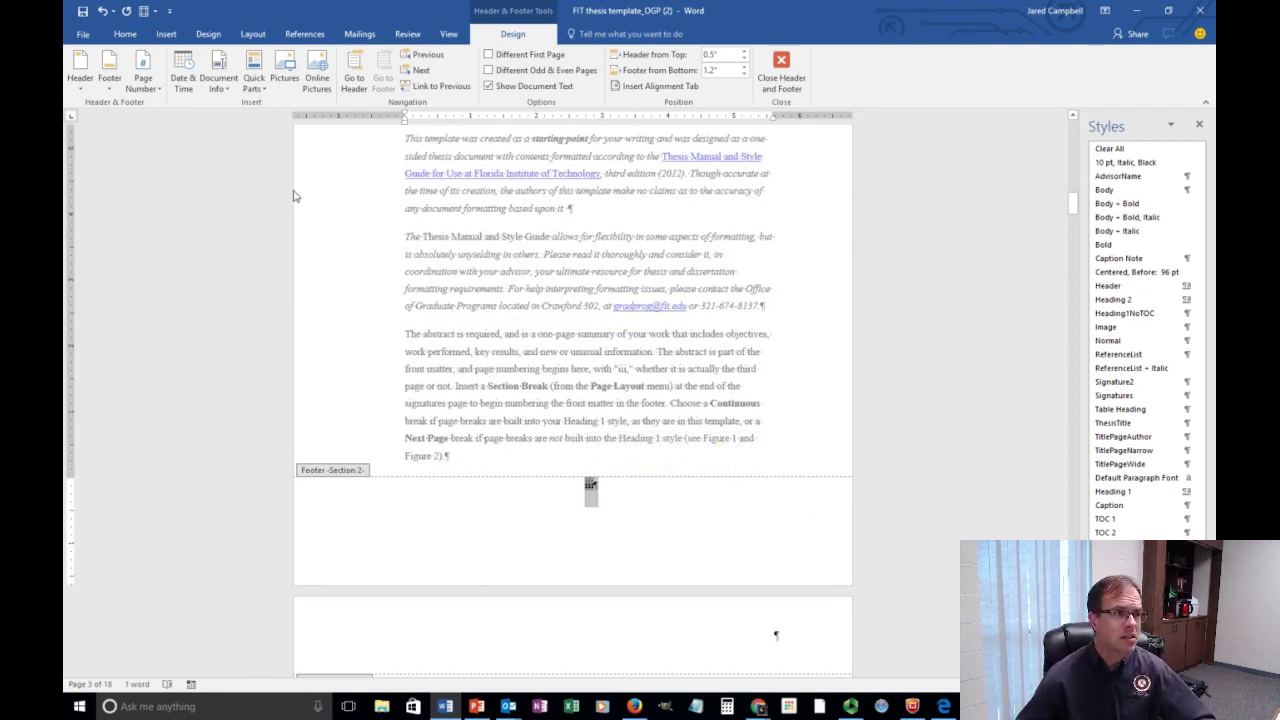
click(150, 90)
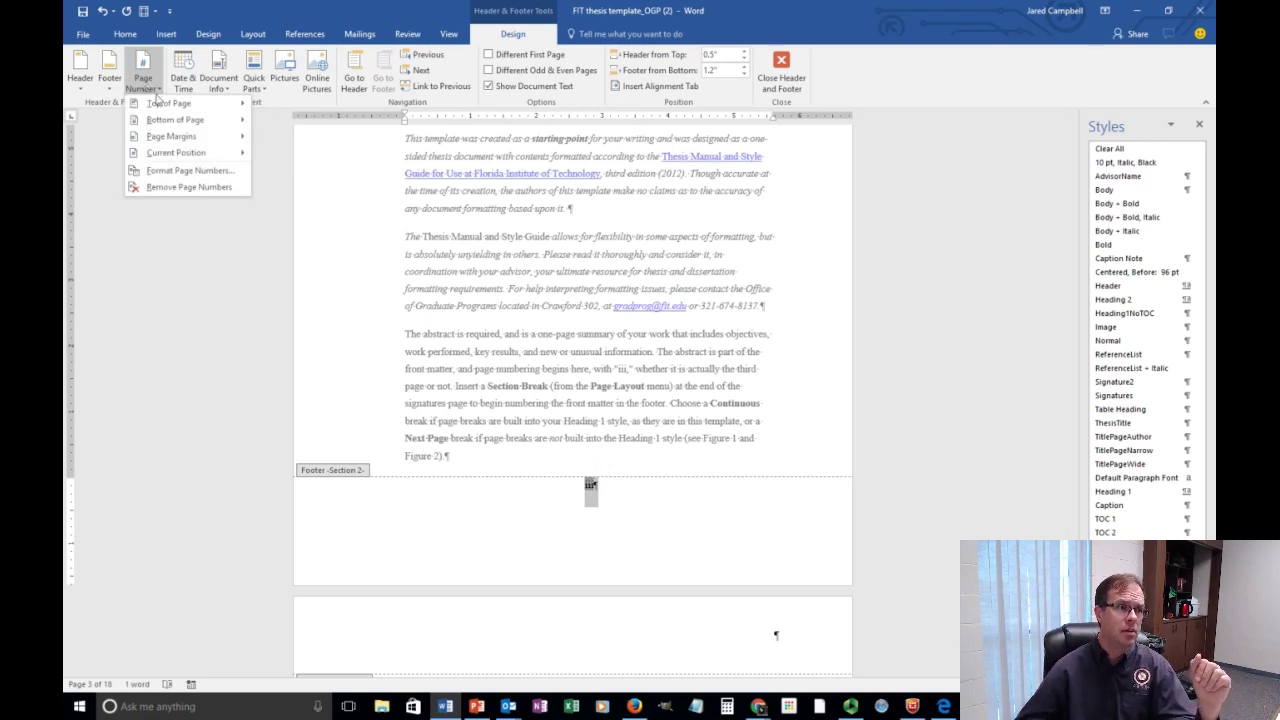
click(180, 172)
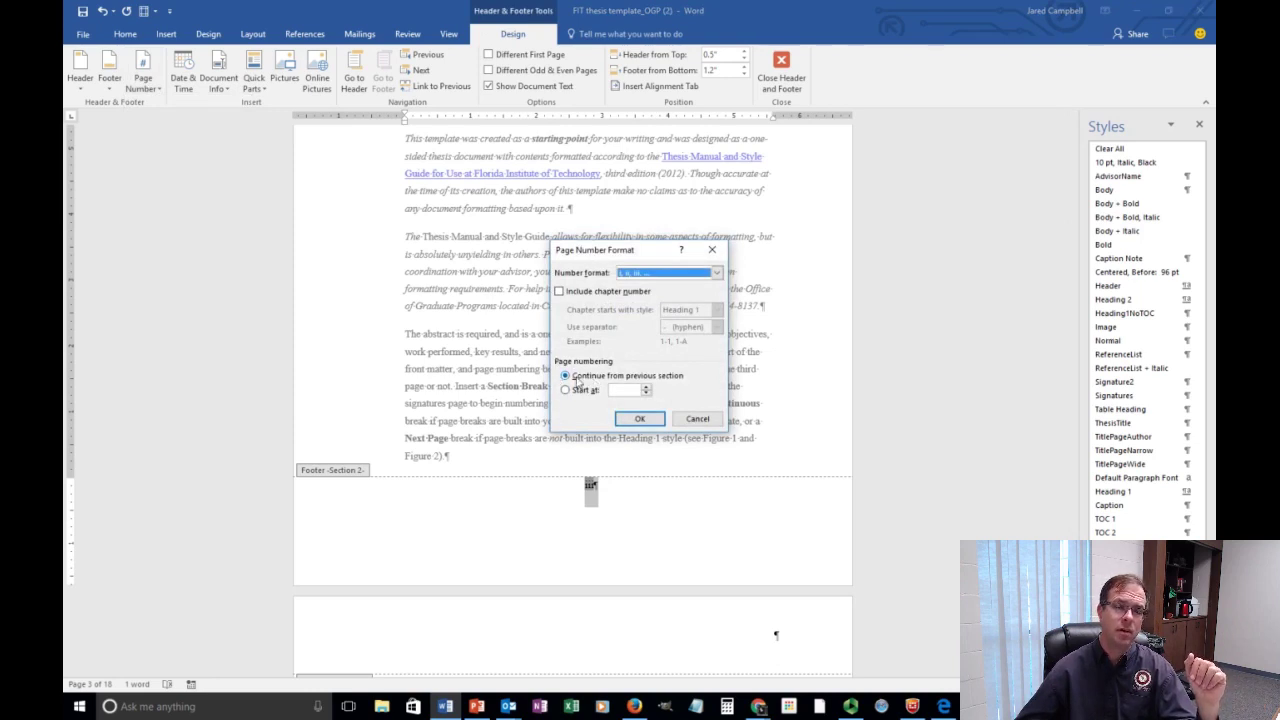
click(565, 390)
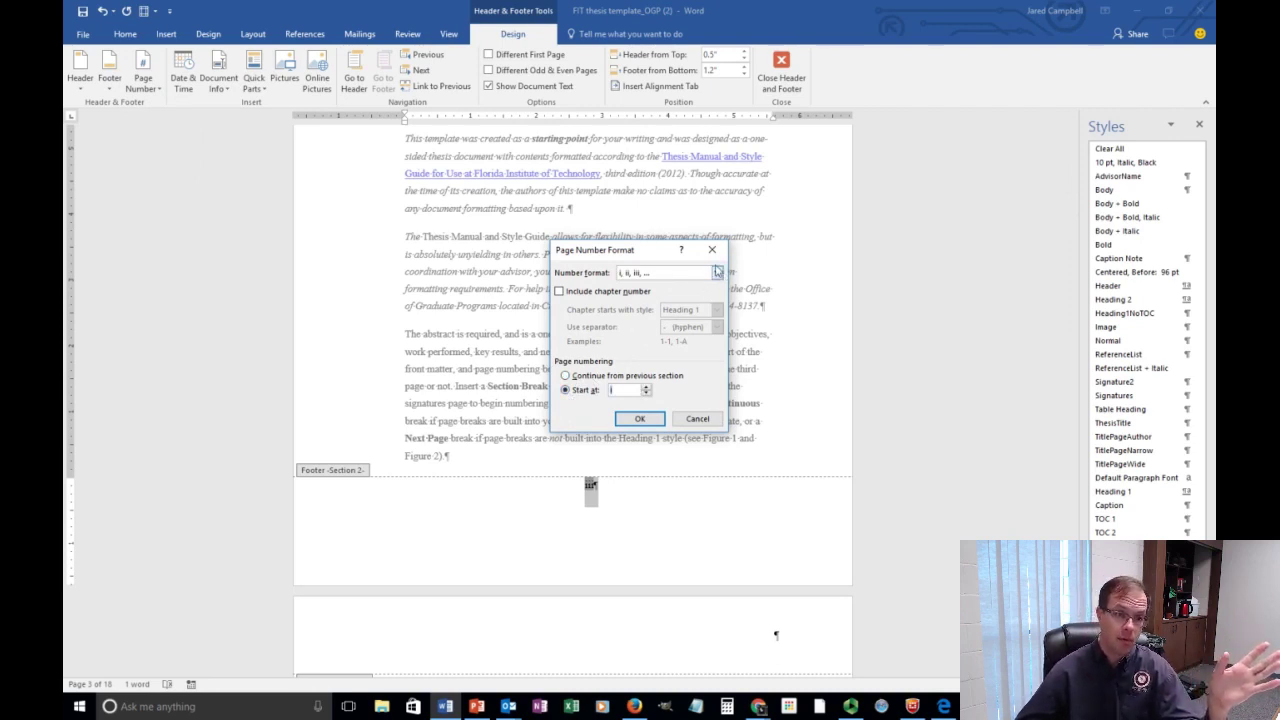
click(716, 272)
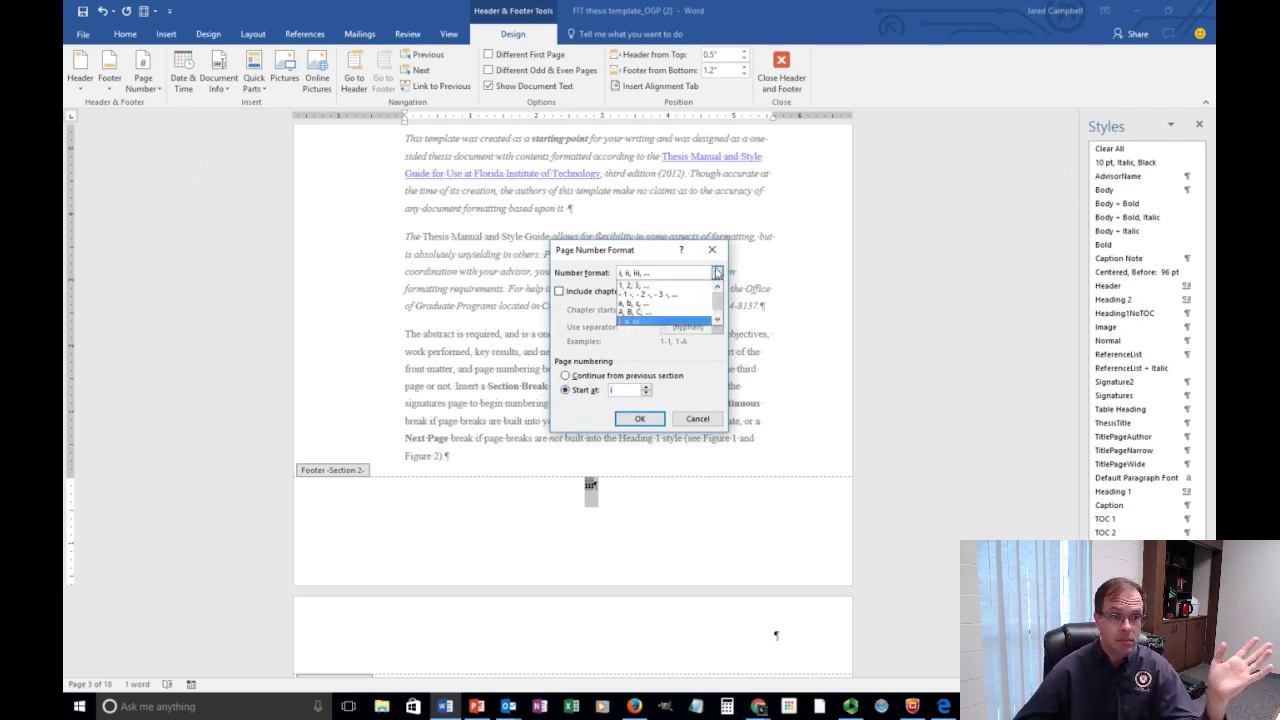
click(686, 285)
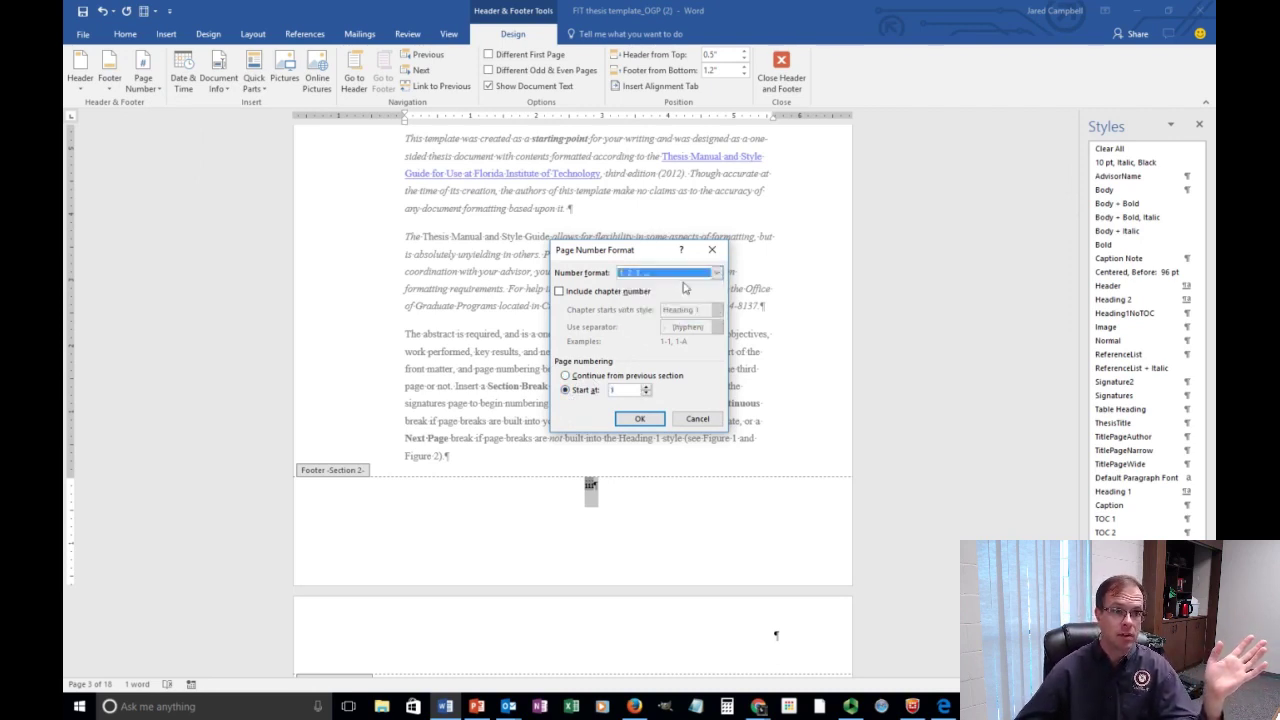
click(646, 420)
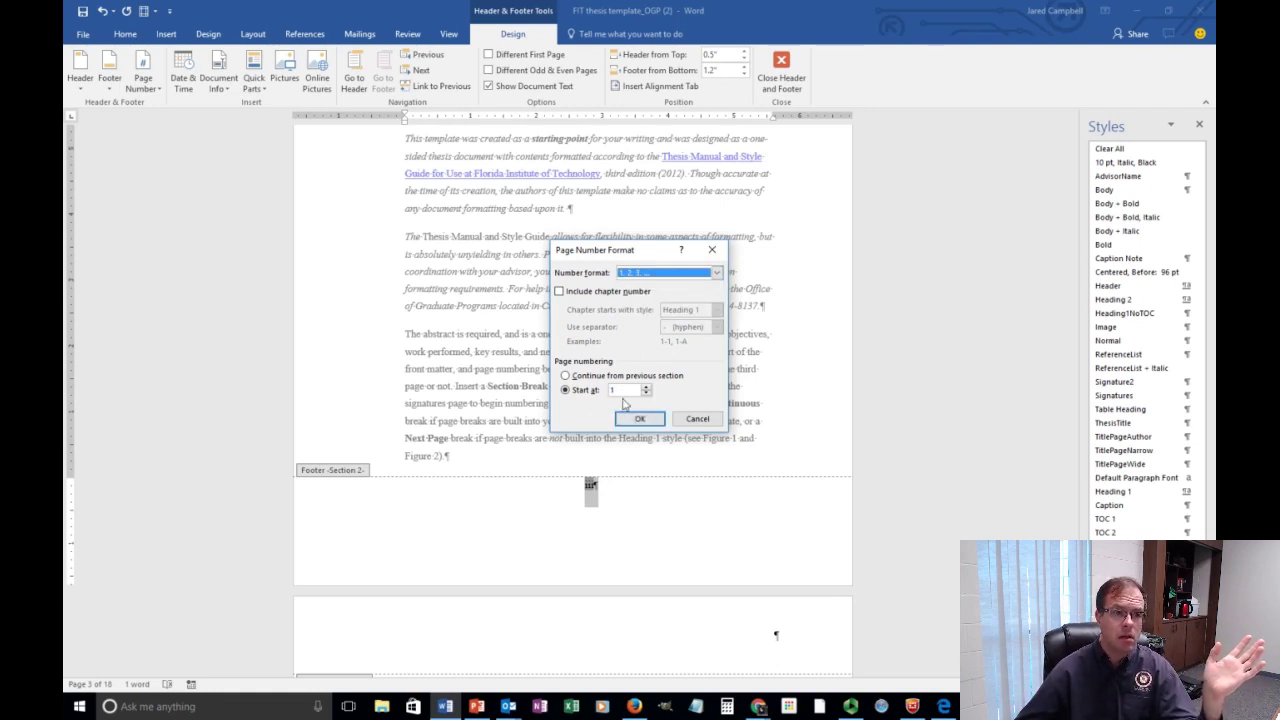
click(638, 420)
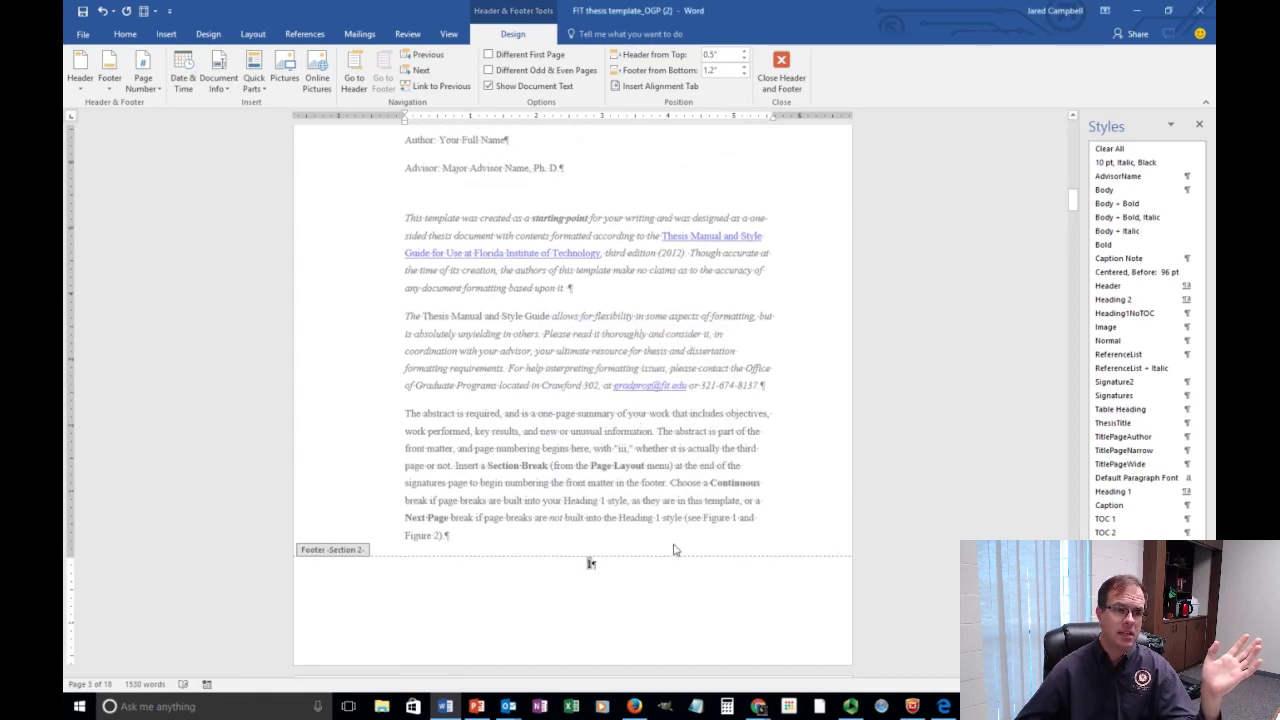
Confirm the later footers continue the arabic sequence, then close footer editing.
scroll(674, 549, down, 15)
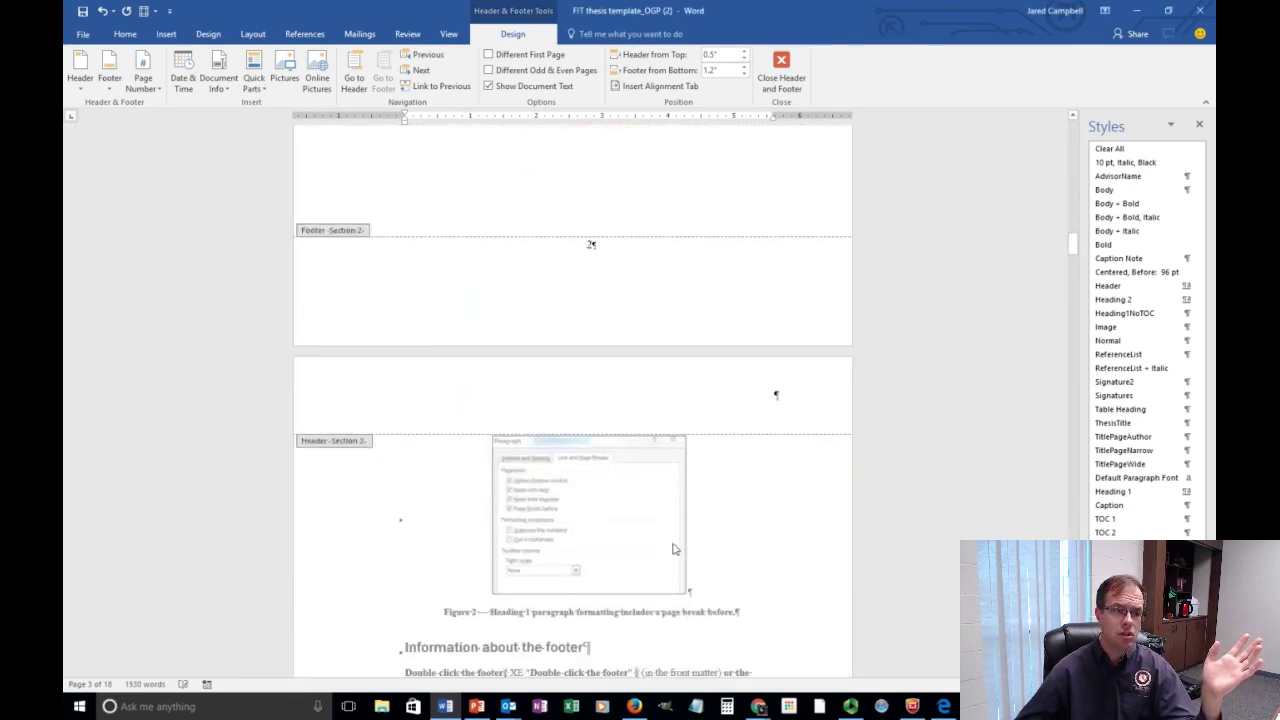
scroll(674, 549, down, 10)
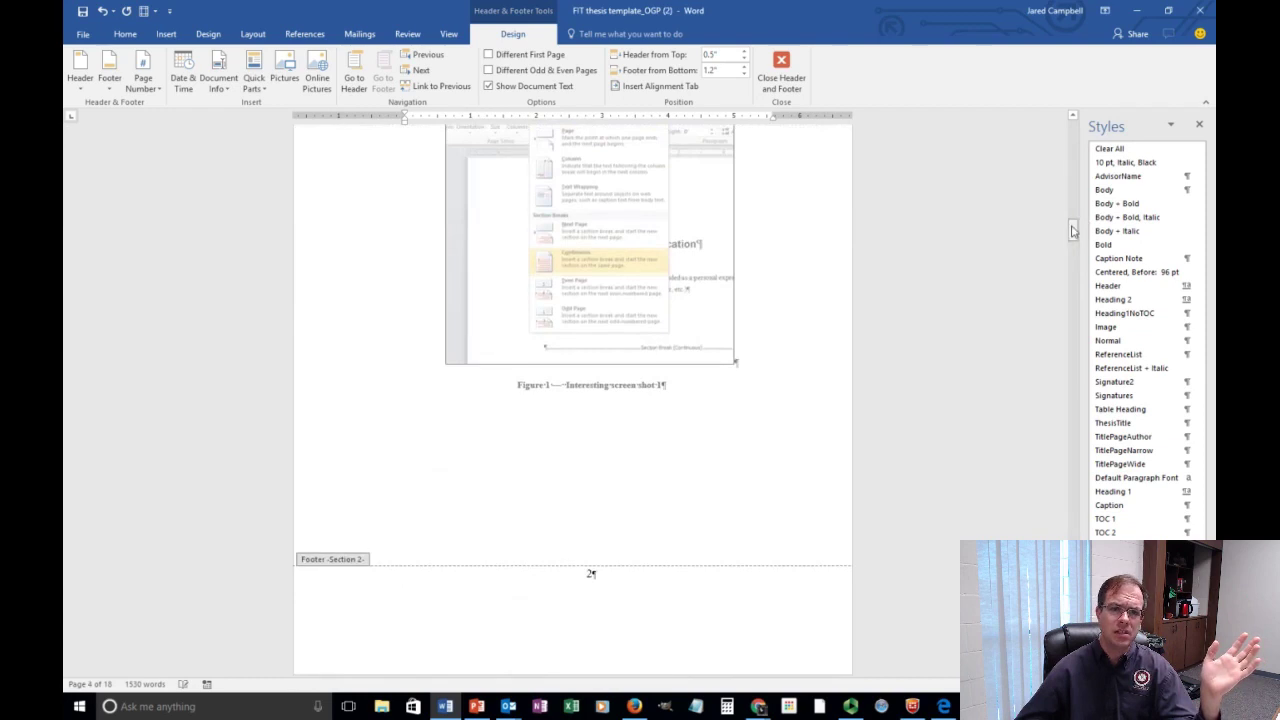
drag(1072, 231, 1100, 134)
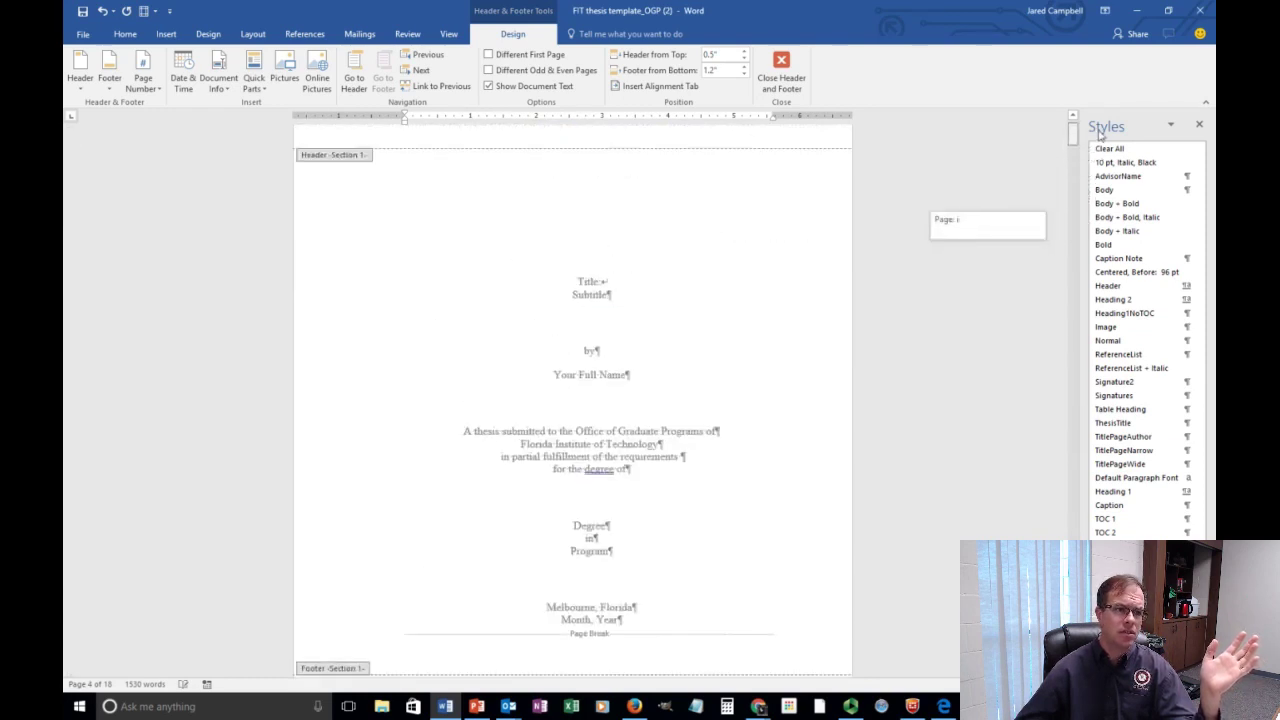
scroll(803, 309, down, 7)
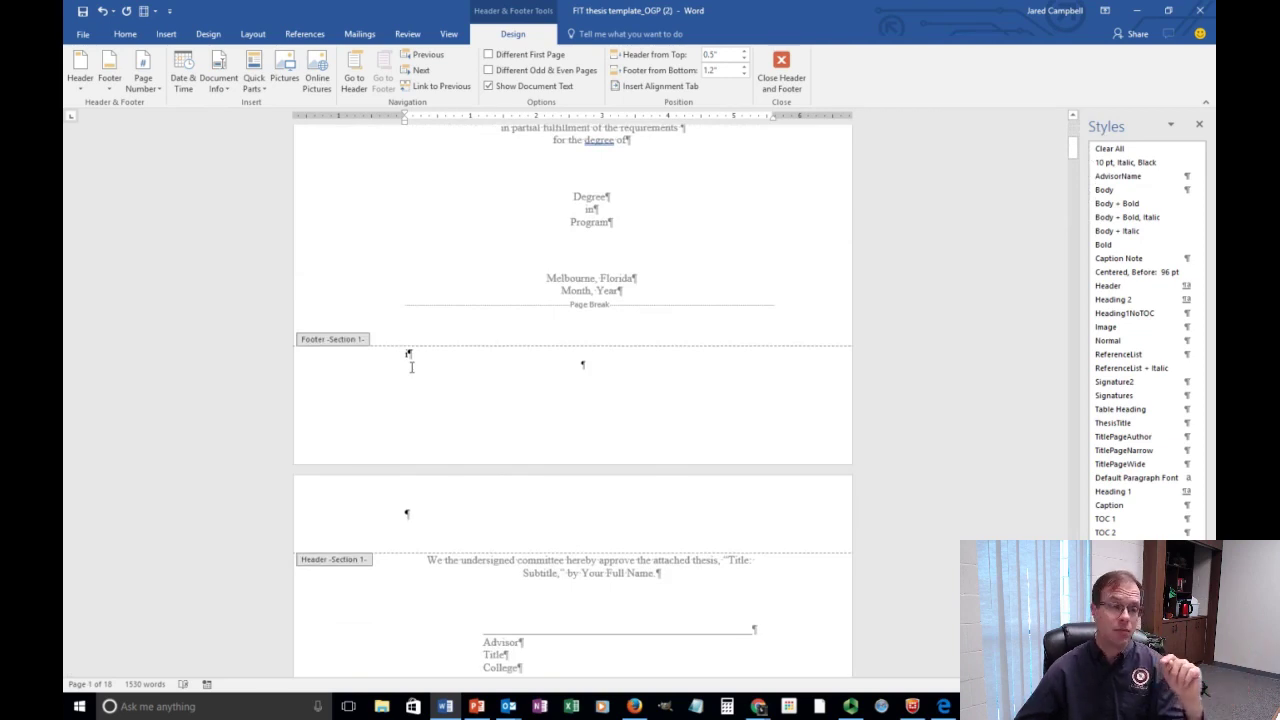
scroll(411, 367, down, 10)
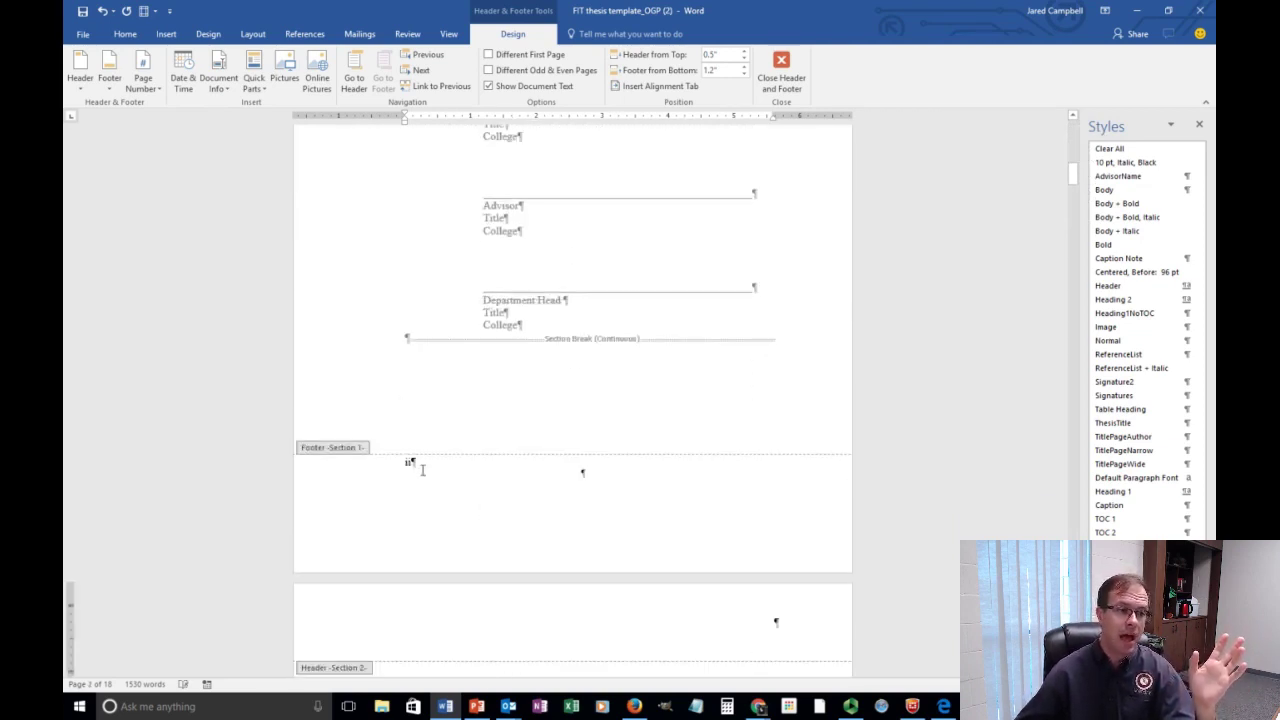
scroll(422, 470, down, 10)
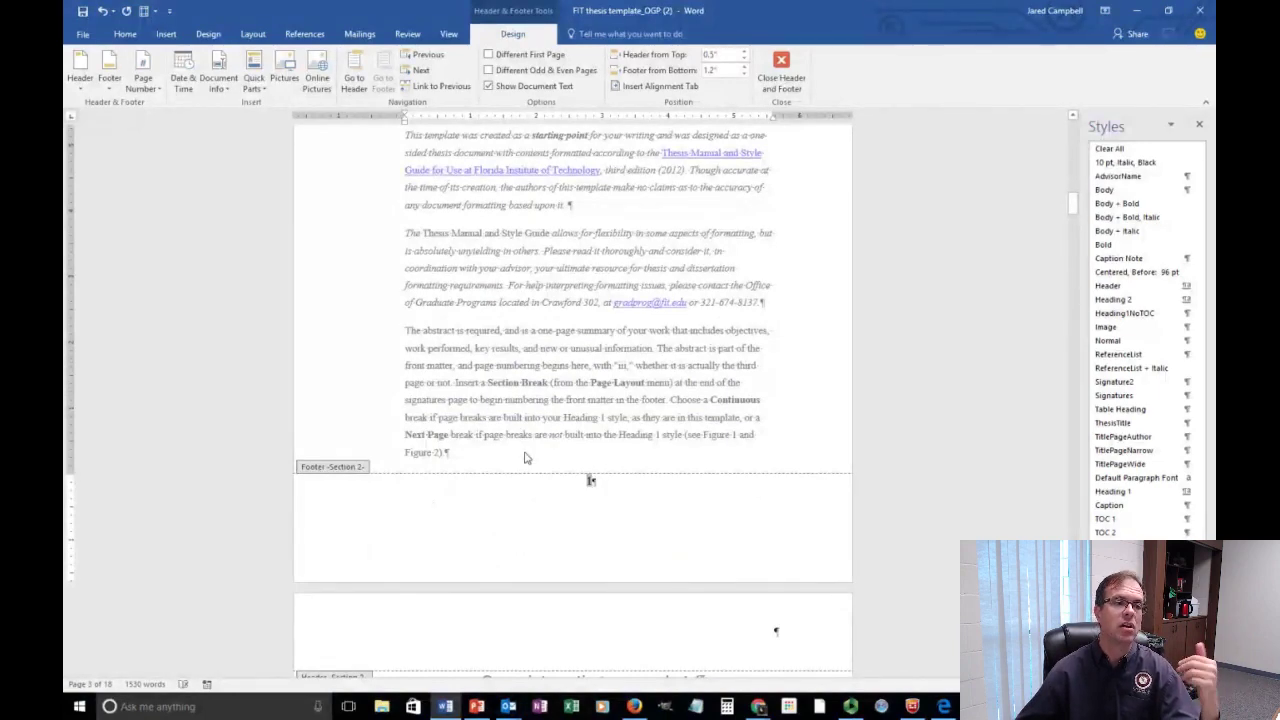
scroll(640, 475, down, 5)
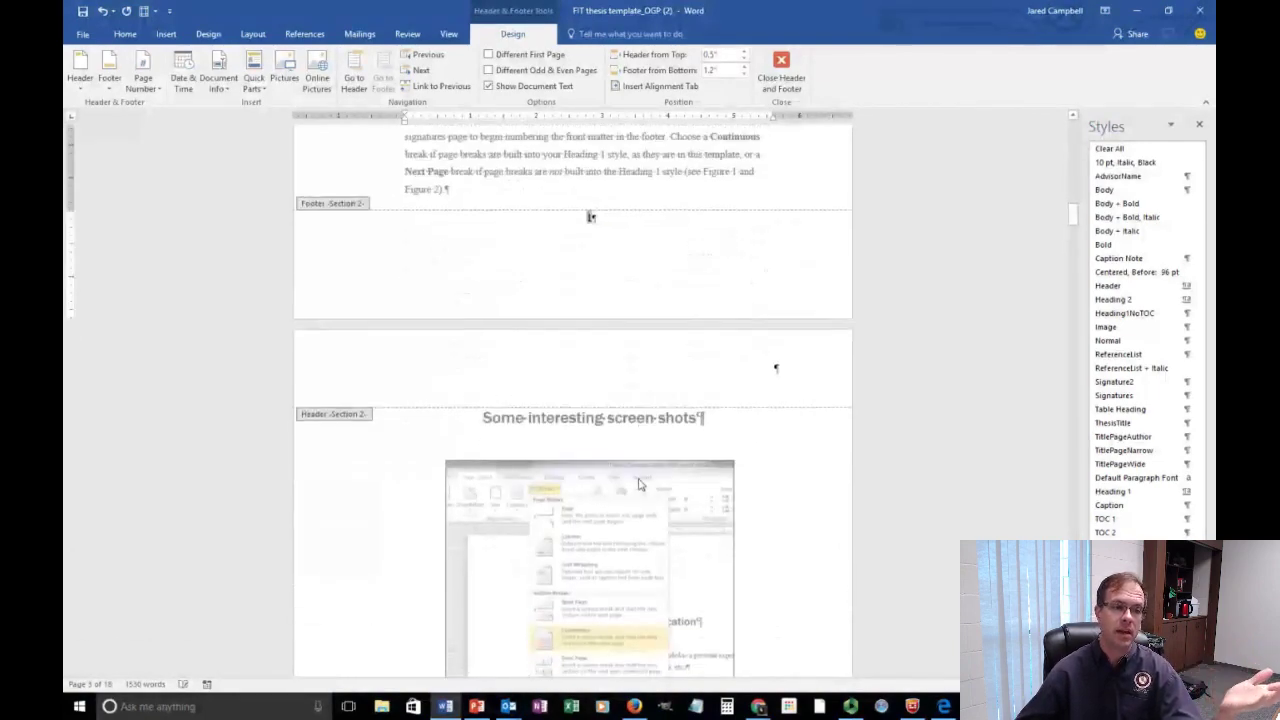
scroll(640, 484, down, 10)
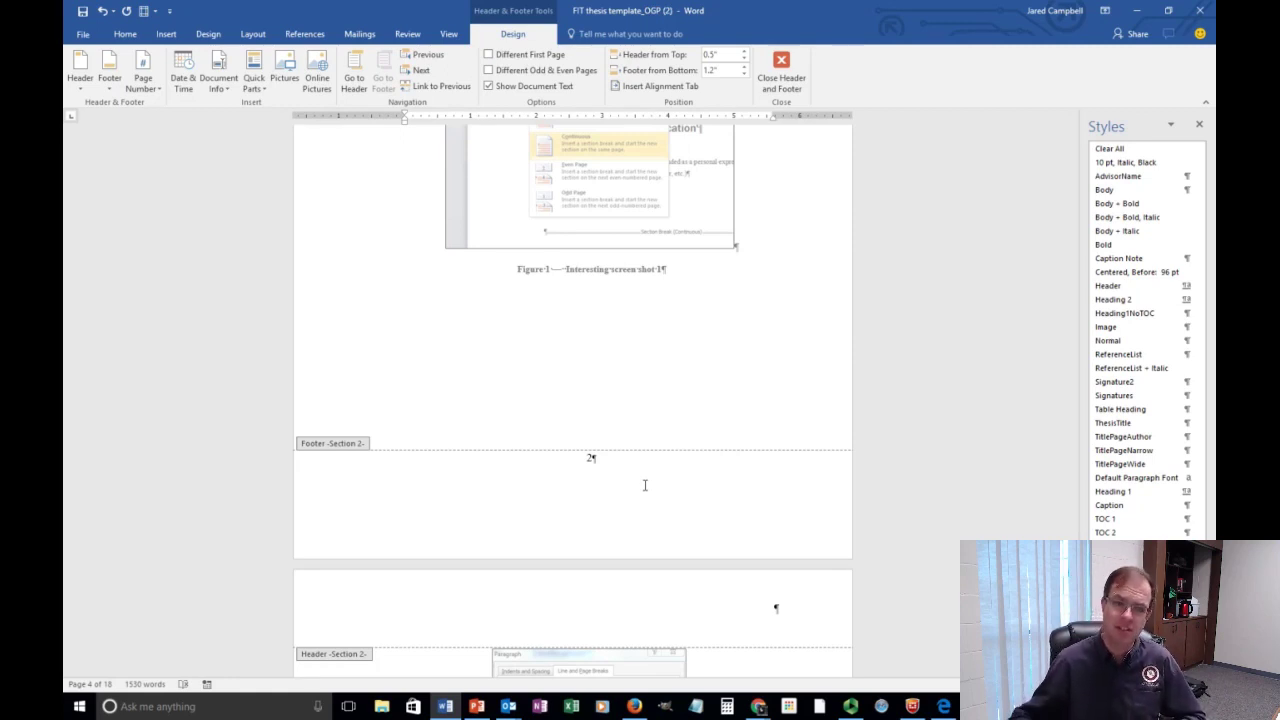
scroll(645, 485, down, 10)
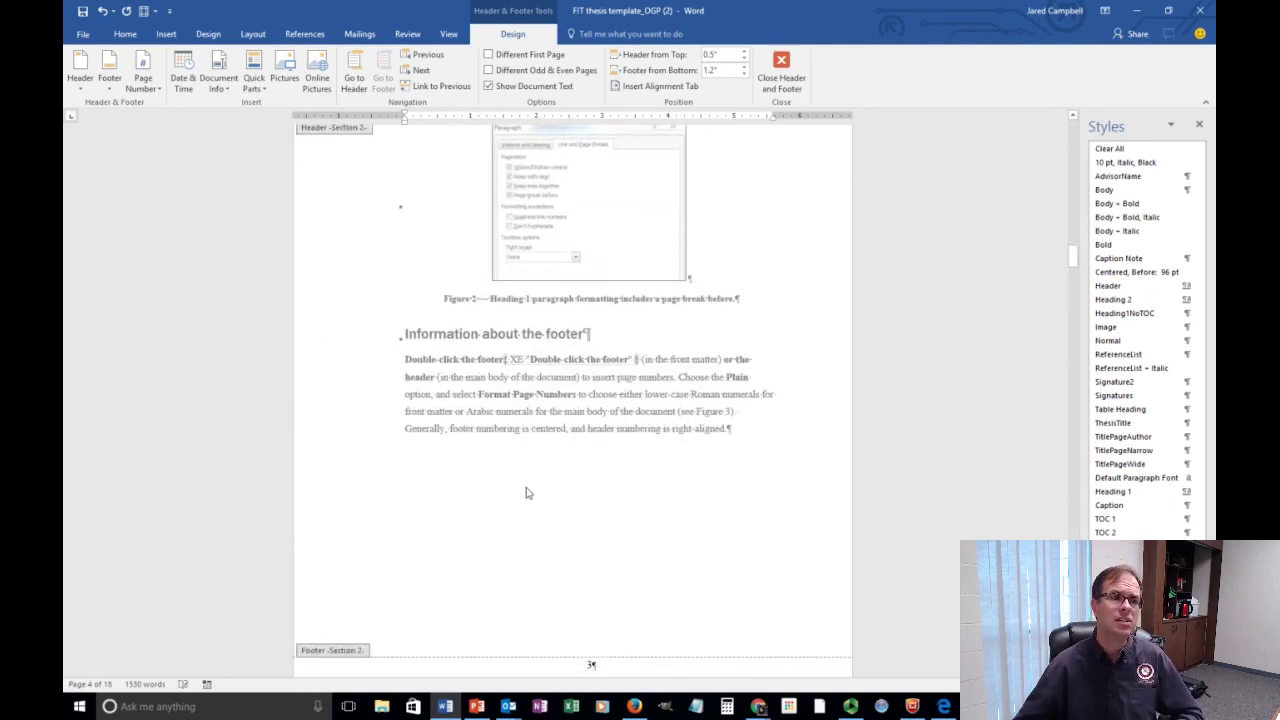
double_click(529, 465)
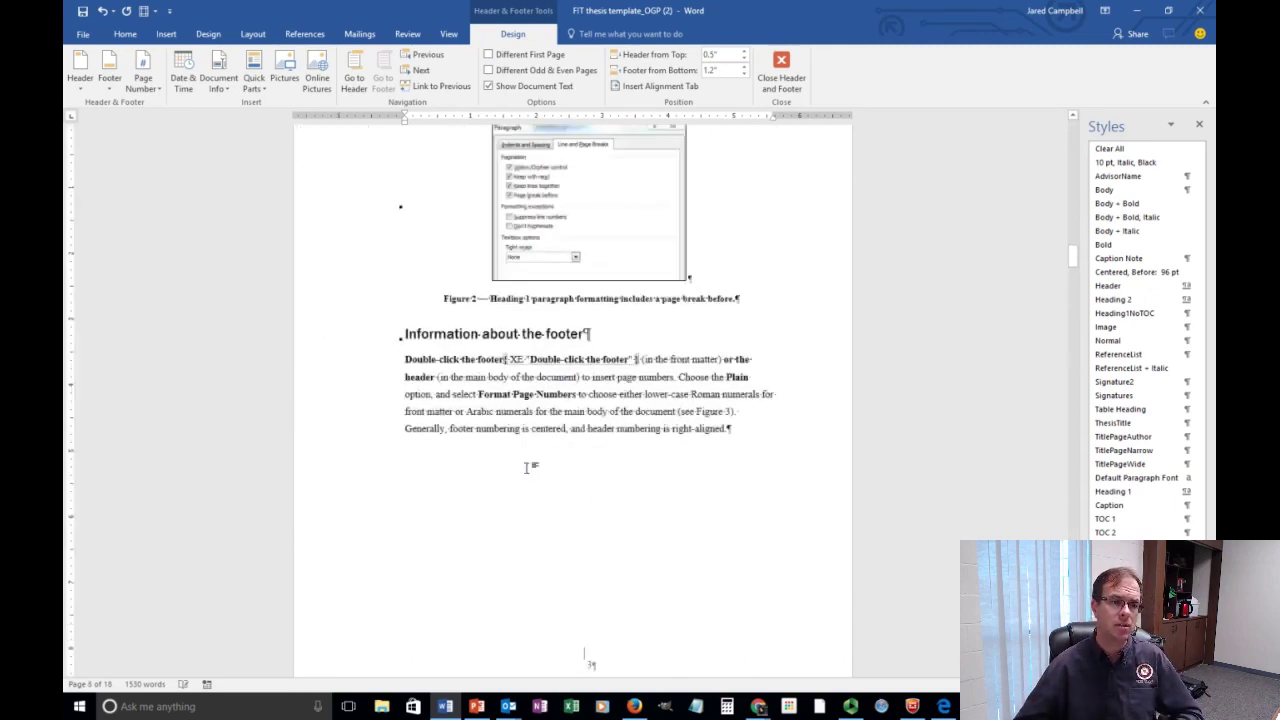
Add a Next Page section break after 'right-aligned.' in the footer information paragraph.
scroll(635, 521, up, 3)
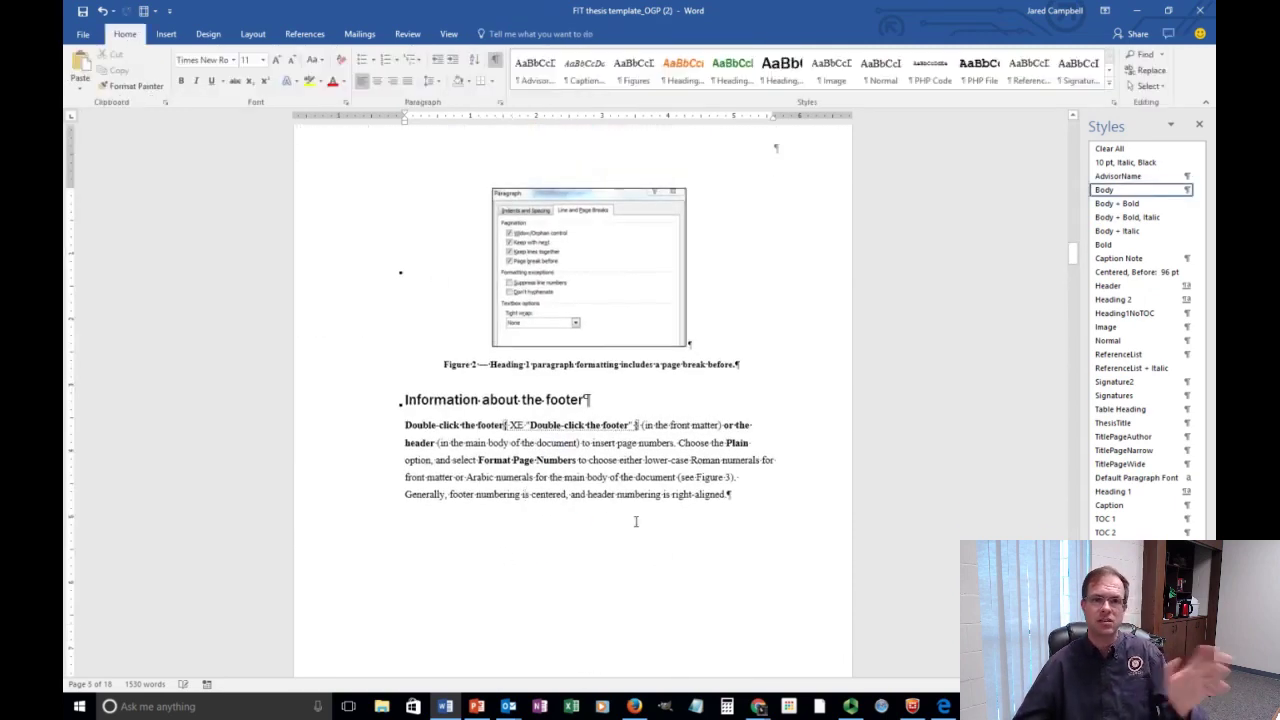
scroll(600, 531, up, 5)
scroll(600, 531, down, 14)
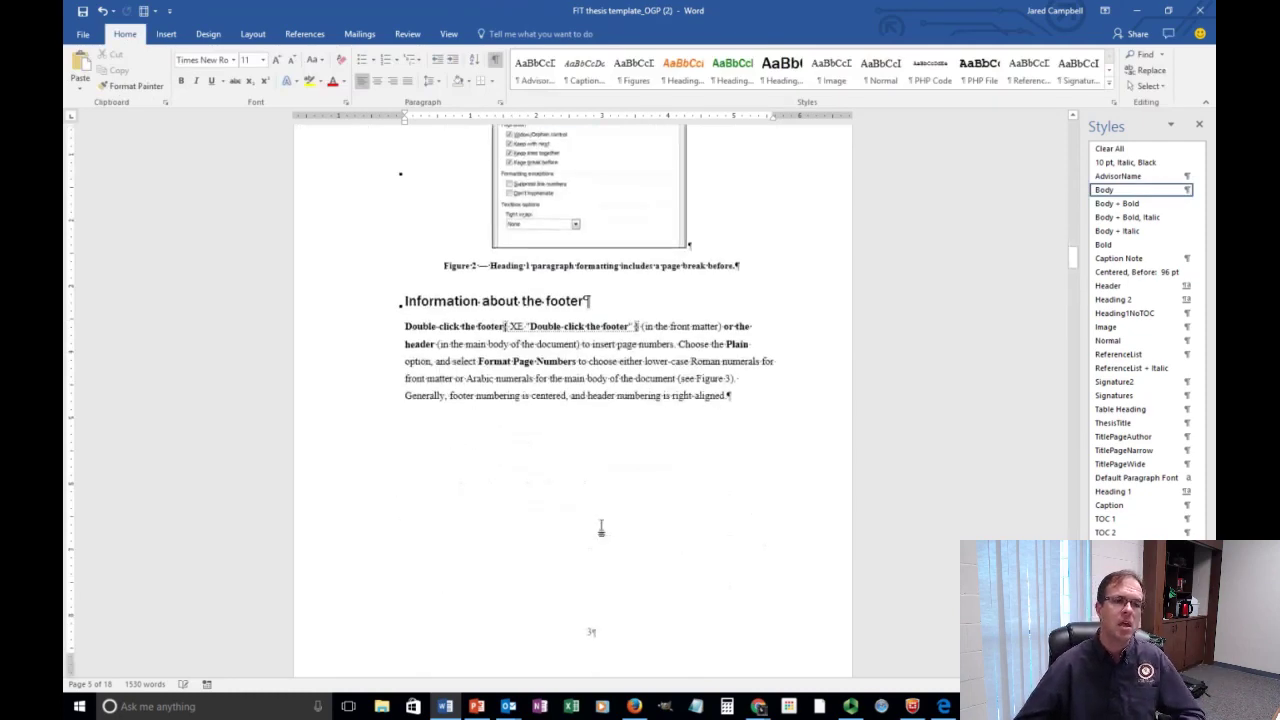
scroll(599, 535, down, 12)
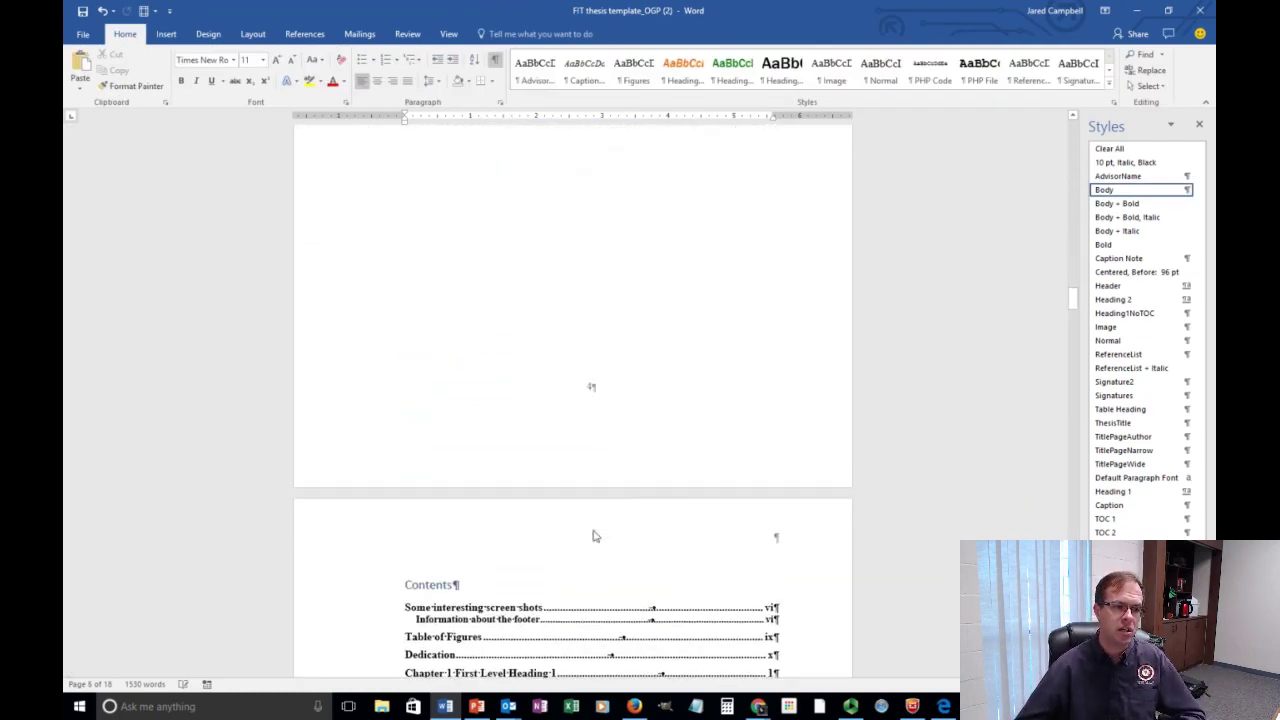
scroll(600, 536, up, 5)
scroll(600, 536, up, 10)
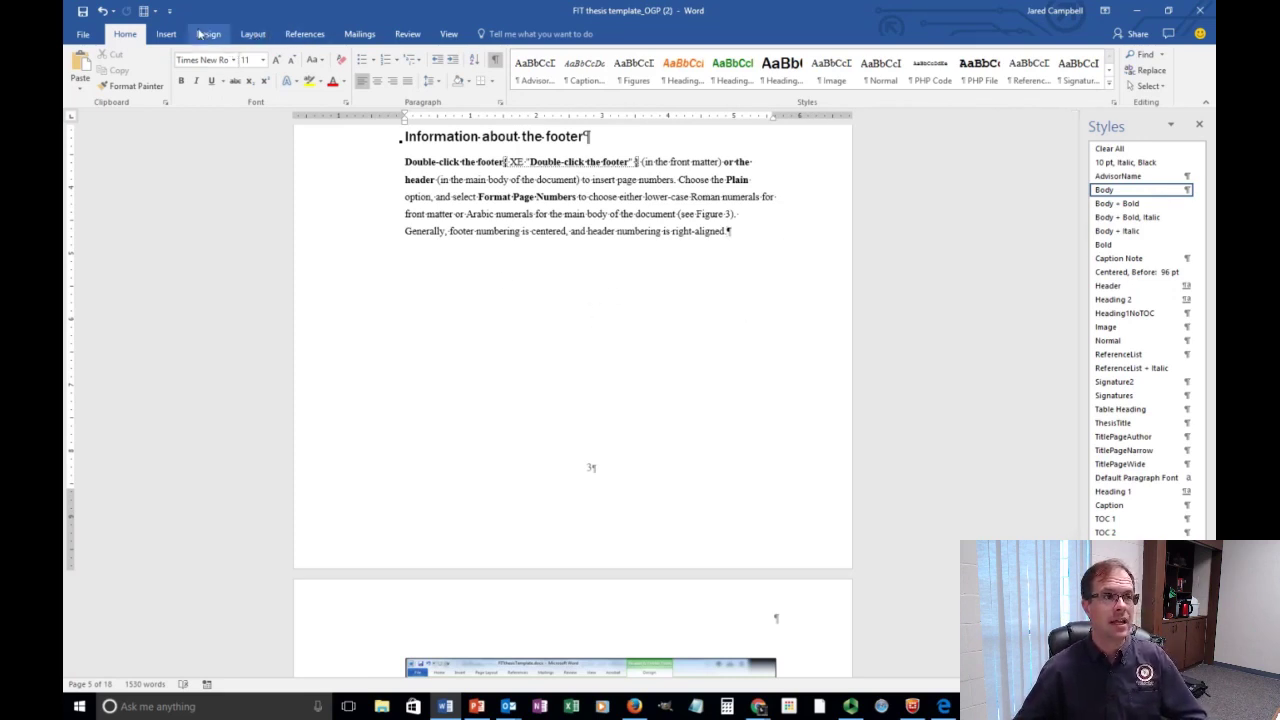
click(249, 35)
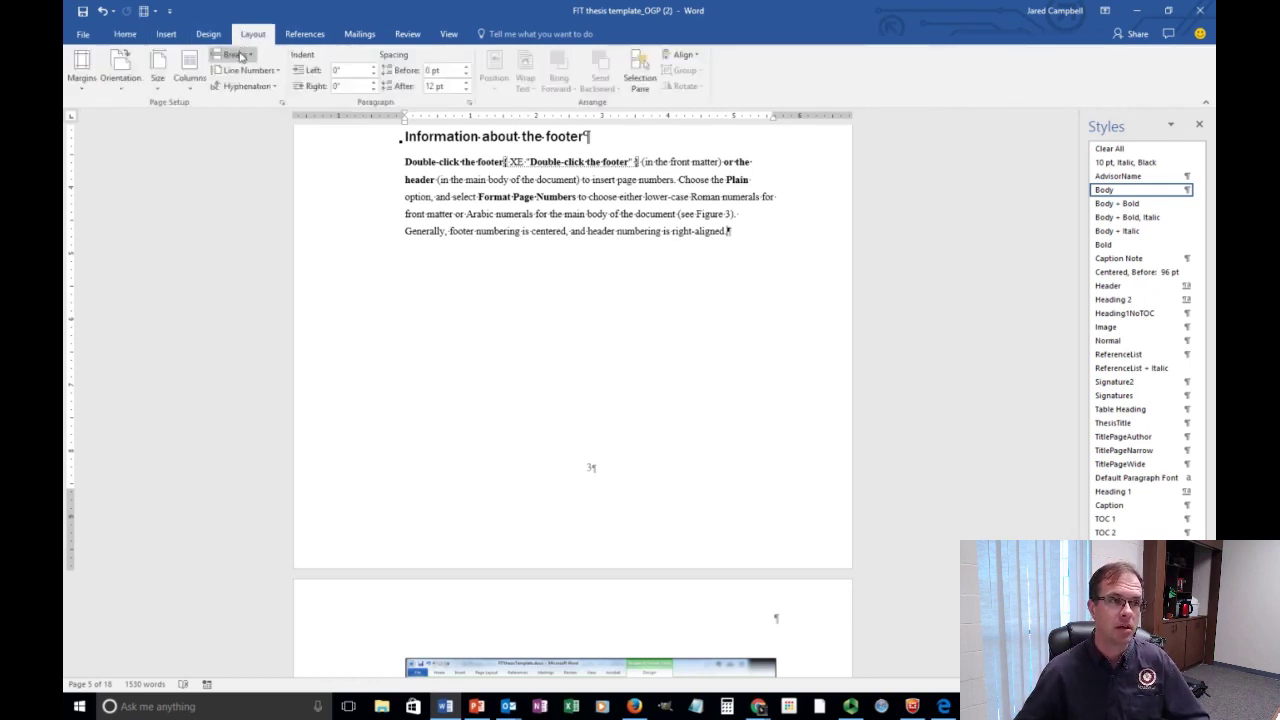
click(240, 55)
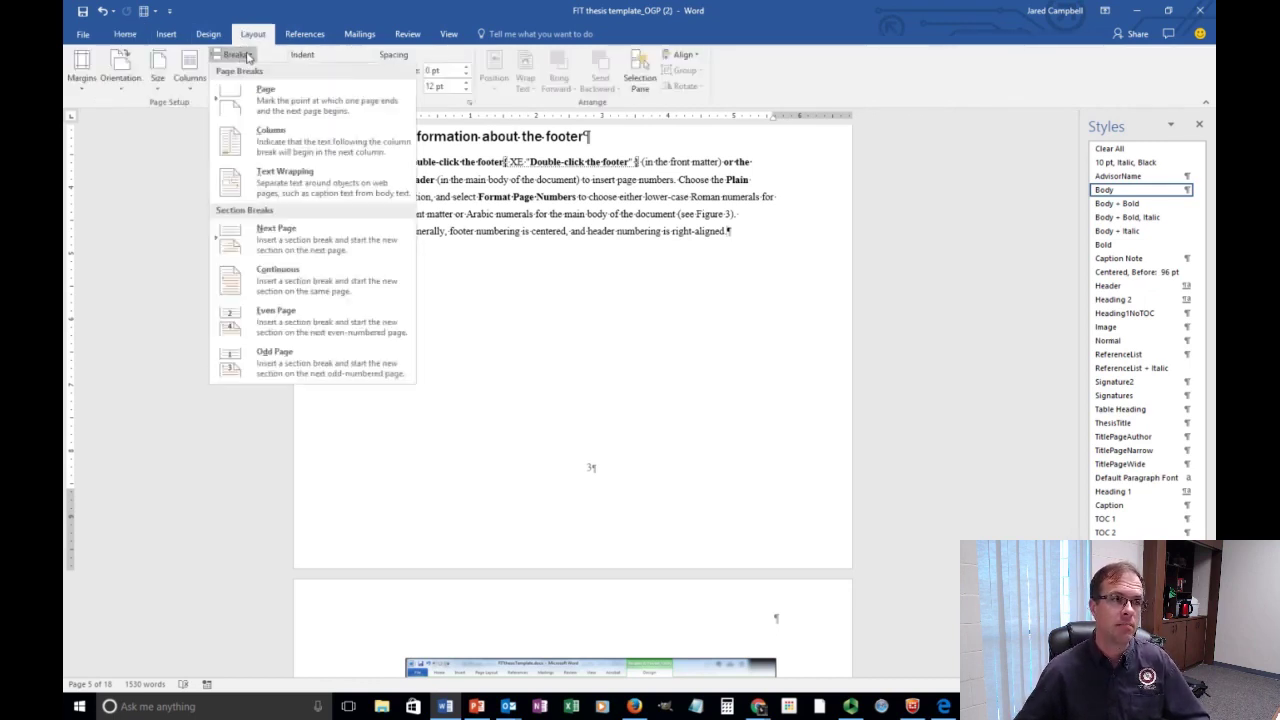
click(322, 245)
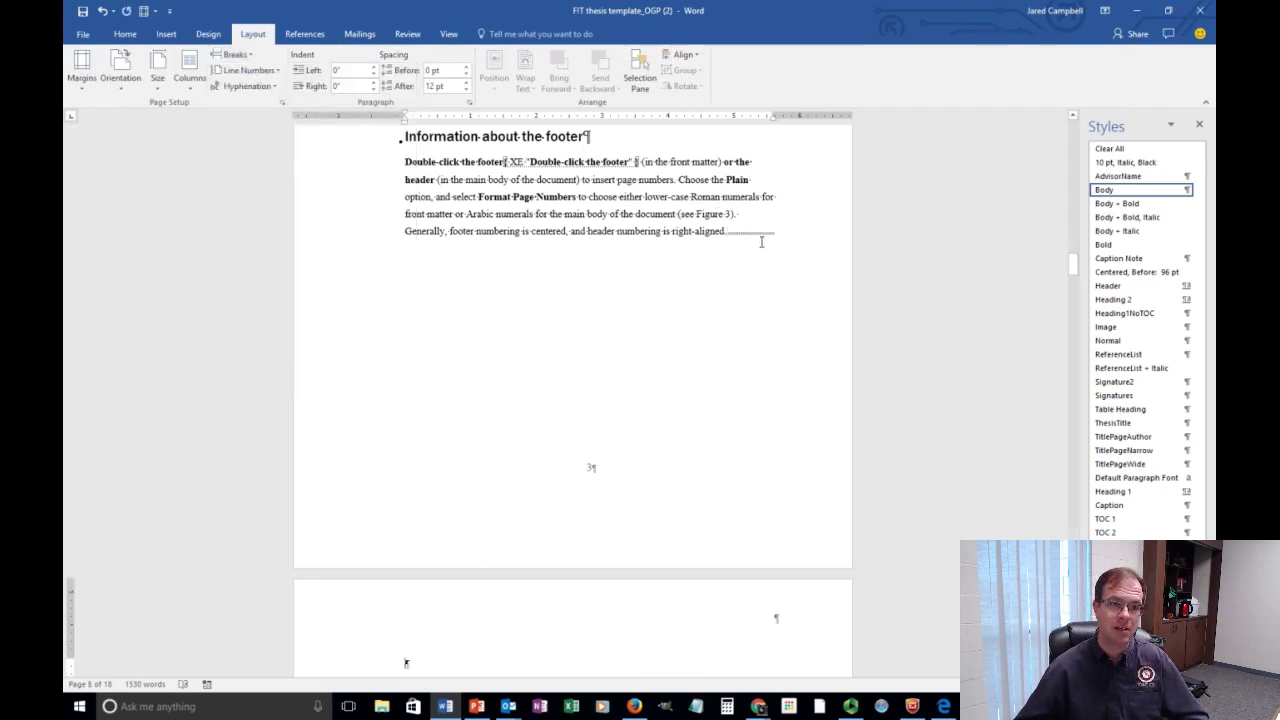
scroll(762, 240, down, 5)
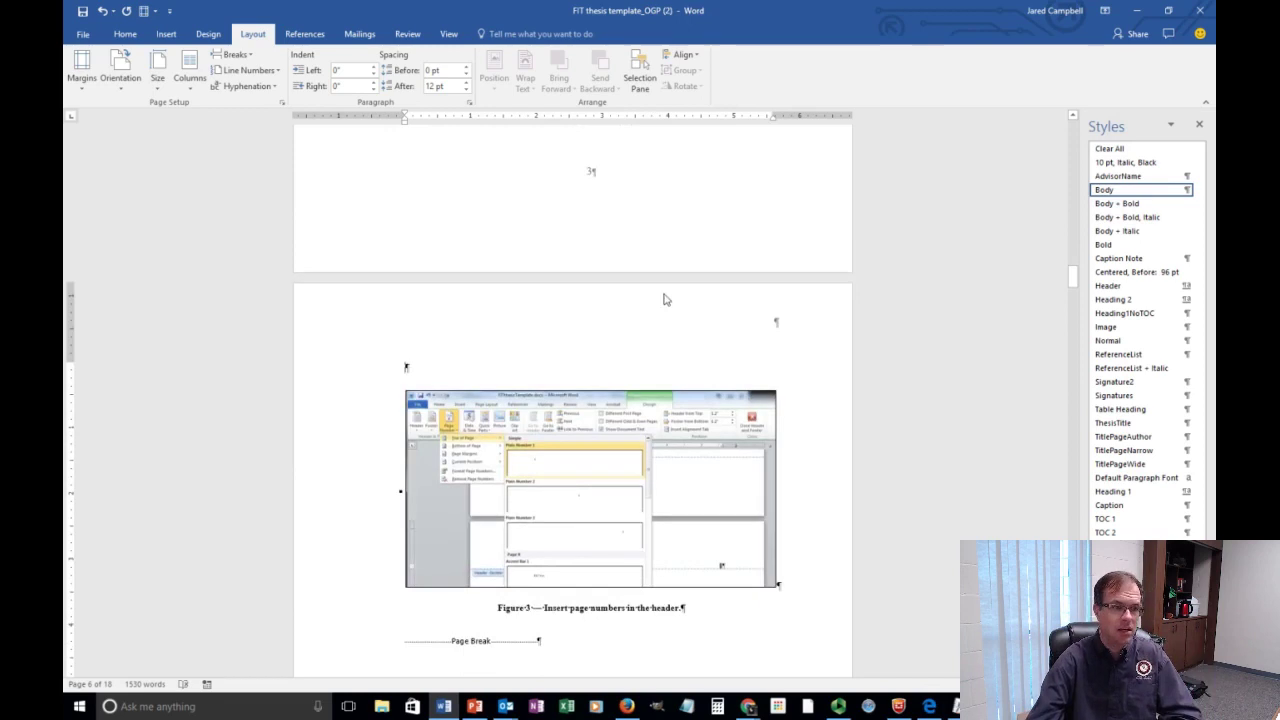
Delete the empty line above the Figure 3 screenshot.
key(Delete)
scroll(665, 299, up, 7)
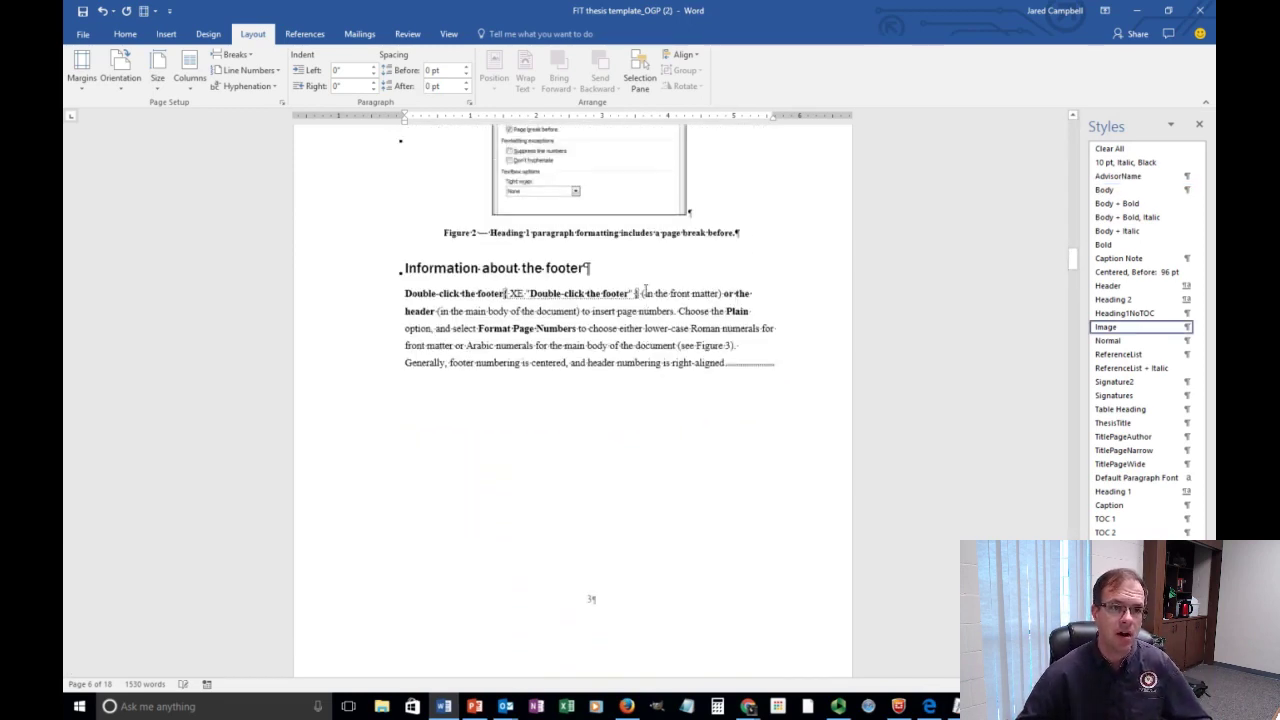
click(773, 372)
scroll(683, 384, down, 5)
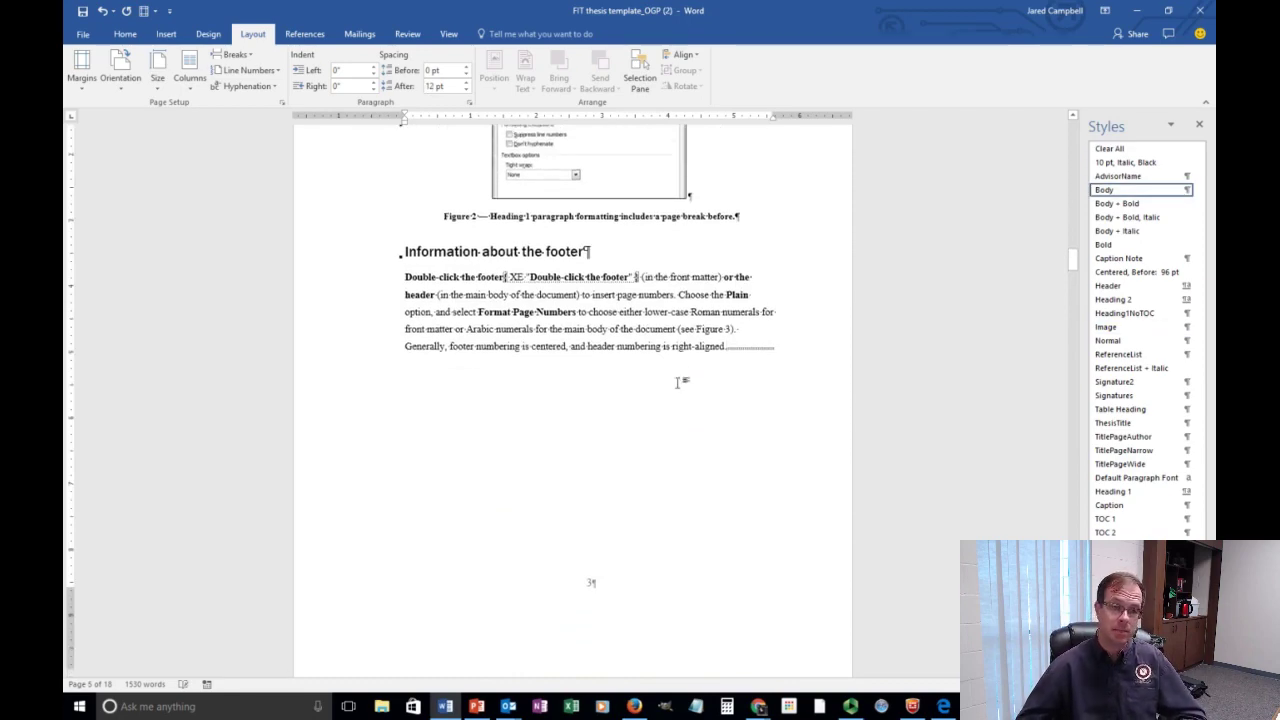
scroll(678, 377, down, 12)
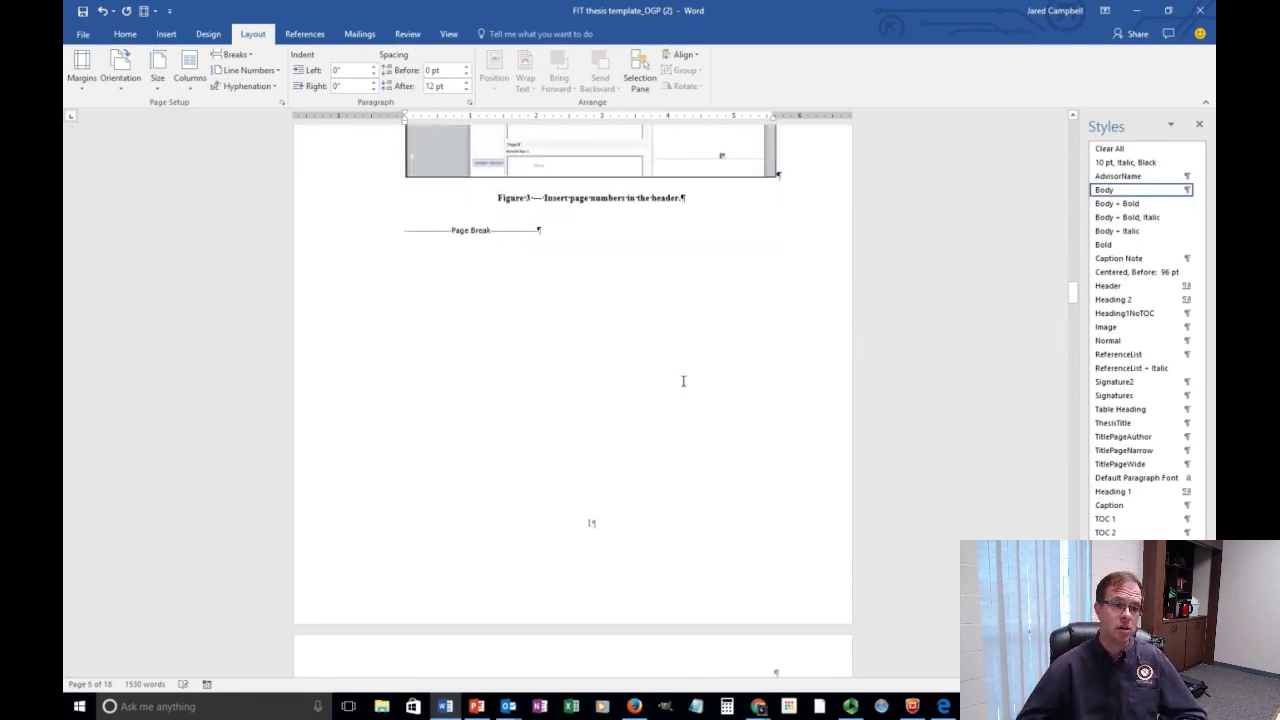
scroll(683, 380, down, 7)
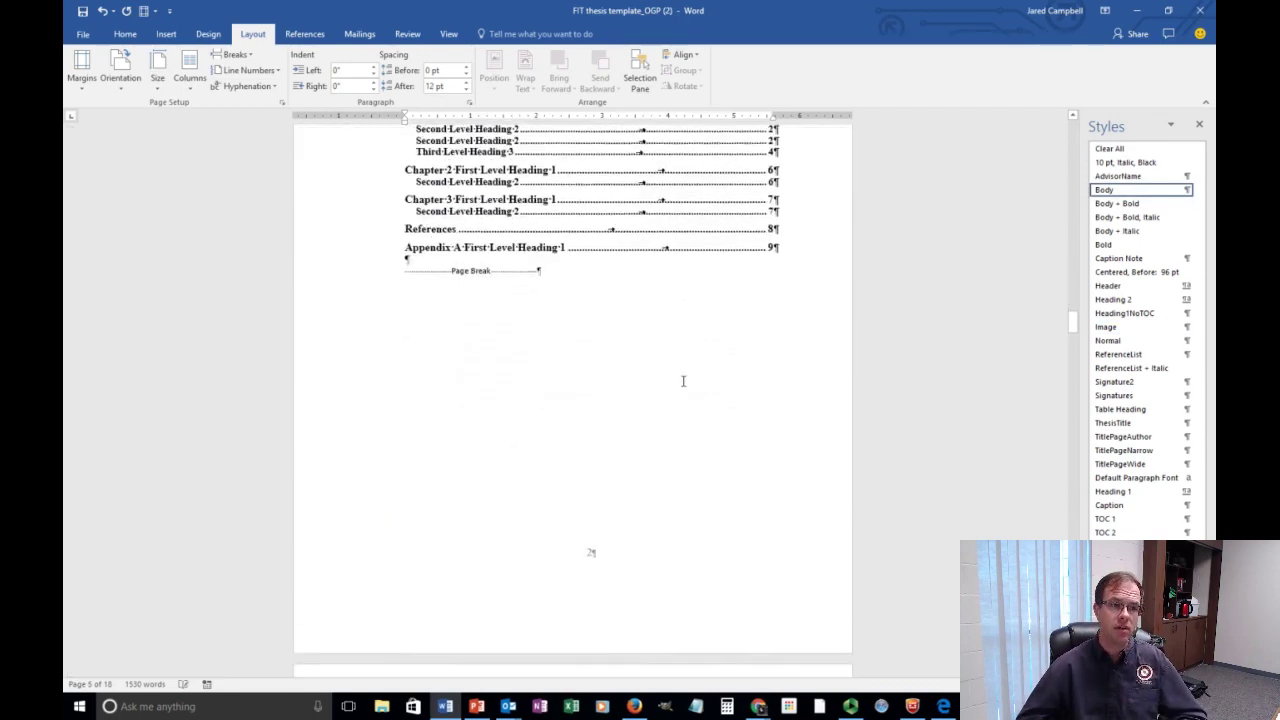
scroll(683, 381, up, 8)
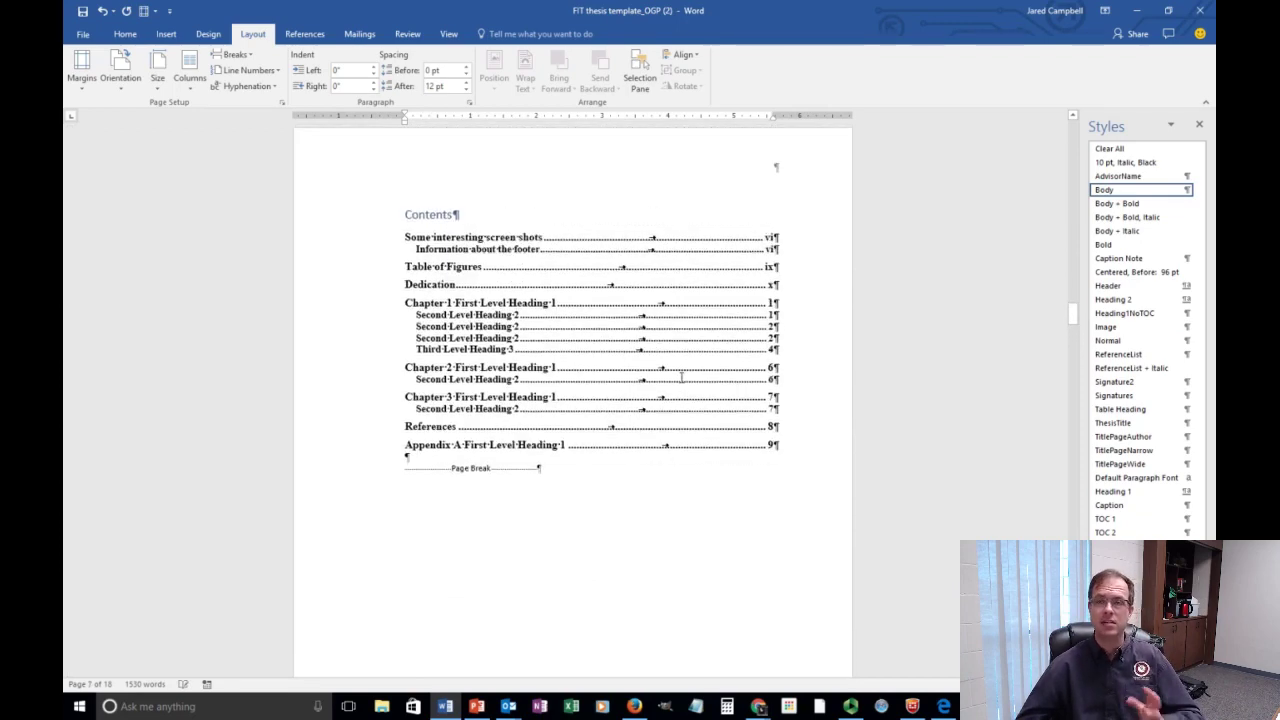
scroll(674, 368, down, 4)
Add a blank paragraph below the acknowledgment sentence on the Table of Figures page.
click(517, 501)
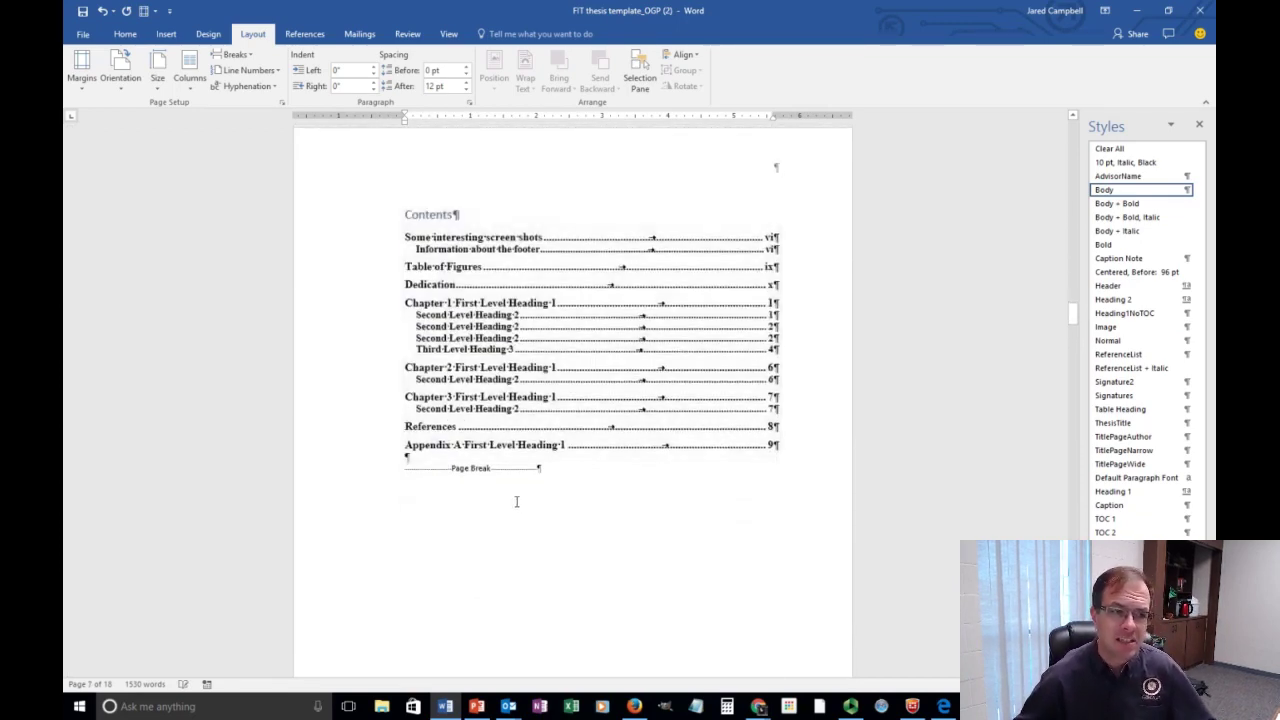
scroll(521, 488, down, 12)
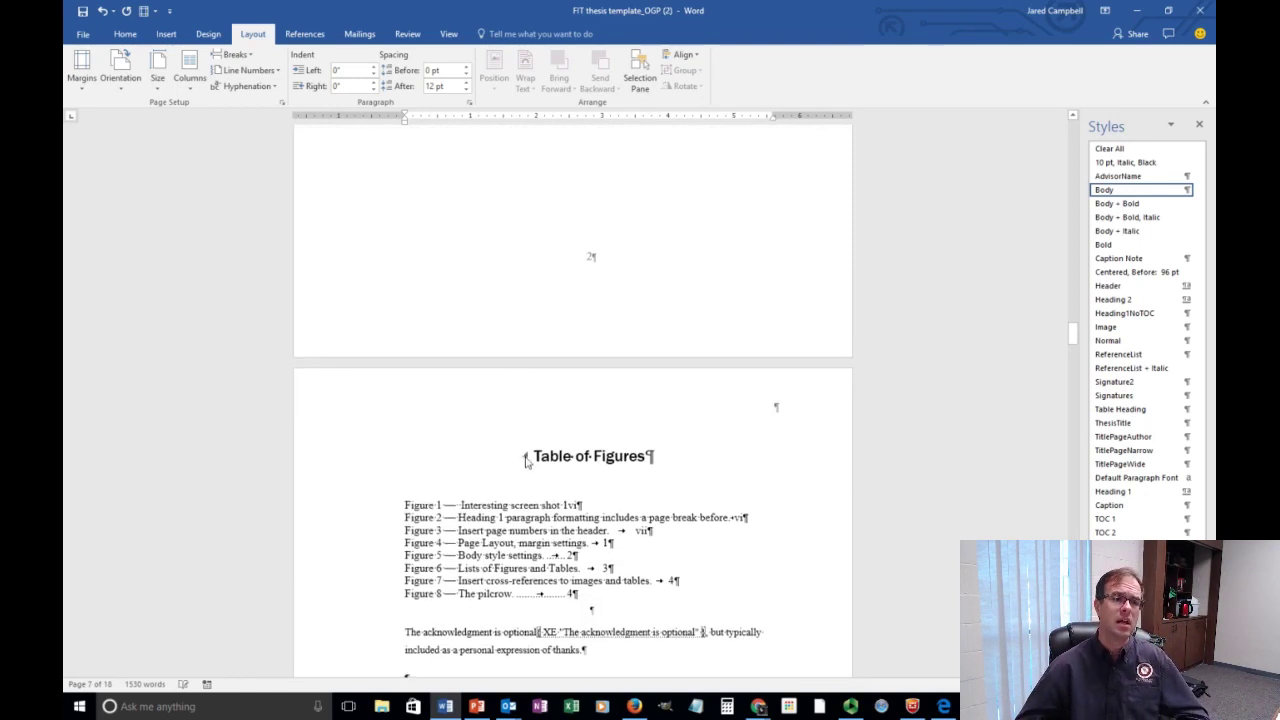
scroll(530, 466, down, 8)
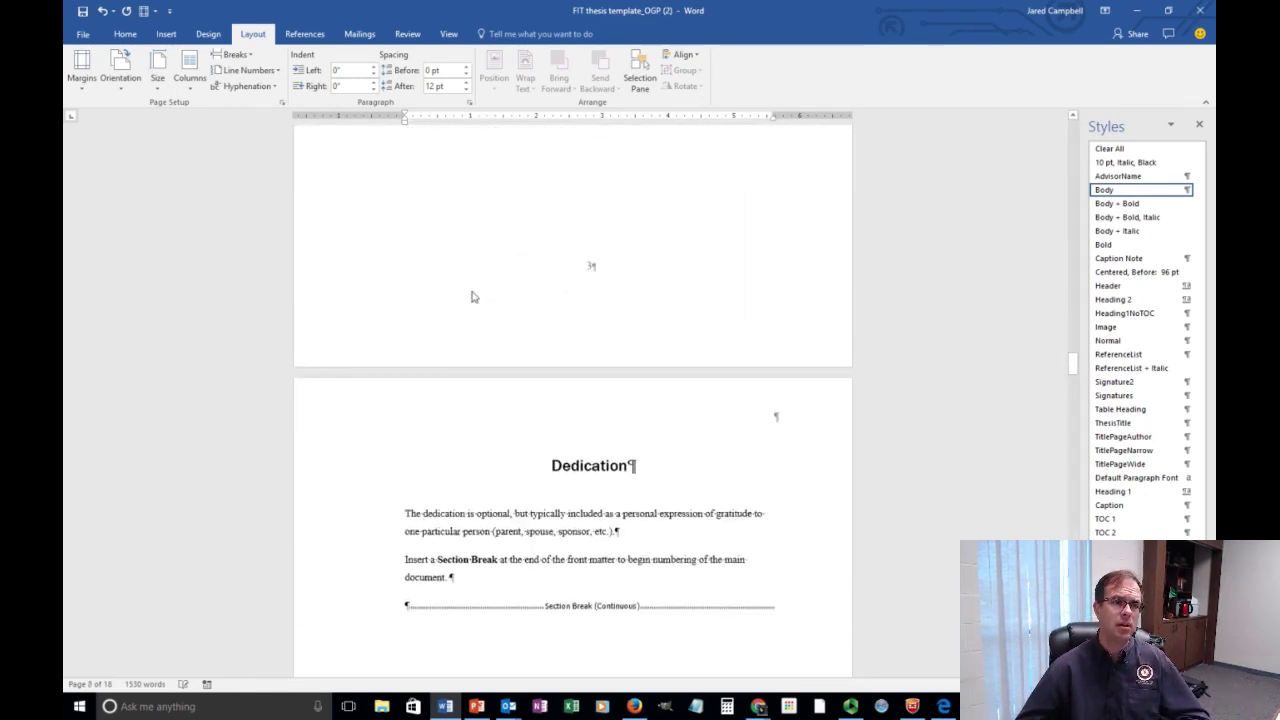
scroll(541, 234, up, 7)
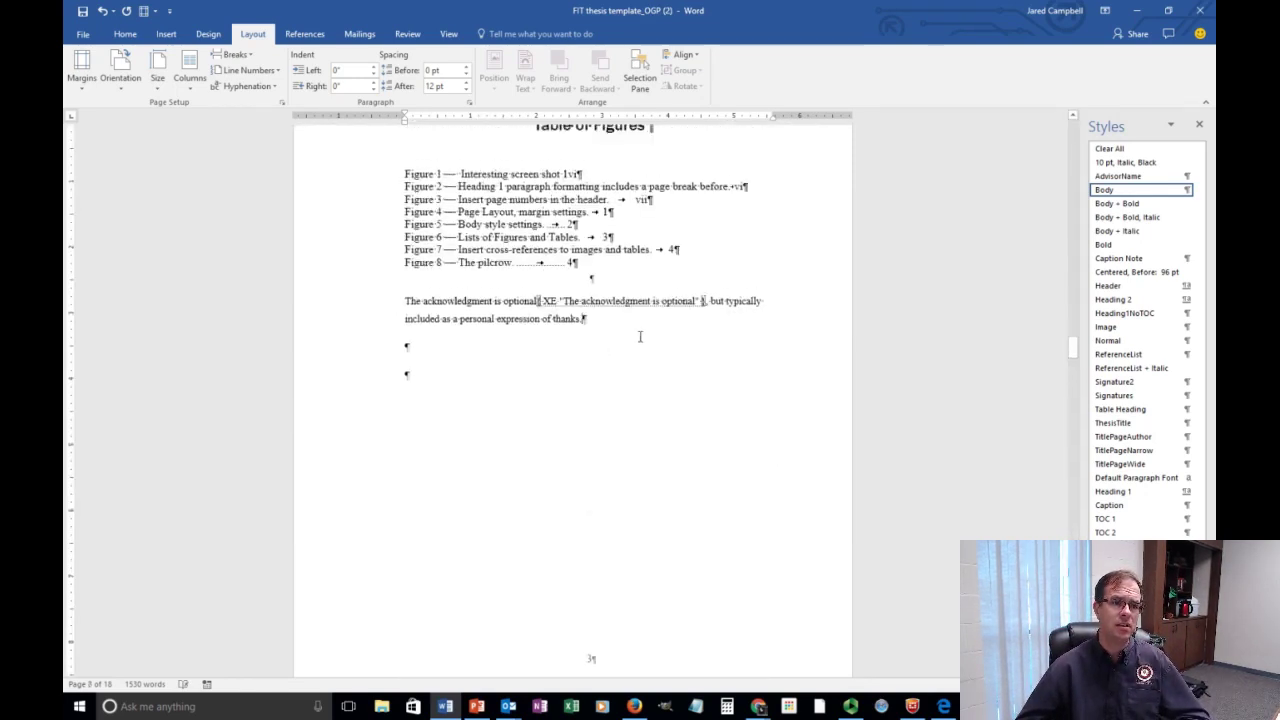
key(Return)
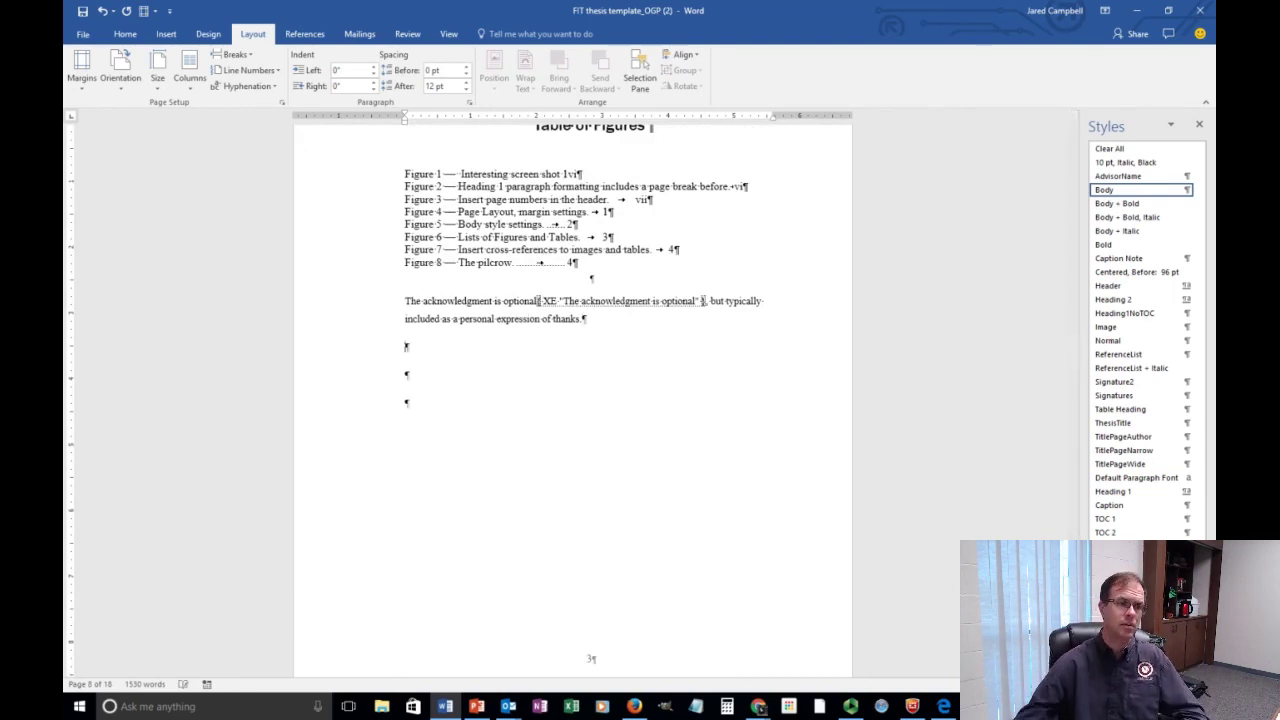
Insert a Next Page section break after the acknowledgment so Dedication starts on a new page.
click(236, 55)
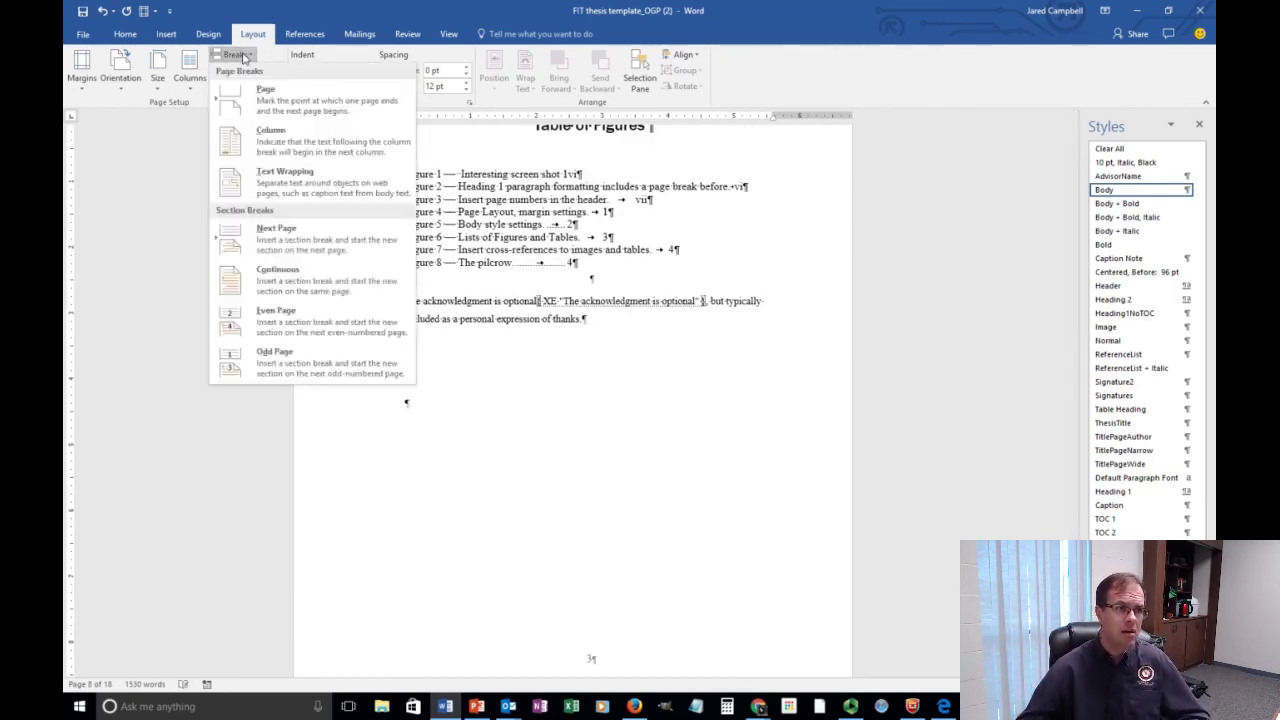
click(318, 228)
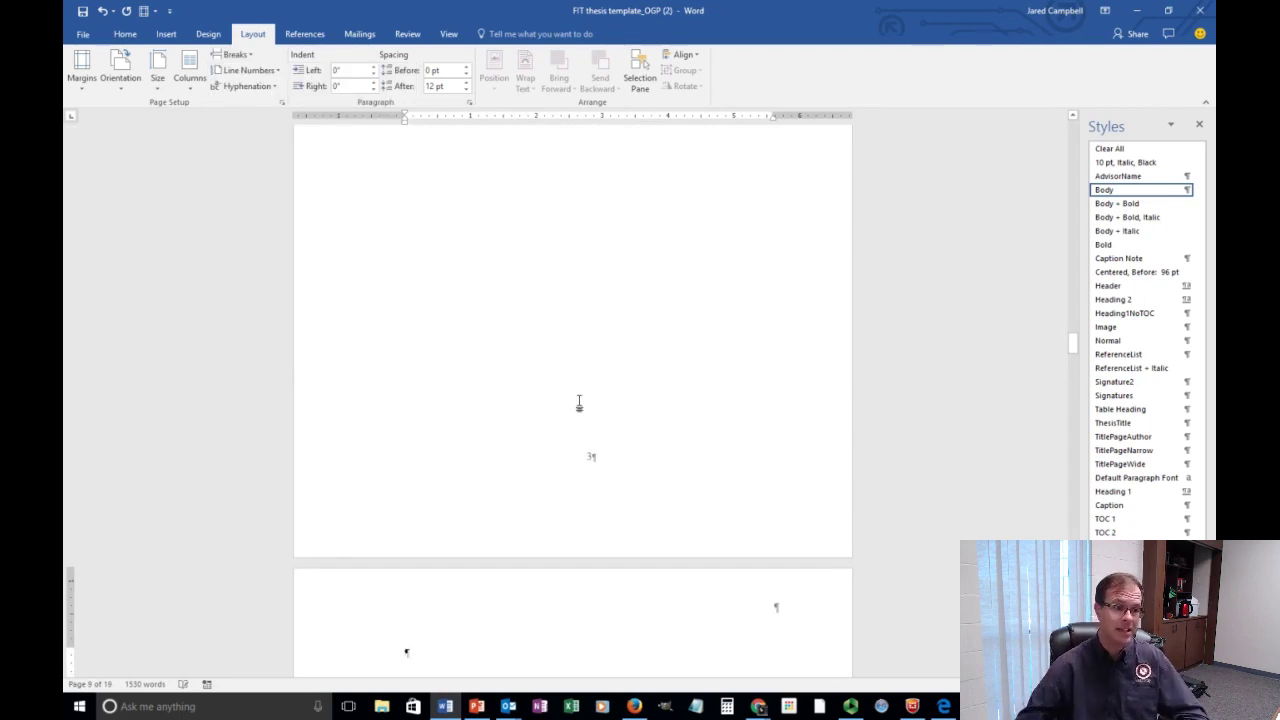
scroll(491, 489, down, 4)
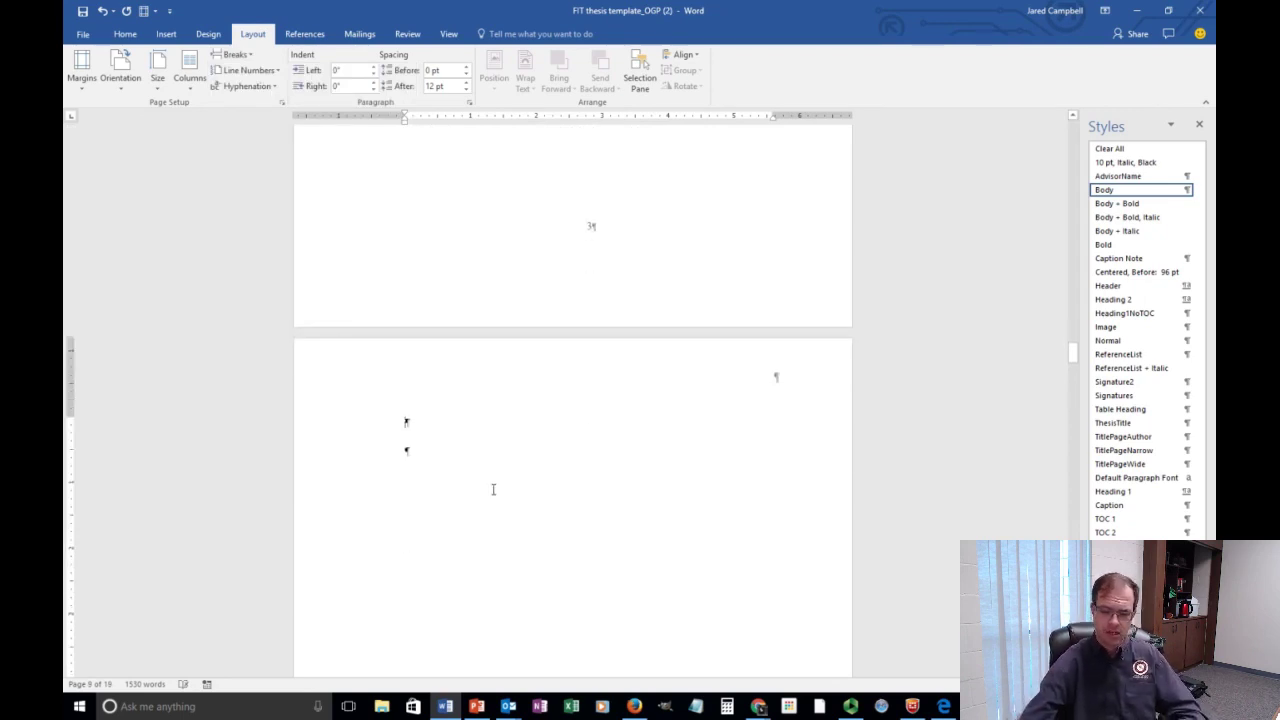
text(Dedication The dedication is optional, but typically included as a personal expression of gratitude to one particular person (parent, spouse, sponsor, etc.). Insert a Section Break at the end of the front matter to begin numbering of the main document.)
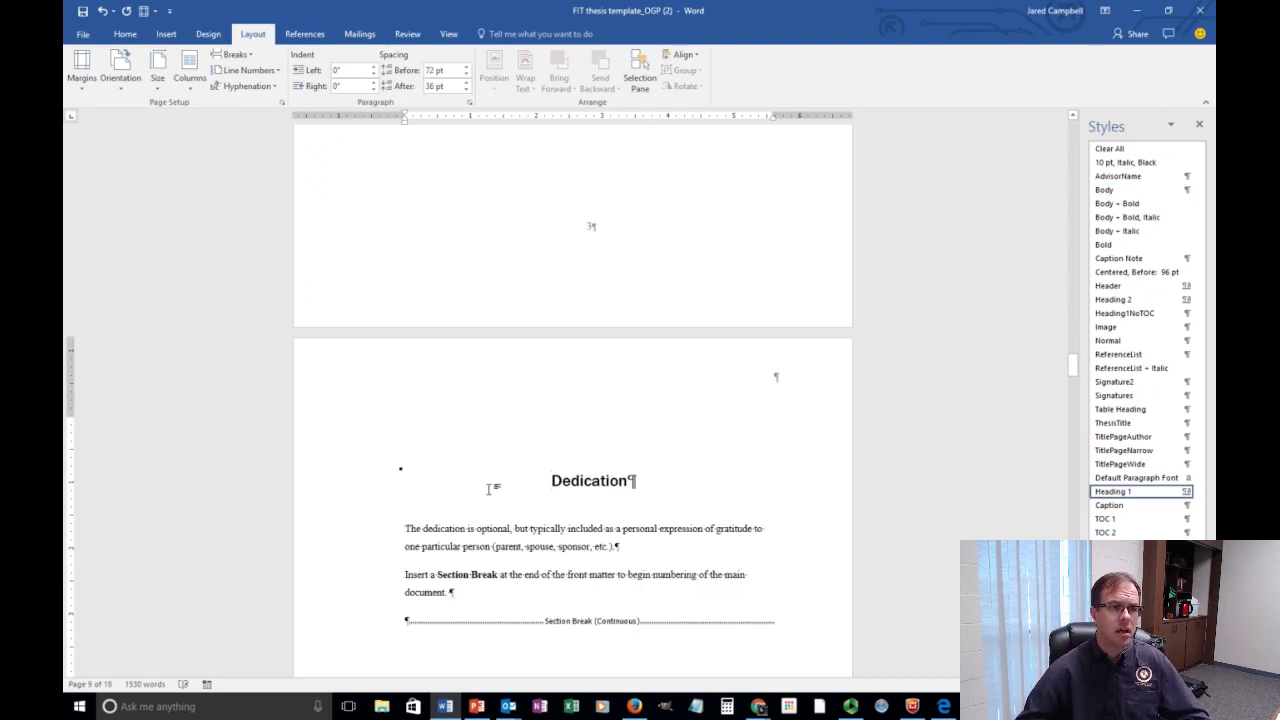
scroll(491, 489, up, 8)
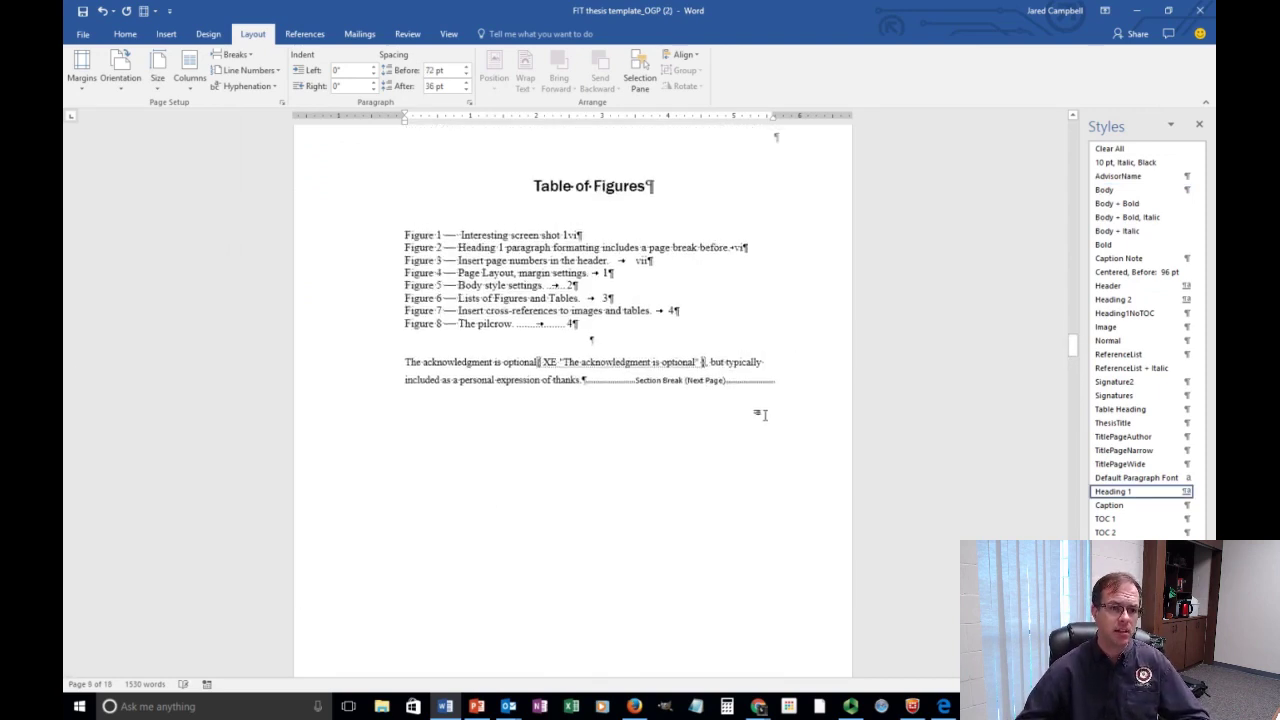
scroll(760, 414, down, 9)
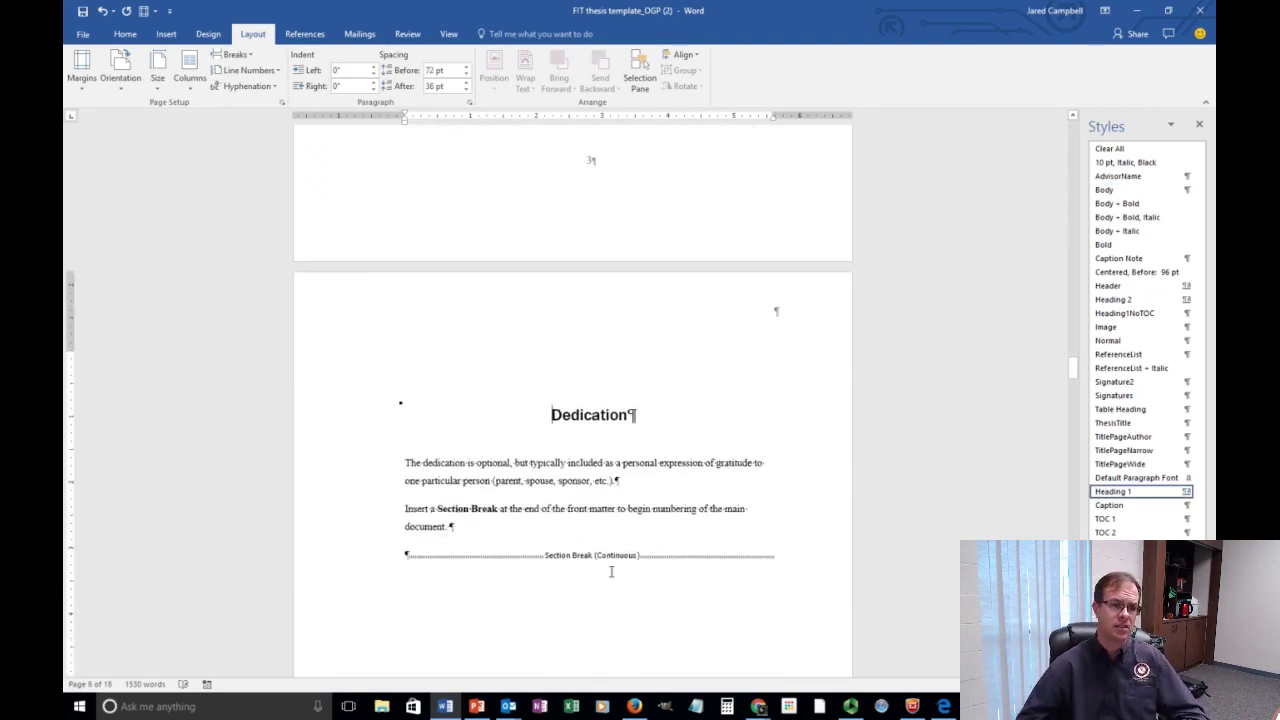
scroll(611, 572, up, 8)
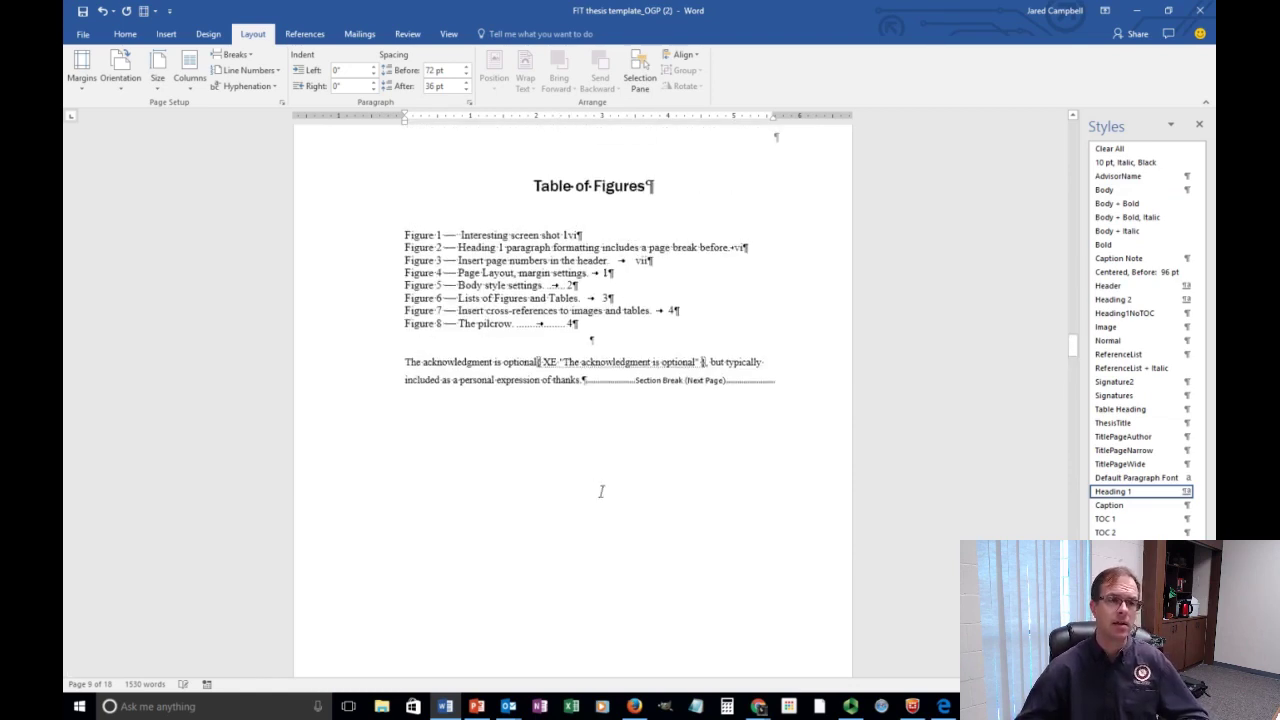
scroll(601, 491, up, 15)
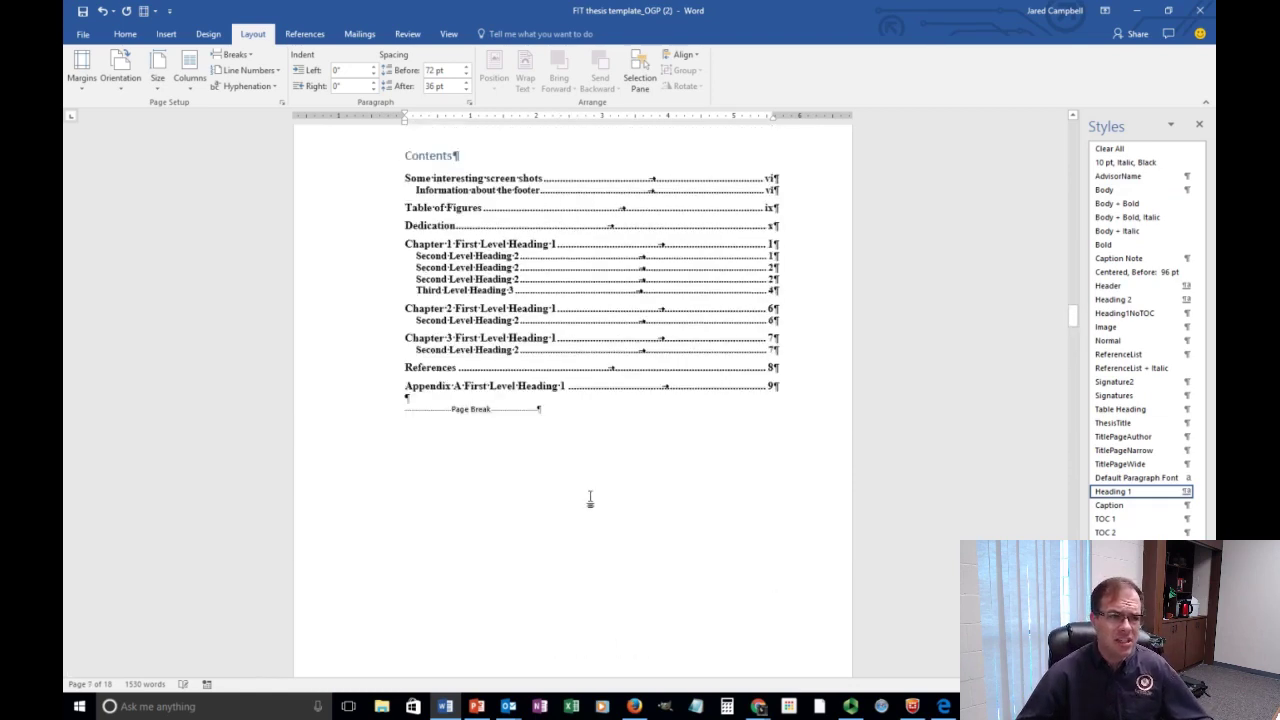
scroll(590, 498, up, 12)
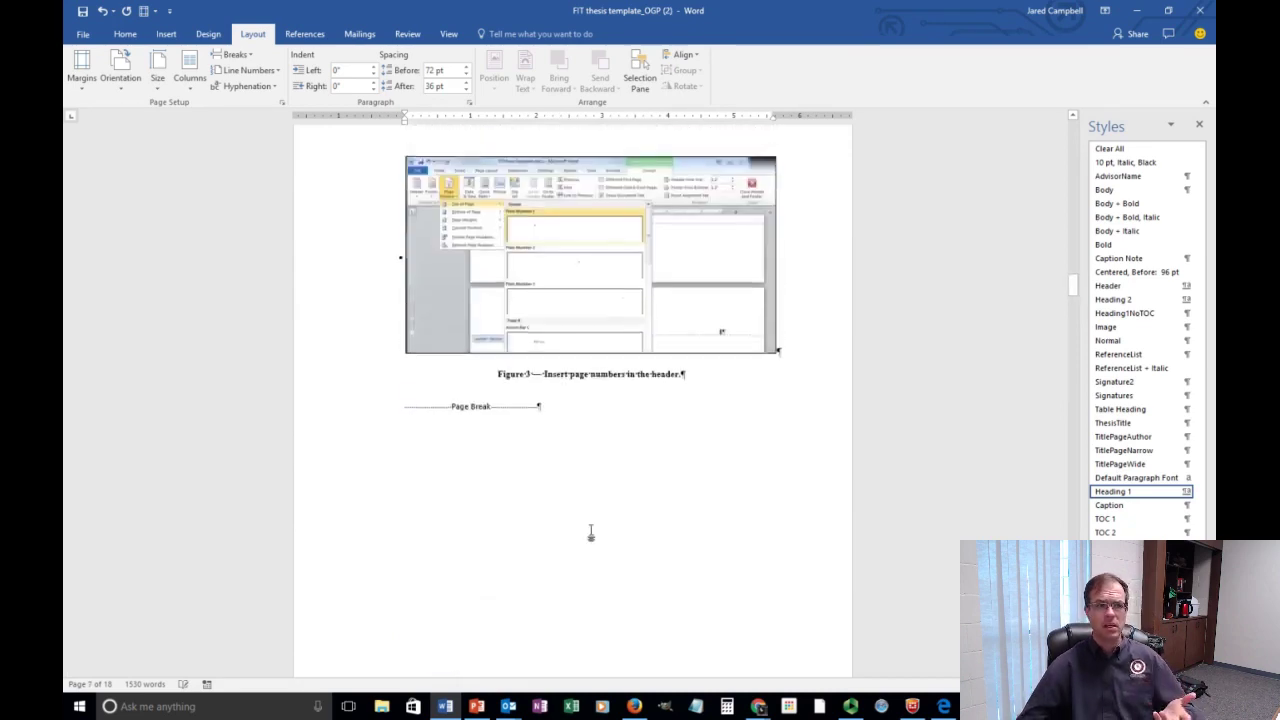
scroll(590, 533, down, 10)
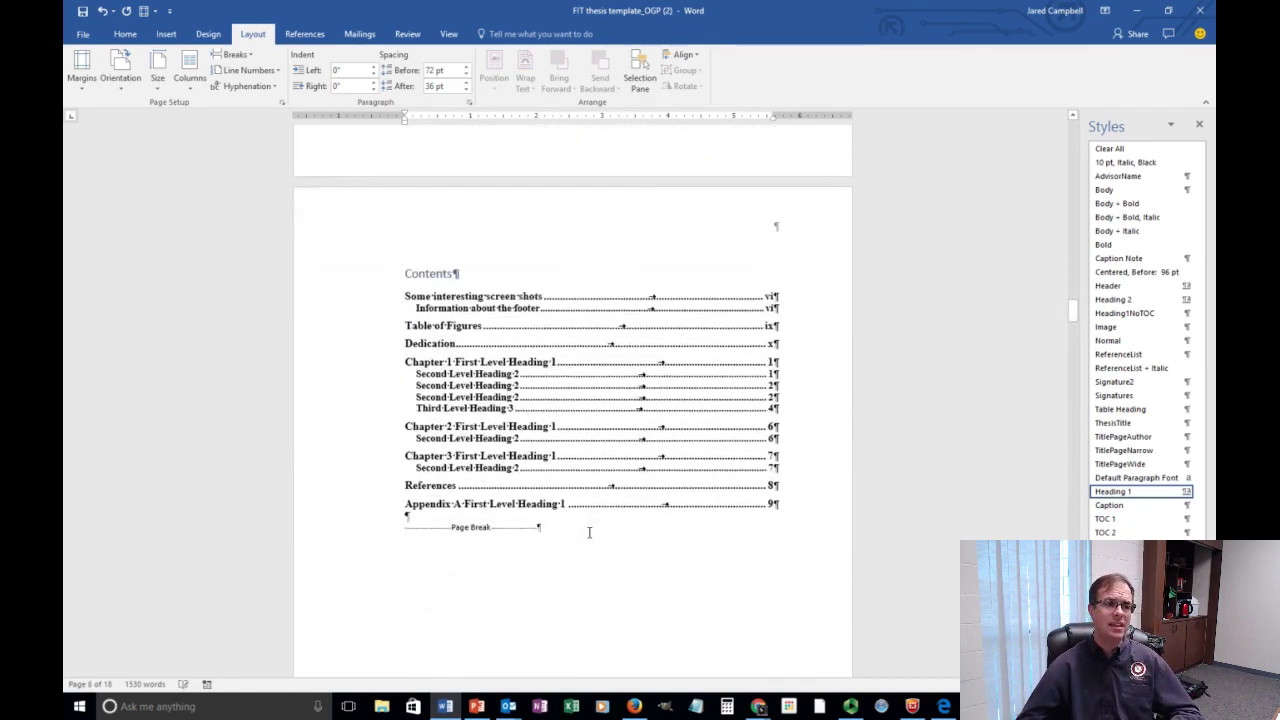
scroll(589, 532, down, 12)
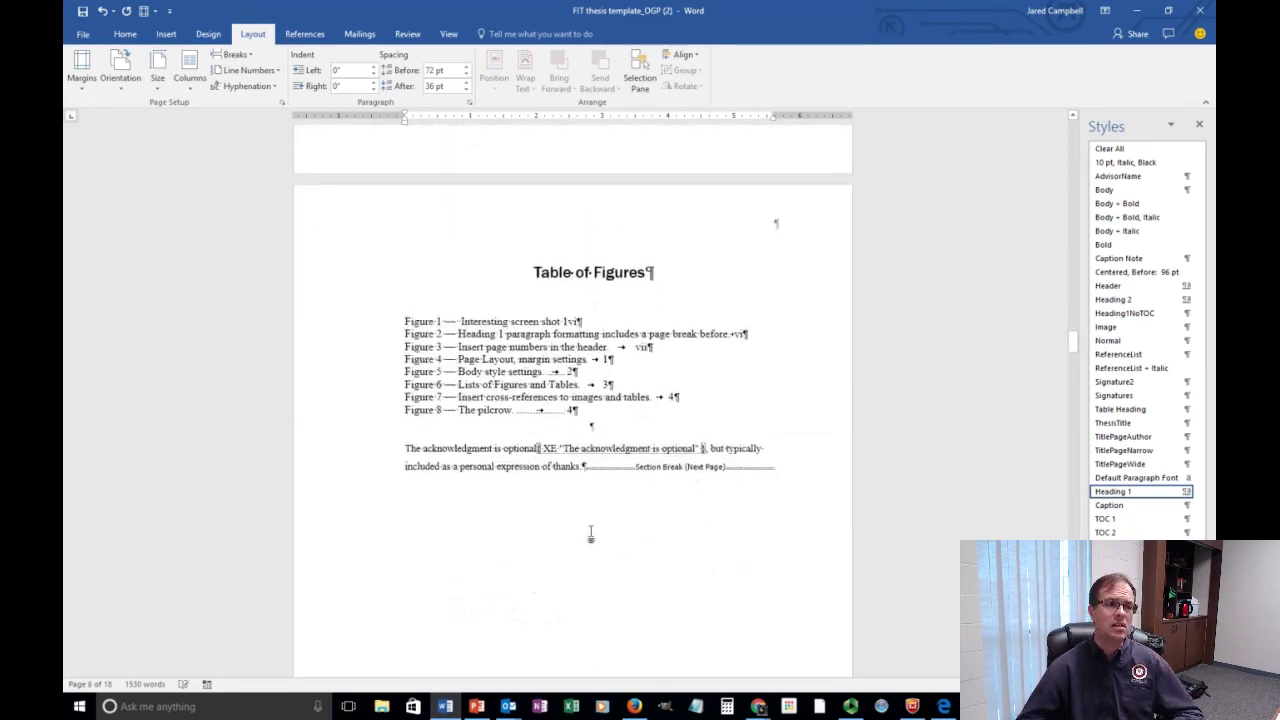
scroll(590, 535, down, 12)
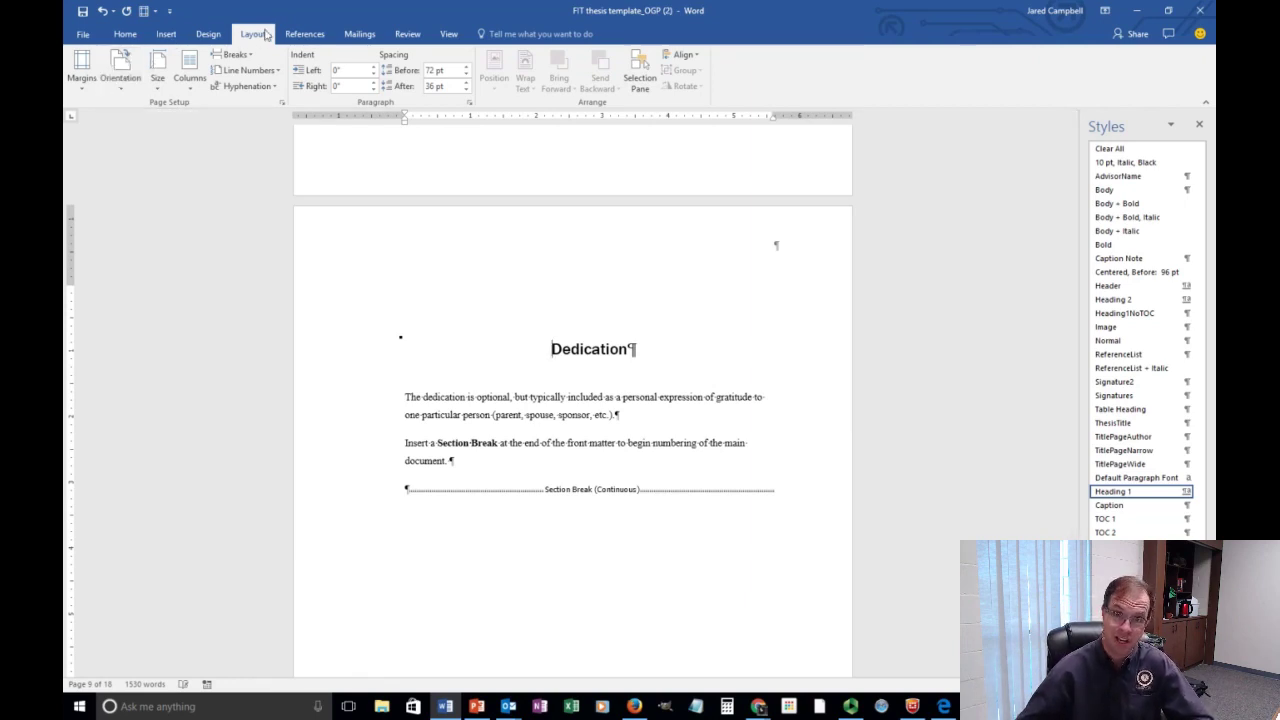
Set the Dedication section's orientation to Landscape and verify the neighbouring pages.
click(120, 80)
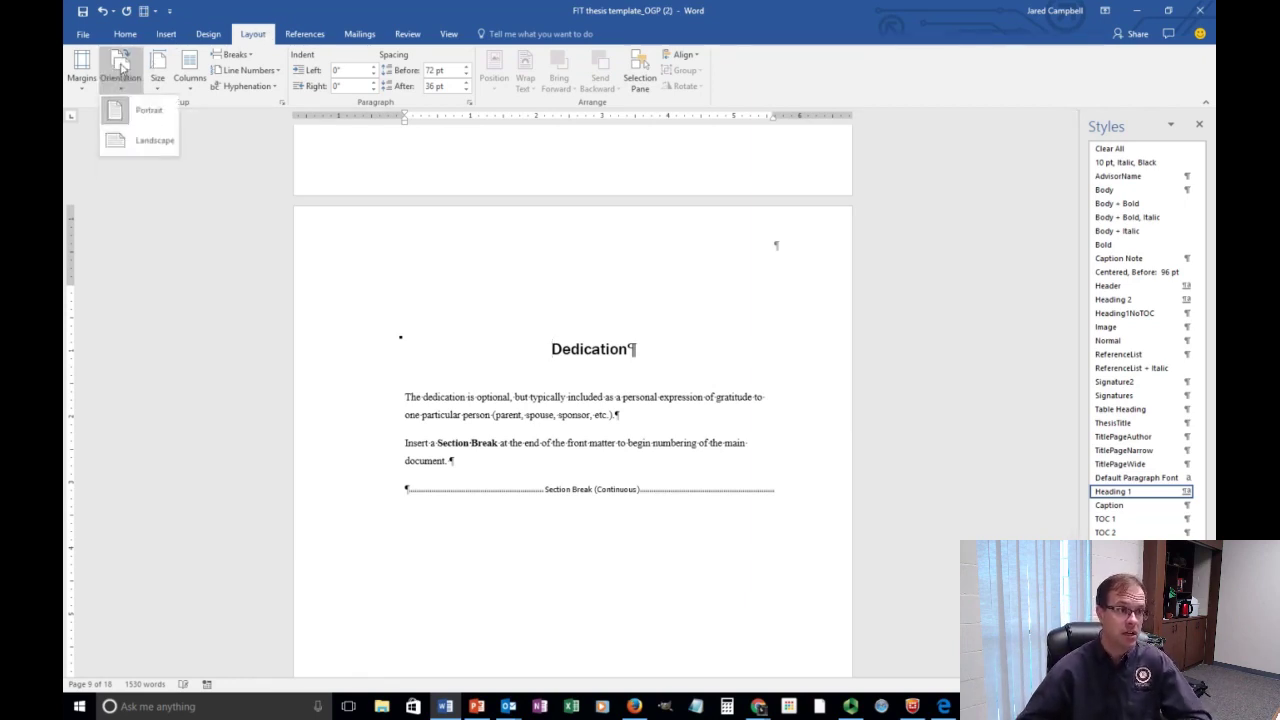
click(146, 141)
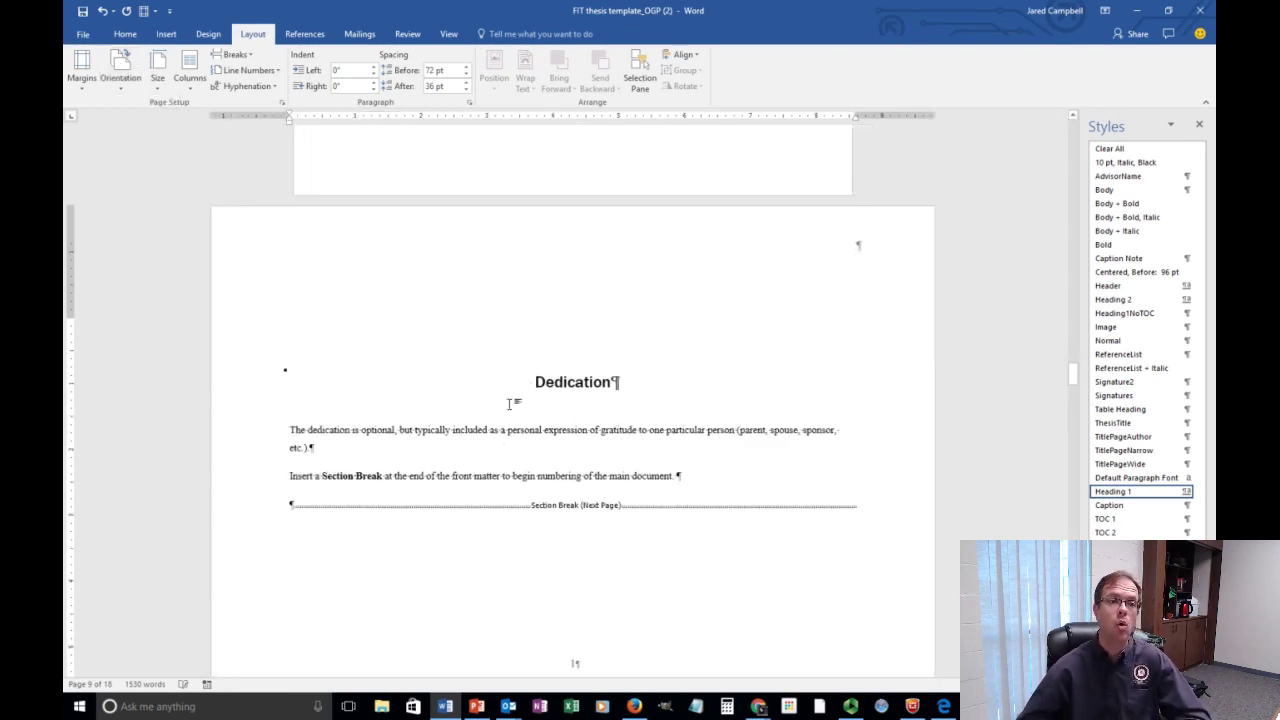
scroll(652, 371, down, 3)
scroll(652, 371, down, 2)
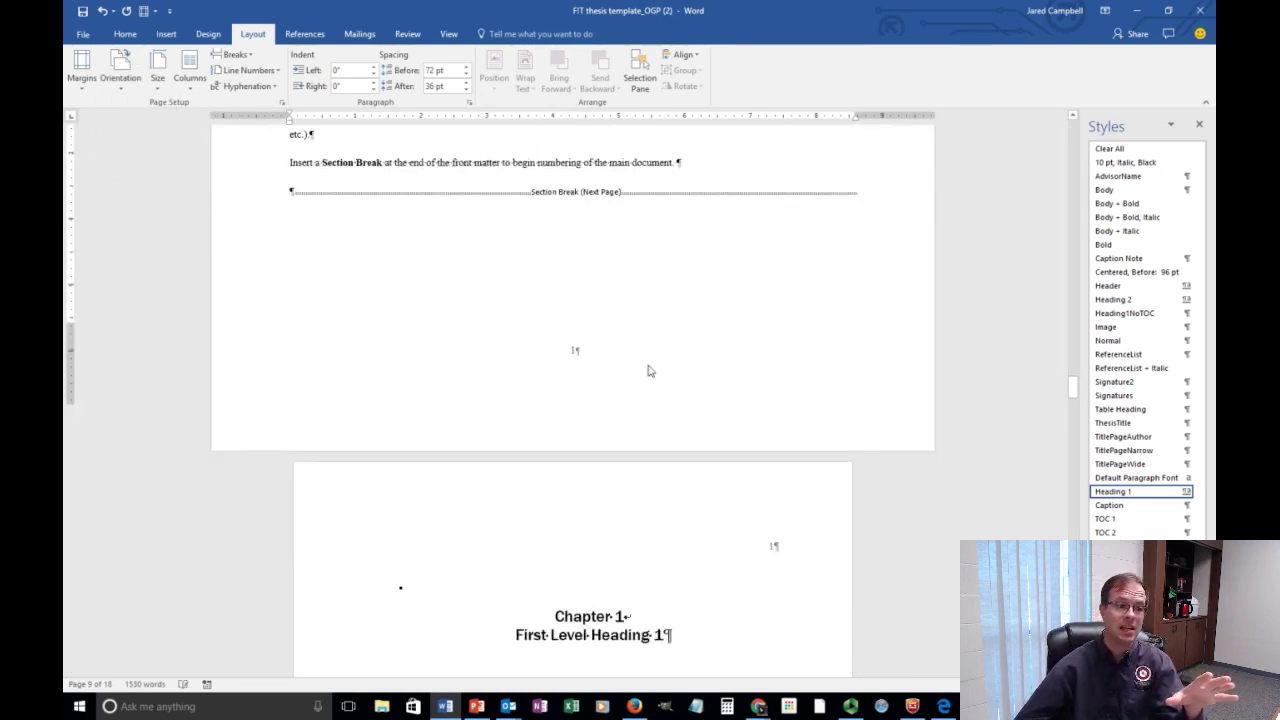
scroll(652, 373, up, 5)
scroll(652, 375, up, 3)
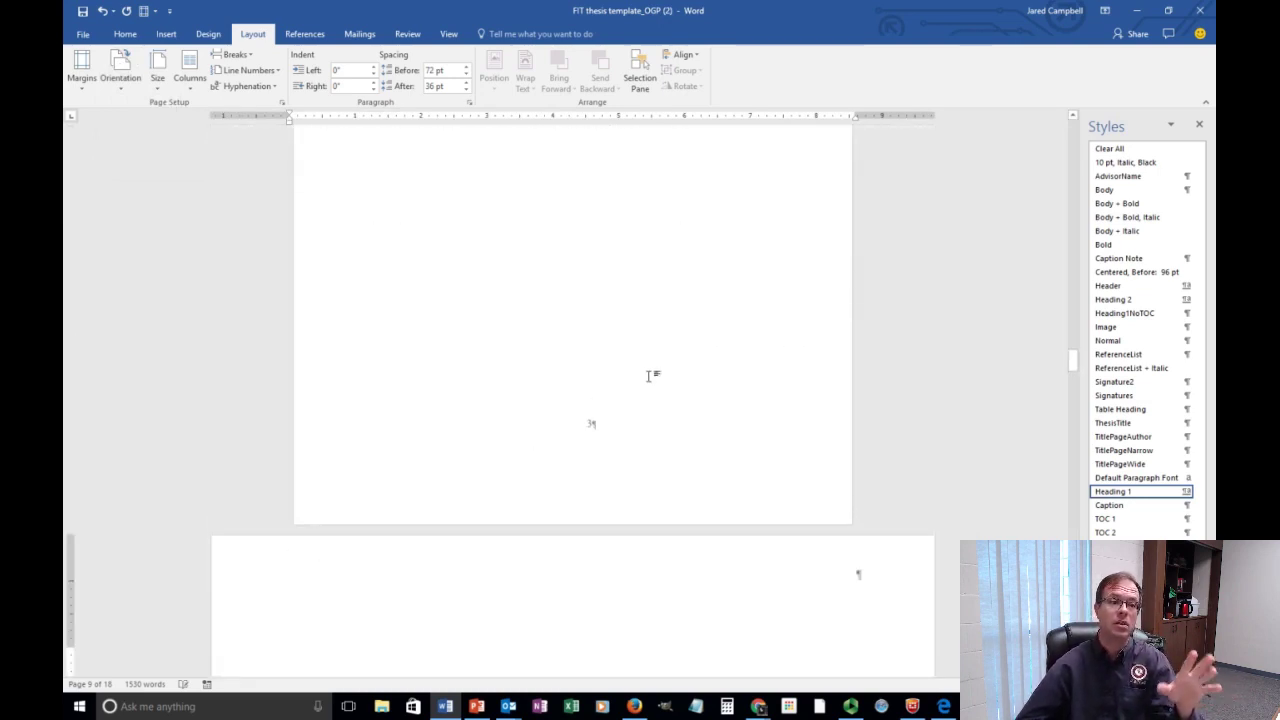
scroll(651, 371, down, 5)
scroll(648, 371, up, 3)
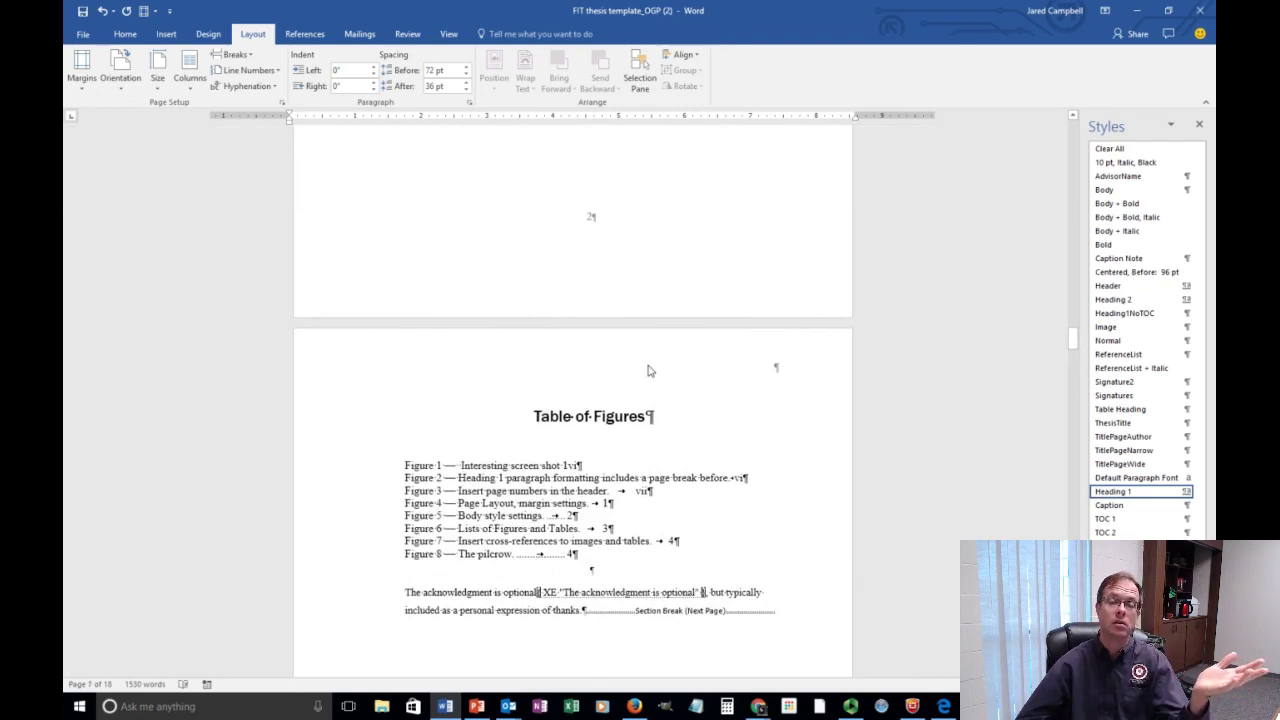
scroll(650, 371, down, 3)
scroll(655, 370, down, 3)
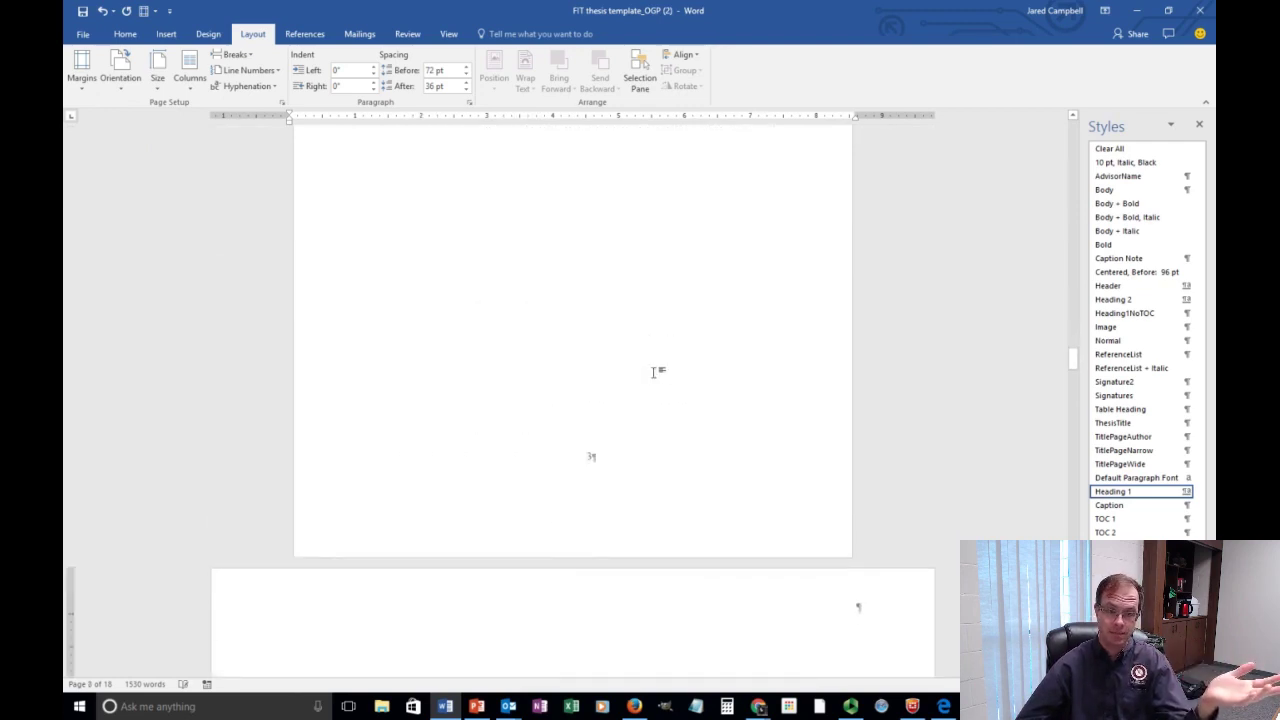
scroll(655, 373, down, 10)
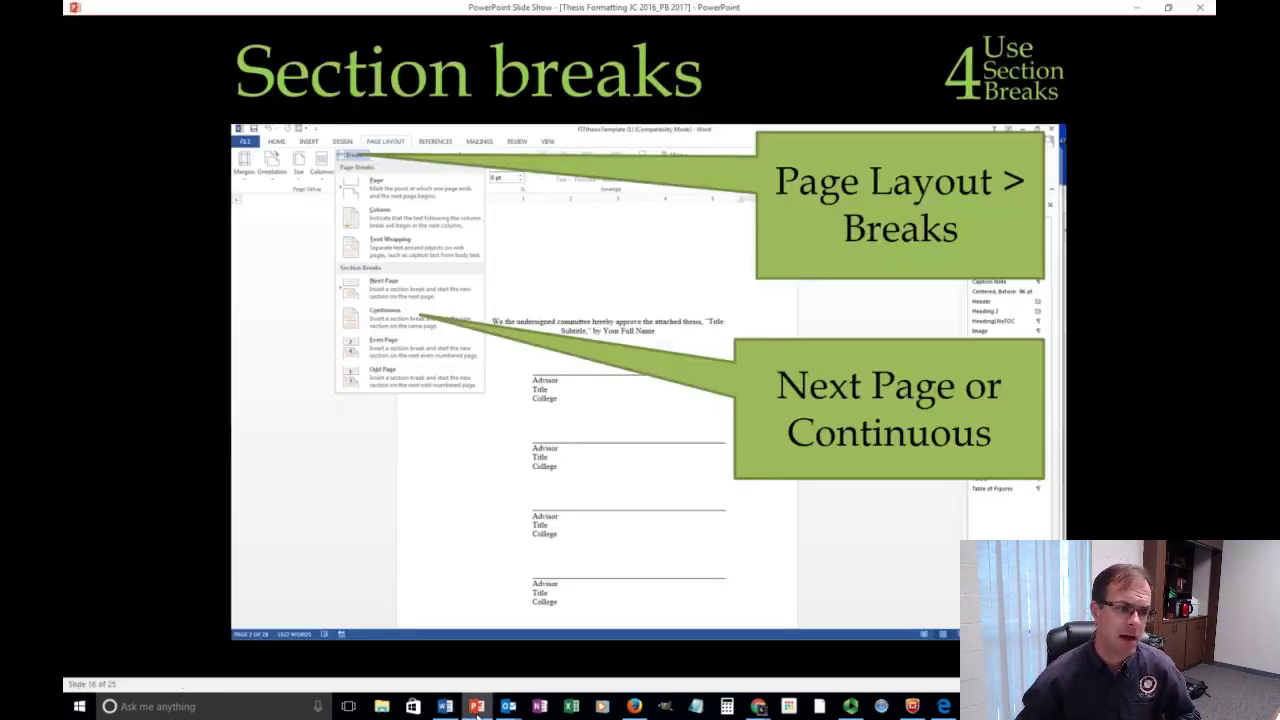
Bring up the PowerPoint slide show and advance to slide 18 on changing one page's orientation with section breaks.
click(476, 706)
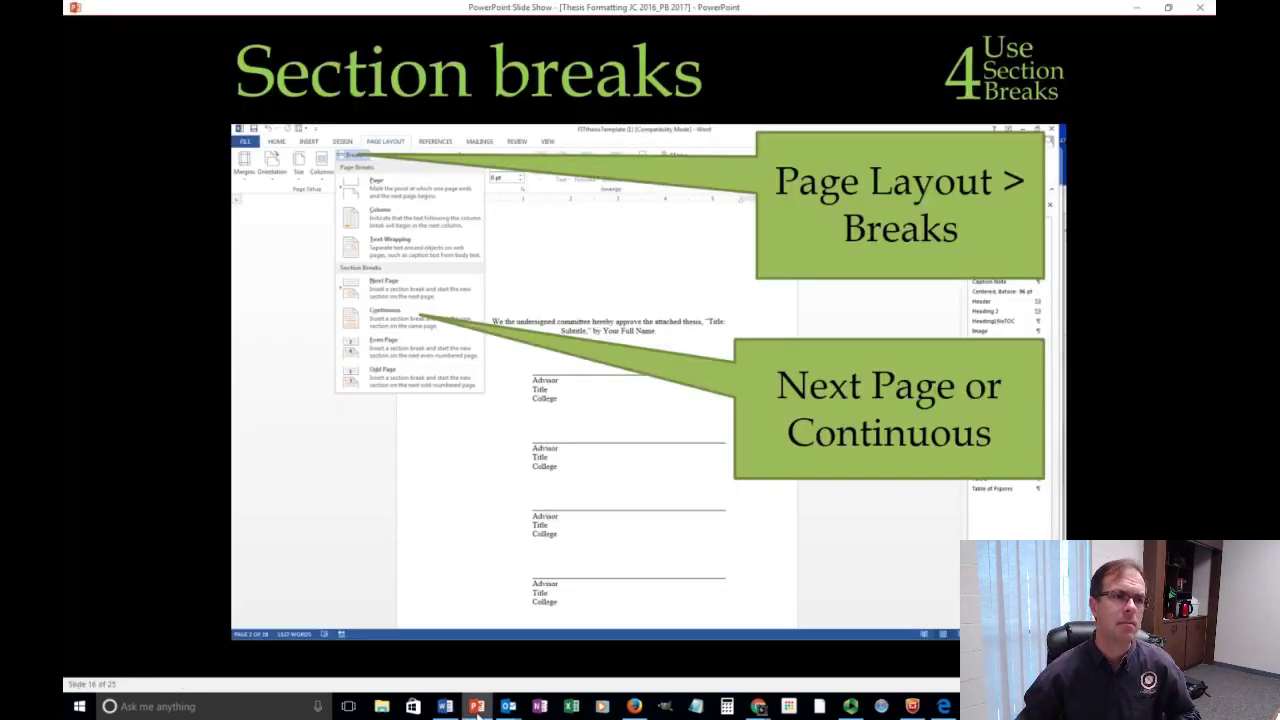
click(457, 523)
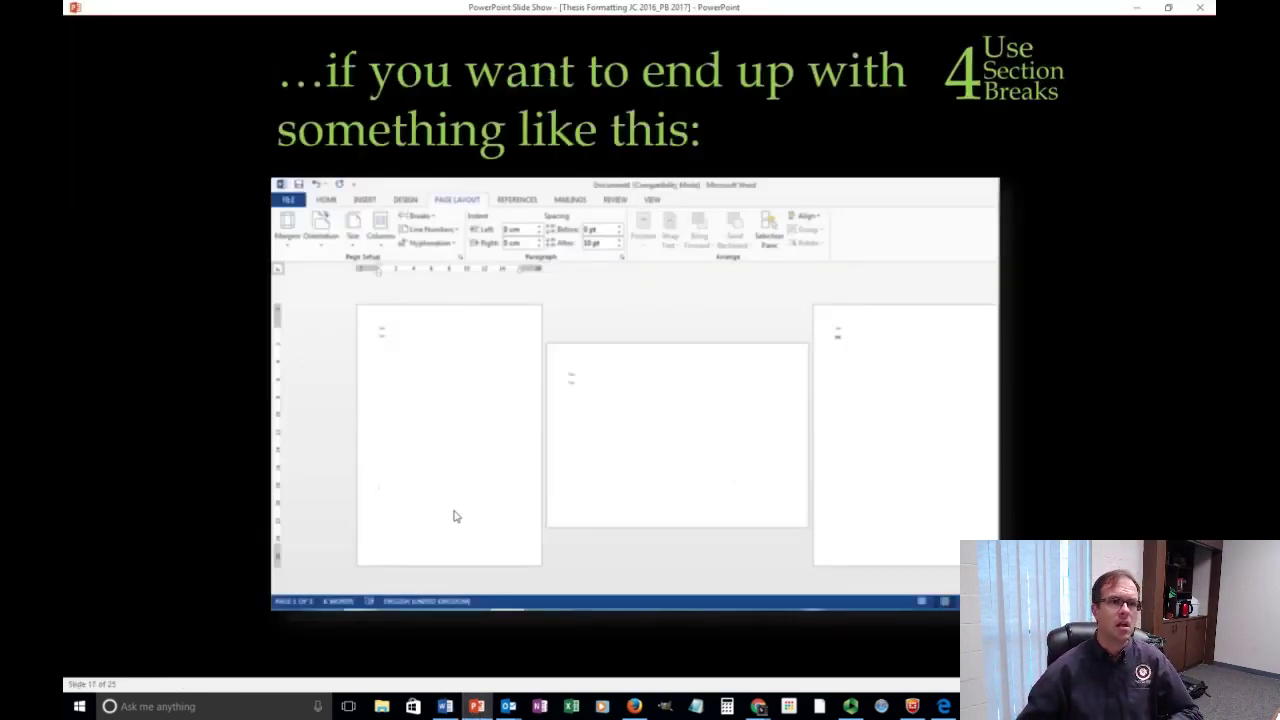
click(655, 472)
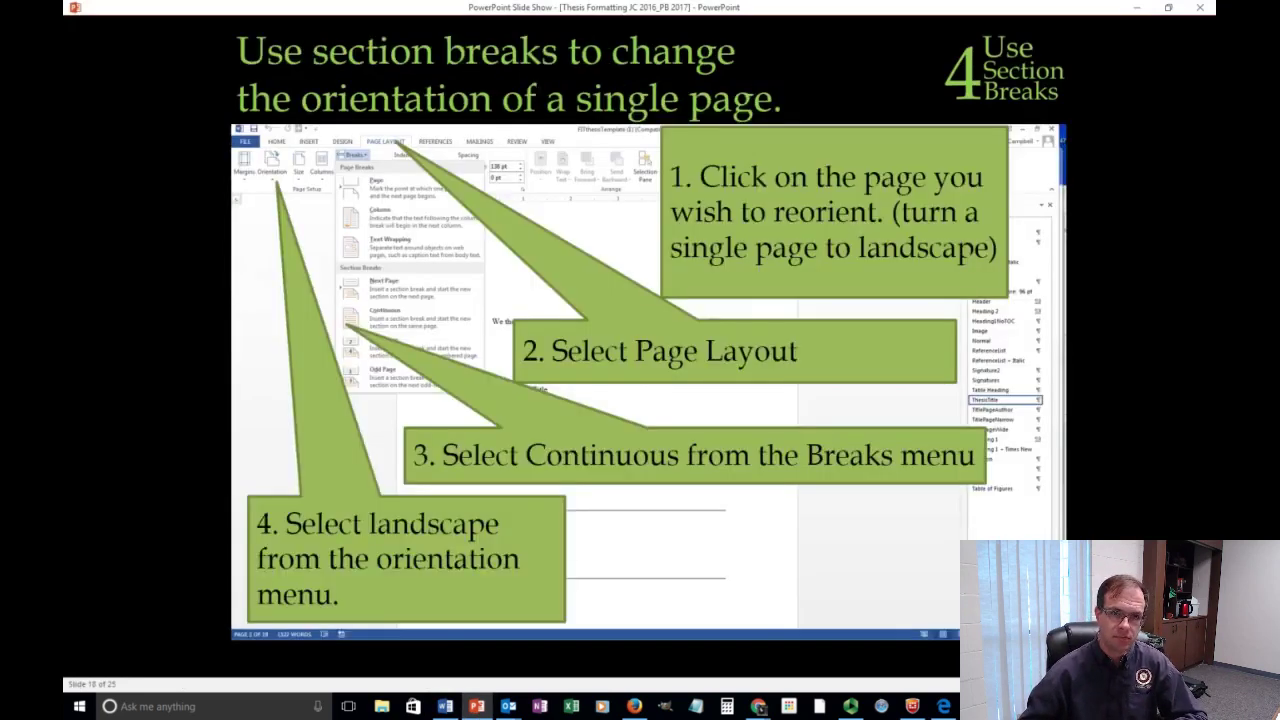